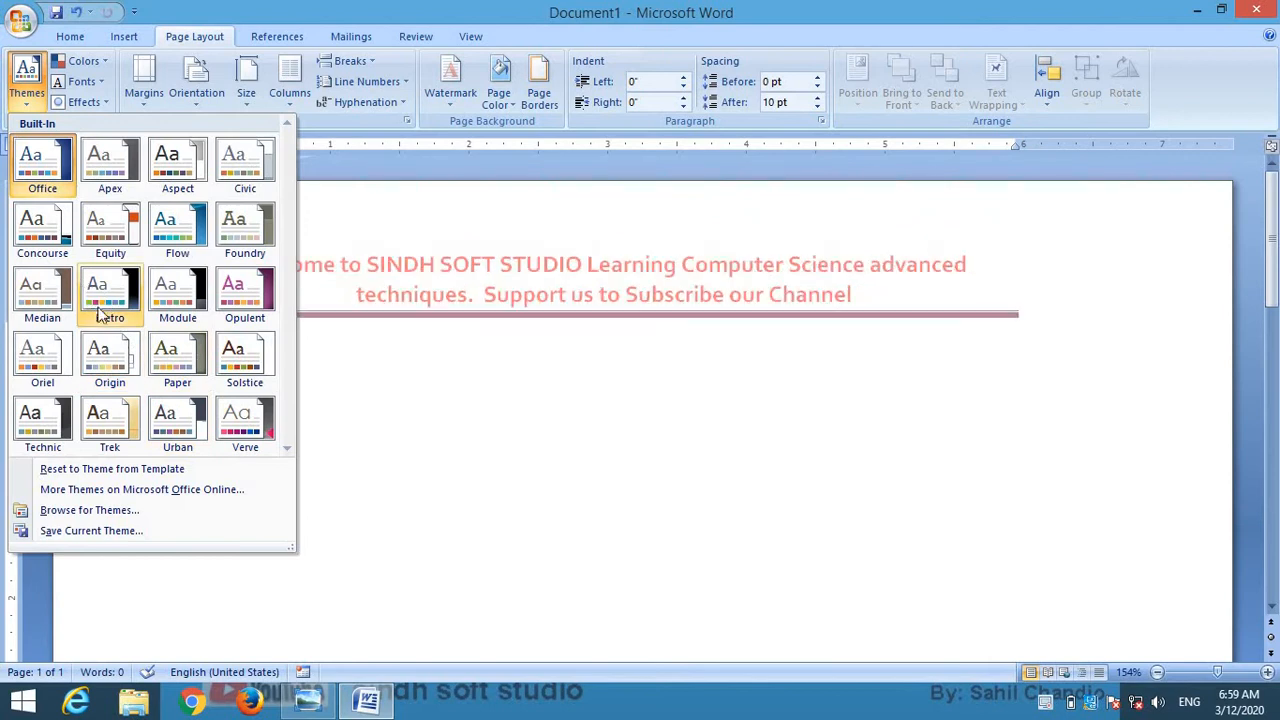
Apply the Office theme to the document and switch its theme colors to Oriel
{"action": "left_click", "coordinate": [47, 168]}
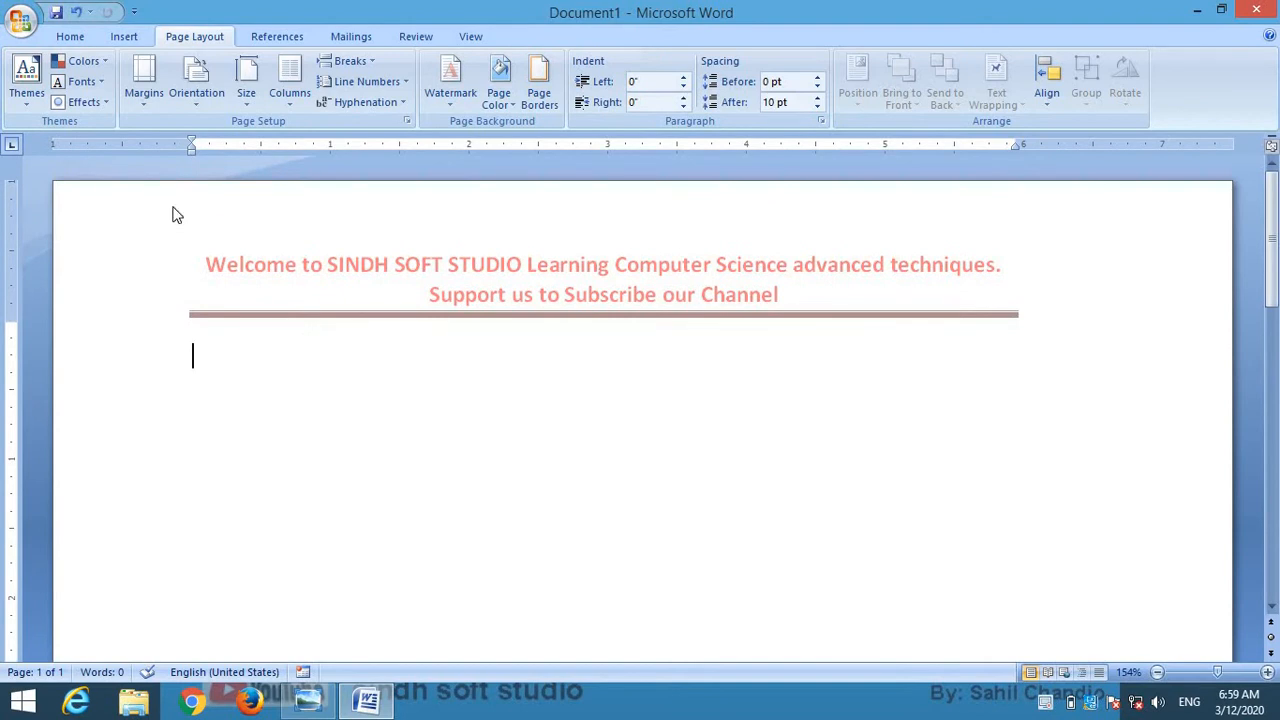
{"action": "left_click", "coordinate": [83, 61]}
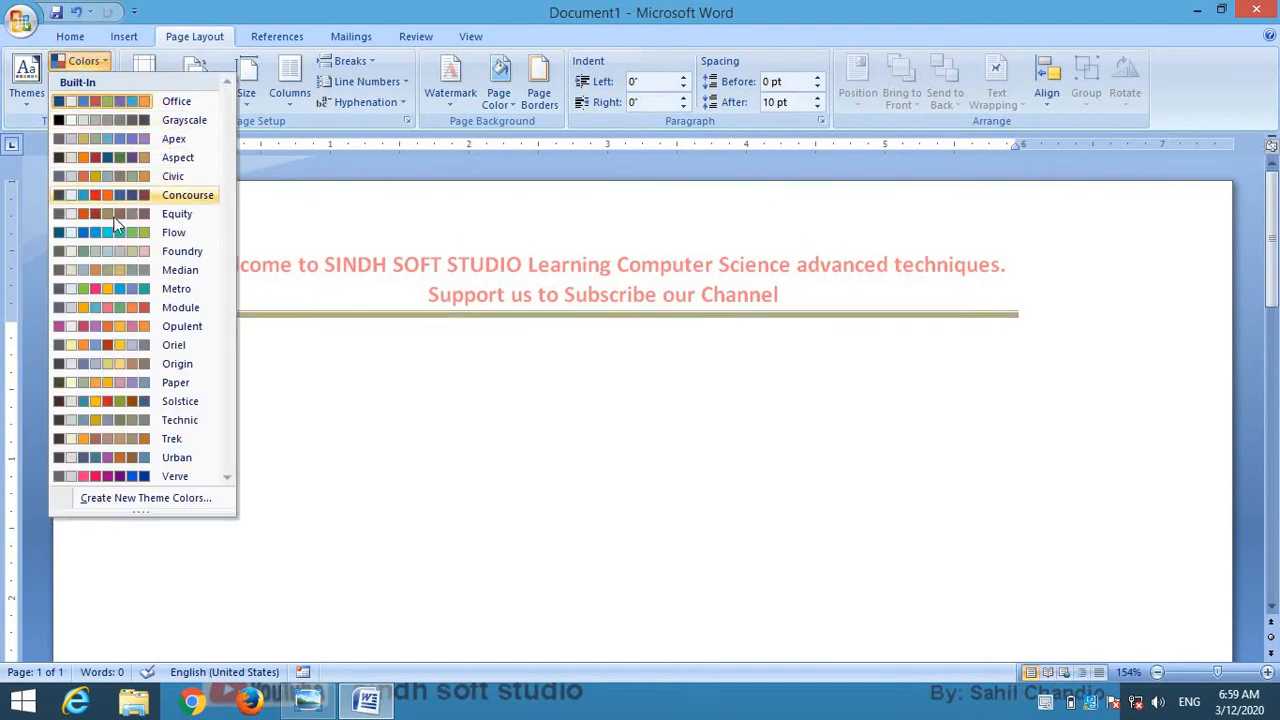
{"action": "left_click", "coordinate": [110, 345]}
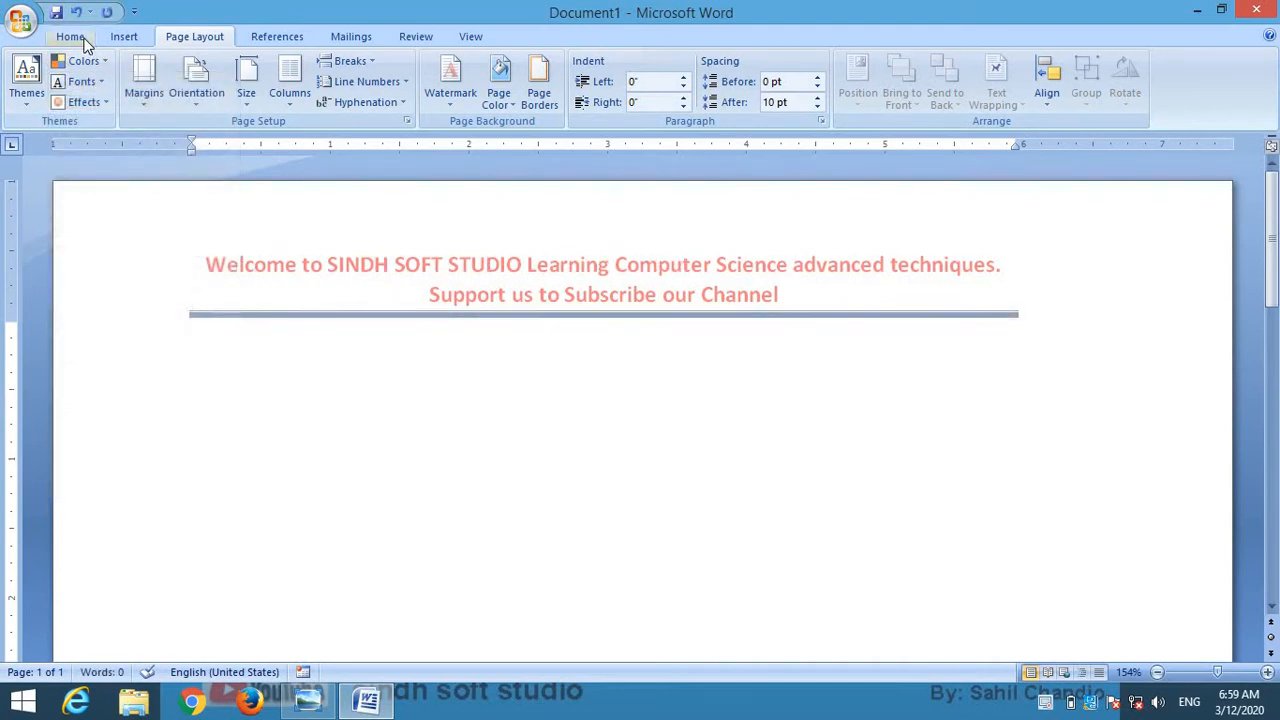
Insert the Contrast cover page and reduce the zoom to 80% to check its layout
{"action": "left_click", "coordinate": [75, 39]}
{"action": "left_click", "coordinate": [124, 38]}
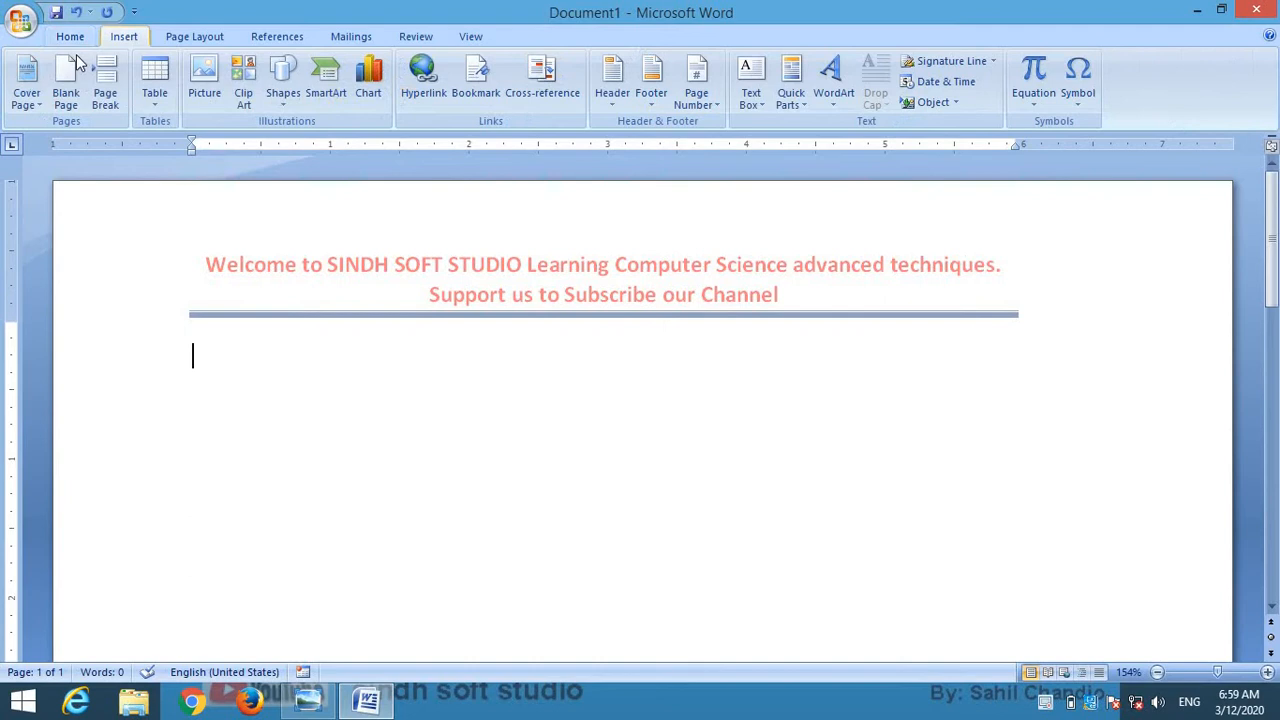
{"action": "left_click", "coordinate": [26, 80]}
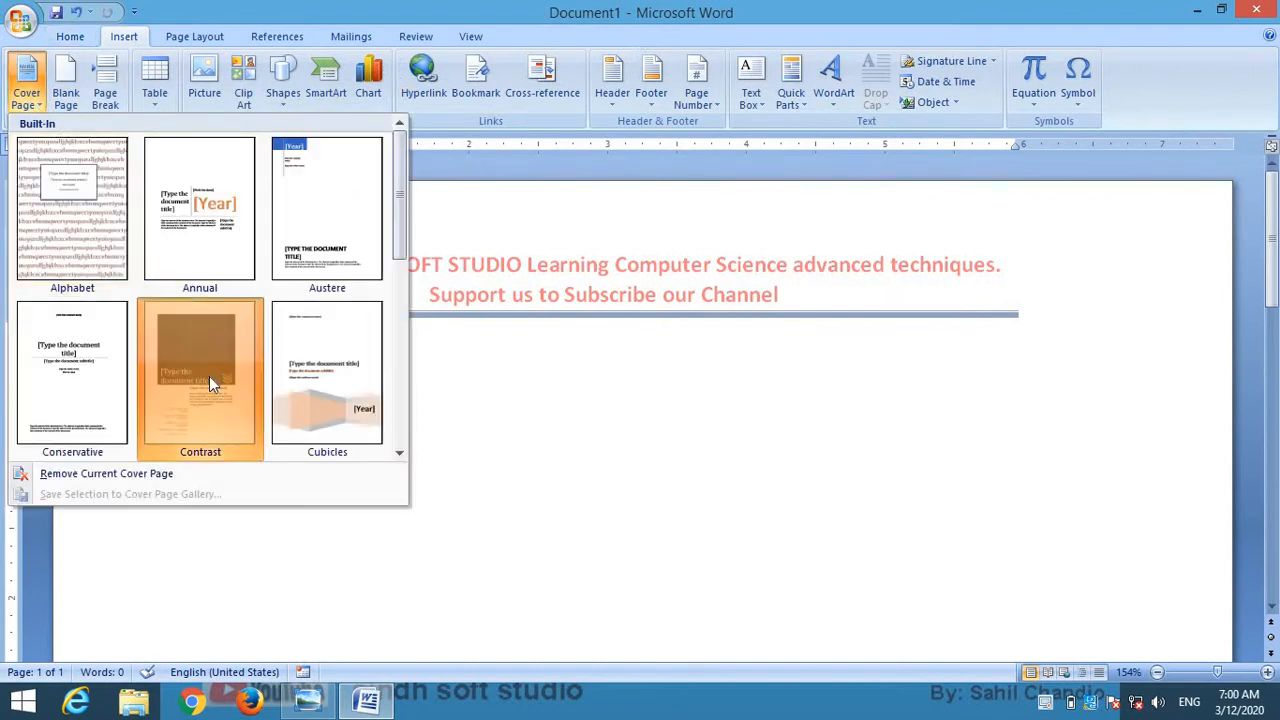
{"action": "left_click", "coordinate": [209, 376]}
{"action": "scroll", "coordinate": [507, 436], "scroll_direction": "down", "scroll_amount": 3}
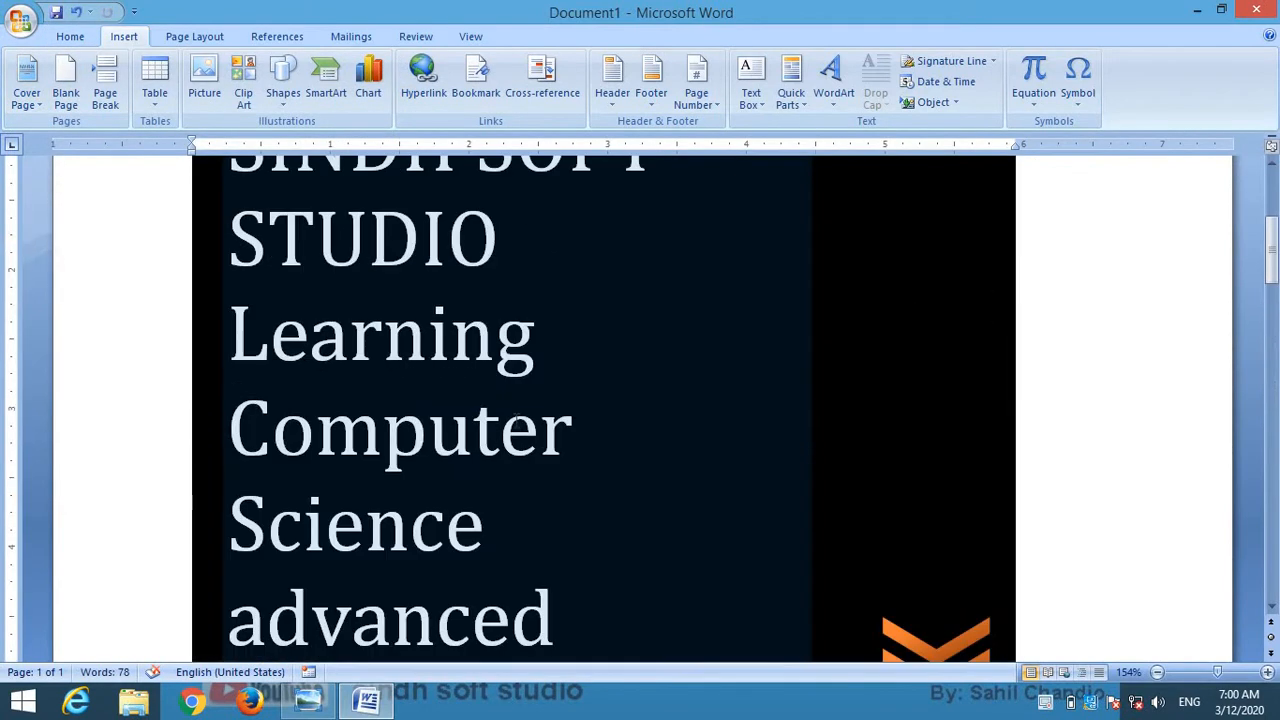
{"action": "scroll", "coordinate": [515, 415], "scroll_direction": "down", "scroll_amount": 3}
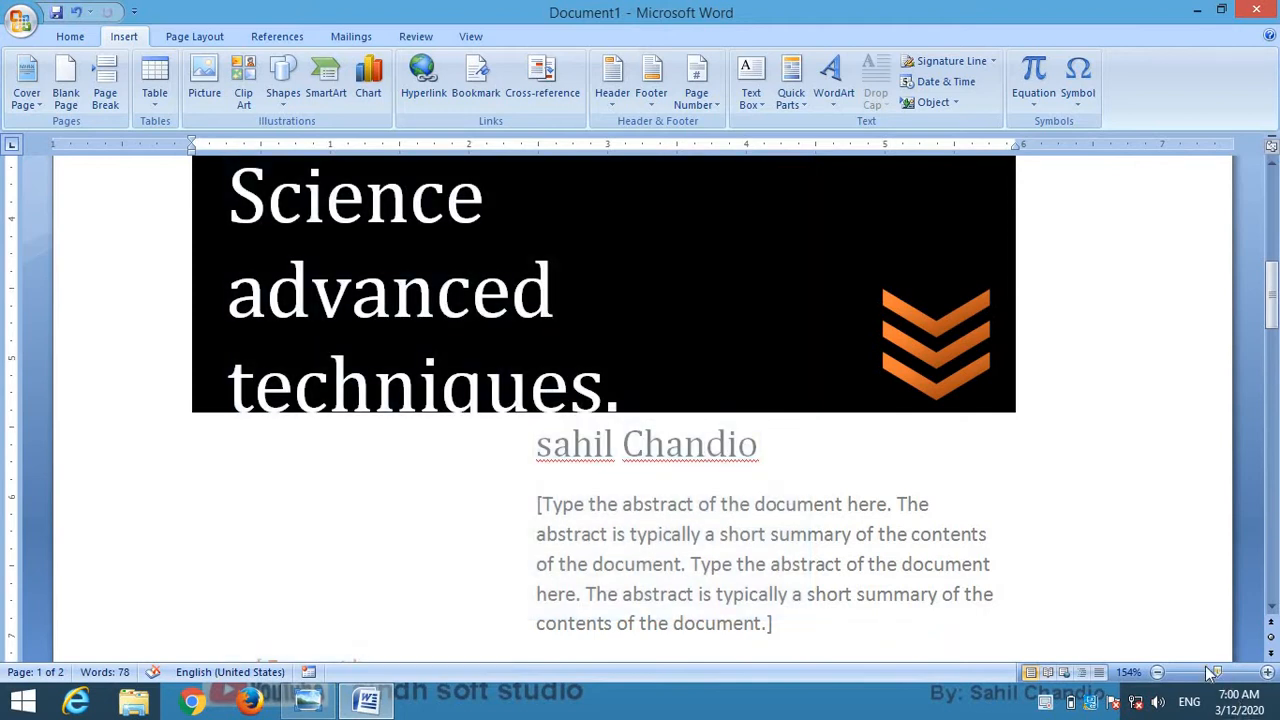
{"action": "left_click", "coordinate": [1205, 676]}
{"action": "scroll", "coordinate": [914, 523], "scroll_direction": "down", "scroll_amount": 3}
{"action": "scroll", "coordinate": [909, 514], "scroll_direction": "up", "scroll_amount": 3}
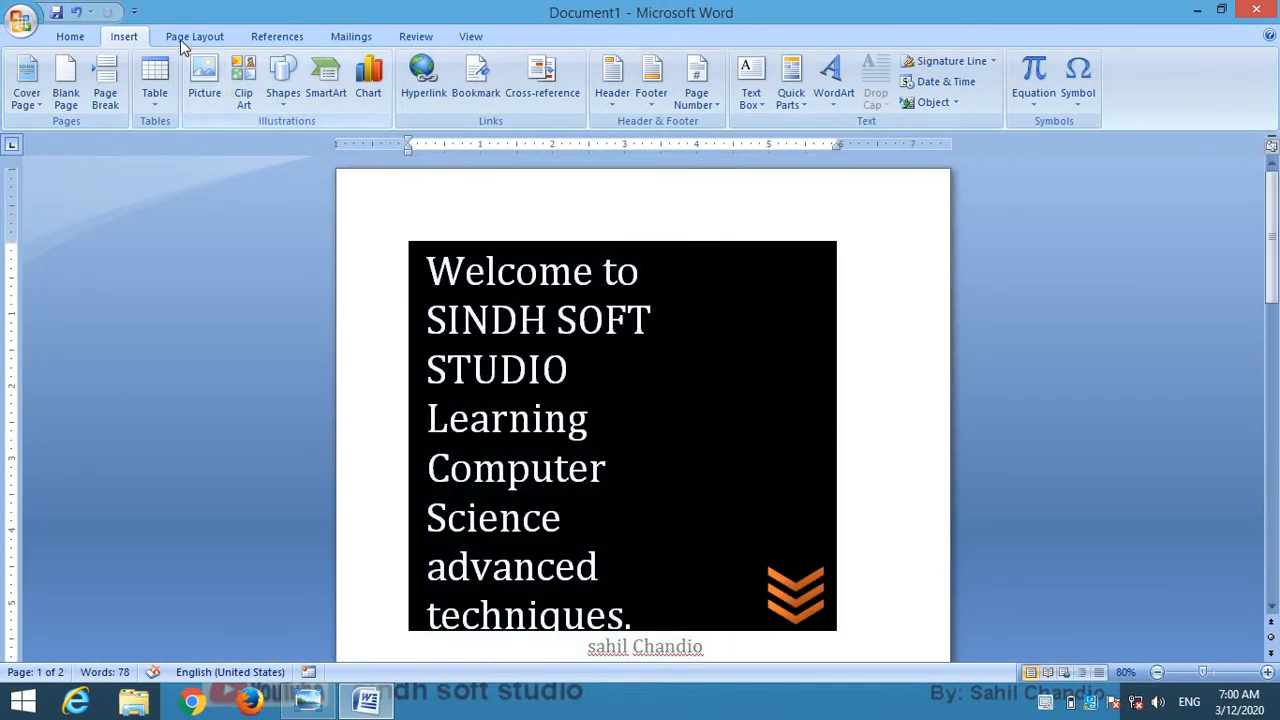
Apply the Opulent theme to the document and check its look on the cover page
{"action": "left_click", "coordinate": [182, 37]}
{"action": "left_click", "coordinate": [36, 102]}
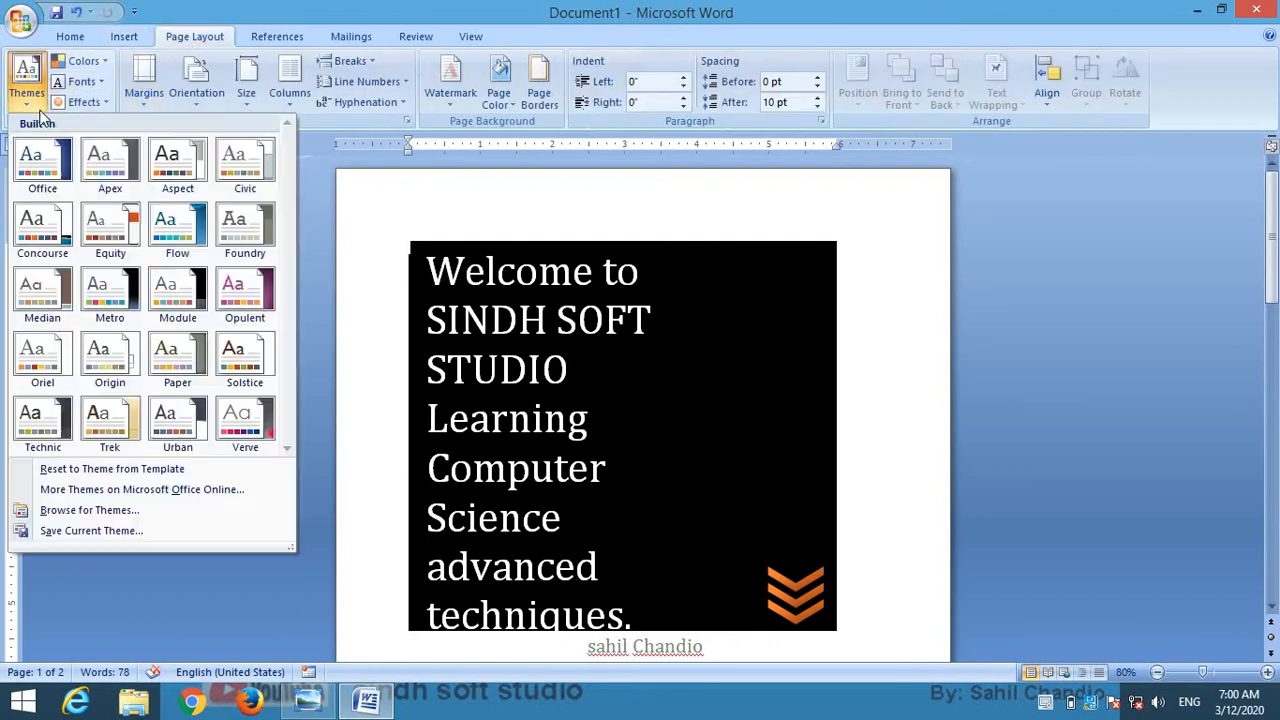
{"action": "left_click", "coordinate": [245, 292]}
{"action": "scroll", "coordinate": [689, 534], "scroll_direction": "down", "scroll_amount": 5}
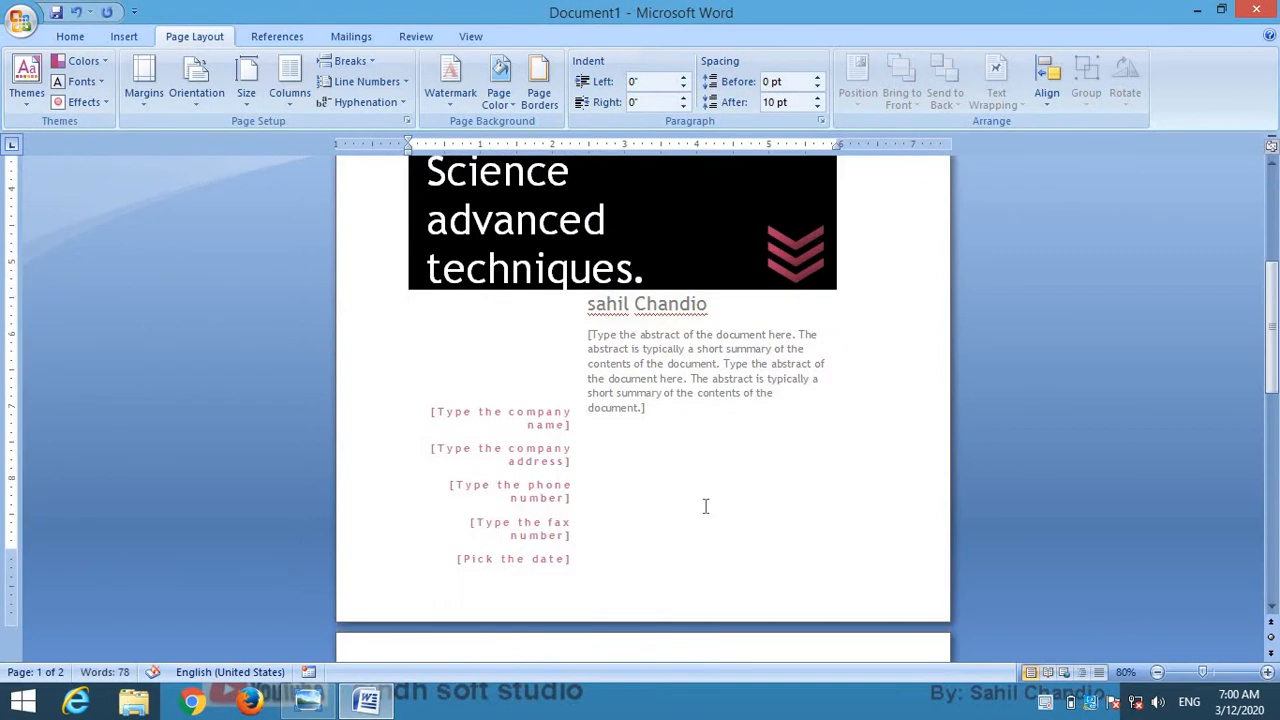
Apply the Trek theme to the document and change its theme colors to Flow
{"action": "left_click", "coordinate": [27, 80]}
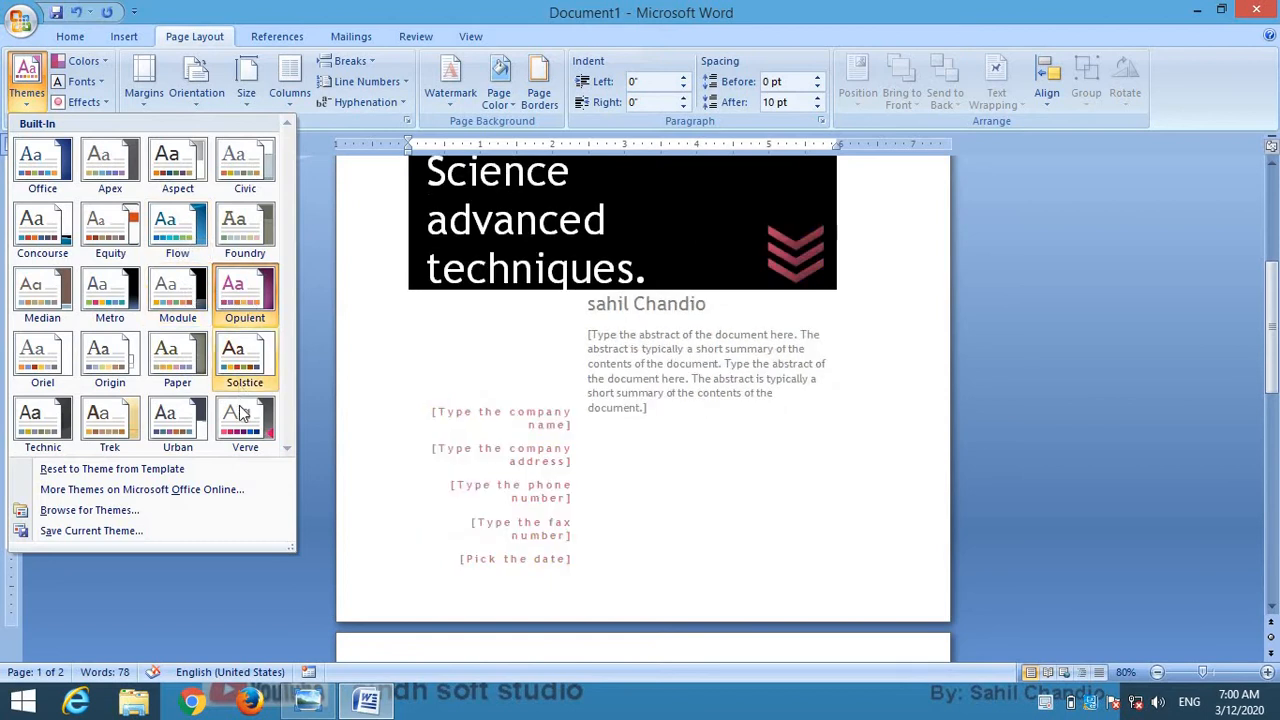
{"action": "left_click", "coordinate": [108, 415]}
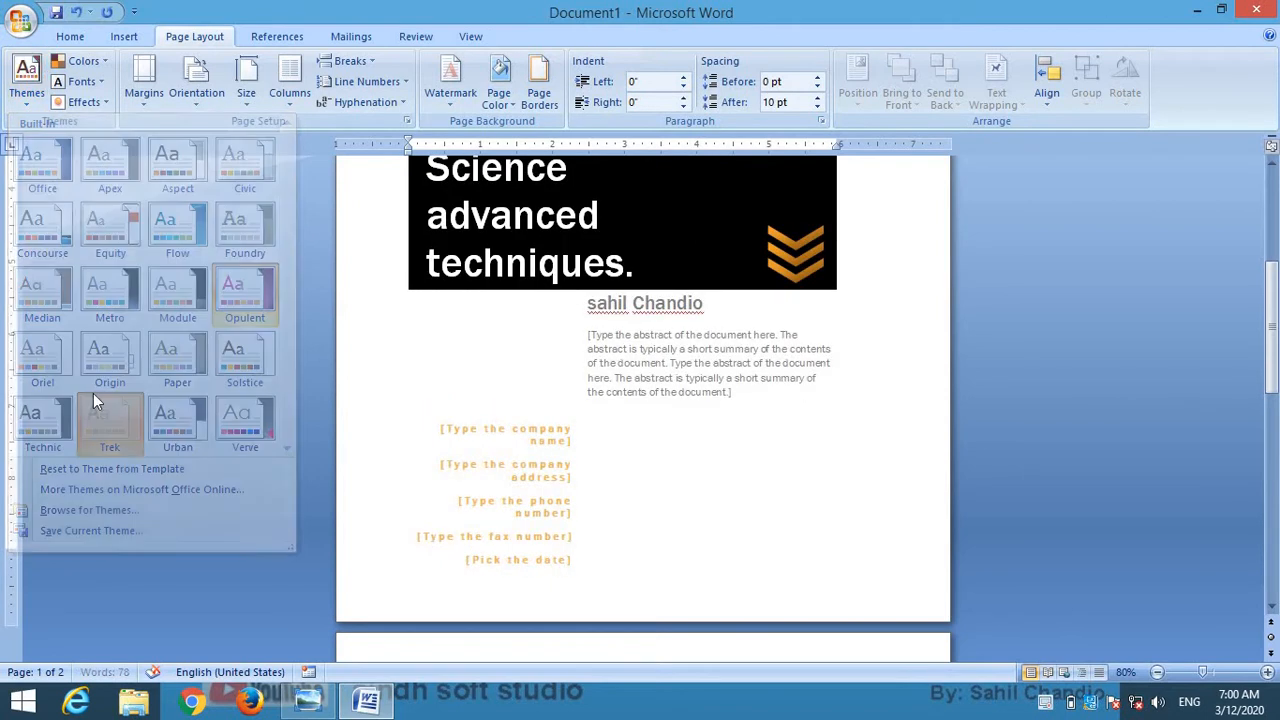
{"action": "left_click", "coordinate": [104, 62]}
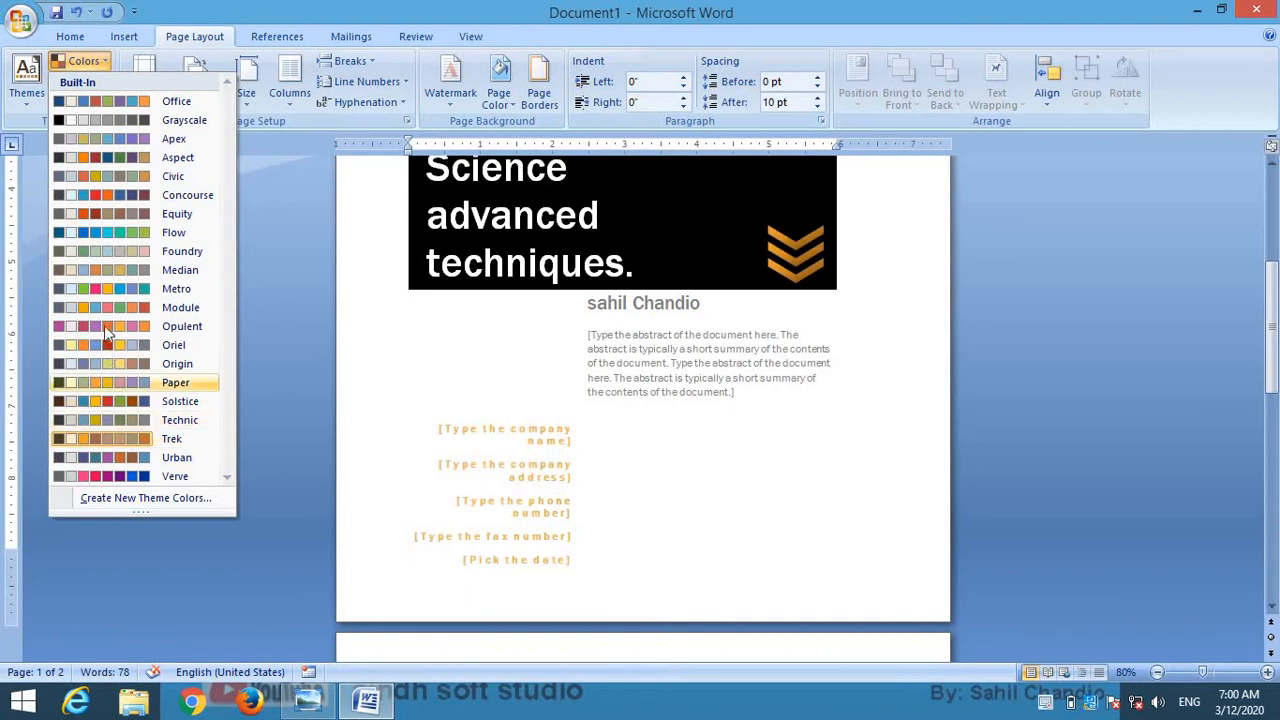
{"action": "left_click", "coordinate": [109, 234]}
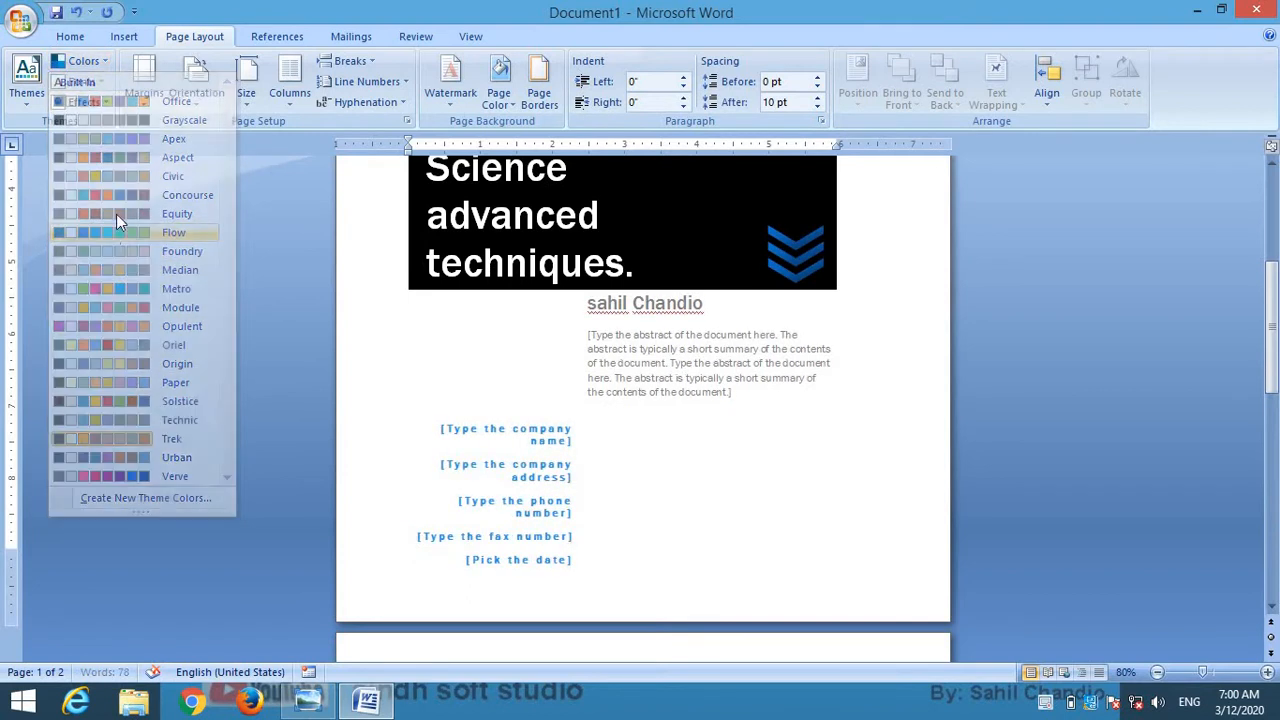
Set the document's theme fonts to Origin, with Bookman Old headings and Gill Sans MT body text
{"action": "left_click", "coordinate": [101, 83]}
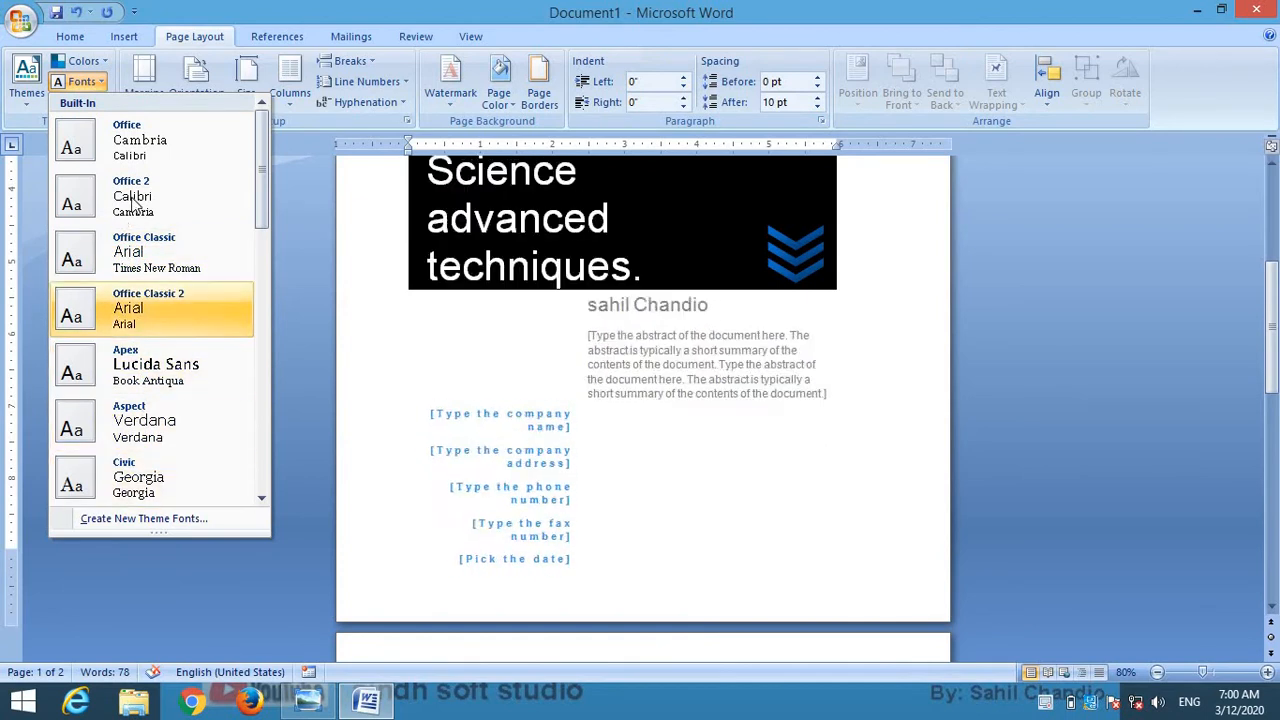
{"action": "scroll", "coordinate": [243, 360], "scroll_direction": "down", "scroll_amount": 5}
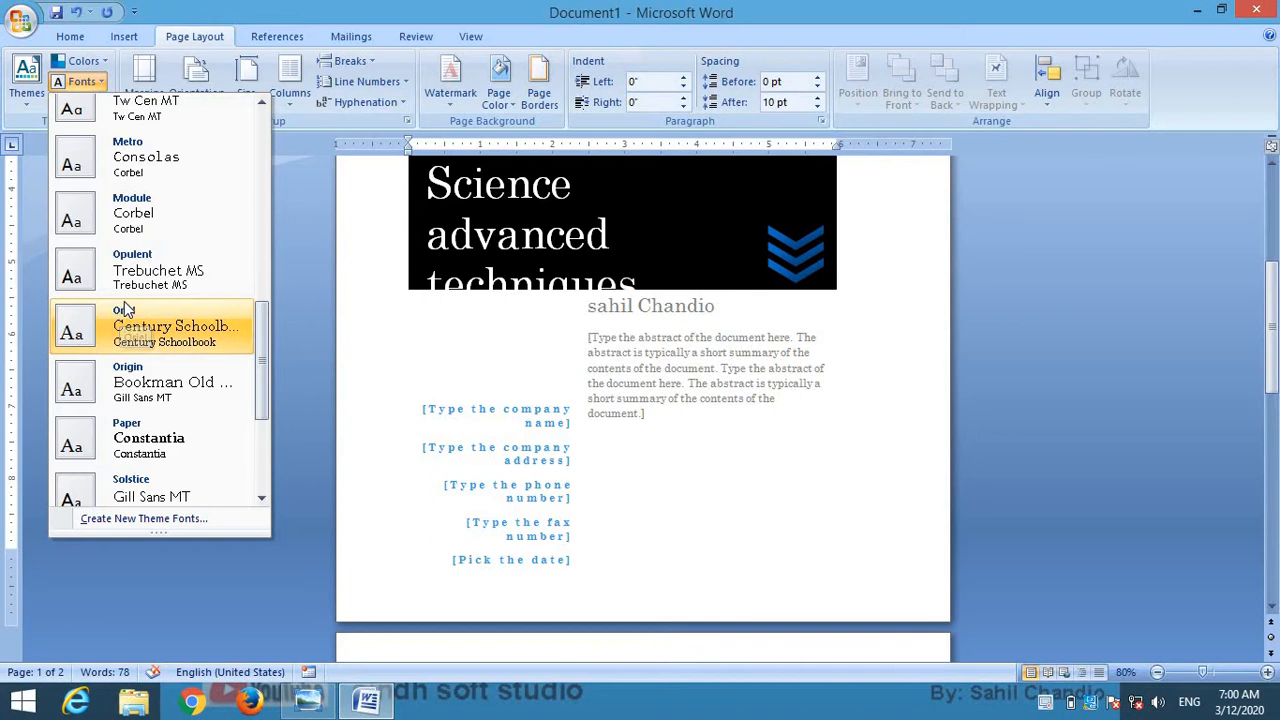
{"action": "left_click", "coordinate": [148, 400]}
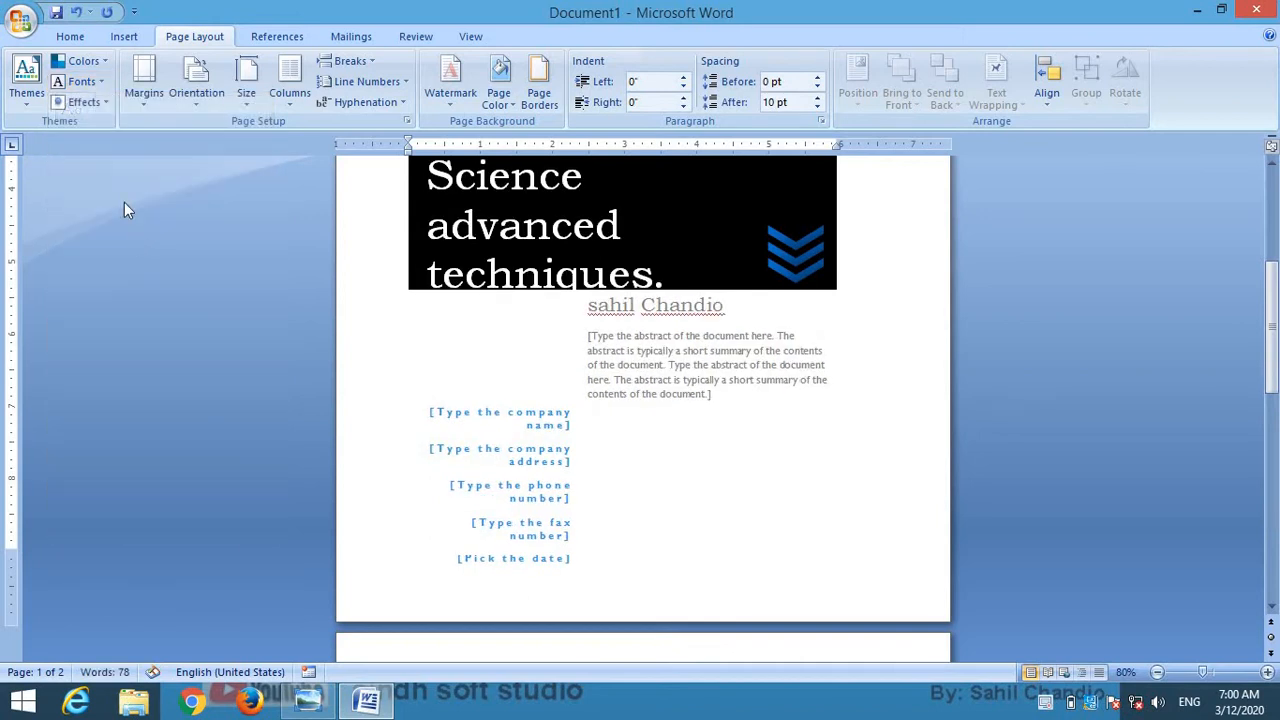
Try the Paper theme effects on the document, followed by the Median effects
{"action": "left_click", "coordinate": [101, 101]}
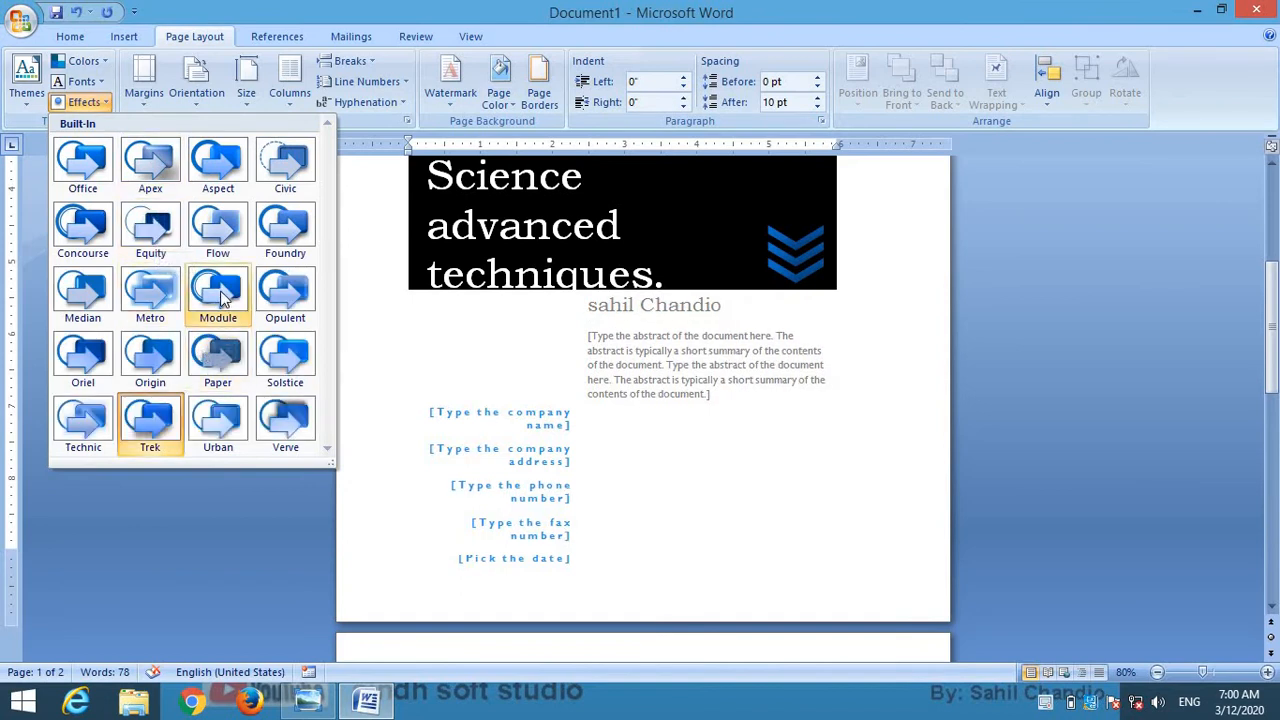
{"action": "left_click", "coordinate": [215, 350]}
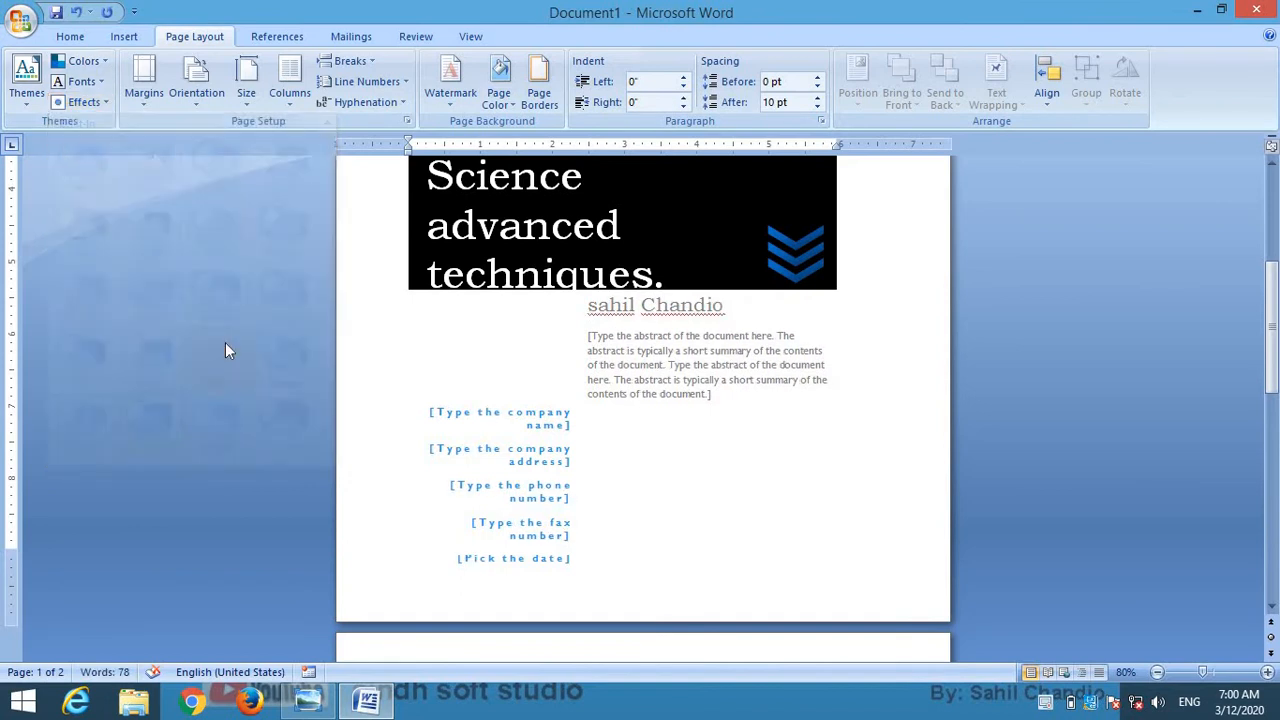
{"action": "left_click", "coordinate": [103, 105]}
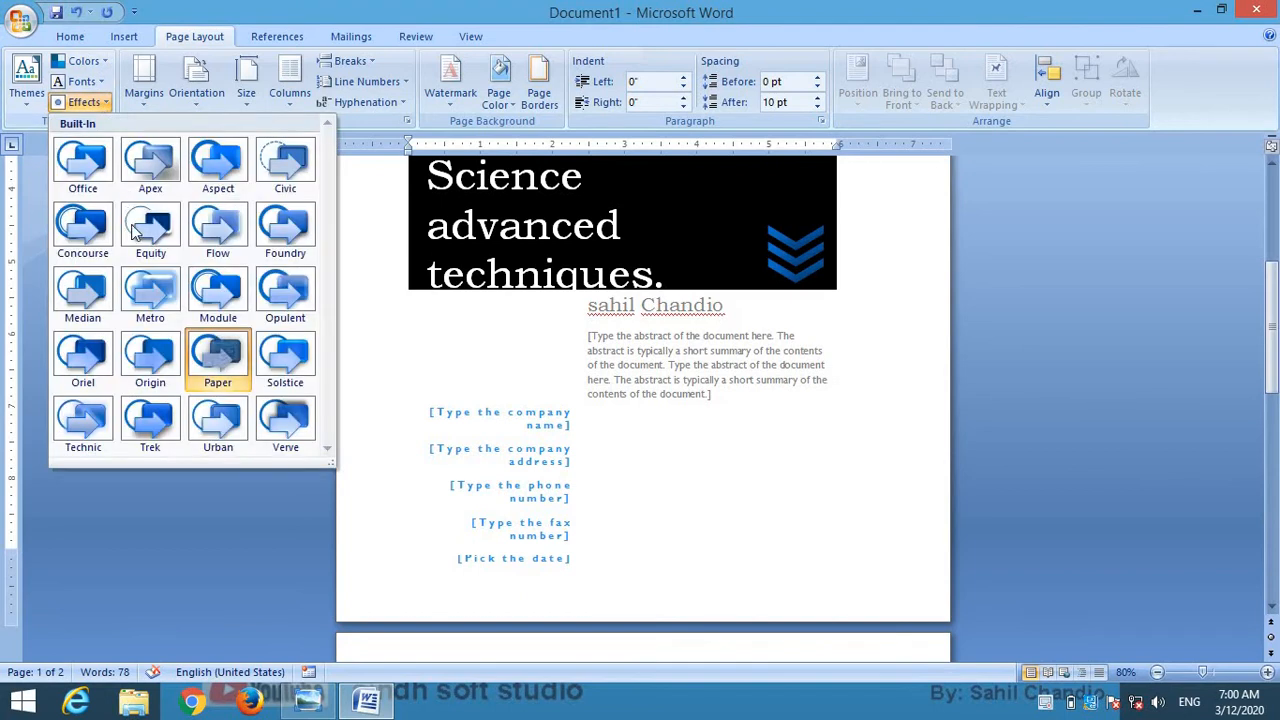
{"action": "left_click", "coordinate": [352, 291]}
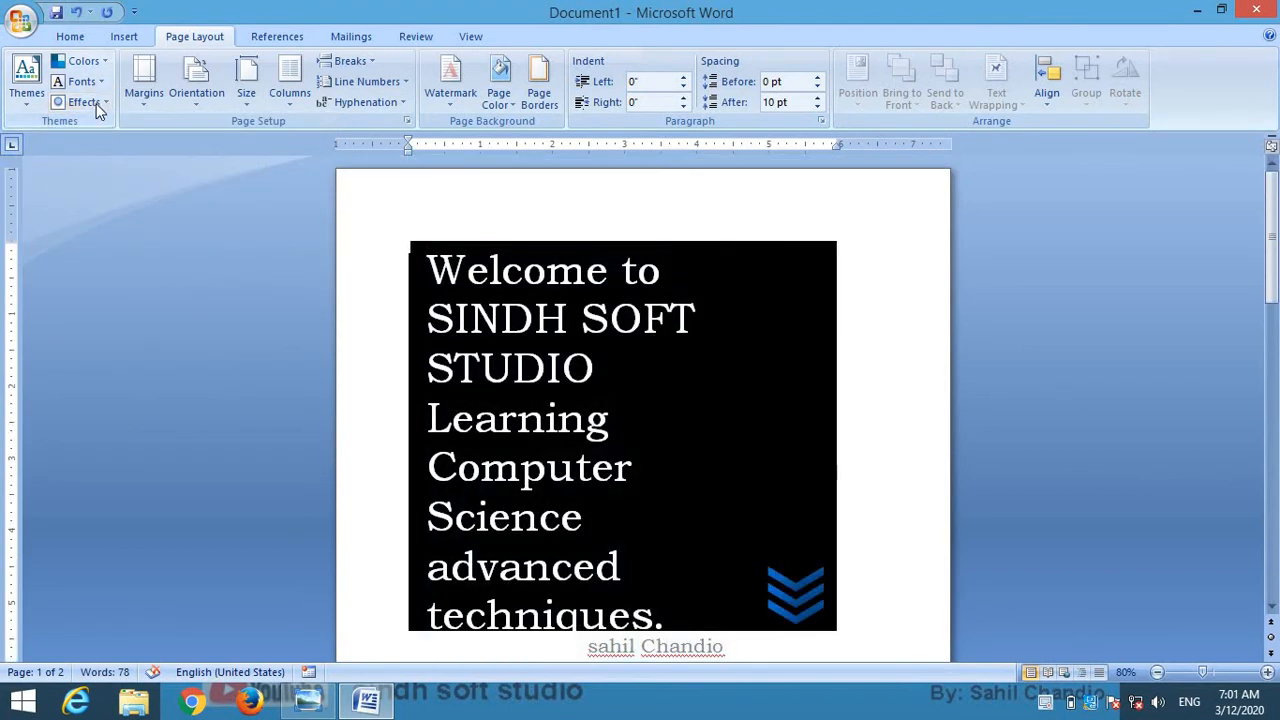
Try the Aspect theme effects, settle on Concourse, and check the cover page graphics
{"action": "left_click", "coordinate": [97, 104]}
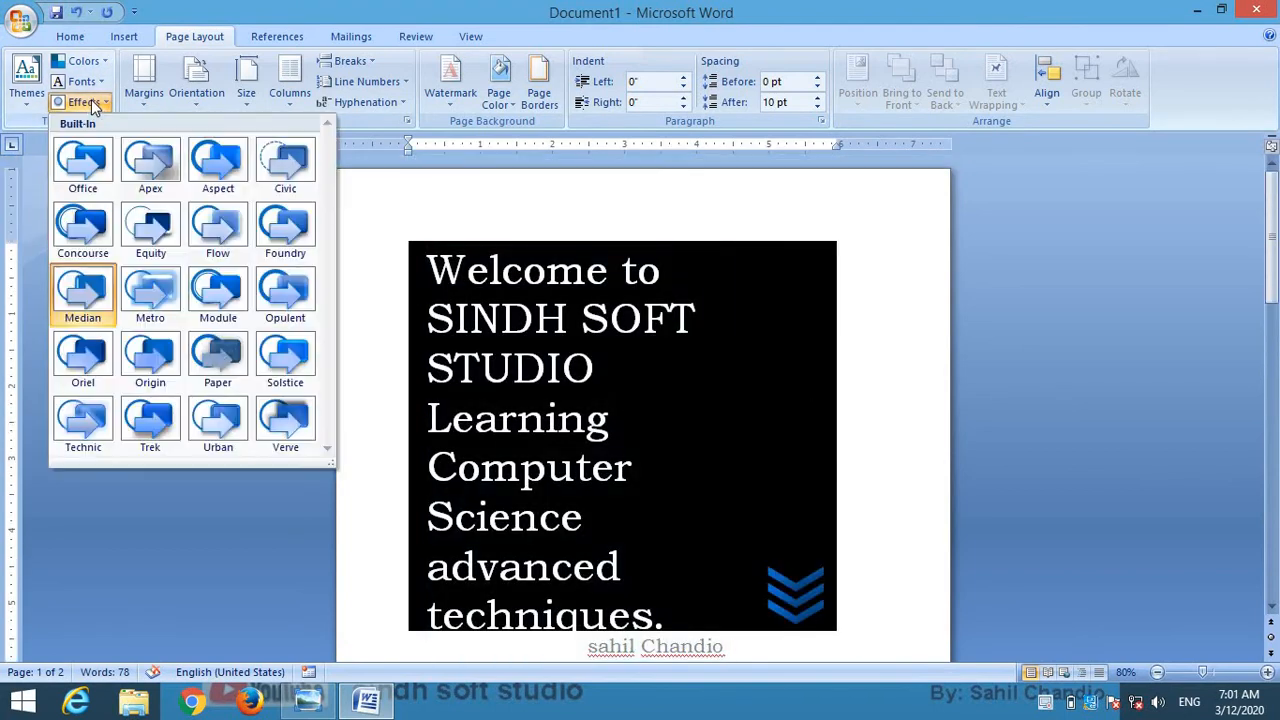
{"action": "left_click", "coordinate": [222, 175]}
{"action": "left_click", "coordinate": [97, 102]}
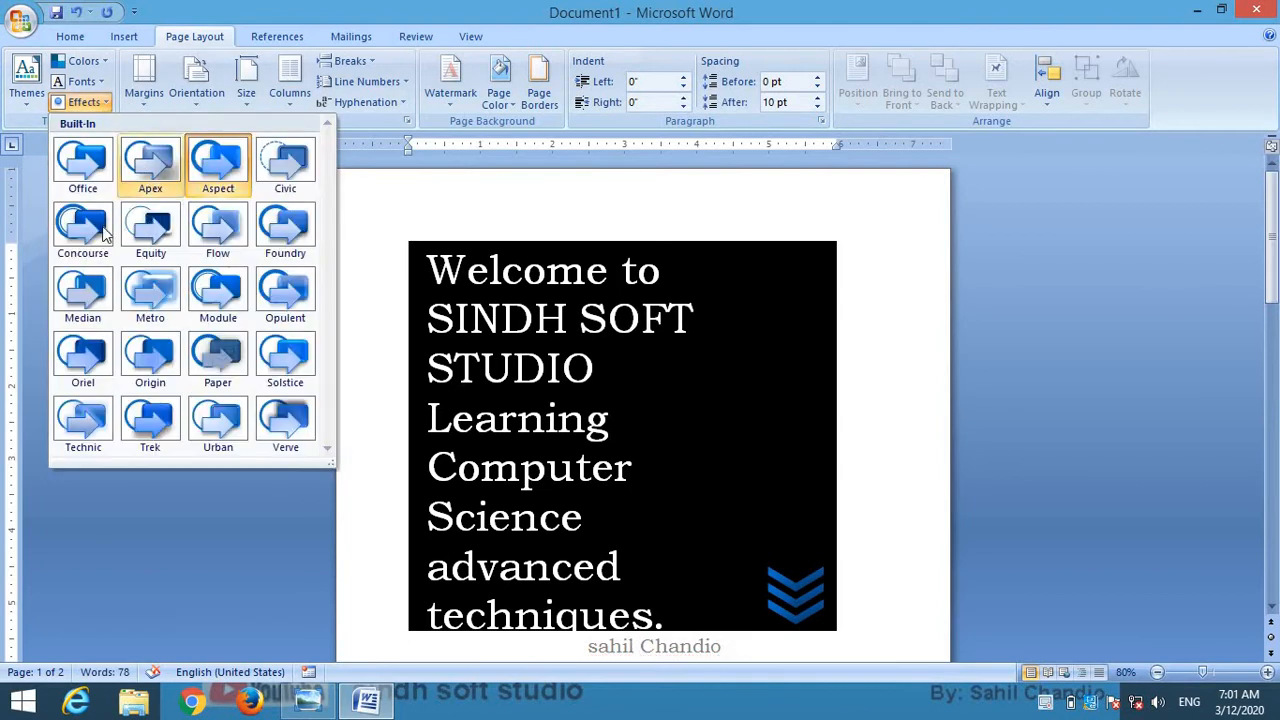
{"action": "left_click", "coordinate": [104, 229]}
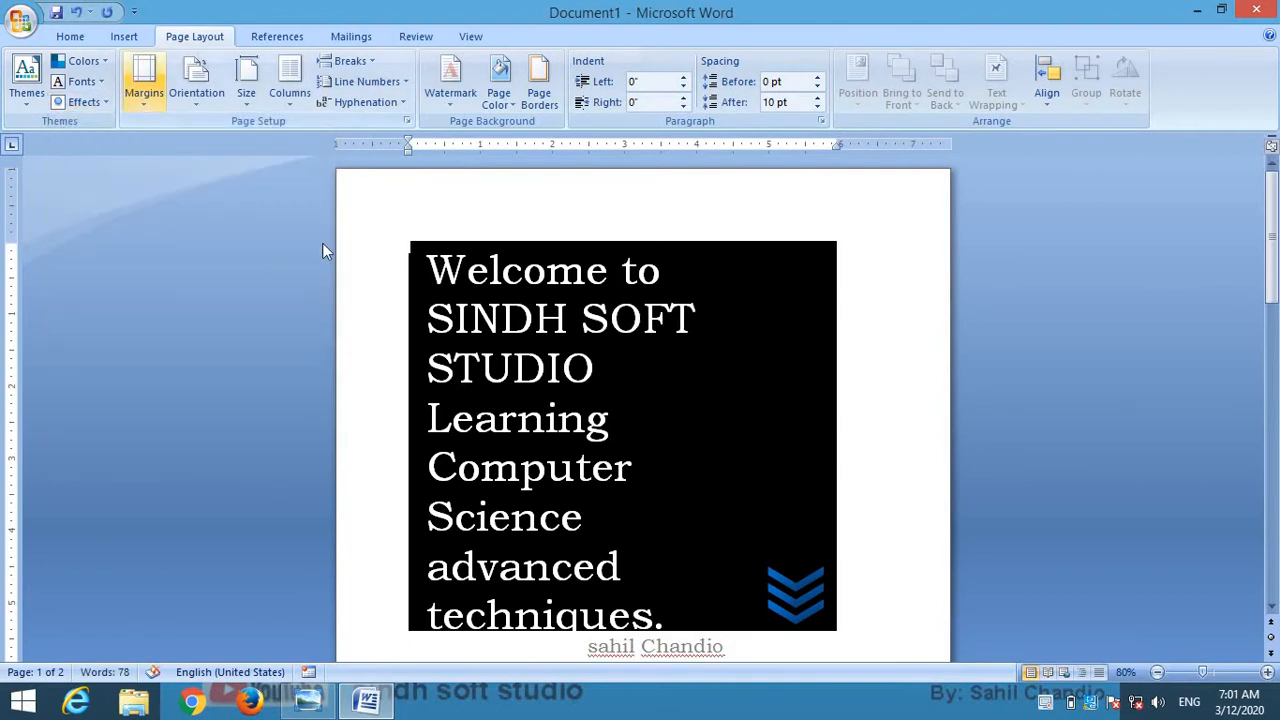
{"action": "scroll", "coordinate": [322, 245], "scroll_direction": "down", "scroll_amount": 3}
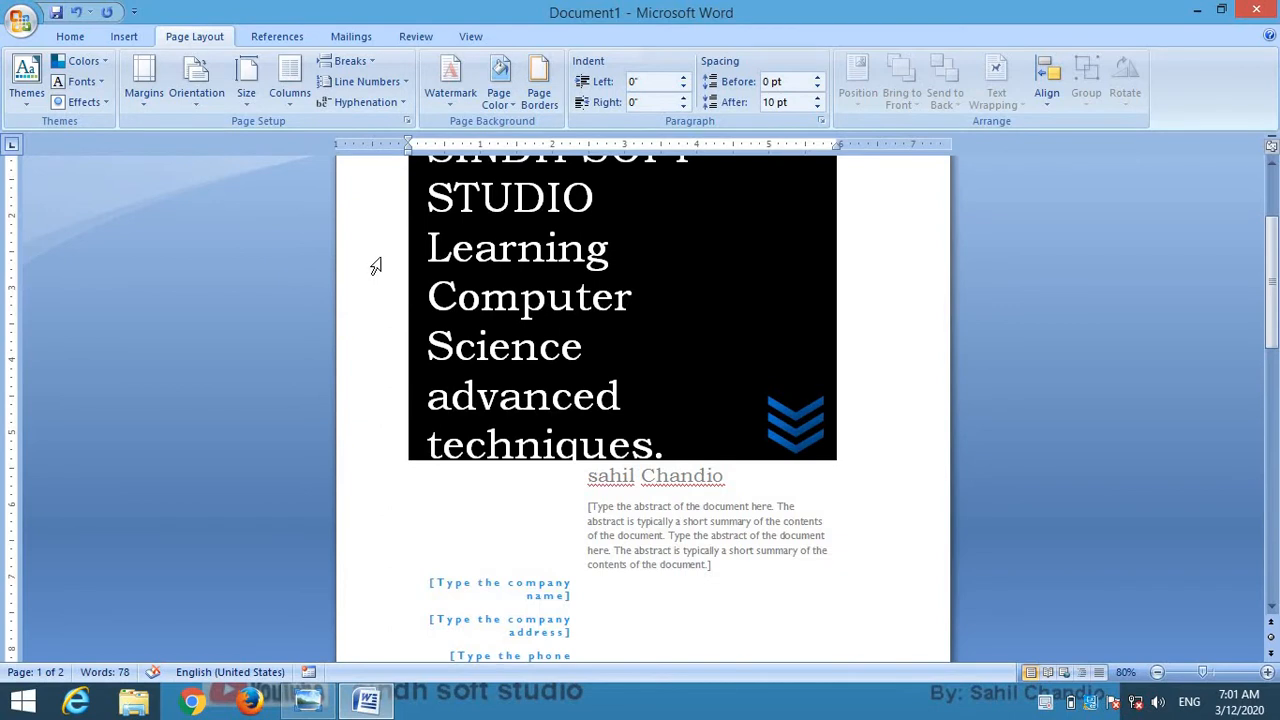
{"action": "key", "text": "ctrl+s"}
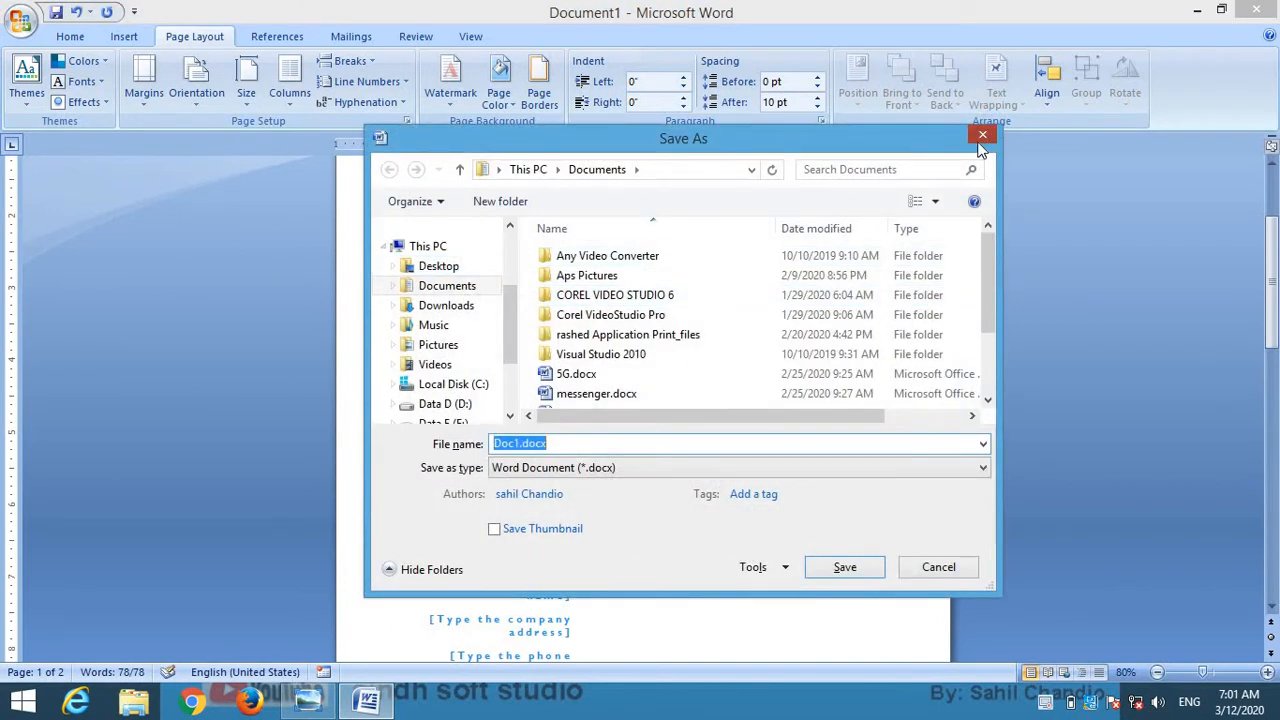
{"action": "left_click", "coordinate": [982, 136]}
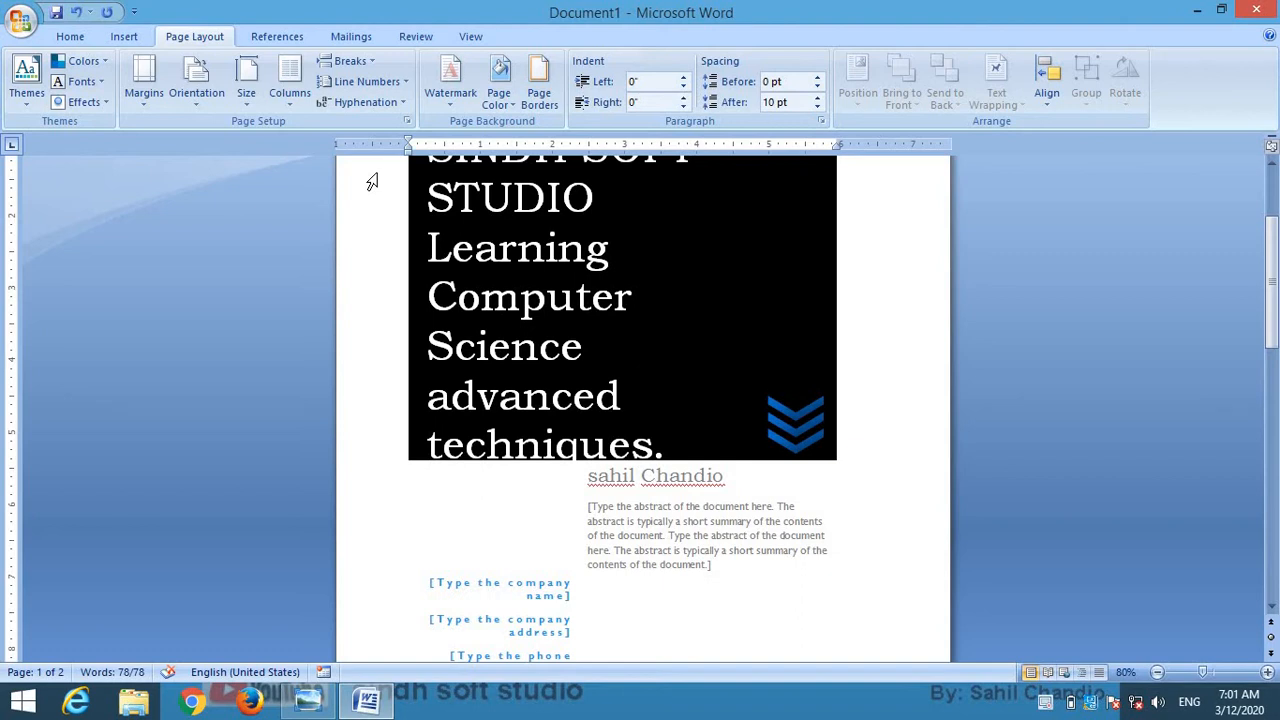
{"action": "left_click_drag", "start_coordinate": [487, 400], "coordinate": [499, 400]}
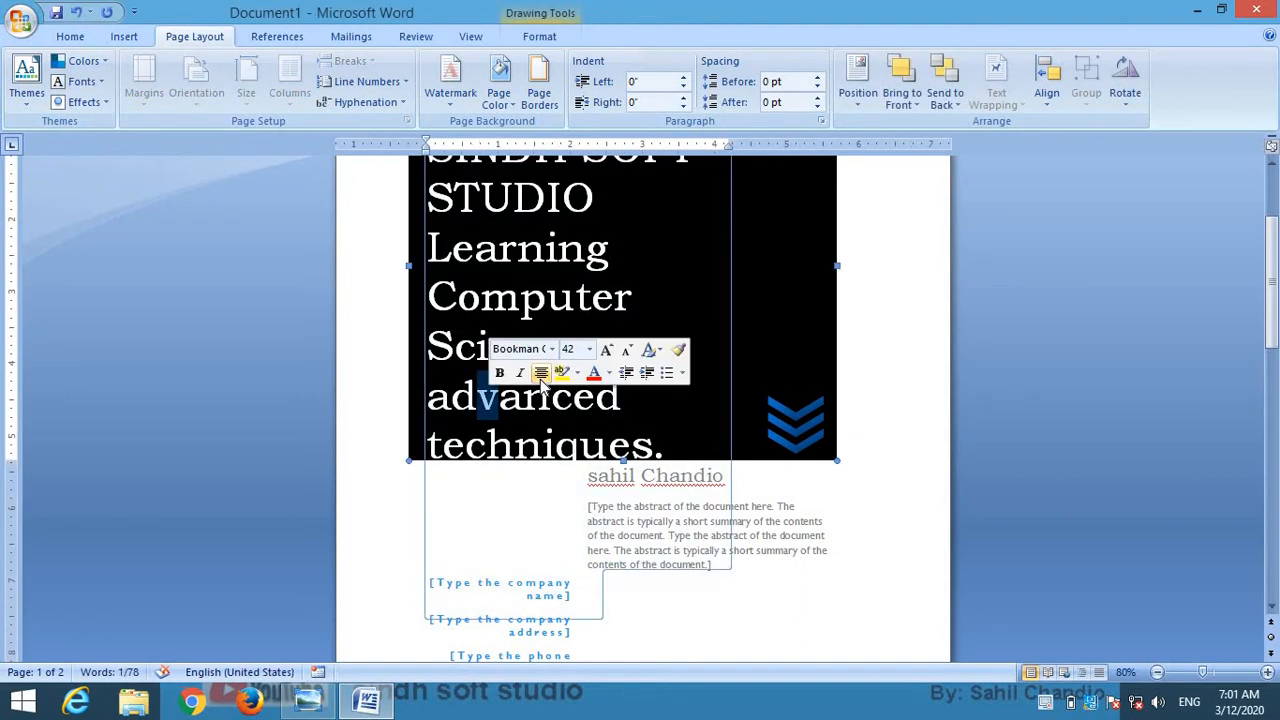
On the second page, open the custom margin settings and set the top margin to 2.1" for the whole document
{"action": "scroll", "coordinate": [512, 405], "scroll_direction": "down", "scroll_amount": 5}
{"action": "left_click", "coordinate": [555, 266]}
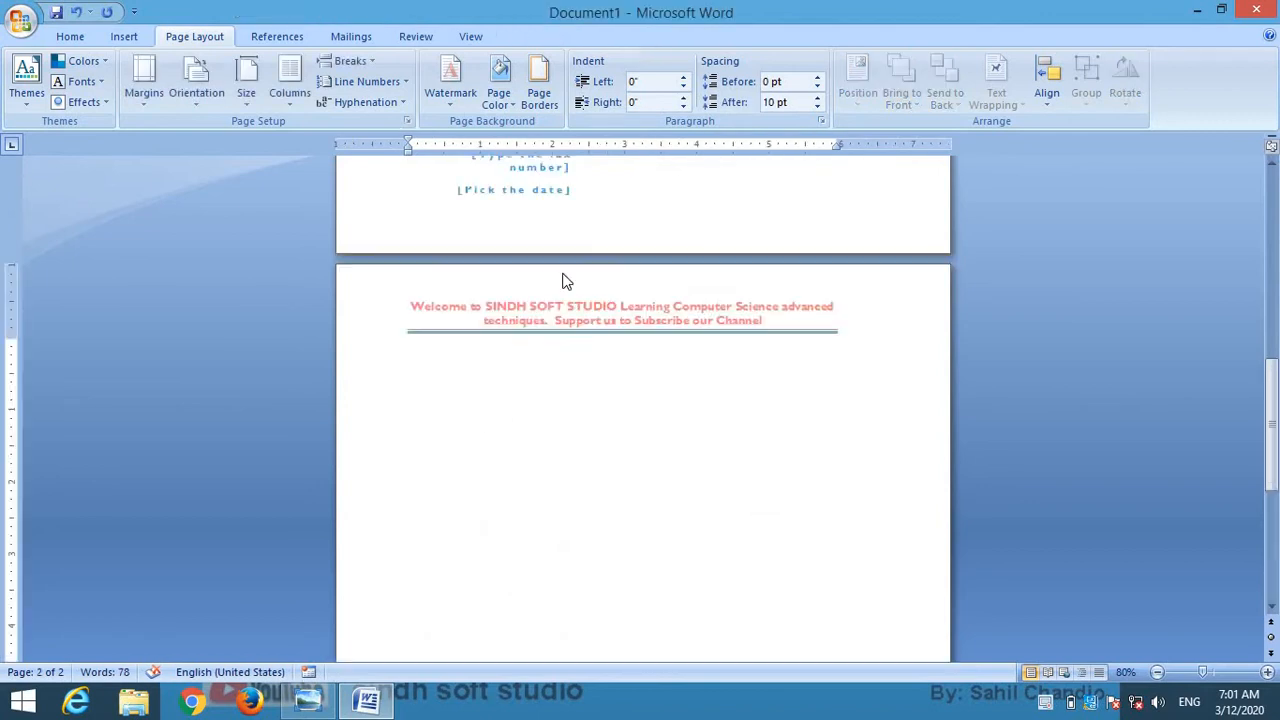
{"action": "left_click", "coordinate": [153, 103]}
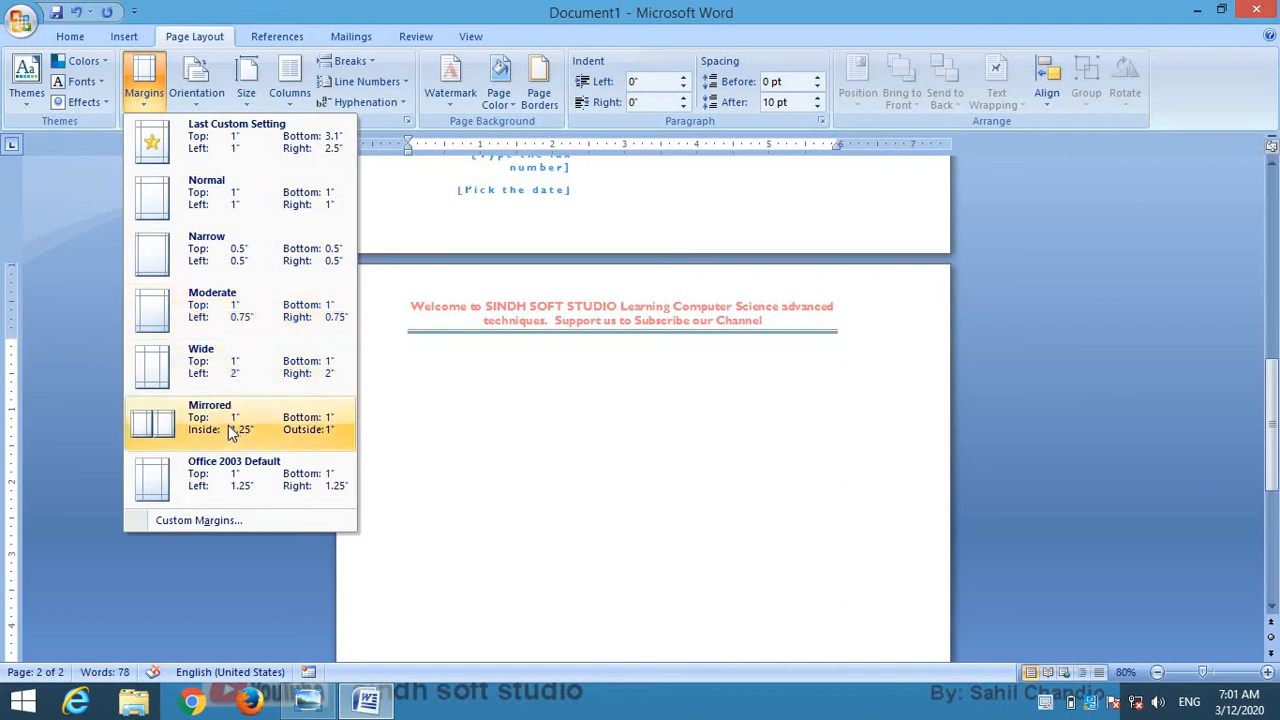
{"action": "left_click", "coordinate": [199, 521]}
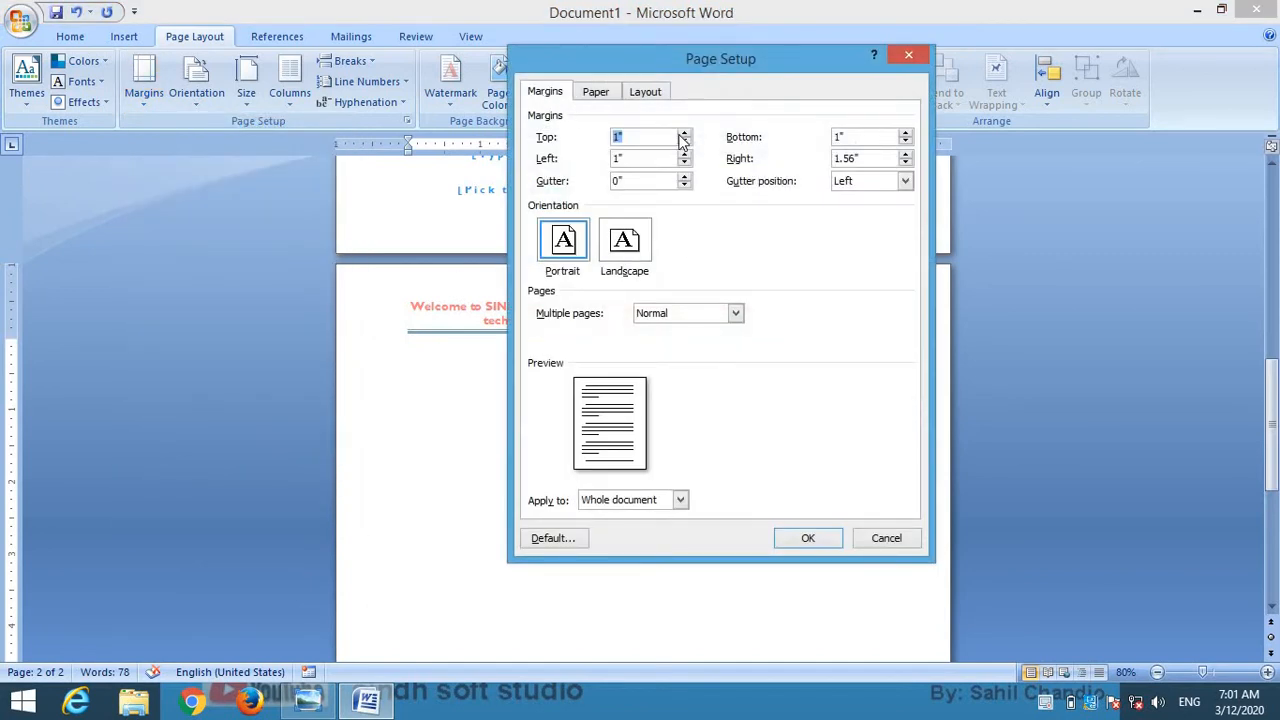
{"action": "left_click", "coordinate": [685, 133]}
{"action": "left_click", "coordinate": [685, 133]}
{"action": "left_click", "coordinate": [685, 133]}
{"action": "left_click", "coordinate": [685, 133]}
{"action": "left_click", "coordinate": [685, 133]}
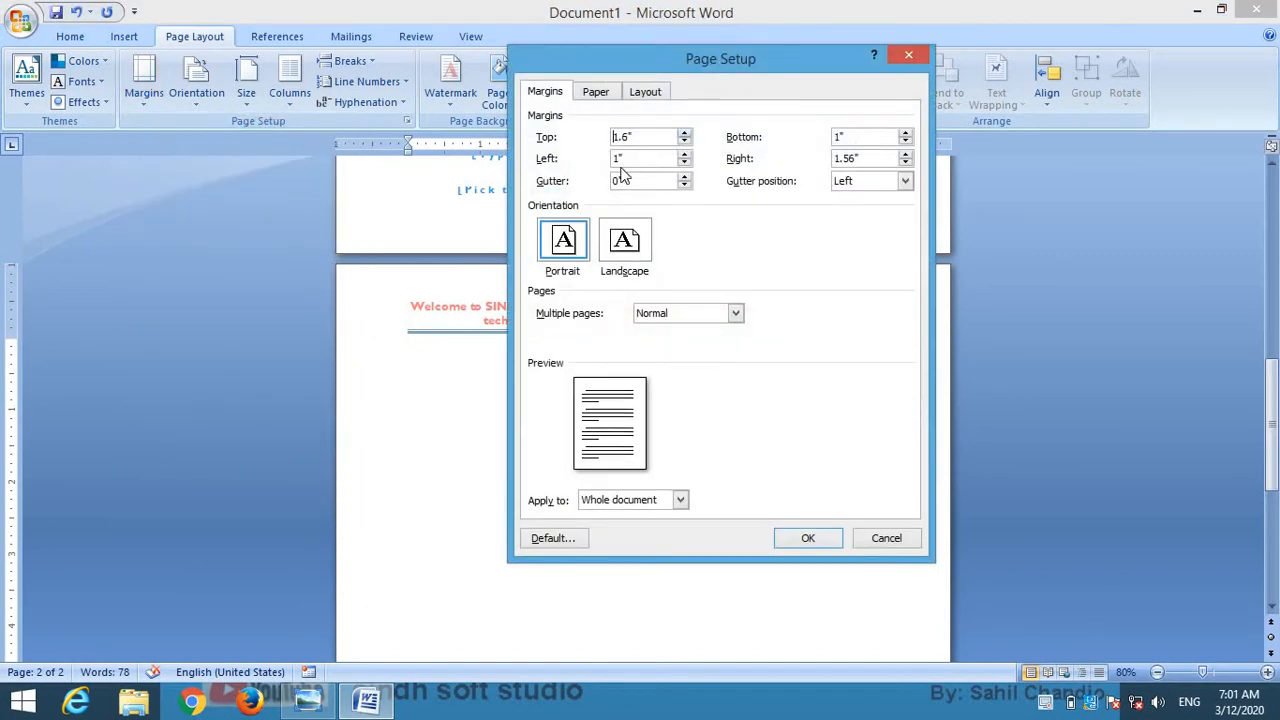
{"action": "left_click", "coordinate": [685, 133]}
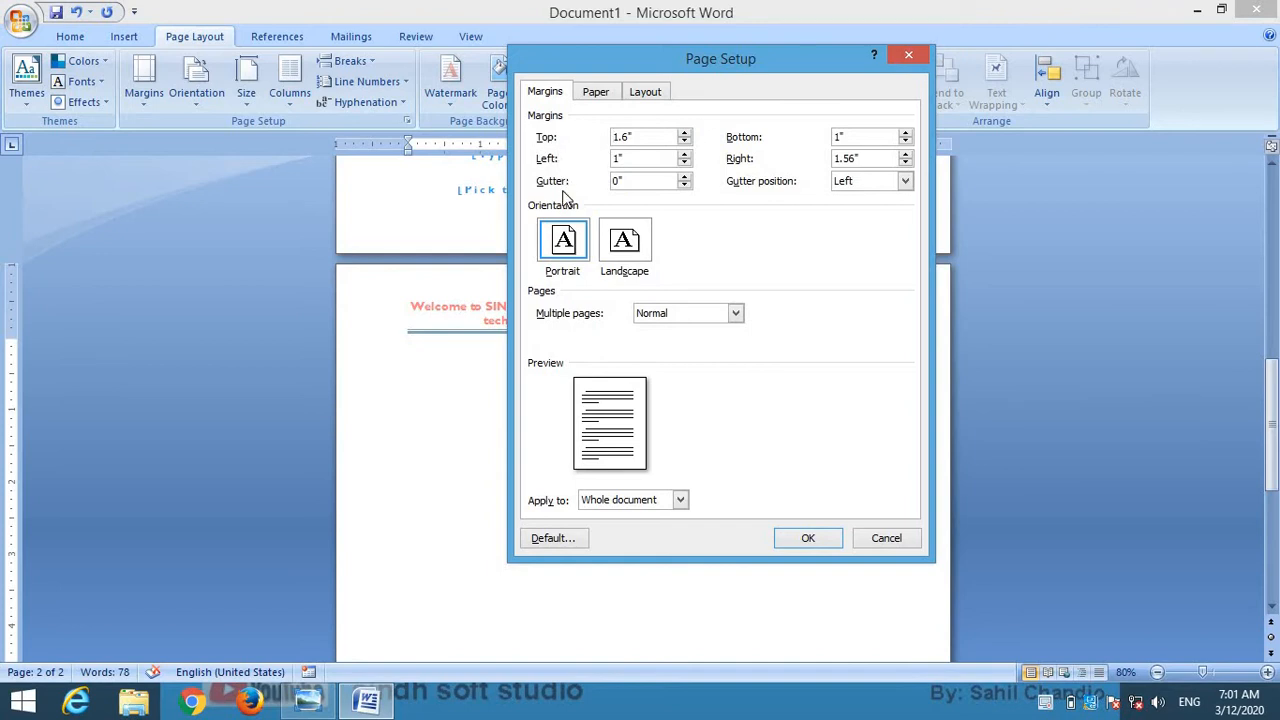
{"action": "left_click", "coordinate": [684, 134]}
{"action": "left_click", "coordinate": [684, 134]}
{"action": "left_click", "coordinate": [684, 134]}
{"action": "left_click", "coordinate": [684, 134]}
{"action": "left_click", "coordinate": [684, 134]}
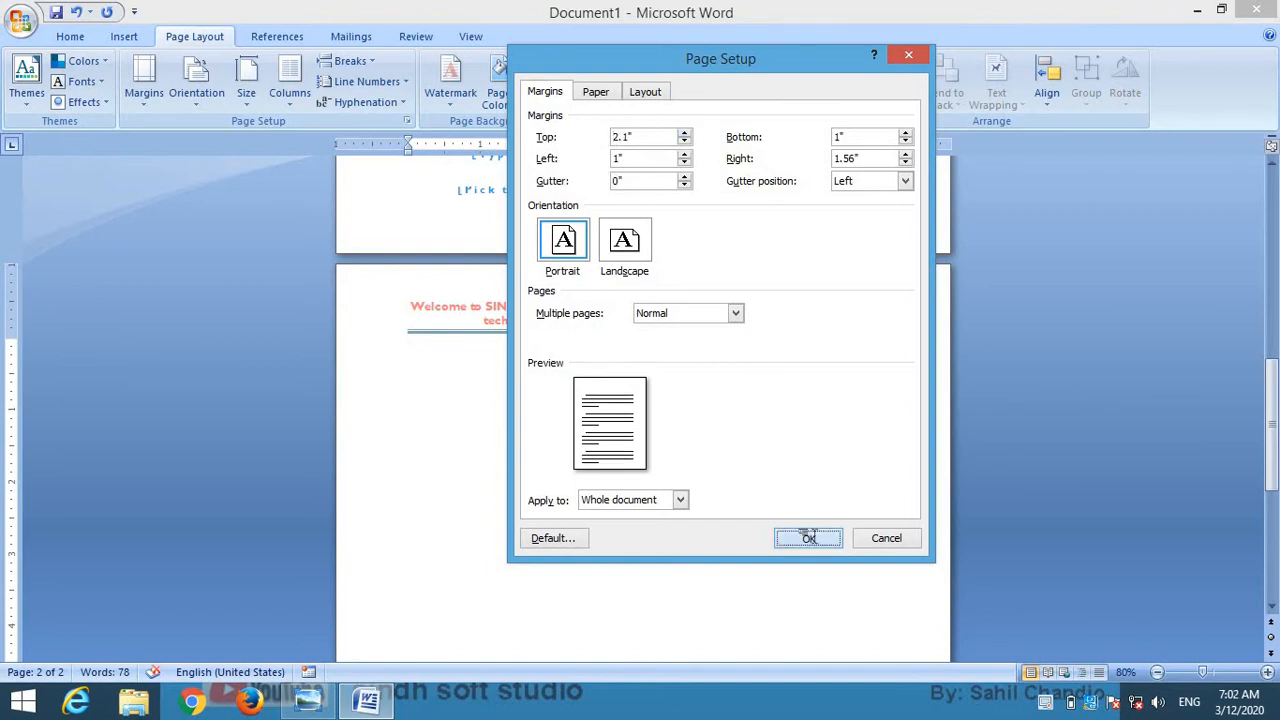
{"action": "left_click", "coordinate": [809, 538]}
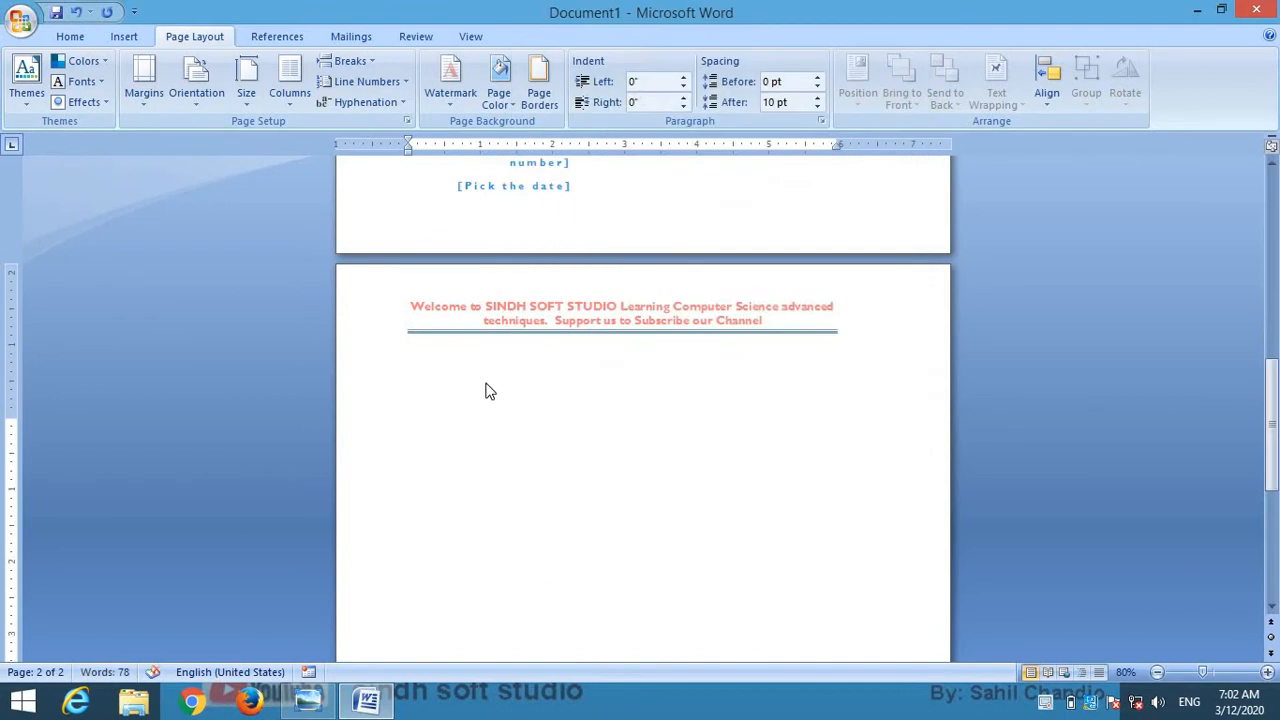
Undo the top margin change and fill the second page with repeated "Welcome to SINDH SOFT STUDIO Learning Computer Science advanced techniques" lines plus filler text
{"action": "key", "text": "ctrl+z"}
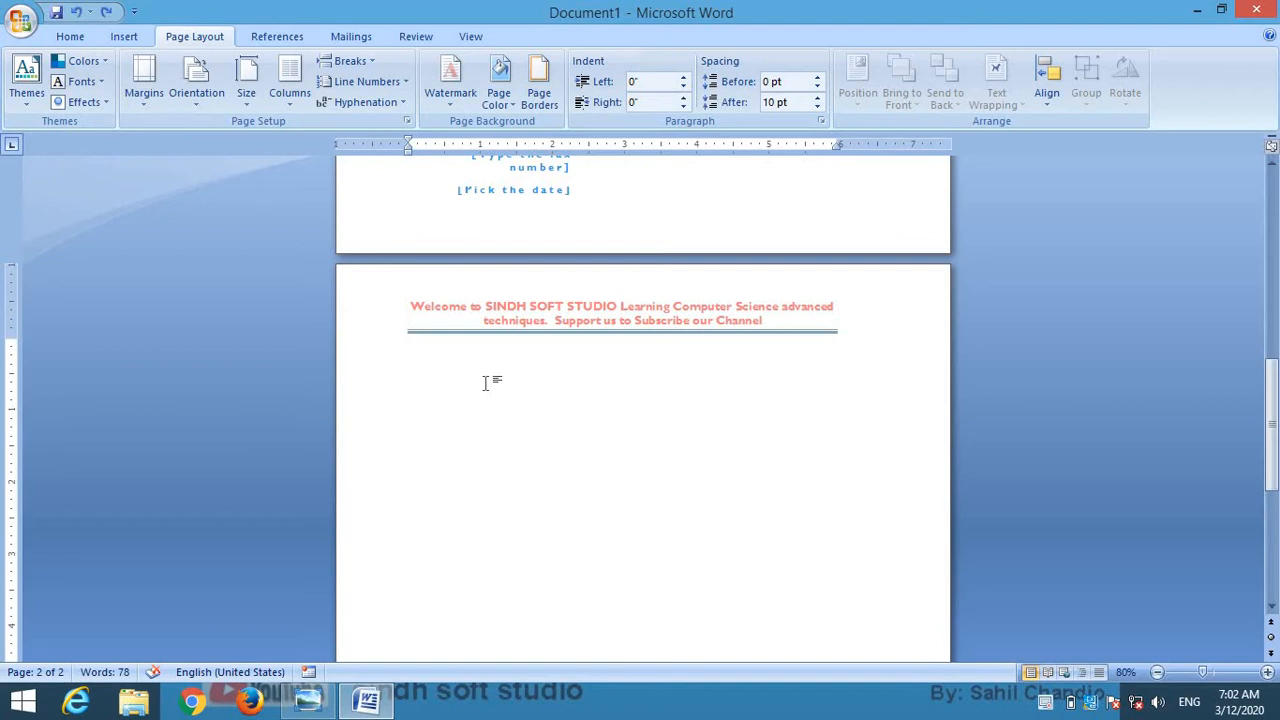
{"action": "type", "text": "Welcome to SINDH SOFT STUDIO Learning Computer Science advanced techniques Welcome to SINDH SOFT STUDIO Learning Computer Science advanced techniques Welcome to SINDH SOFT STUDIO Learning Computer Science advanced techniques Welcome to SINDH SOFT STUDIO Learning Computer Science advanced techniques Welcome to SINDH SOFT STUDIO Learning Computer Science advanced techniques akjsjflasj dfkajdflkasjdflkasdjka dfklajdf lajds flkajsdf;lka jsdflkjasd;lkfja dflkajds;lfka dslkfja sdkfja;ldksfj asdflkjasd asdf asdfcxvzxc"}
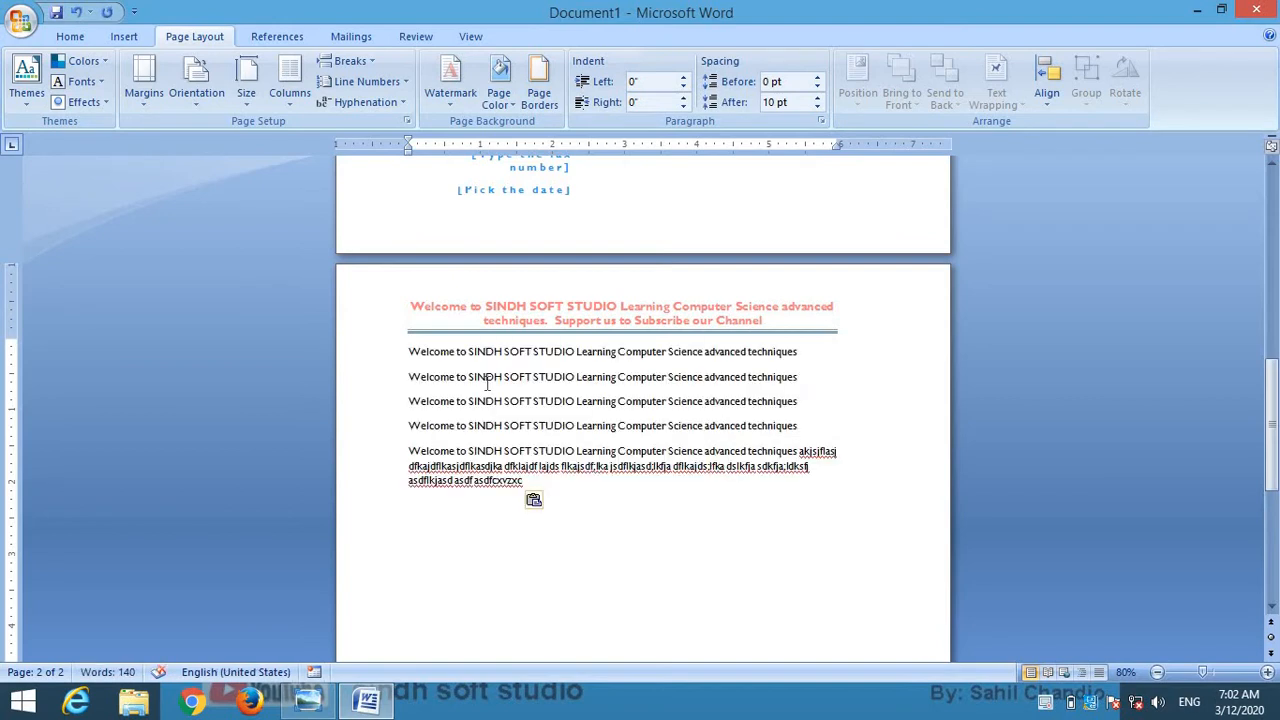
Set a custom top margin of 2" for the whole document
{"action": "left_click", "coordinate": [144, 80]}
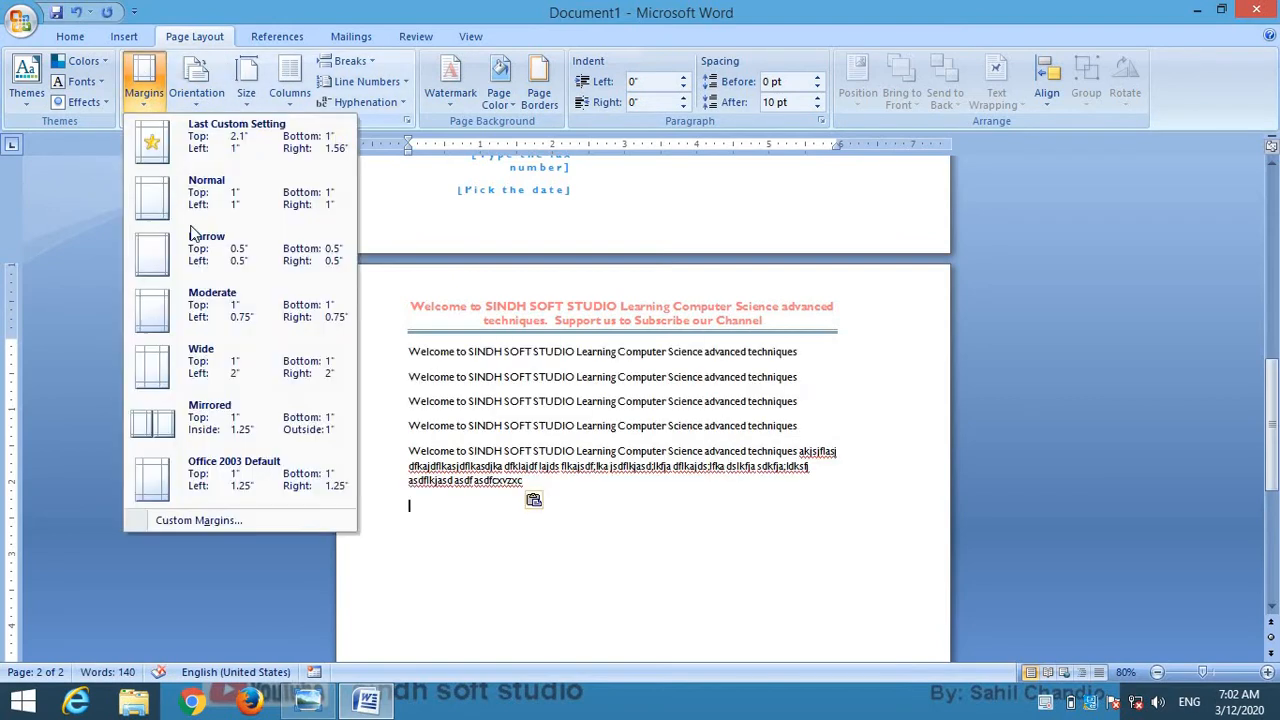
{"action": "left_click", "coordinate": [209, 521]}
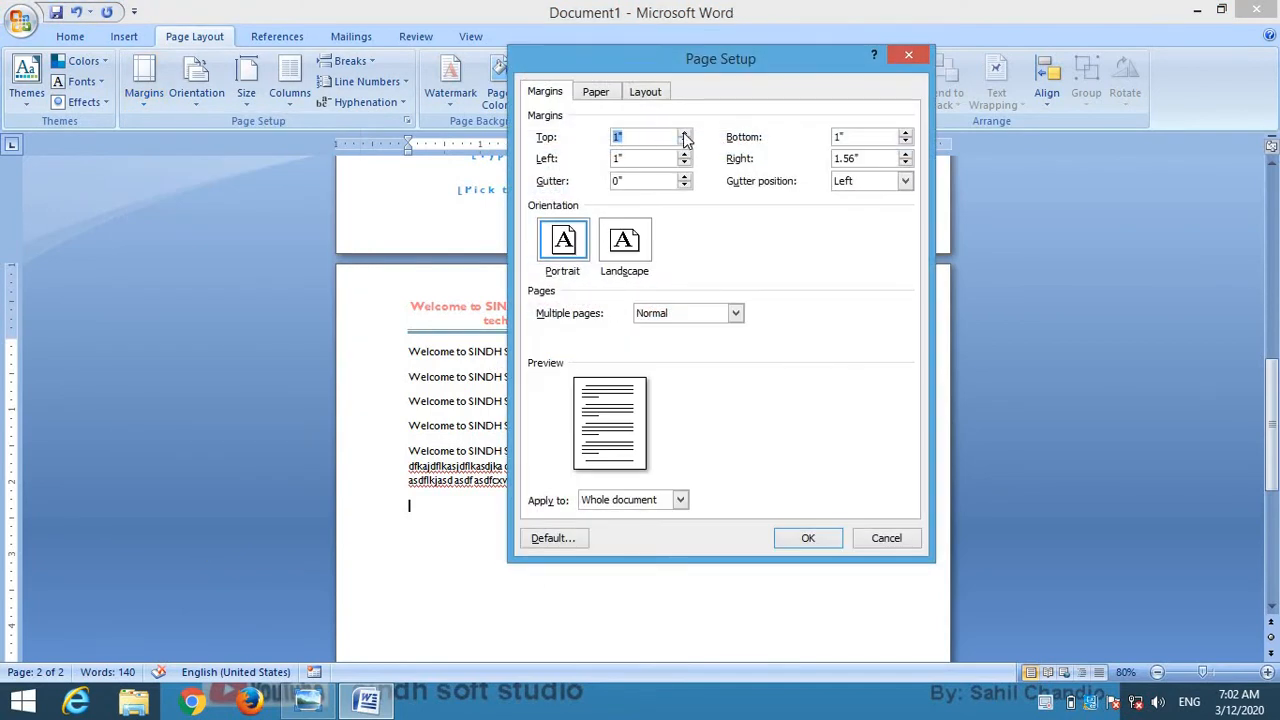
{"action": "left_click_drag", "start_coordinate": [685, 134], "coordinate": [685, 134]}
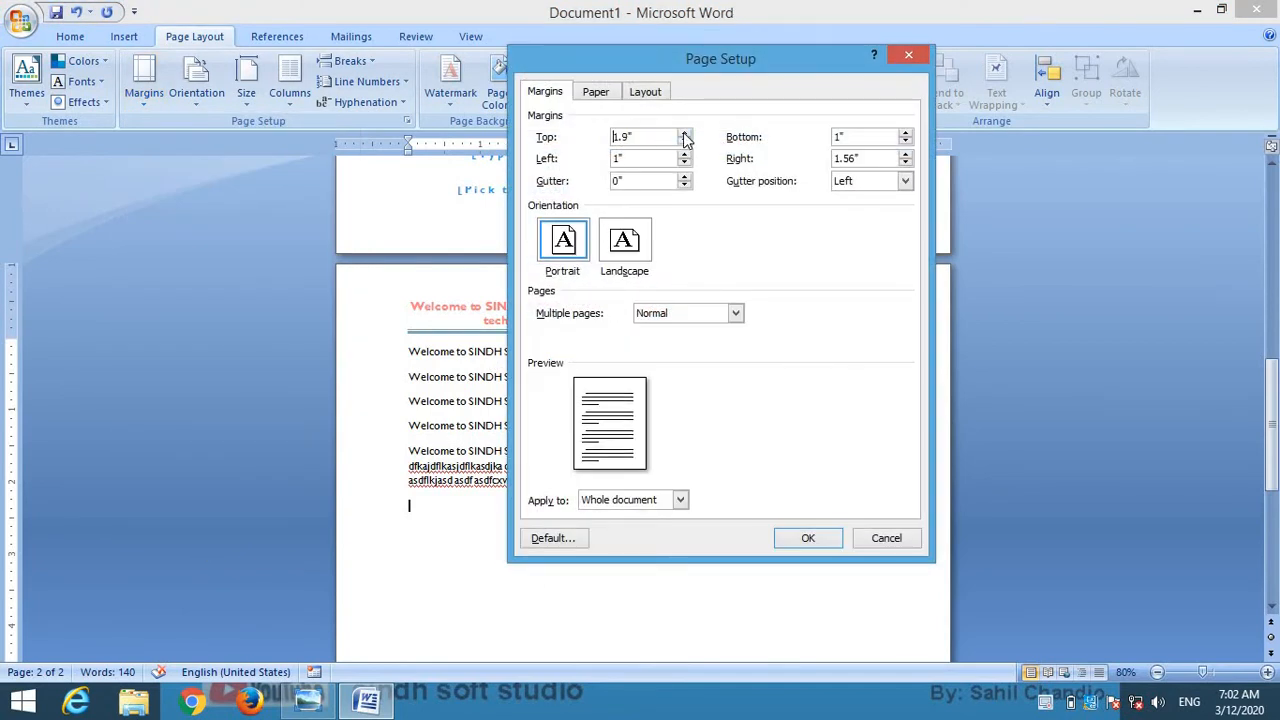
{"action": "left_click", "coordinate": [685, 135]}
{"action": "left_click", "coordinate": [808, 539]}
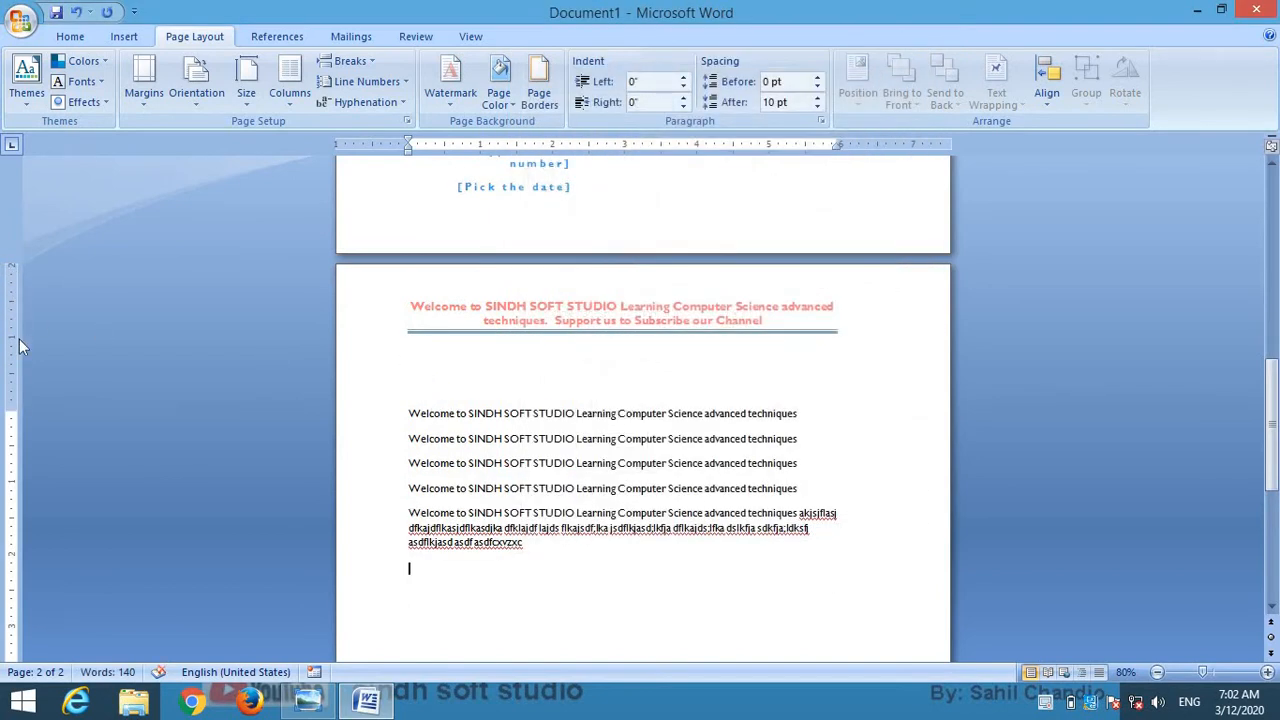
Reduce the custom top margin to 1" for the whole document
{"action": "left_click", "coordinate": [145, 90]}
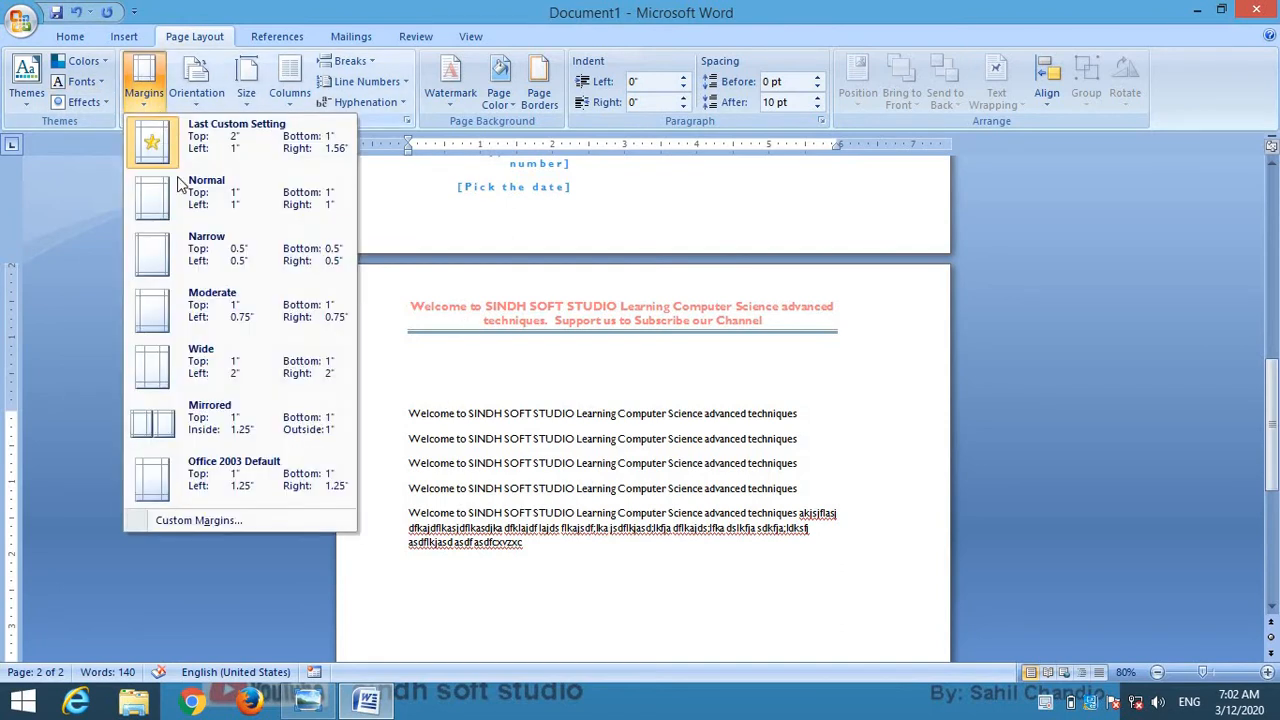
{"action": "left_click", "coordinate": [221, 524]}
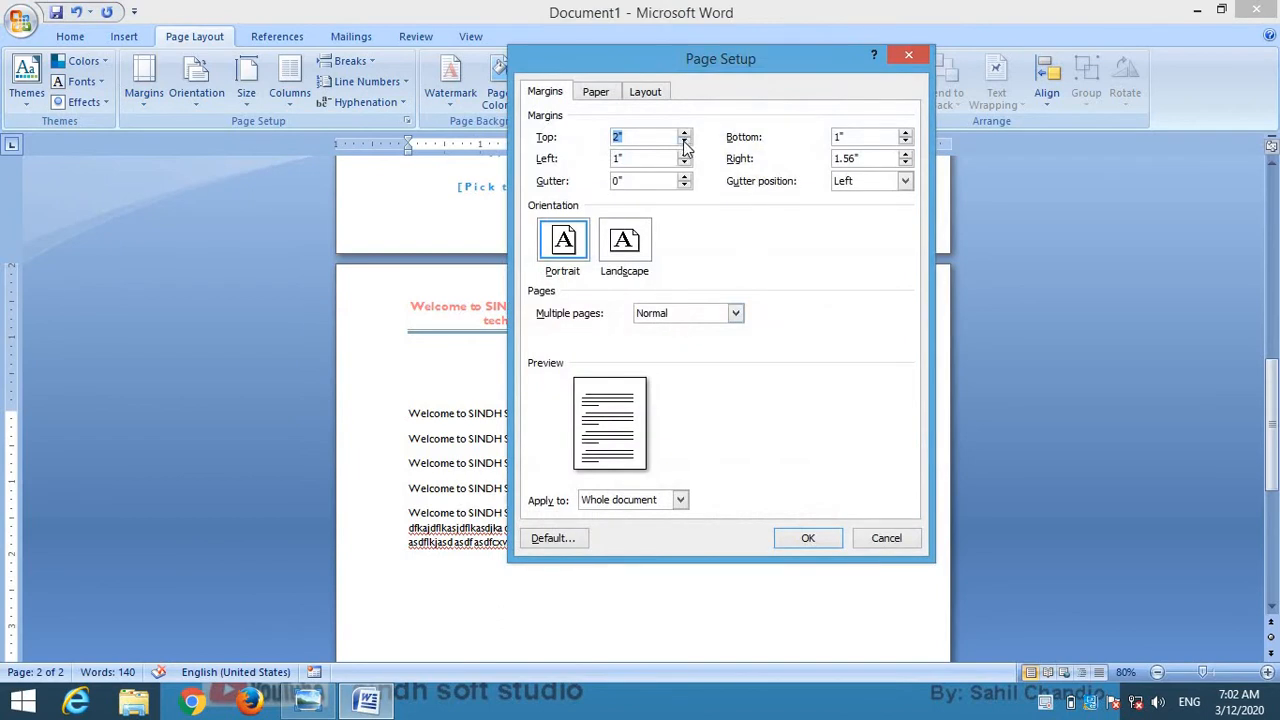
{"action": "left_click", "coordinate": [685, 146]}
{"action": "left_click", "coordinate": [685, 146]}
{"action": "left_click", "coordinate": [685, 146]}
{"action": "left_click", "coordinate": [685, 146]}
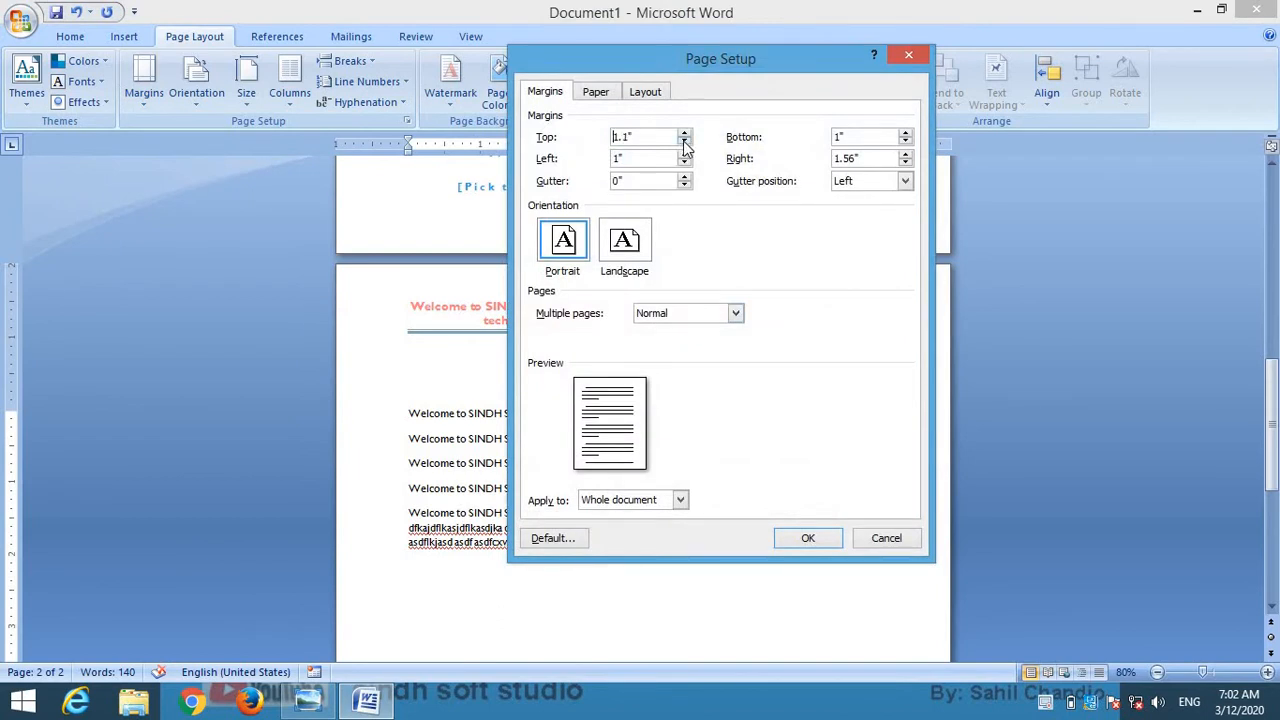
{"action": "left_click", "coordinate": [685, 146]}
{"action": "left_click", "coordinate": [805, 540]}
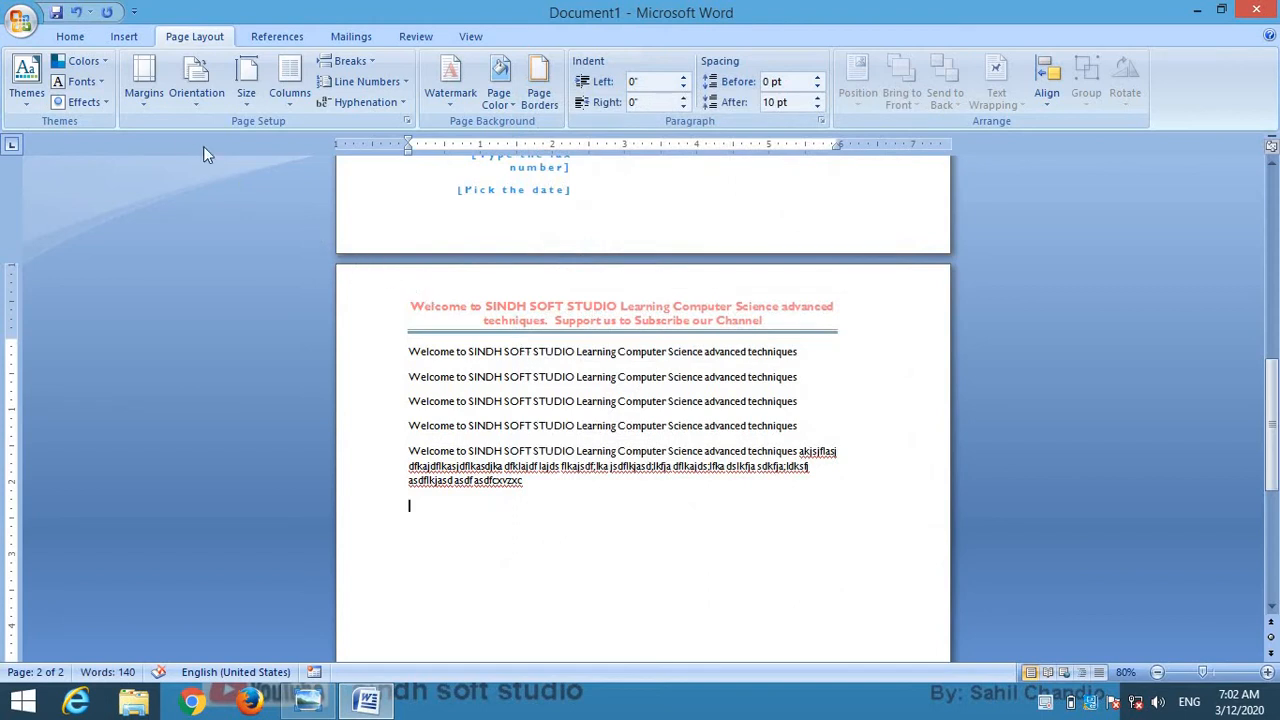
Set a custom left margin of 2.2" for the whole document
{"action": "left_click", "coordinate": [161, 99]}
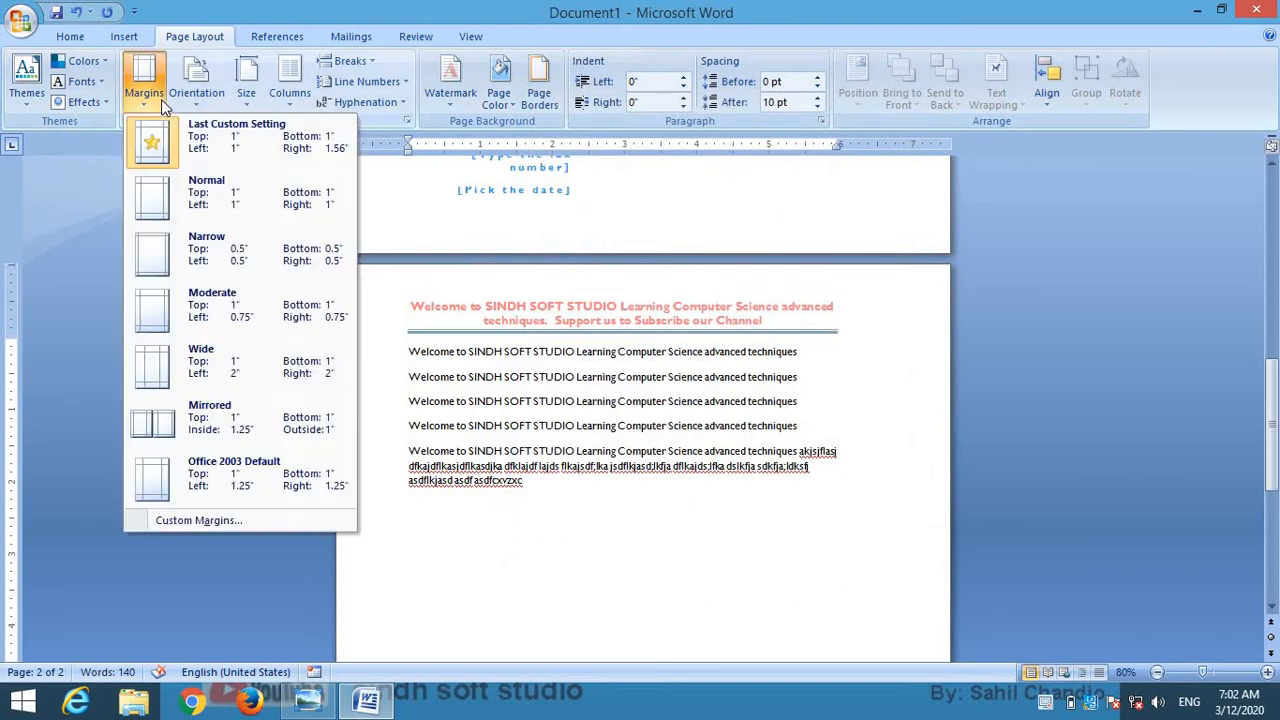
{"action": "left_click", "coordinate": [217, 521]}
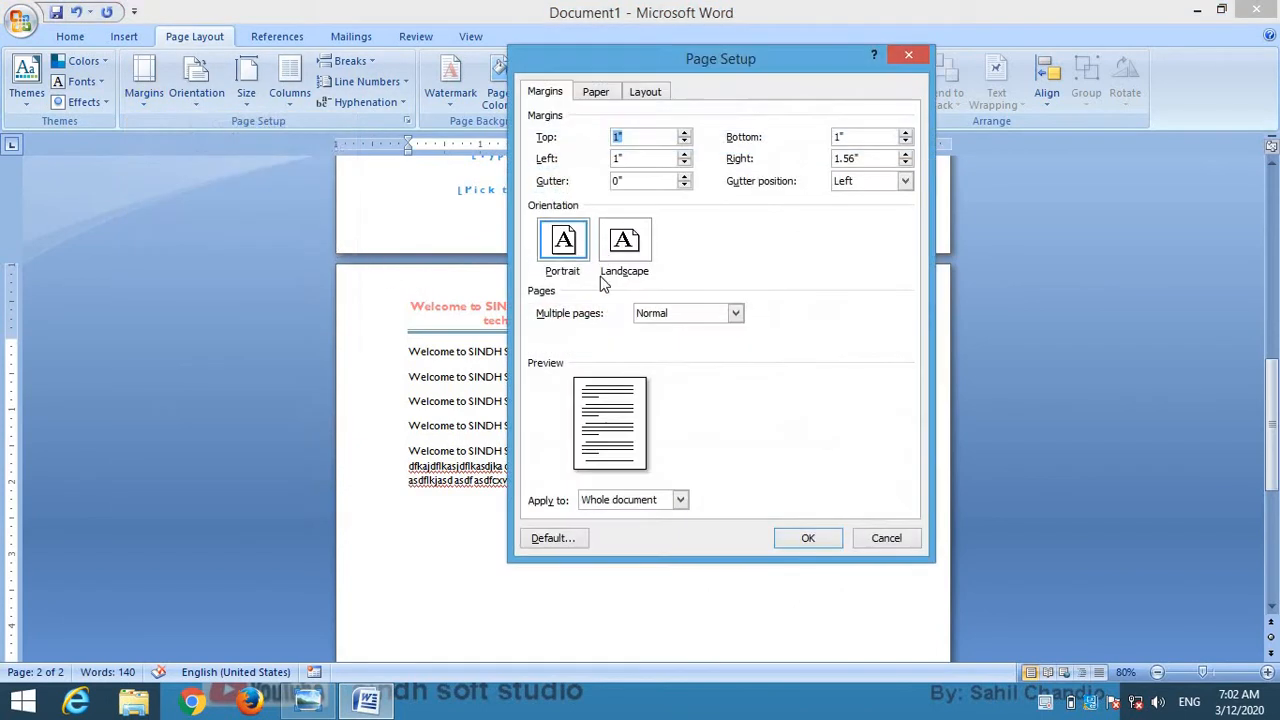
{"action": "left_click", "coordinate": [685, 155]}
{"action": "left_click", "coordinate": [685, 155]}
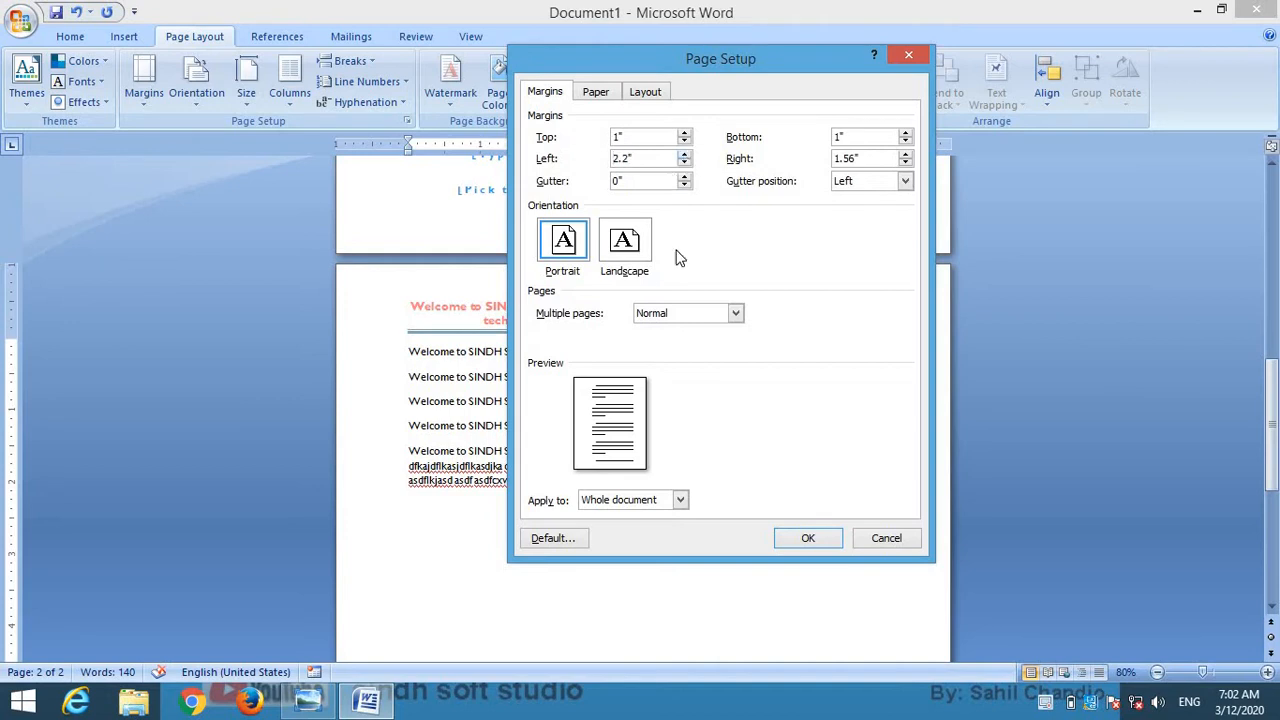
{"action": "left_click", "coordinate": [800, 540]}
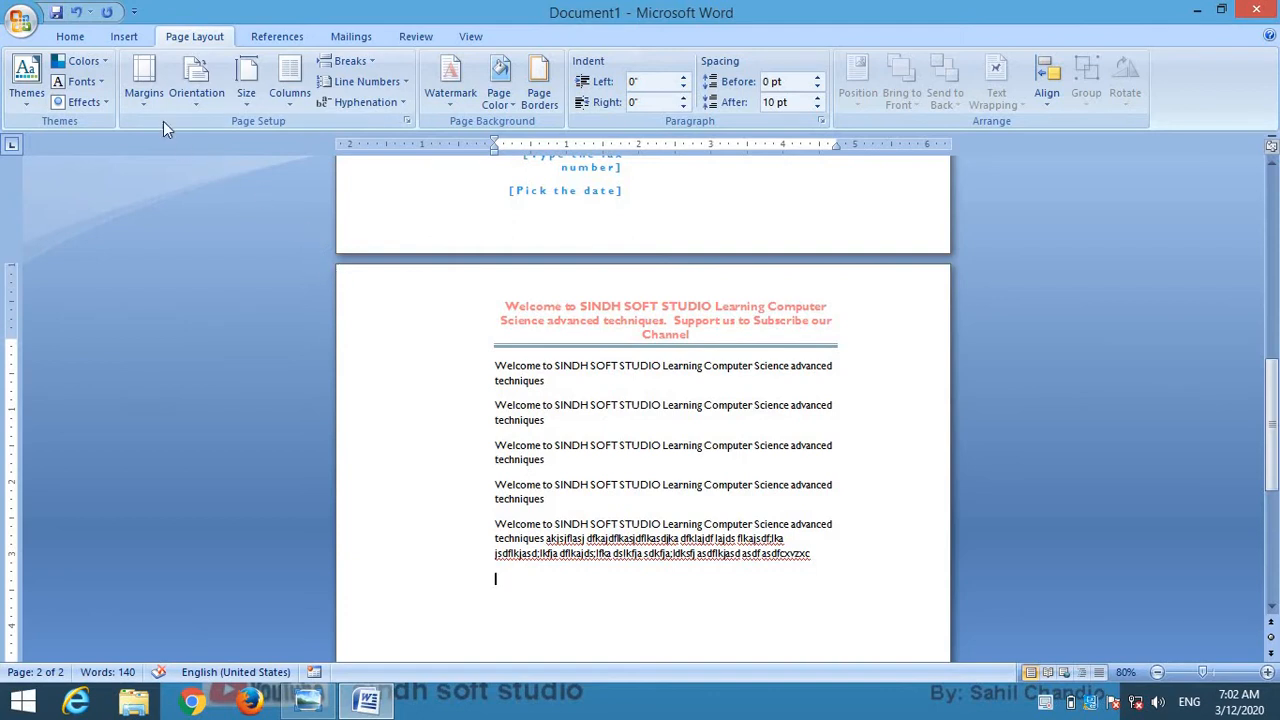
Set the custom left margin back to 1" and look through the available gutter positions
{"action": "left_click", "coordinate": [144, 80]}
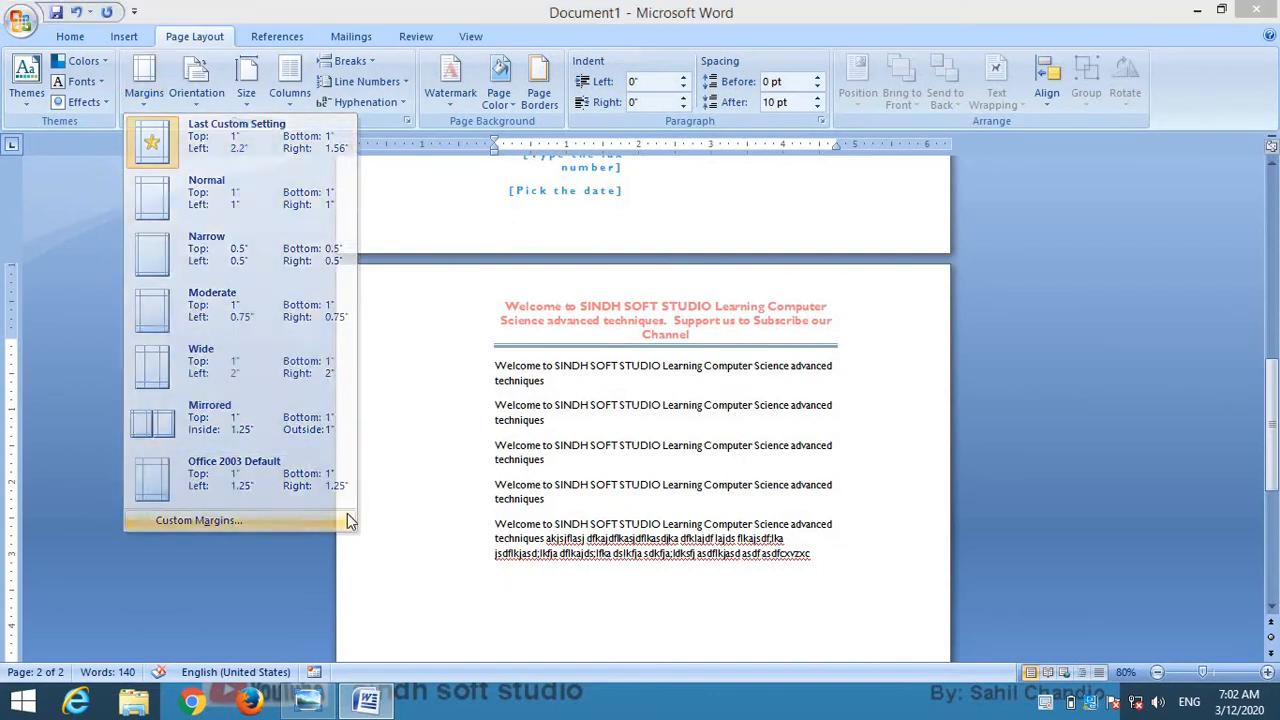
{"action": "left_click", "coordinate": [347, 520]}
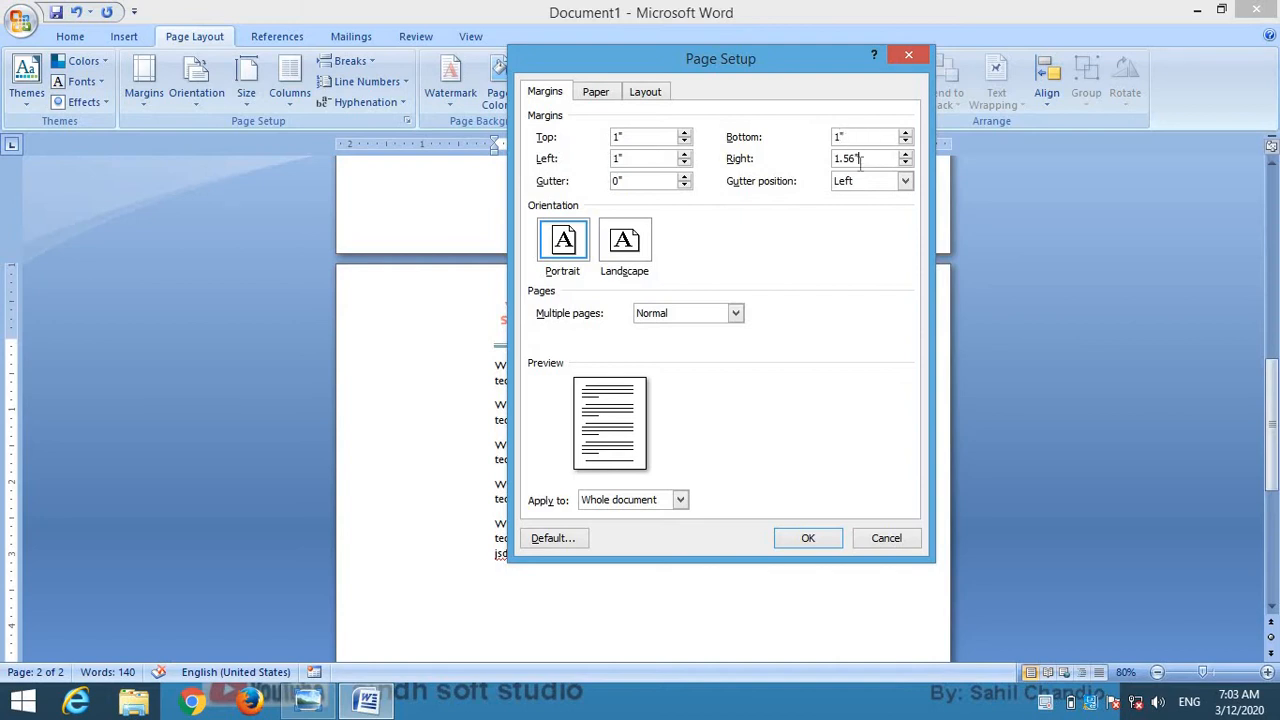
{"action": "left_click", "coordinate": [853, 181]}
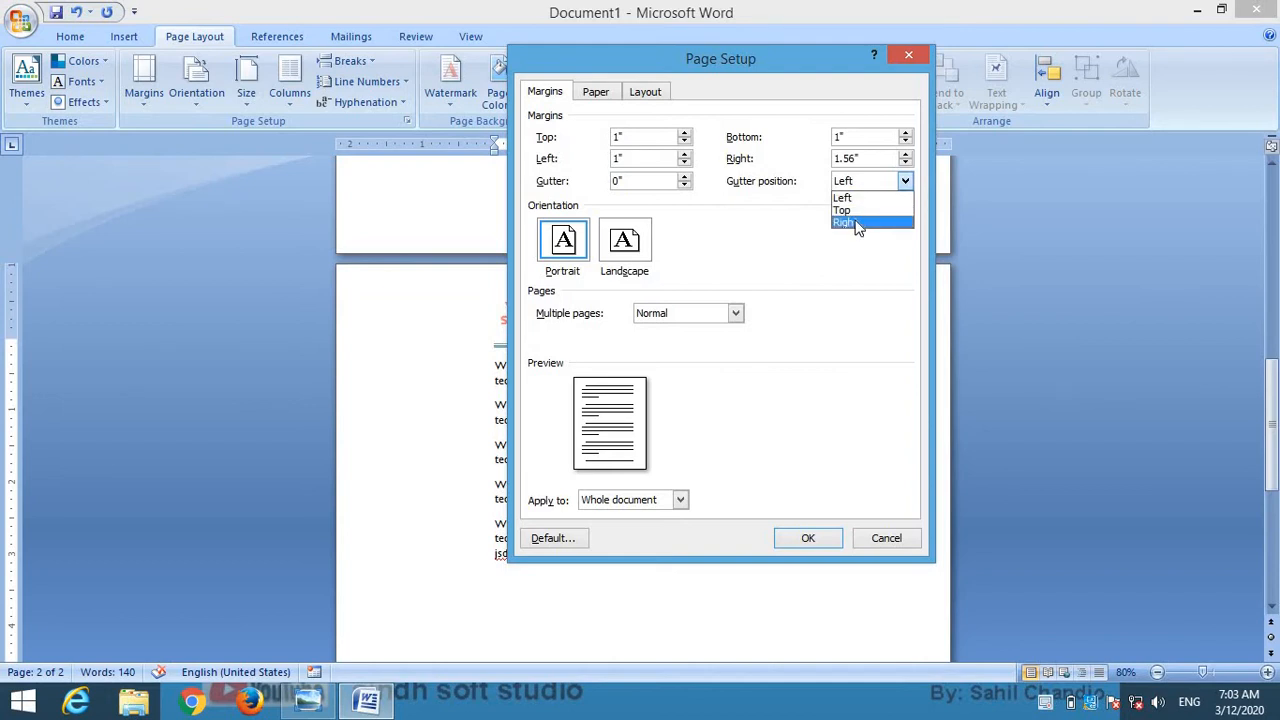
{"action": "left_click", "coordinate": [782, 196]}
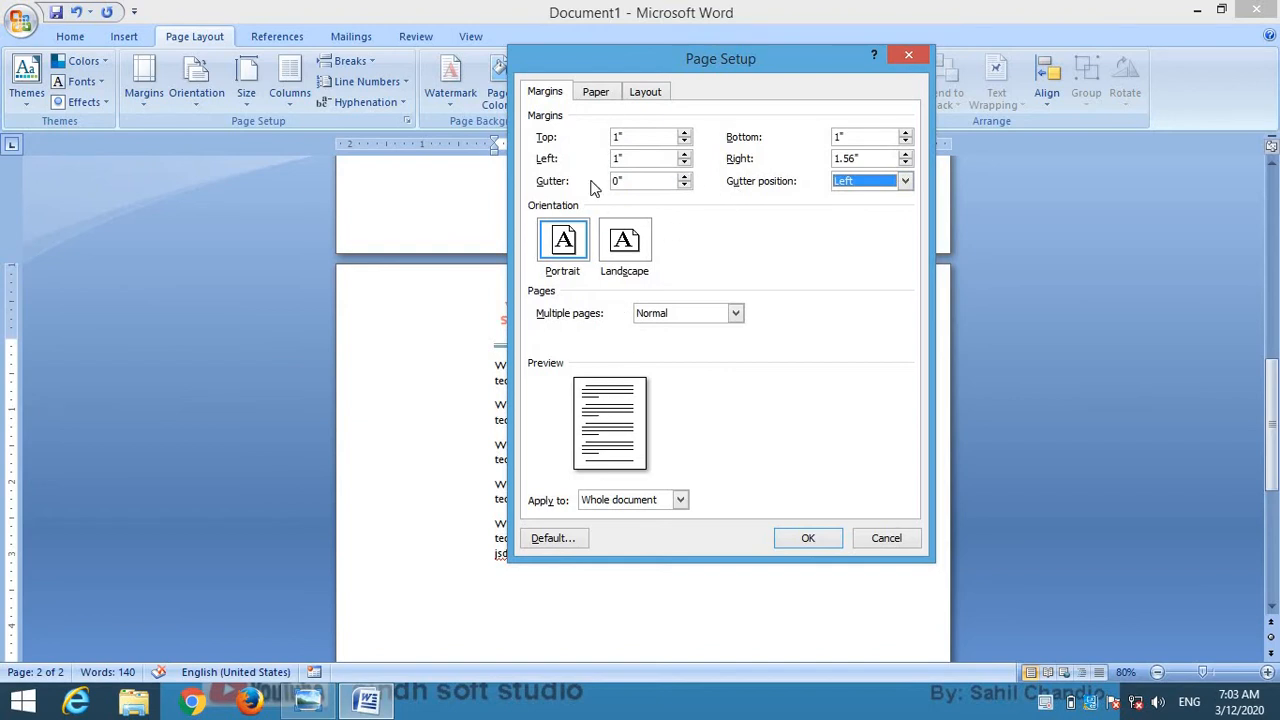
Set the gutter to 0.8" in the page setup
{"action": "left_click", "coordinate": [685, 177]}
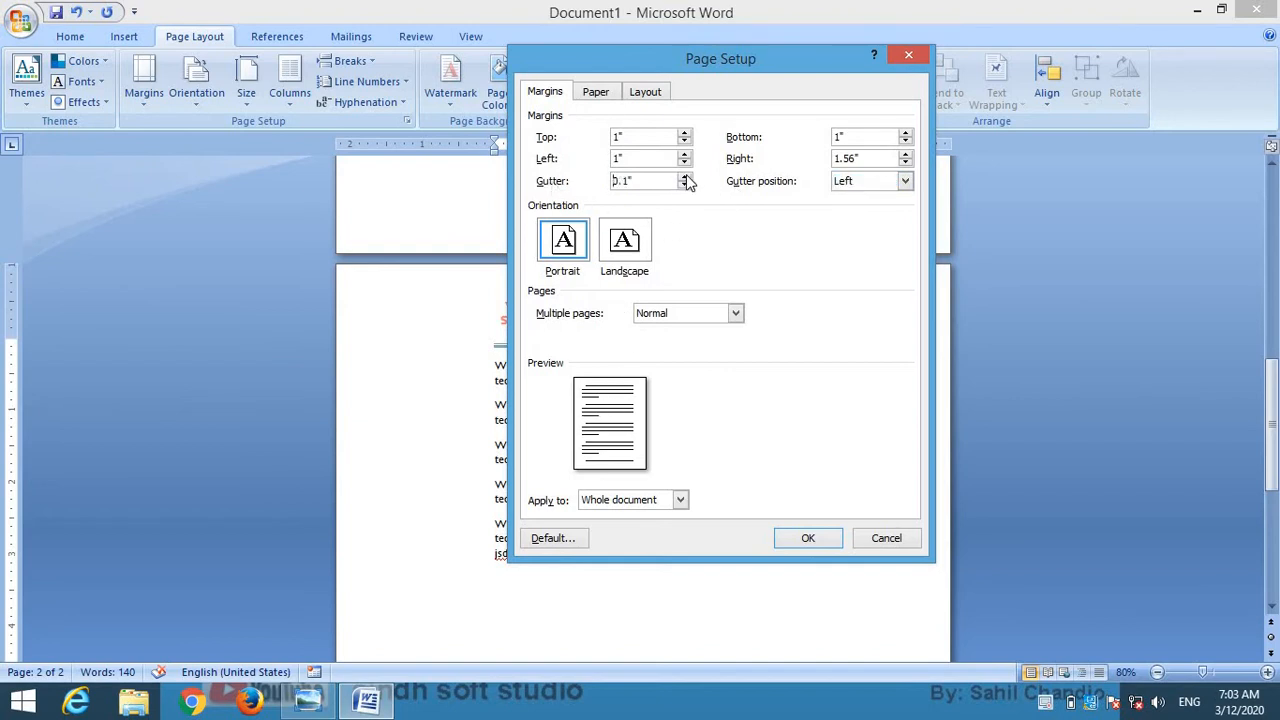
{"action": "left_click", "coordinate": [685, 177]}
{"action": "left_click", "coordinate": [685, 177]}
{"action": "left_click", "coordinate": [685, 177]}
{"action": "left_click", "coordinate": [685, 177]}
{"action": "left_click", "coordinate": [685, 177]}
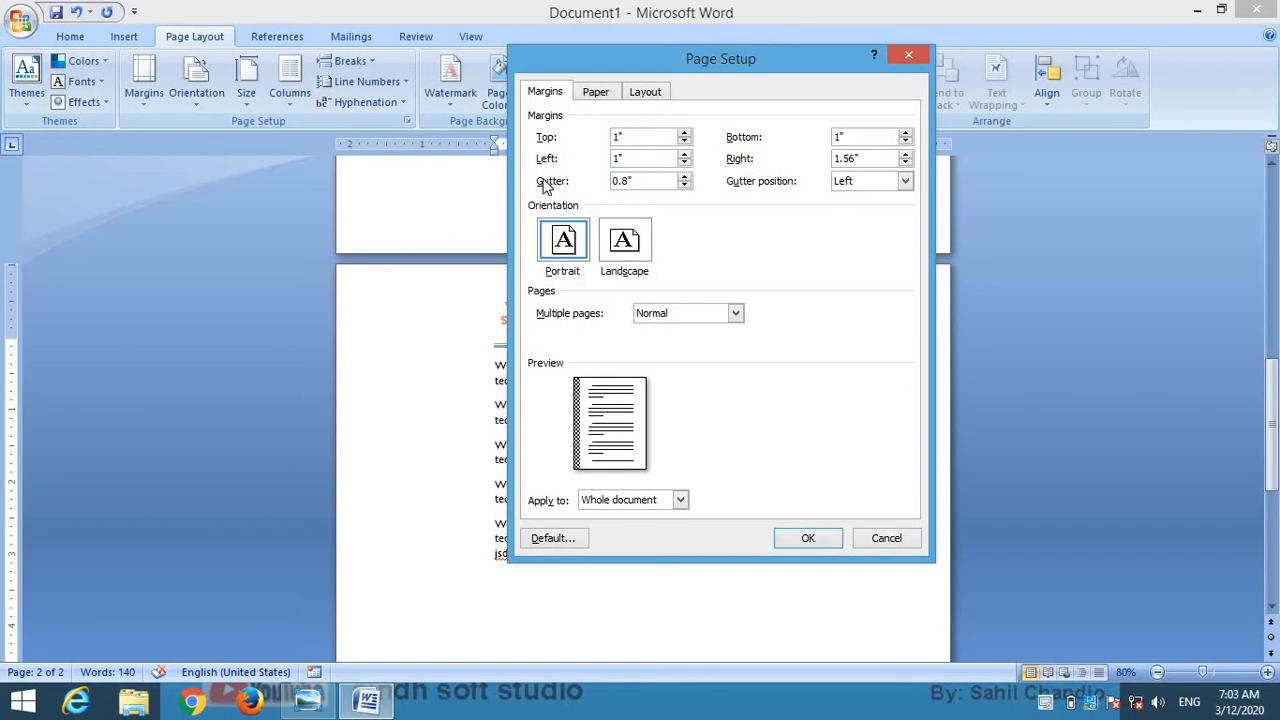
Try the Top gutter position, settle on Right, and apply the page setup to the whole document
{"action": "left_click", "coordinate": [904, 181]}
{"action": "left_click", "coordinate": [853, 206]}
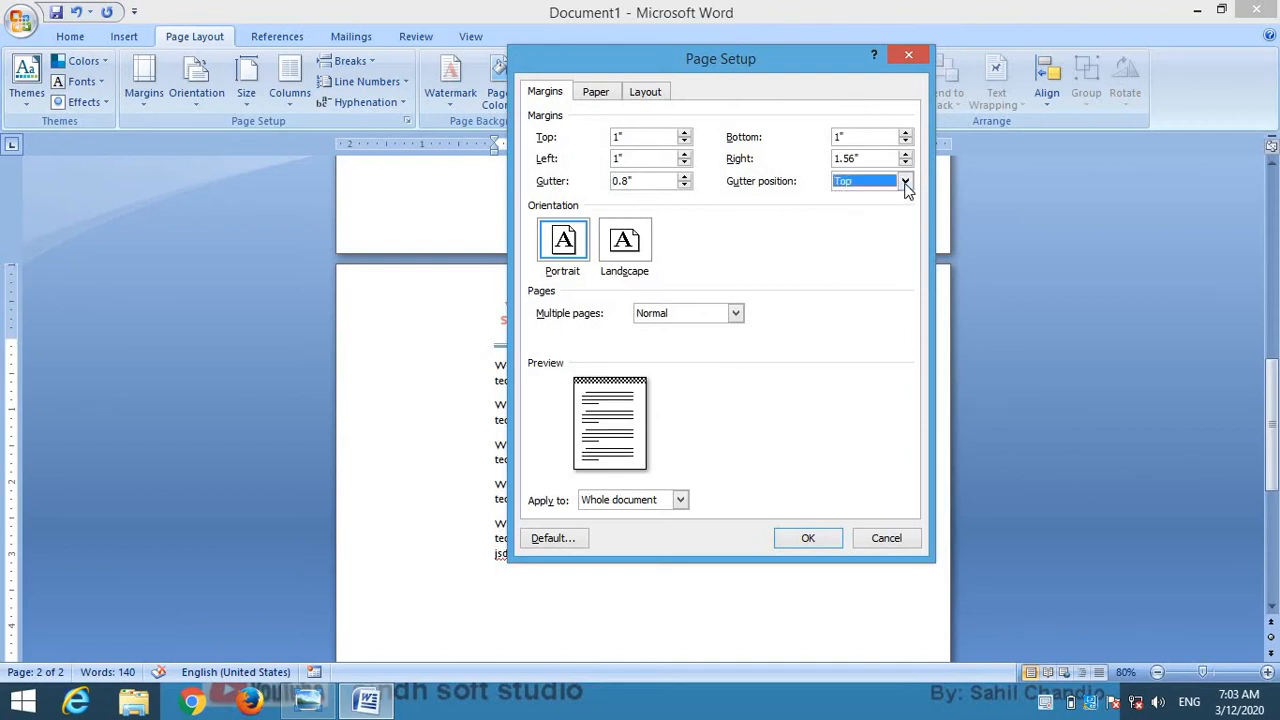
{"action": "left_click", "coordinate": [904, 181]}
{"action": "left_click", "coordinate": [860, 219]}
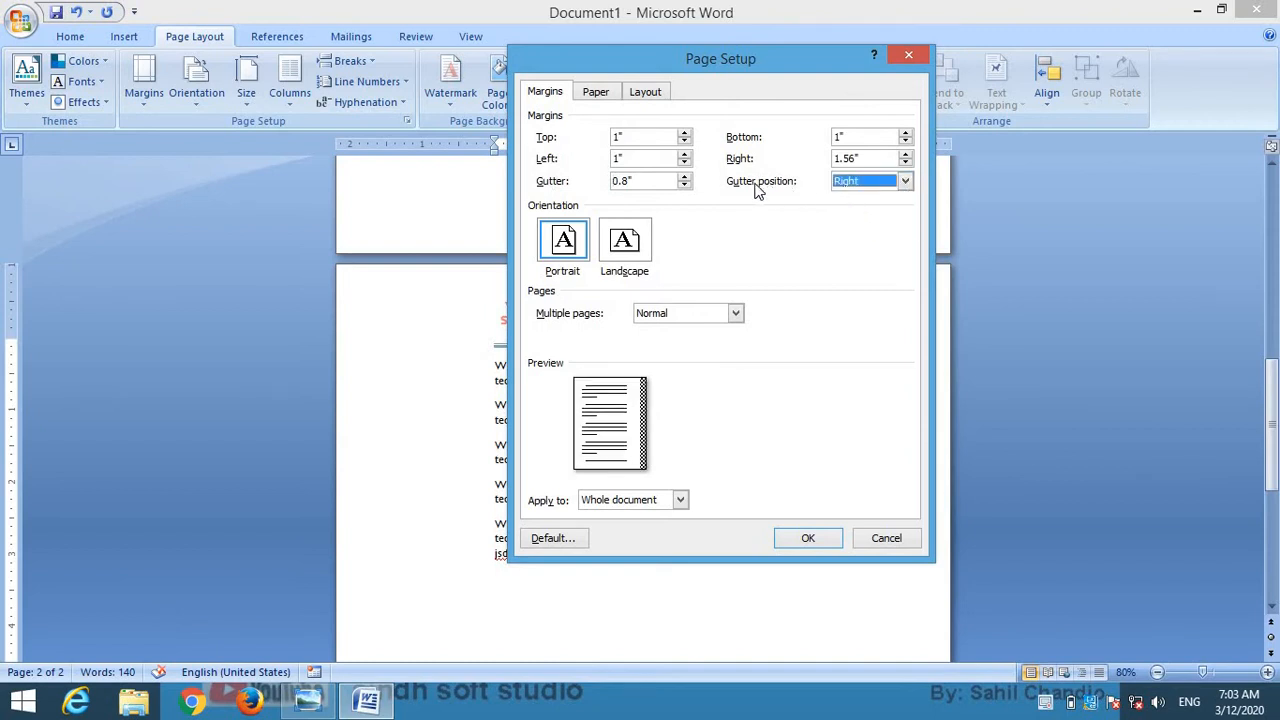
{"action": "left_click", "coordinate": [880, 183]}
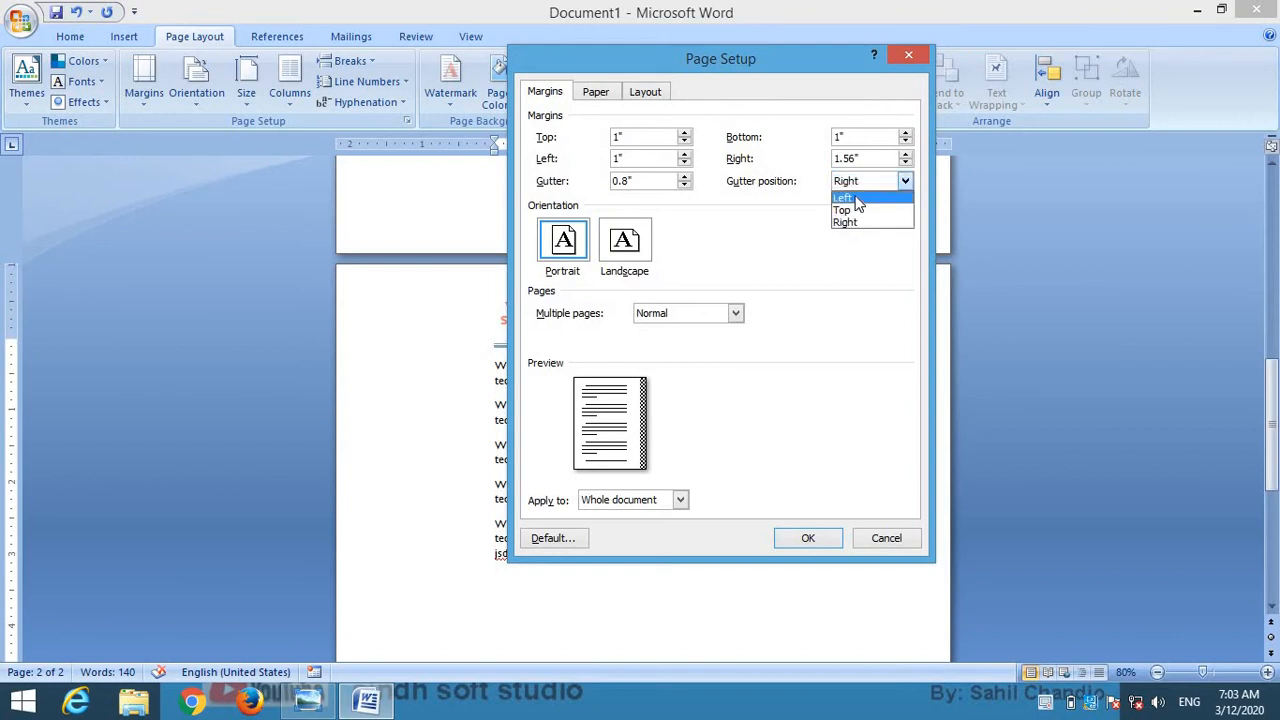
{"action": "left_click", "coordinate": [755, 188]}
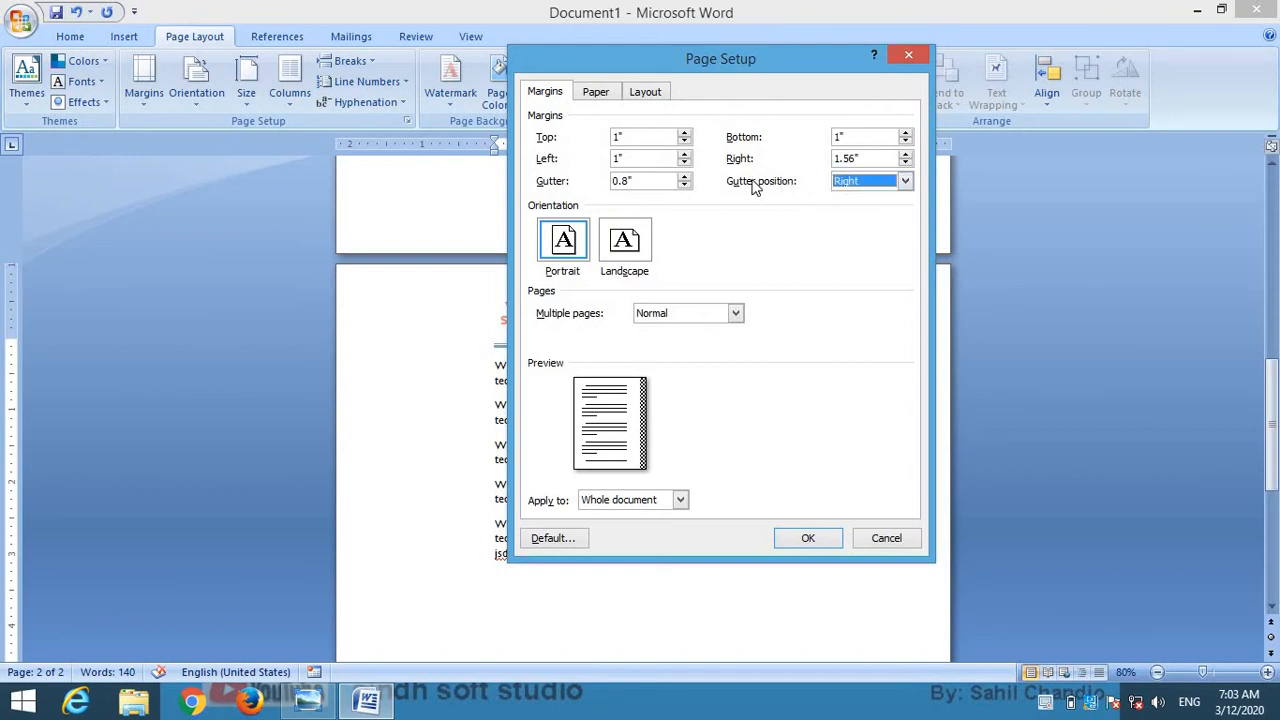
{"action": "left_click", "coordinate": [868, 188]}
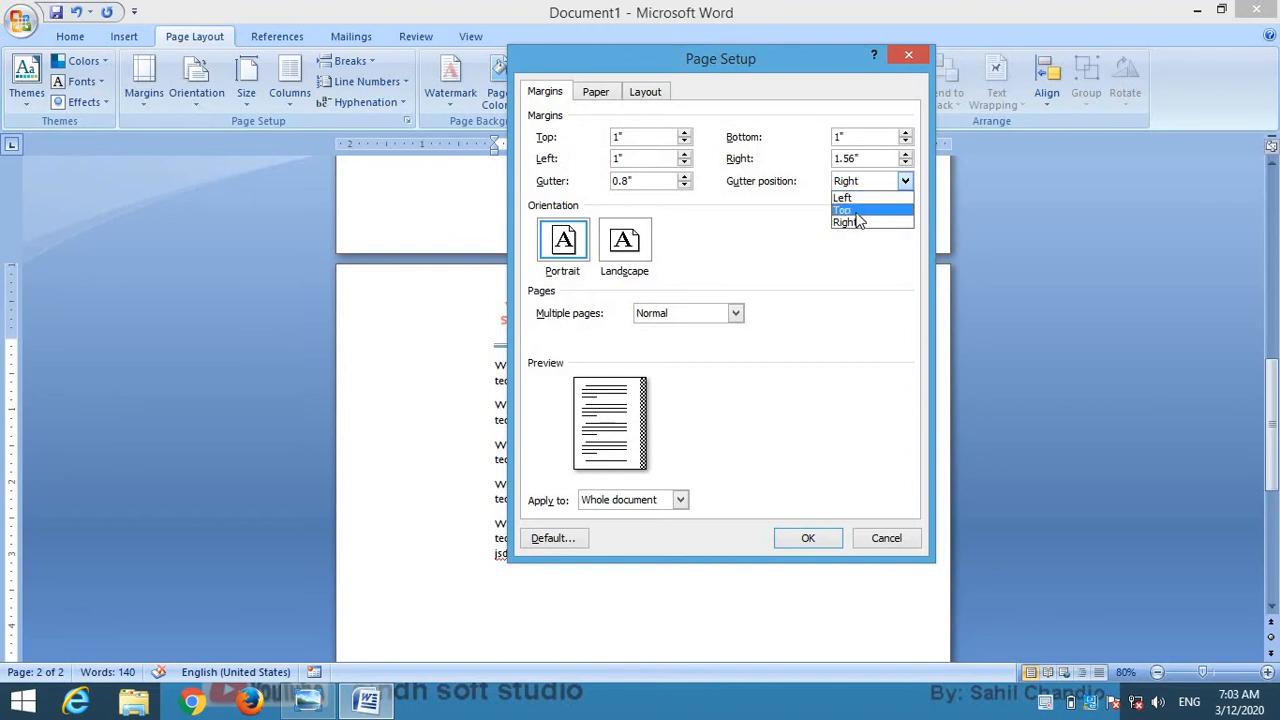
{"action": "left_click", "coordinate": [766, 190]}
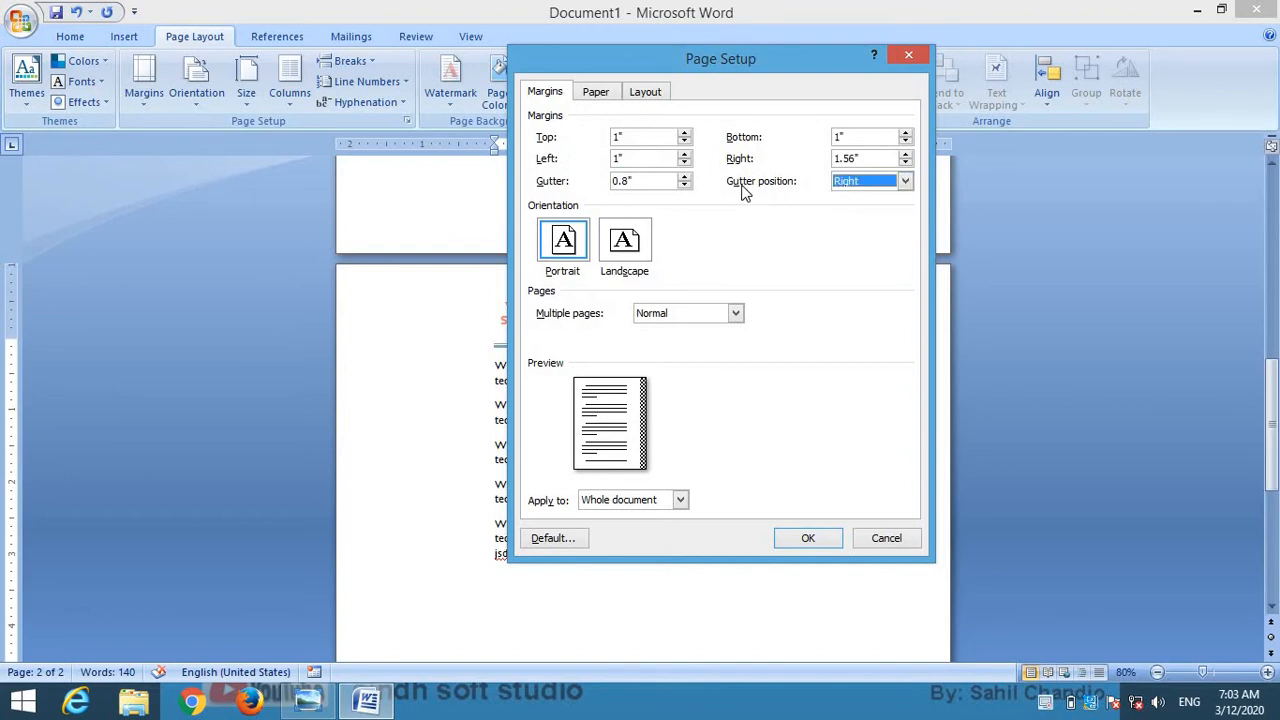
{"action": "left_click", "coordinate": [811, 538]}
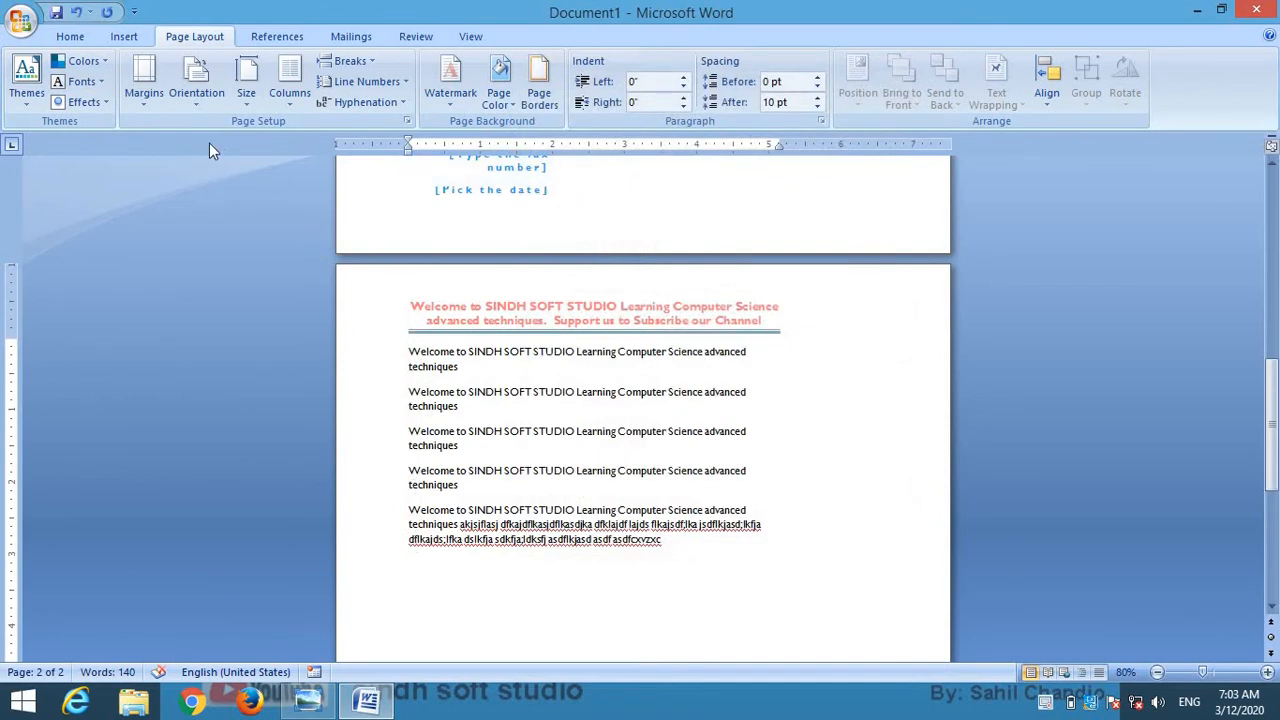
Set the gutter back to 0" for the whole document
{"action": "left_click", "coordinate": [144, 88]}
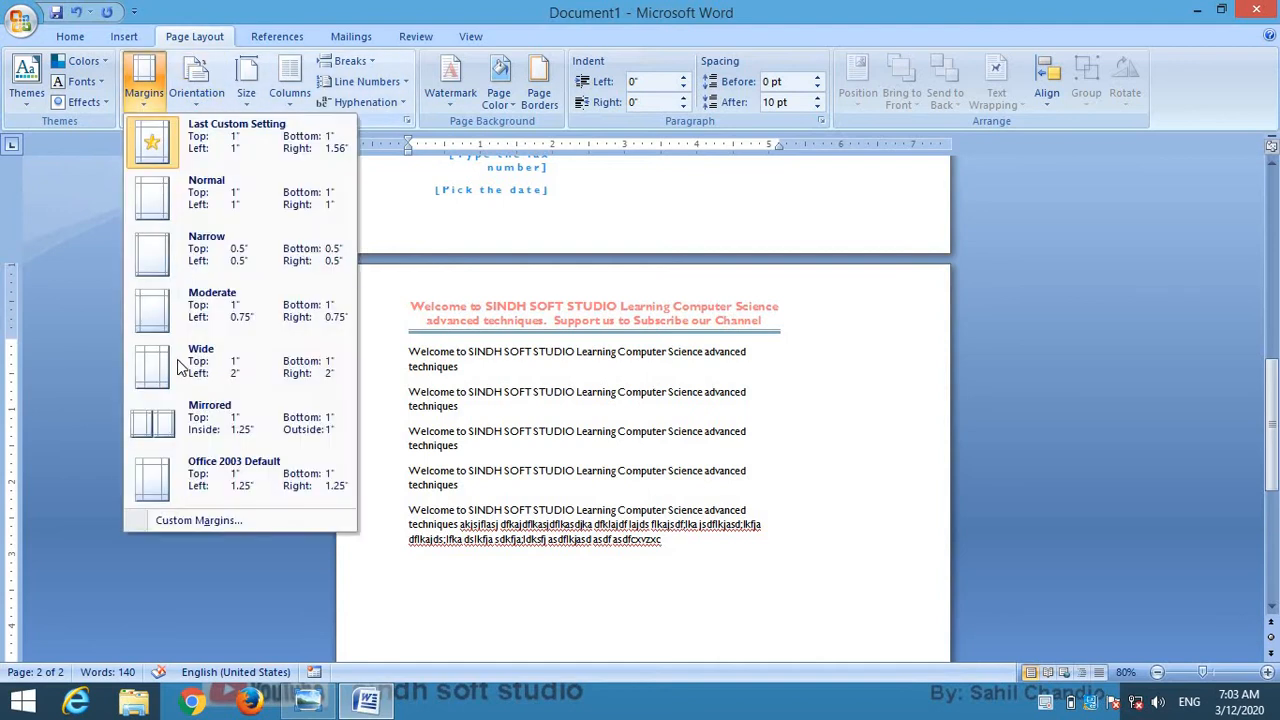
{"action": "left_click", "coordinate": [212, 520]}
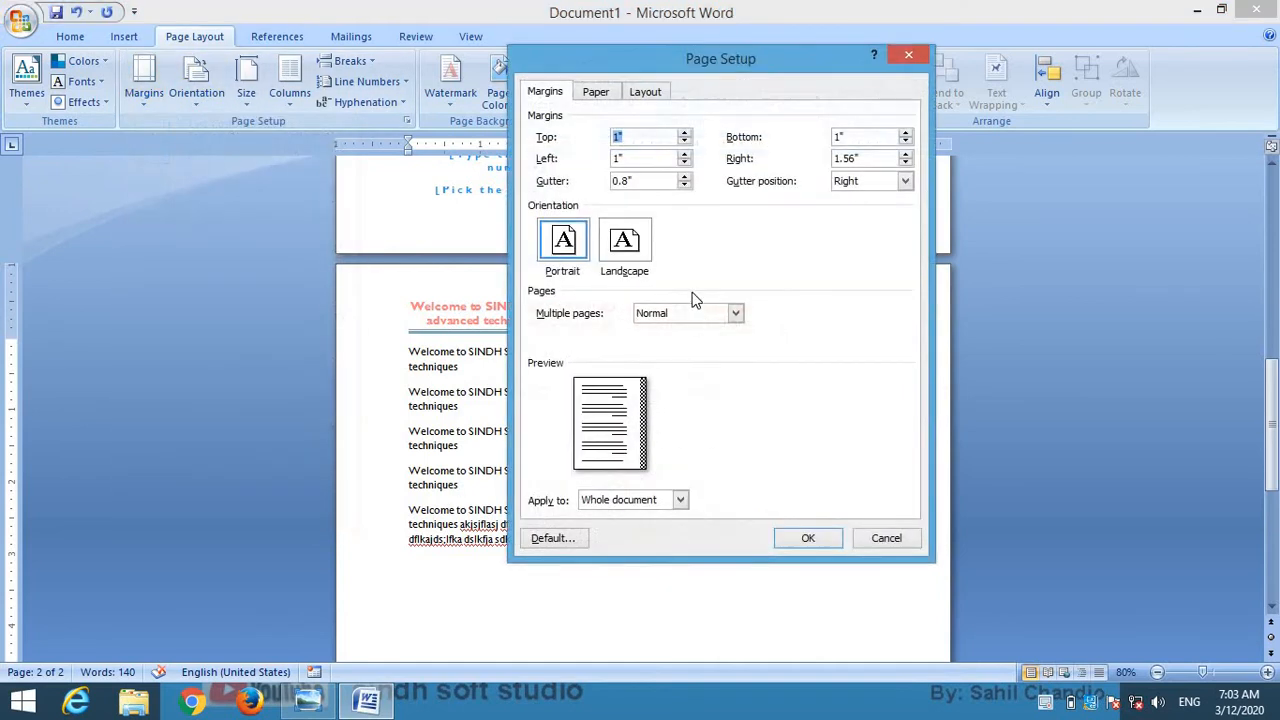
{"action": "left_click", "coordinate": [685, 186]}
{"action": "left_click", "coordinate": [685, 186]}
{"action": "left_click", "coordinate": [685, 186]}
{"action": "left_click", "coordinate": [685, 186]}
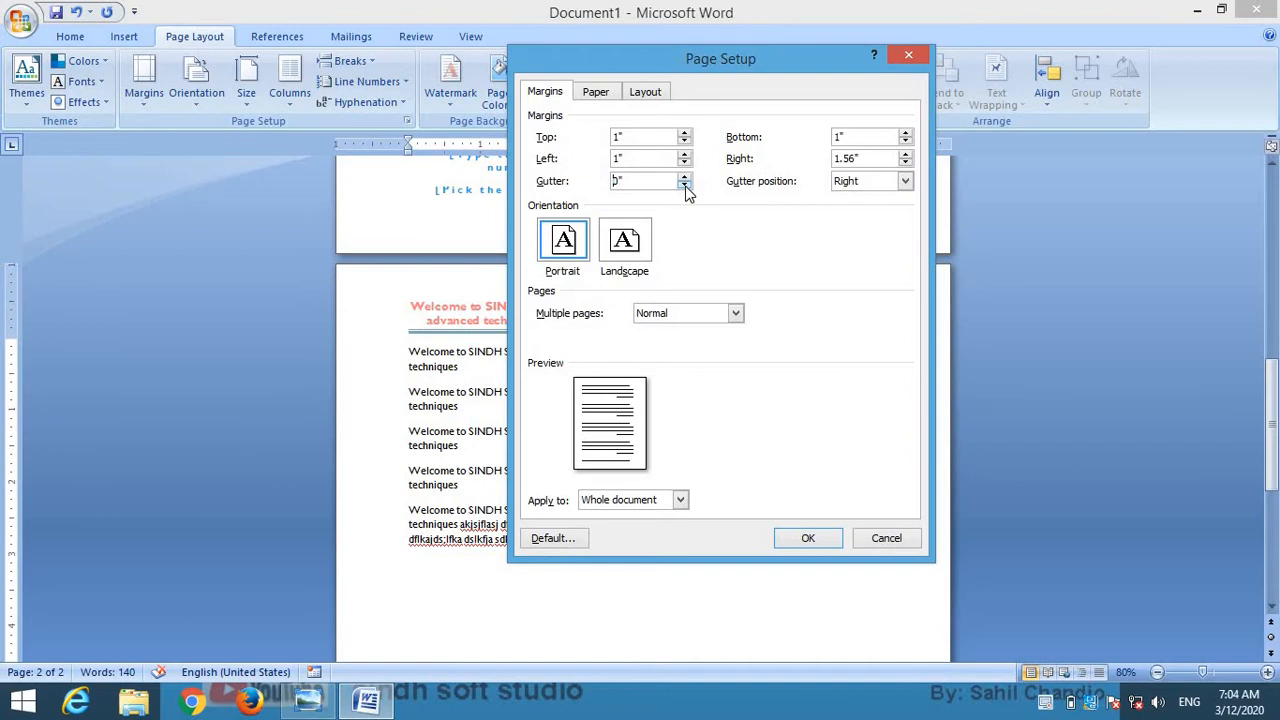
{"action": "left_click", "coordinate": [810, 538]}
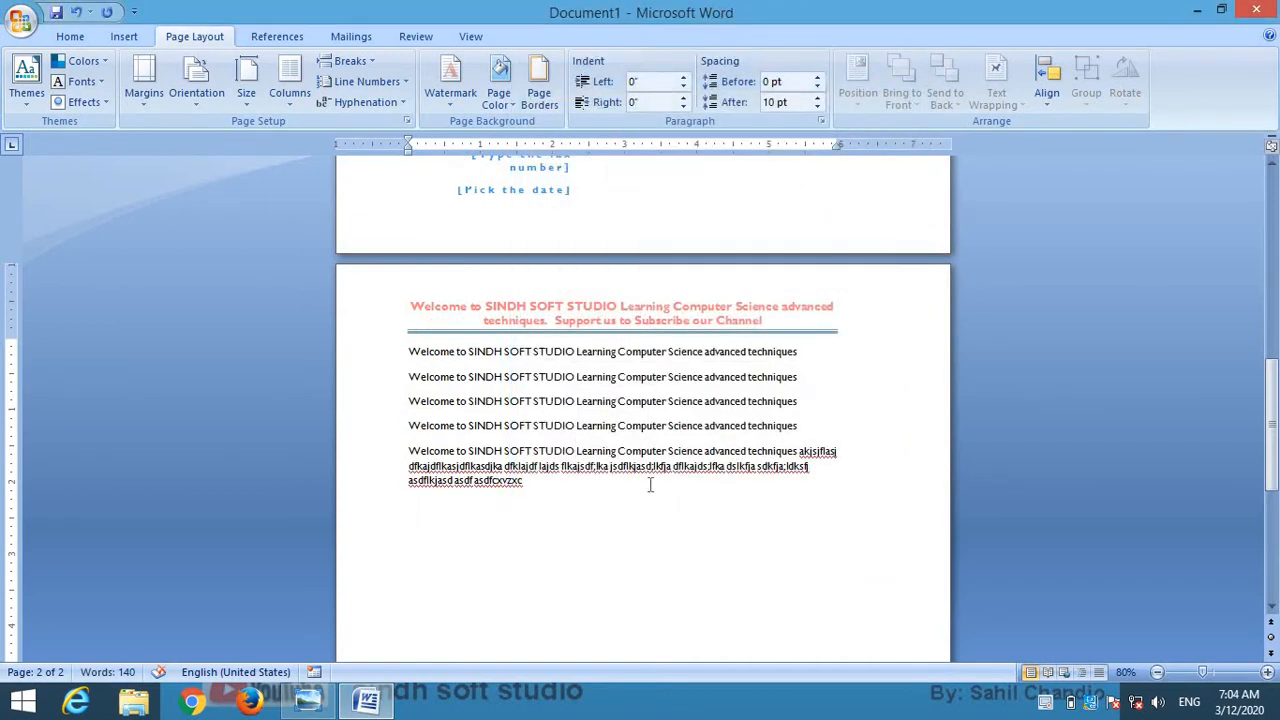
Review the page setup's paper size and paper source options, returning to the margin and orientation settings
{"action": "left_click", "coordinate": [150, 100]}
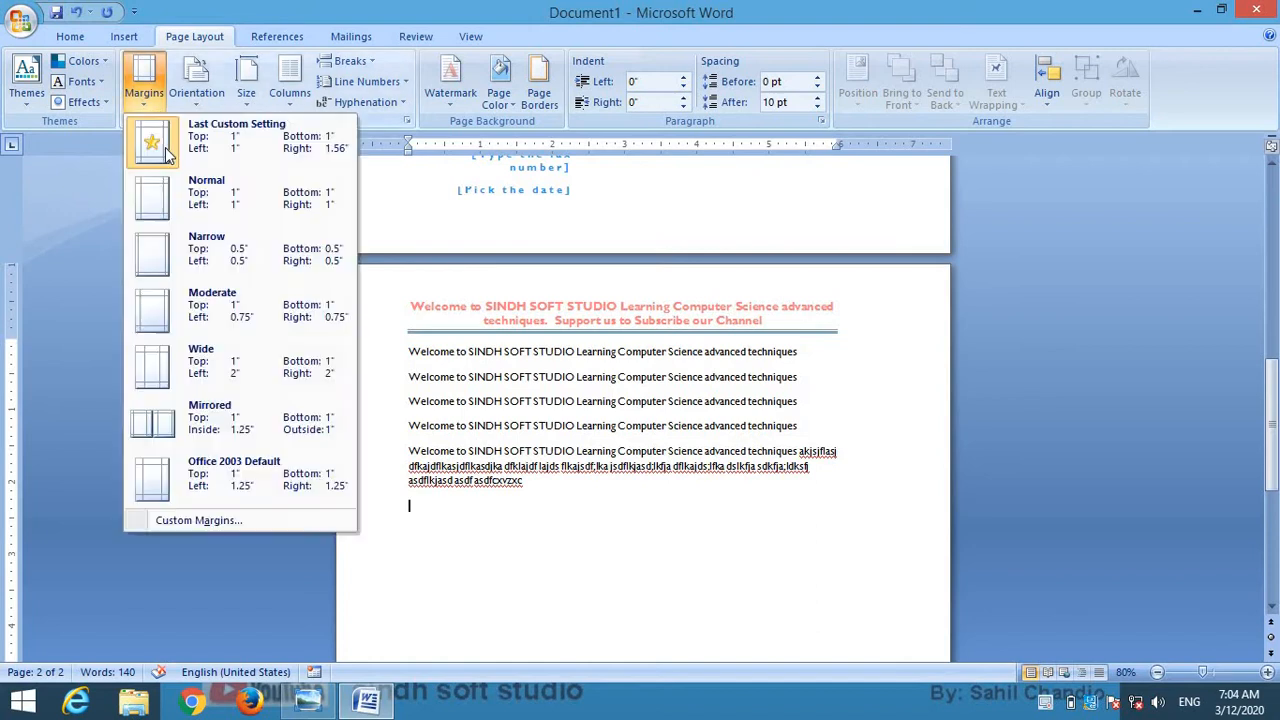
{"action": "left_click", "coordinate": [213, 518]}
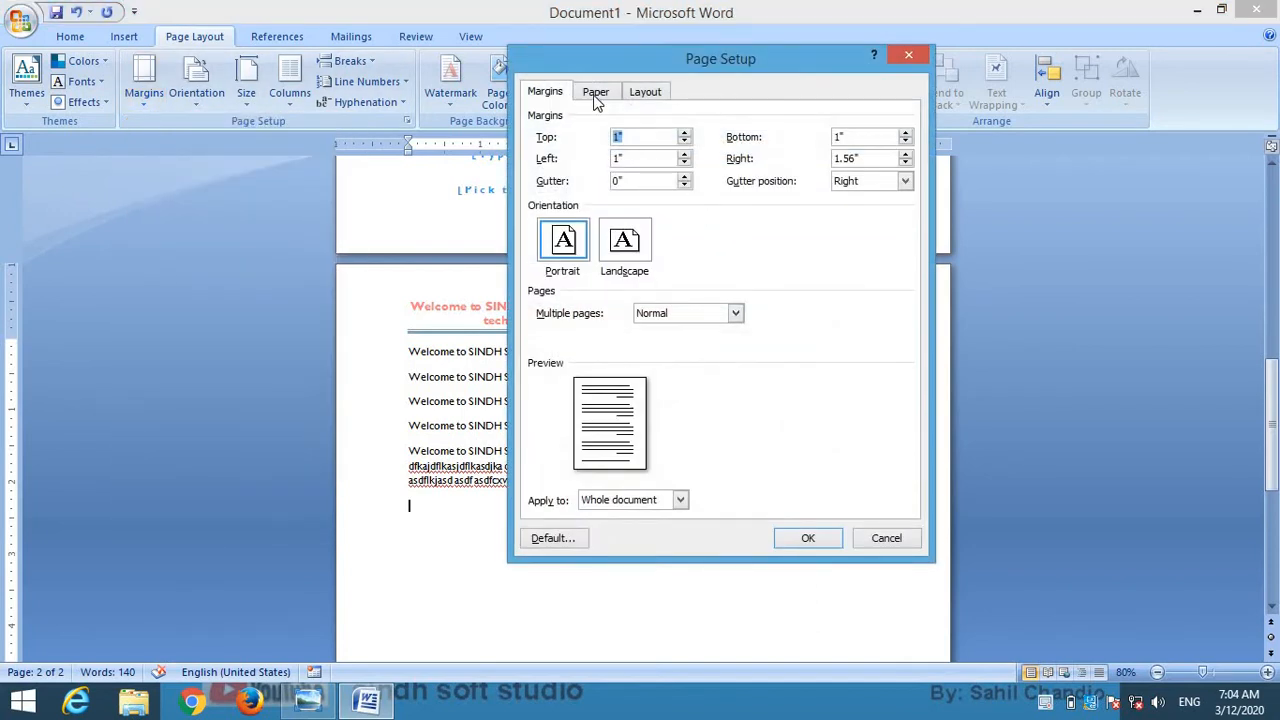
{"action": "left_click", "coordinate": [595, 93]}
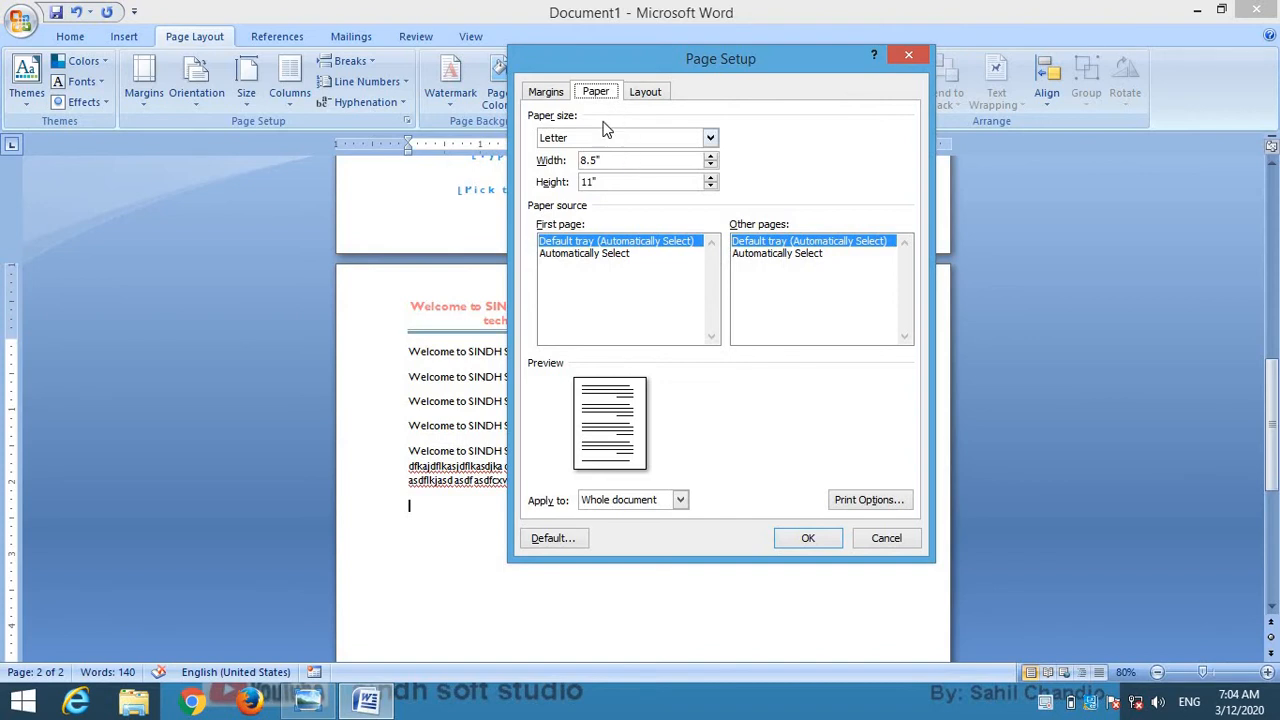
{"action": "left_click", "coordinate": [548, 93]}
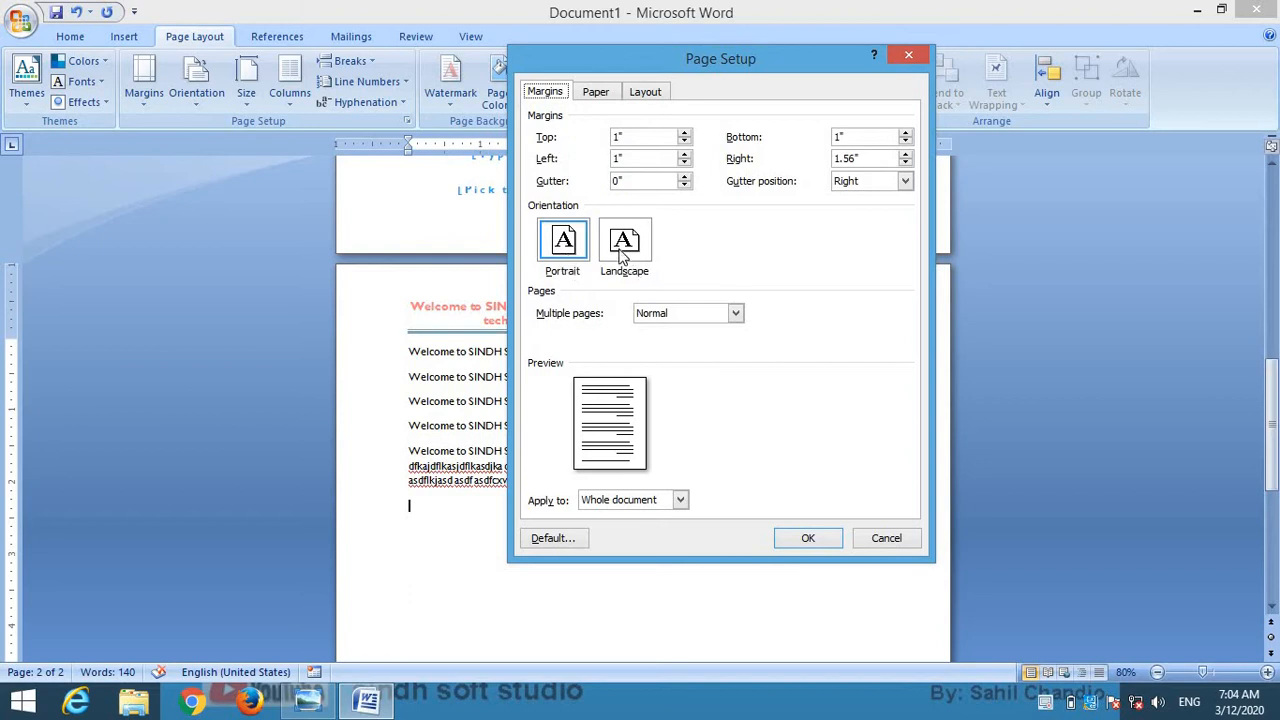
Compare the Landscape and Portrait orientations in the page setup preview, leaving Portrait selected
{"action": "left_click", "coordinate": [562, 250]}
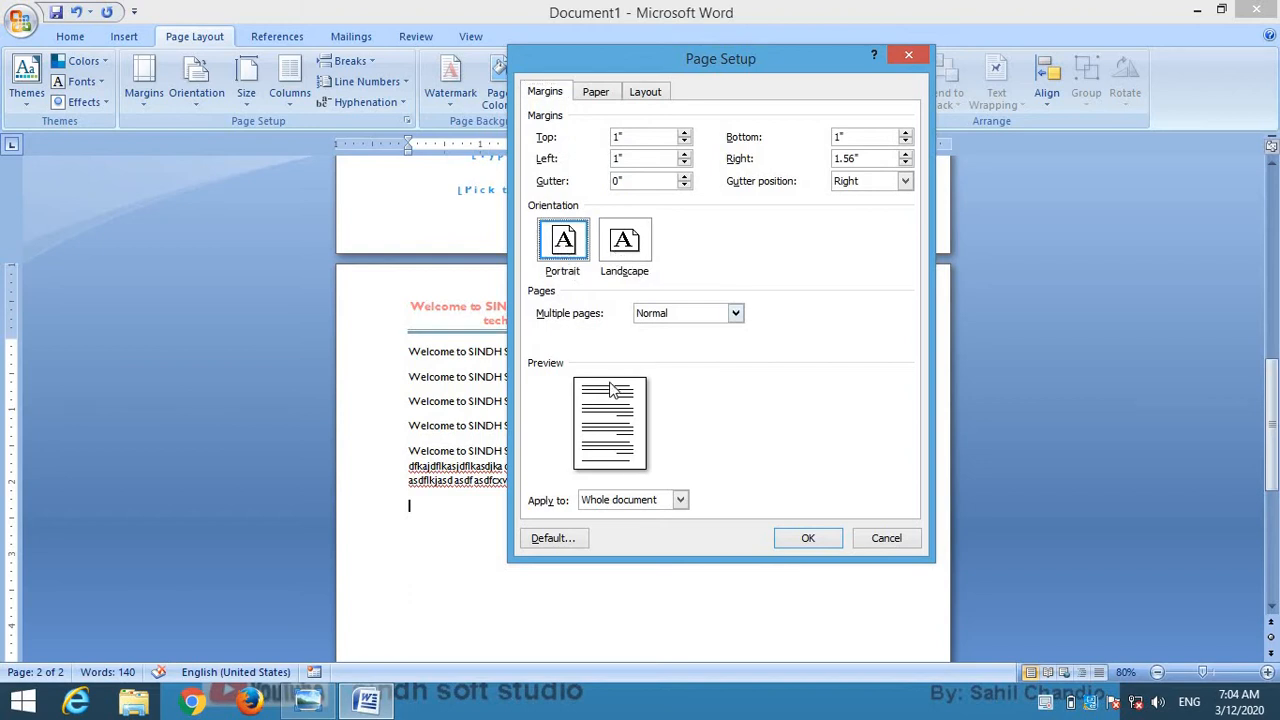
{"action": "left_click", "coordinate": [624, 250]}
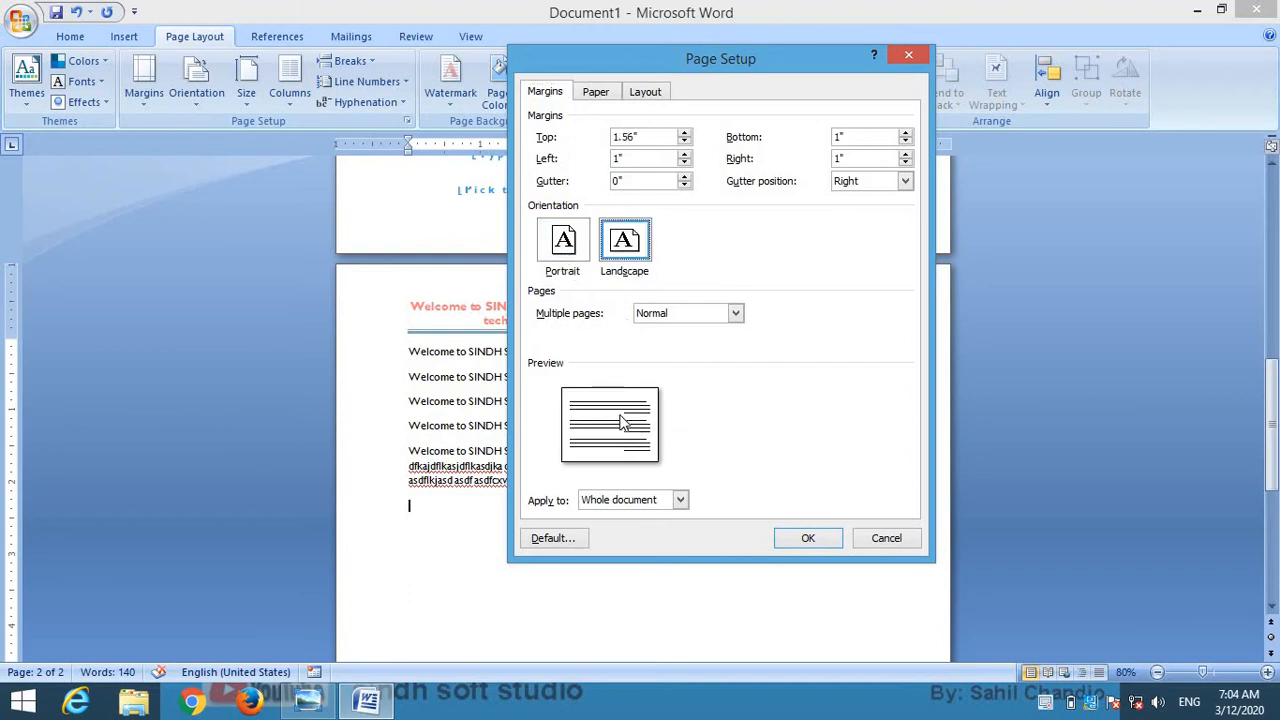
{"action": "left_click", "coordinate": [560, 235]}
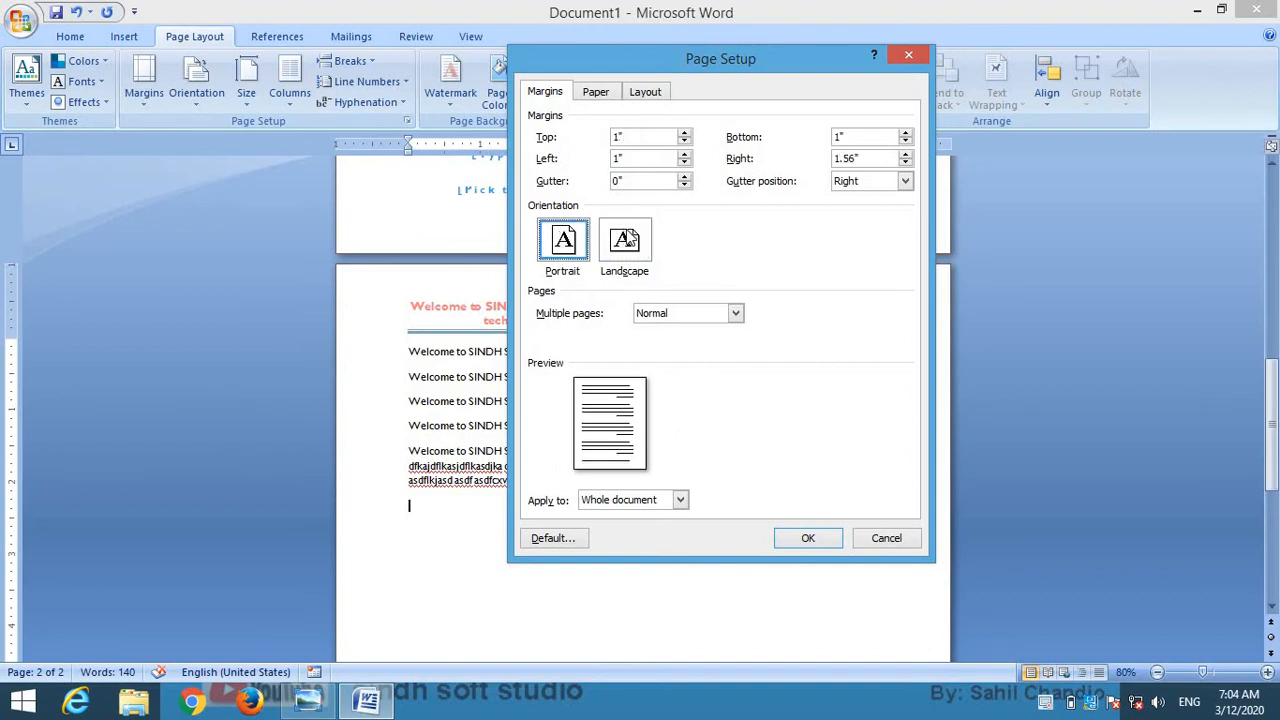
{"action": "left_click", "coordinate": [626, 238]}
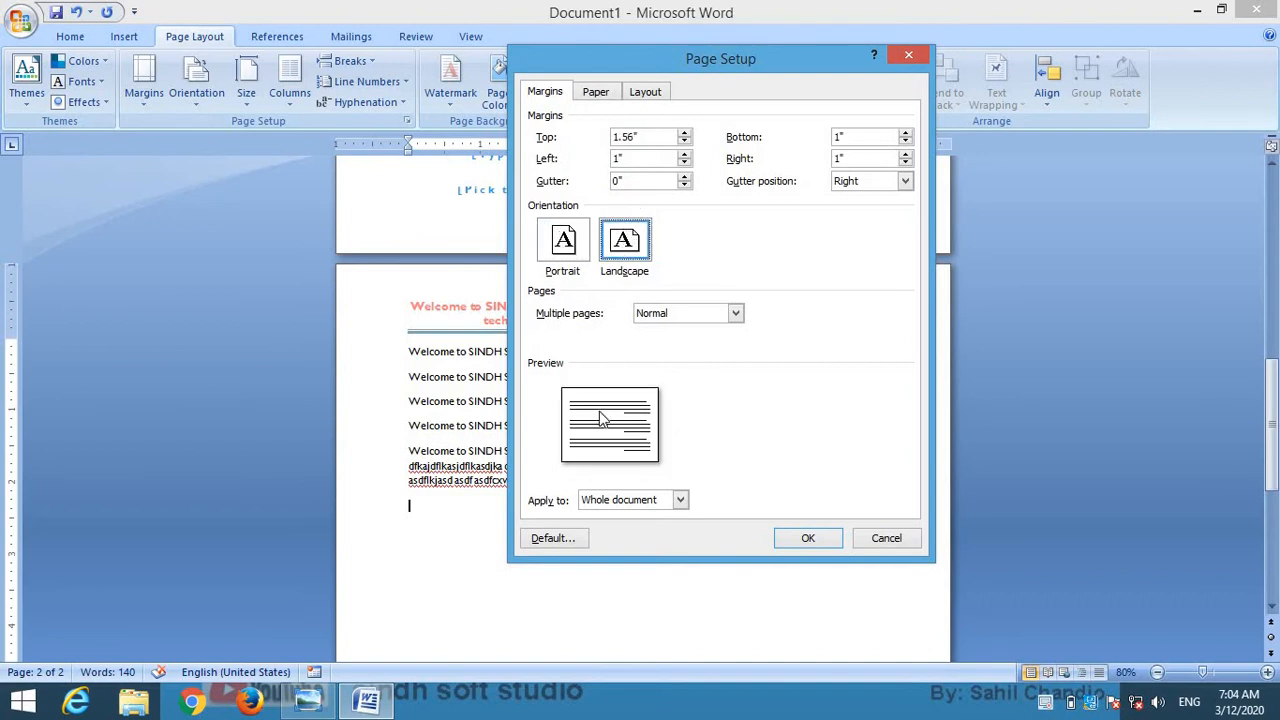
{"action": "left_click", "coordinate": [566, 240]}
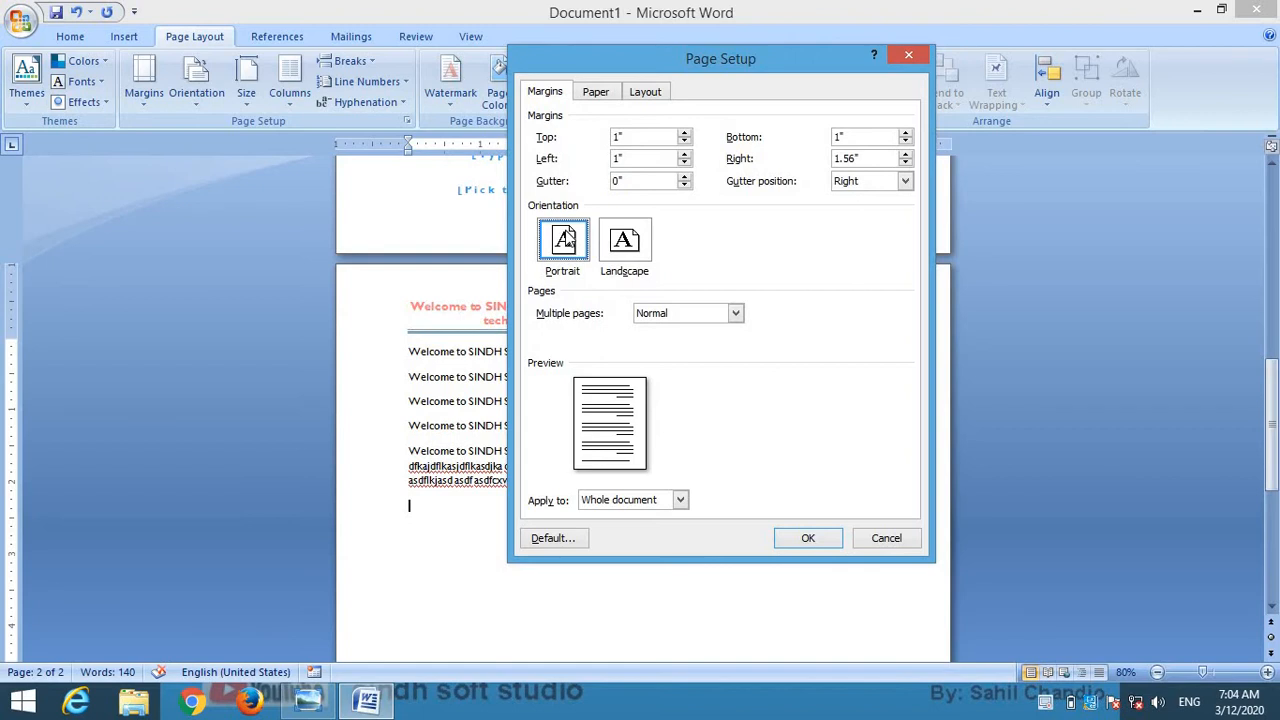
{"action": "left_click", "coordinate": [626, 240]}
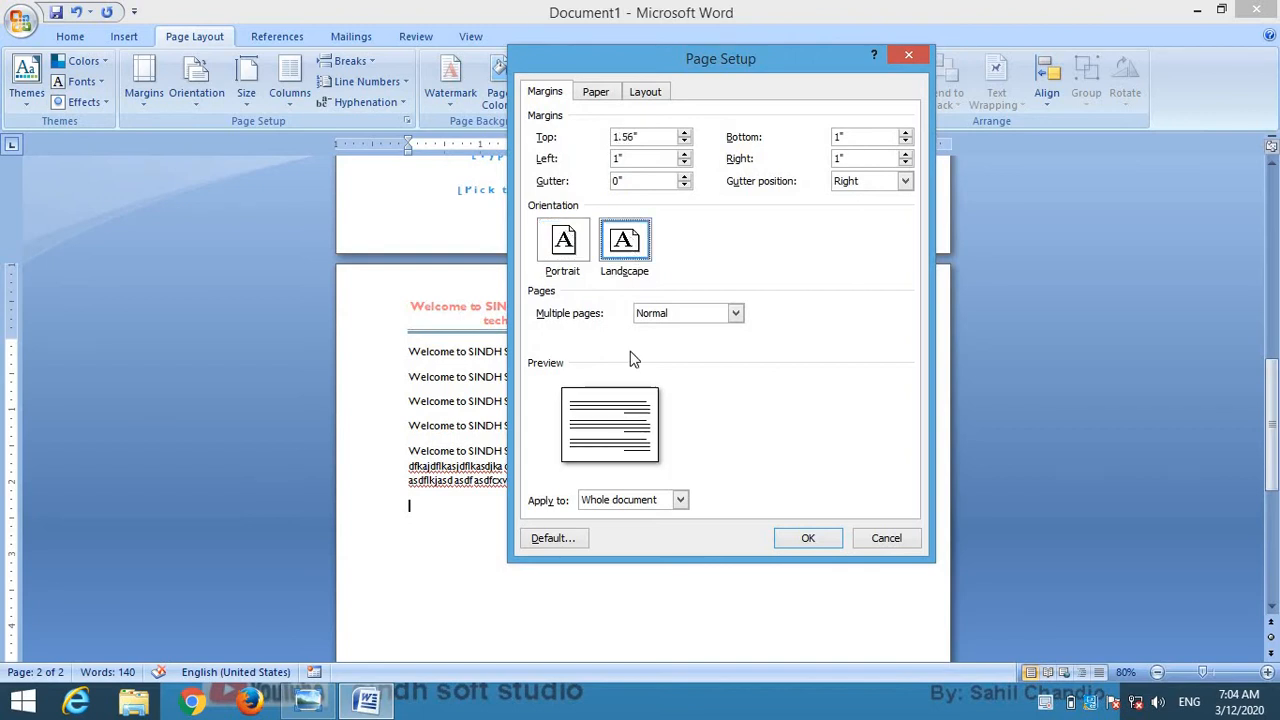
{"action": "left_click", "coordinate": [563, 242]}
{"action": "left_click", "coordinate": [624, 242]}
{"action": "left_click", "coordinate": [562, 244]}
{"action": "left_click", "coordinate": [622, 244]}
{"action": "left_click", "coordinate": [562, 244]}
{"action": "left_click", "coordinate": [616, 250]}
{"action": "left_click", "coordinate": [566, 242]}
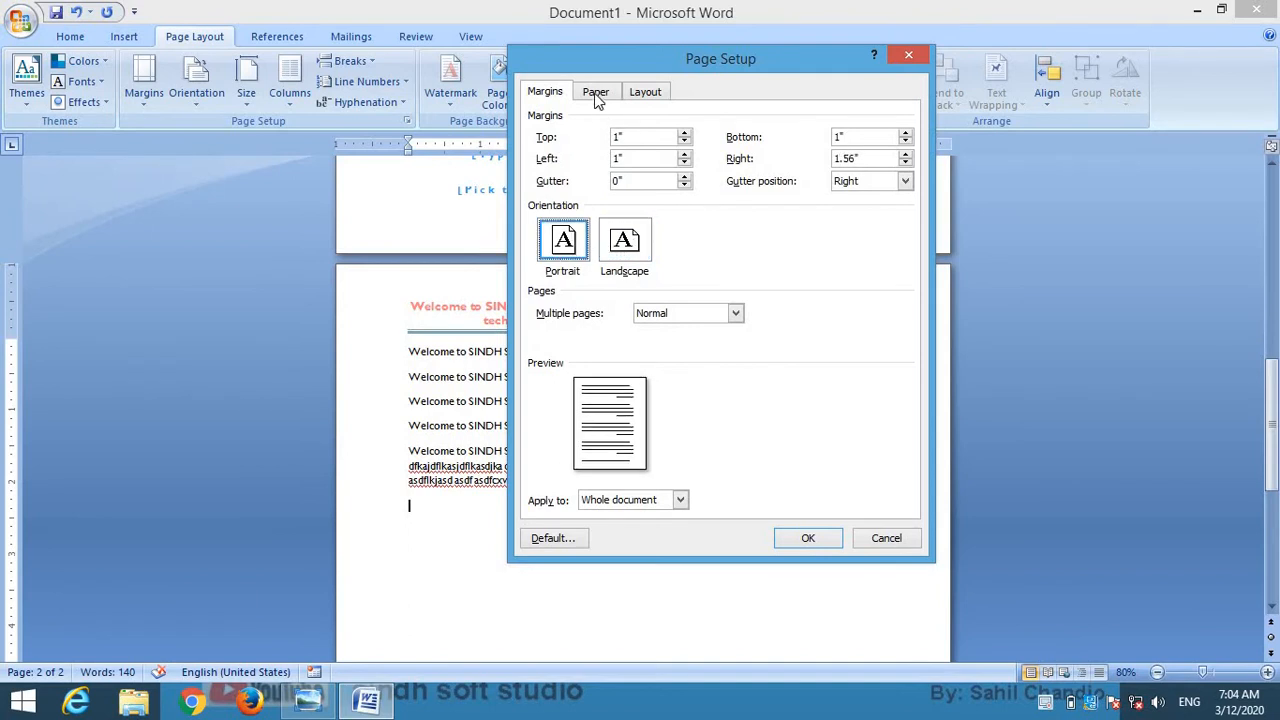
Browse the available paper sizes in the page setup from Letter down past A4 and A5 without changing the size
{"action": "left_click", "coordinate": [598, 94]}
{"action": "left_click", "coordinate": [622, 143]}
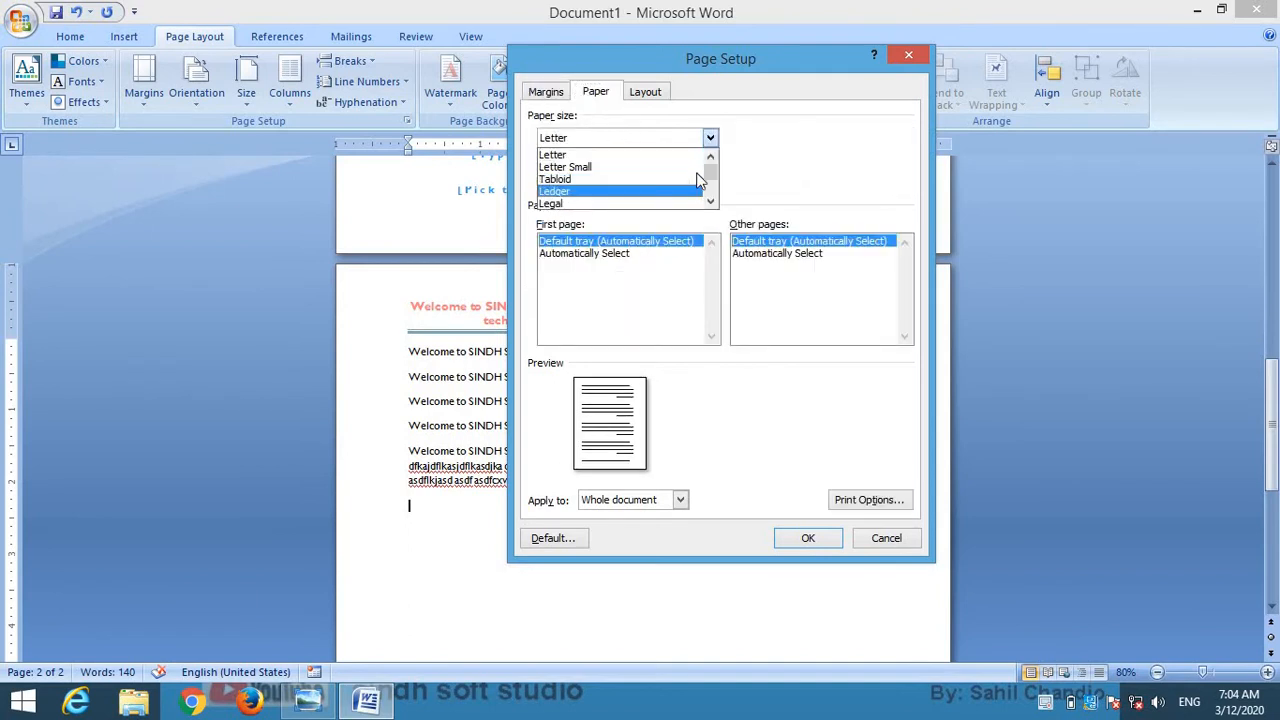
{"action": "mouse_move", "coordinate": [713, 176]}
{"action": "left_mouse_down"}
{"action": "mouse_move", "coordinate": [713, 193]}
{"action": "mouse_move", "coordinate": [715, 154]}
{"action": "left_mouse_up"}
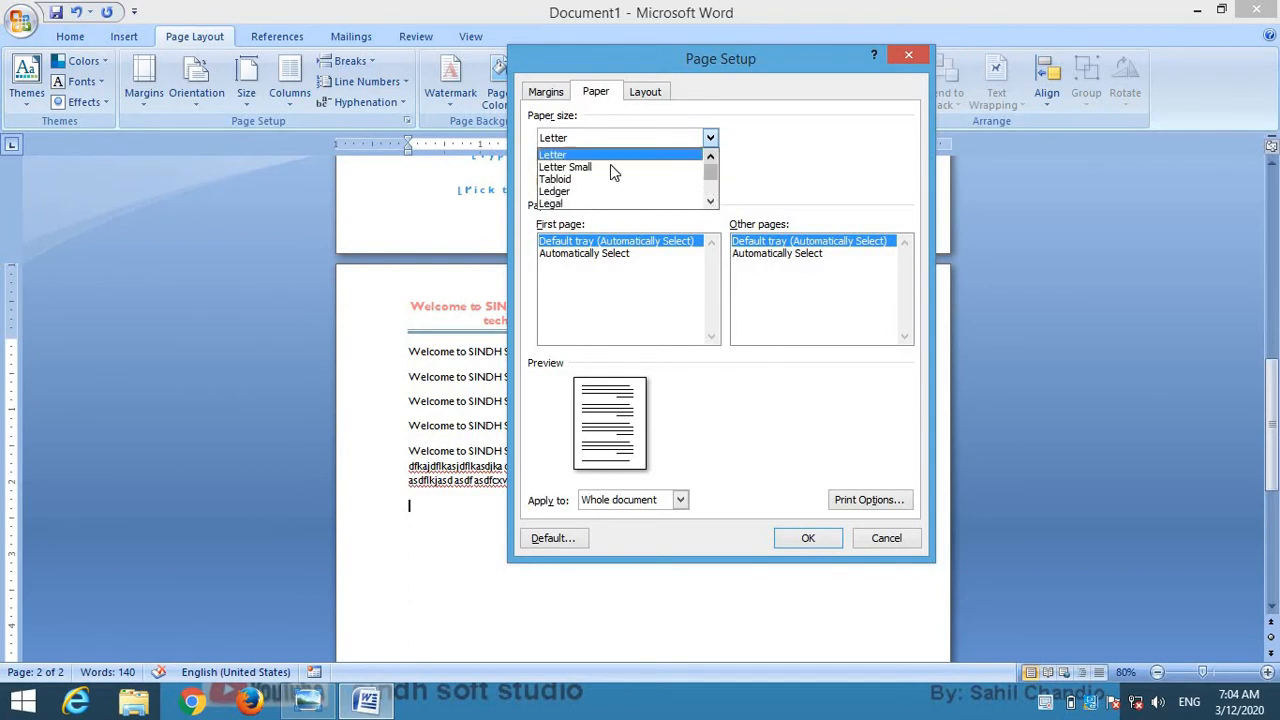
{"action": "left_click", "coordinate": [710, 203]}
{"action": "left_click", "coordinate": [710, 203]}
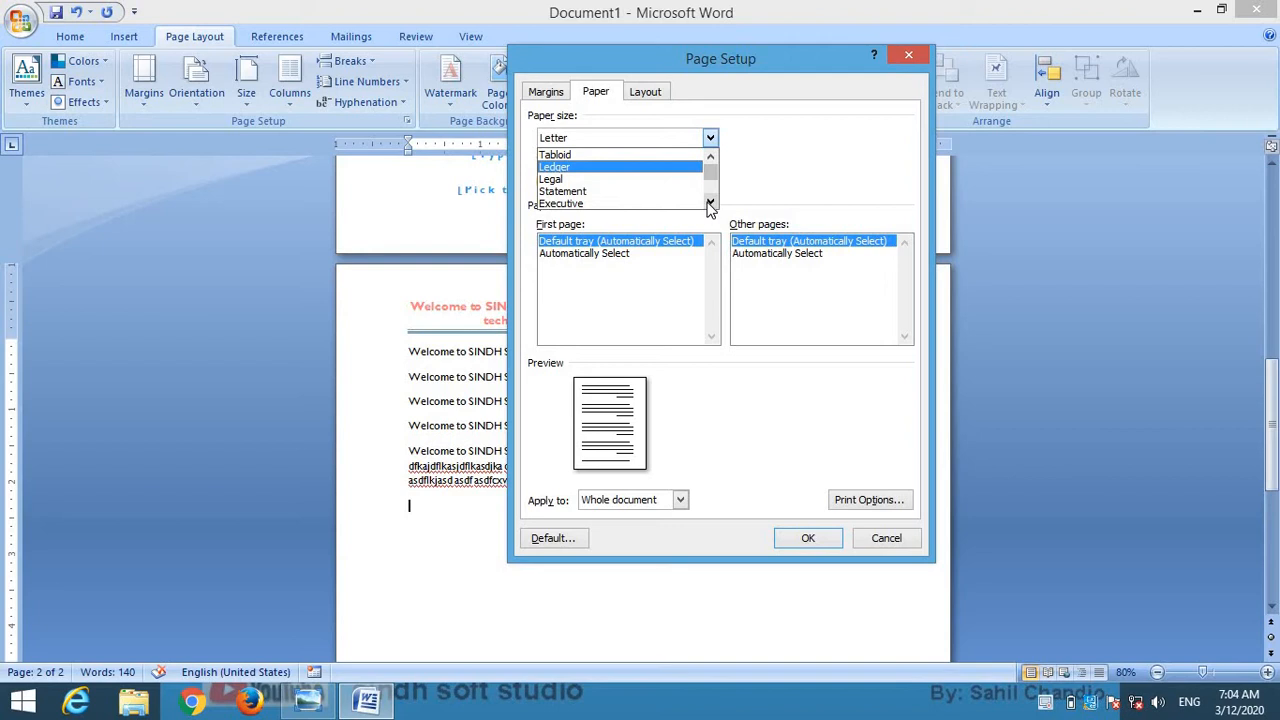
{"action": "left_click", "coordinate": [710, 203]}
{"action": "left_click", "coordinate": [710, 203]}
{"action": "left_click", "coordinate": [710, 203]}
{"action": "left_click", "coordinate": [710, 203]}
{"action": "left_click", "coordinate": [710, 203]}
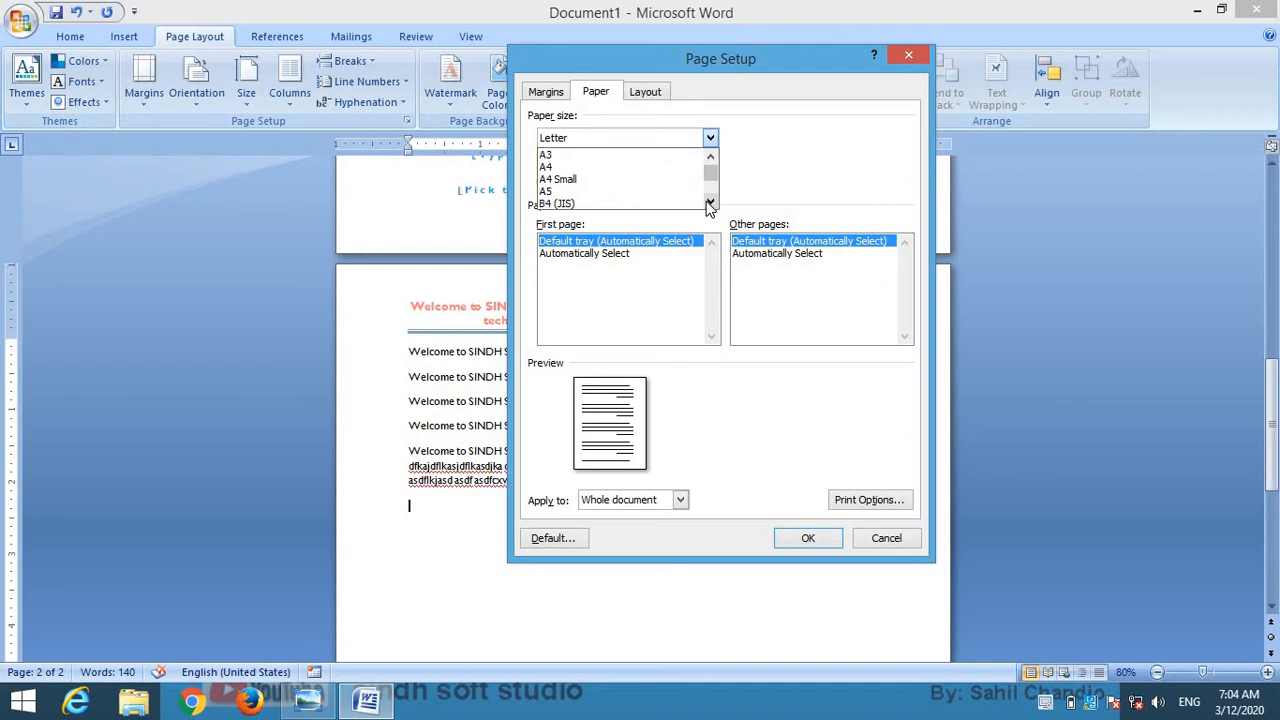
{"action": "left_click", "coordinate": [710, 203]}
{"action": "left_click", "coordinate": [785, 177]}
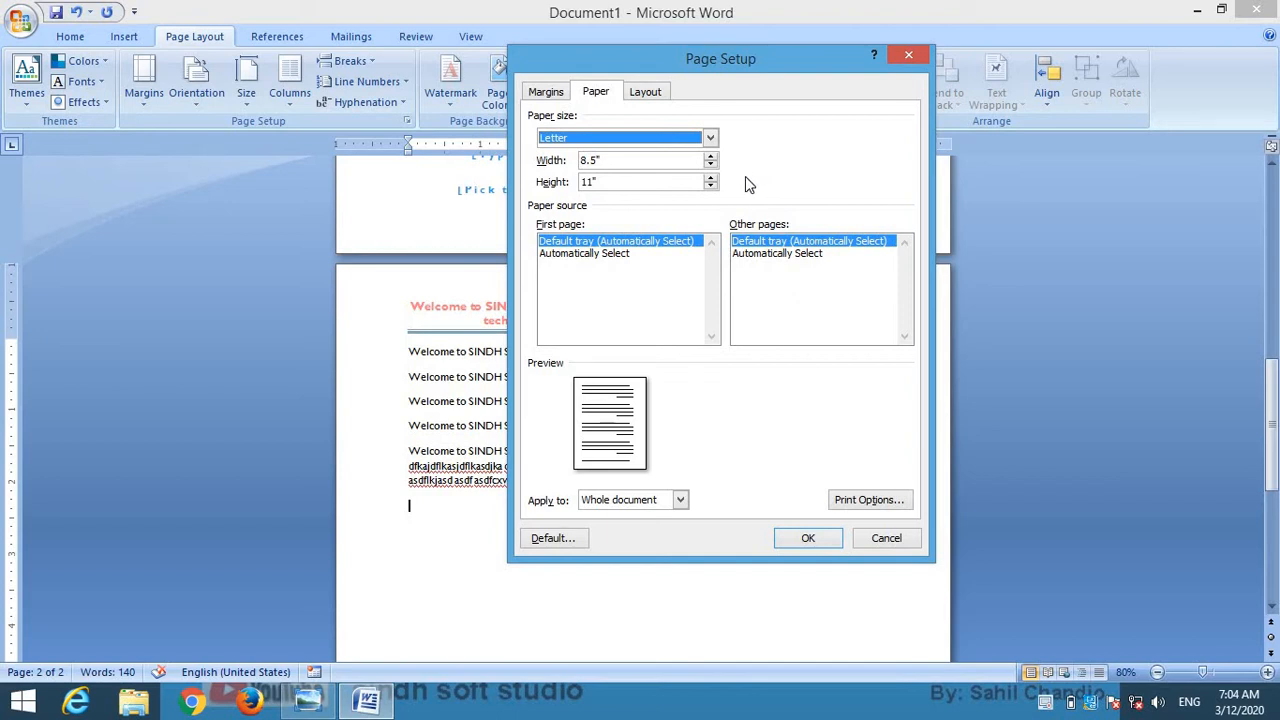
Review the section start options in the page setup's layout settings
{"action": "left_click", "coordinate": [650, 92]}
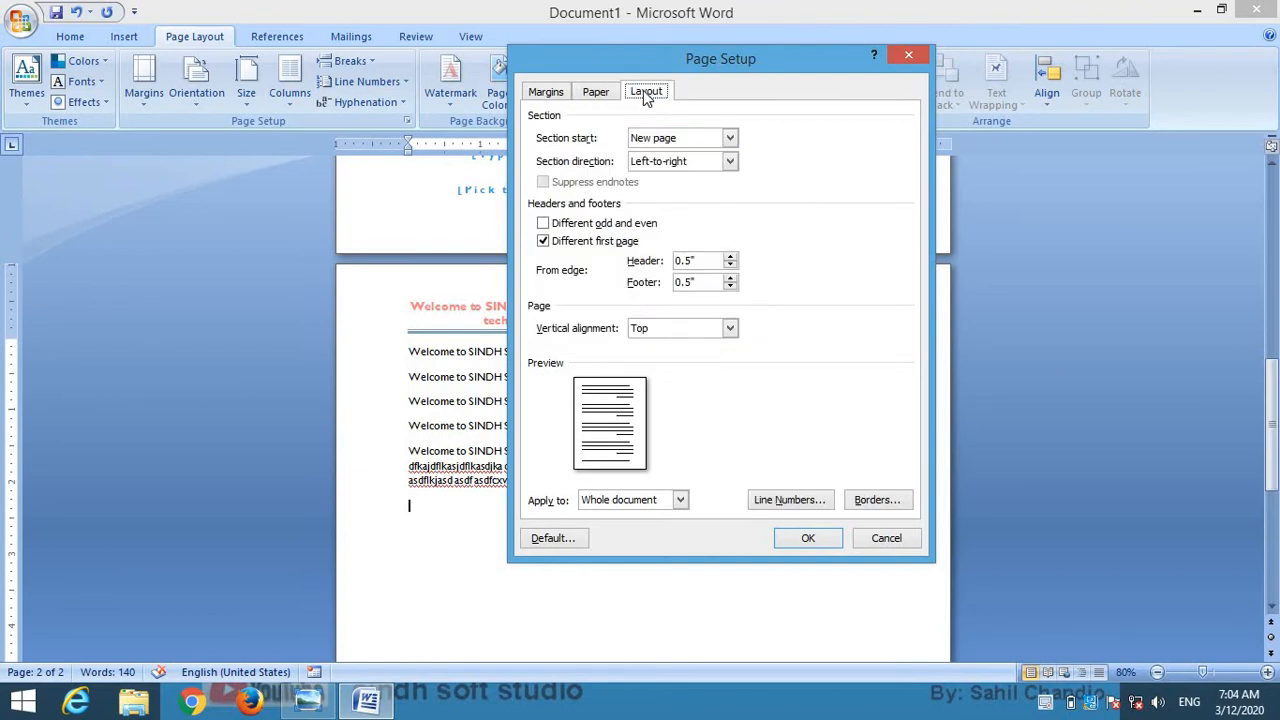
{"action": "left_click", "coordinate": [672, 137]}
{"action": "left_click", "coordinate": [672, 137]}
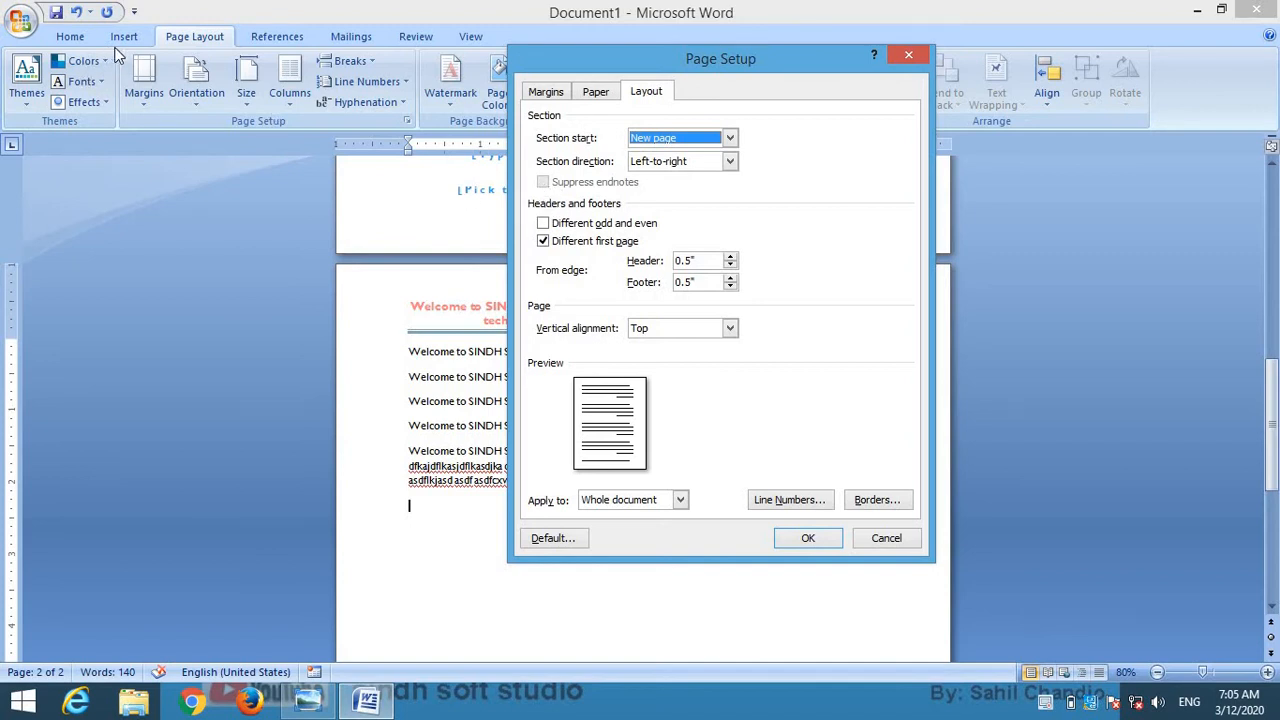
Try a larger header distance from the page edge for the whole document, and undo the change
{"action": "double_click", "coordinate": [699, 261]}
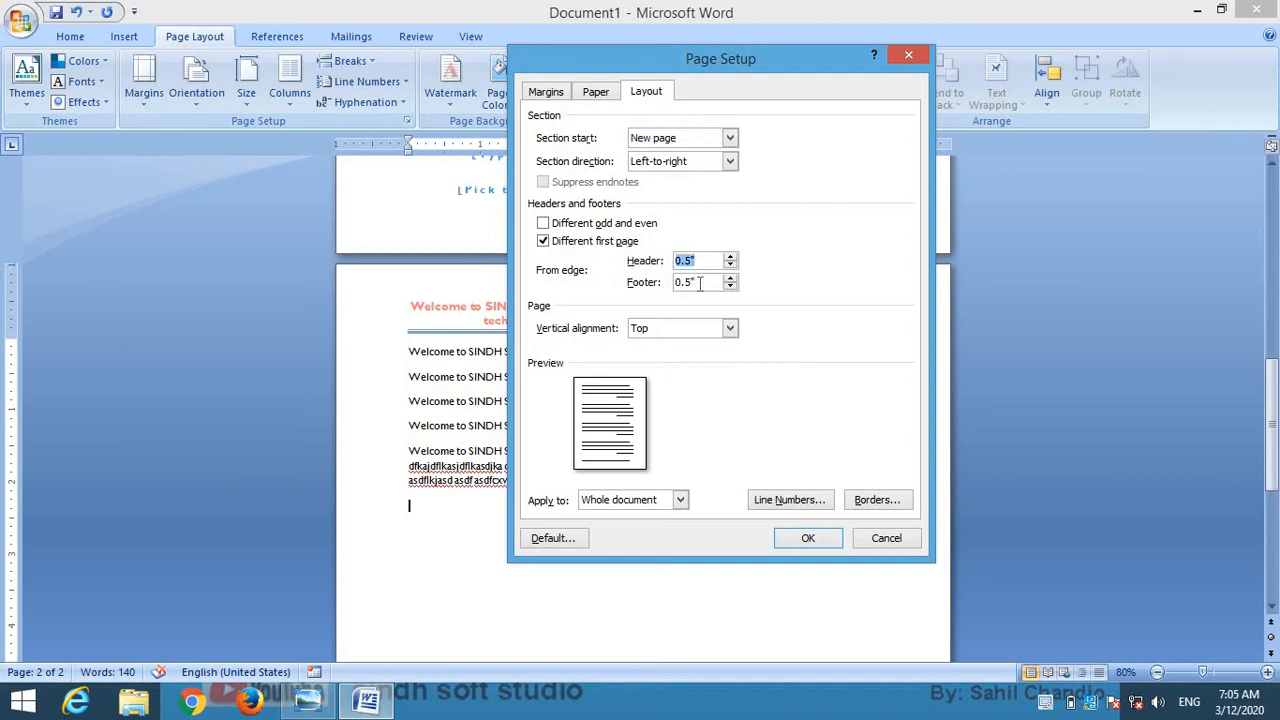
{"action": "key", "text": "Tab"}
{"action": "left_click_drag", "start_coordinate": [730, 56], "coordinate": [884, 63]}
{"action": "left_click", "coordinate": [886, 270]}
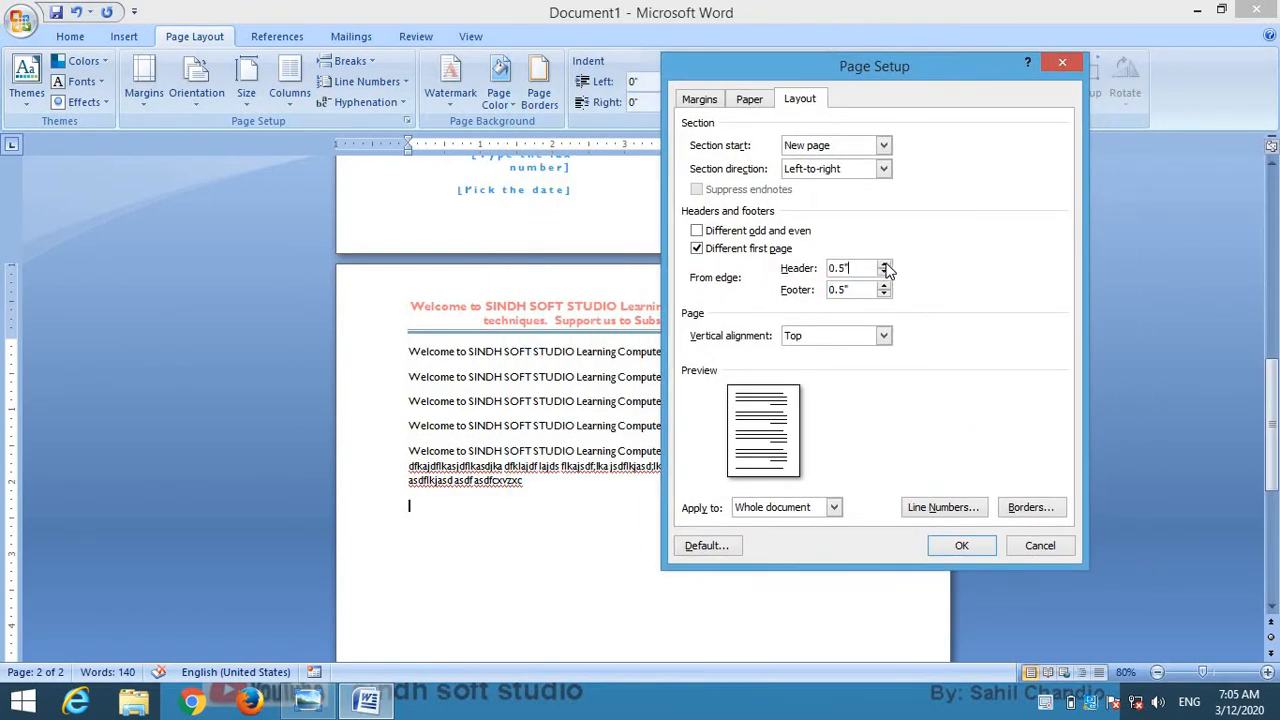
{"action": "left_click", "coordinate": [961, 548]}
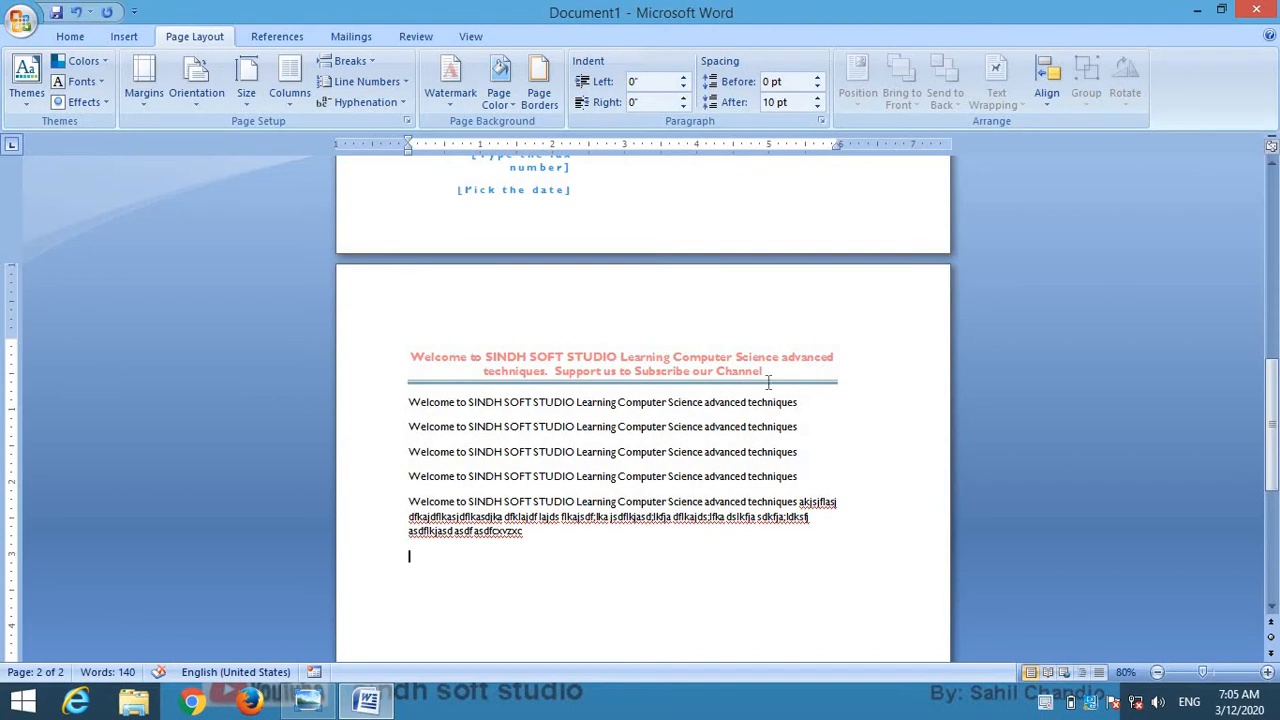
{"action": "key", "text": "ctrl+z"}
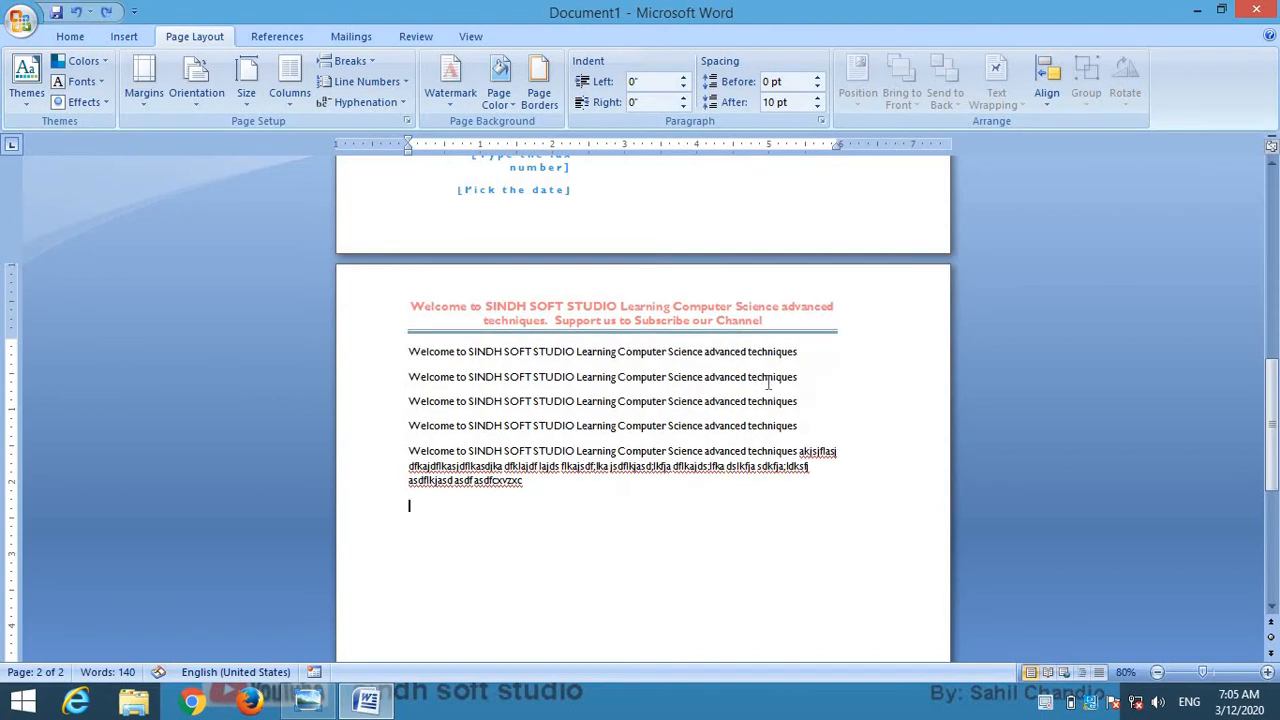
Reopen the page setup's layout settings and review the vertical alignment options
{"action": "left_click", "coordinate": [150, 107]}
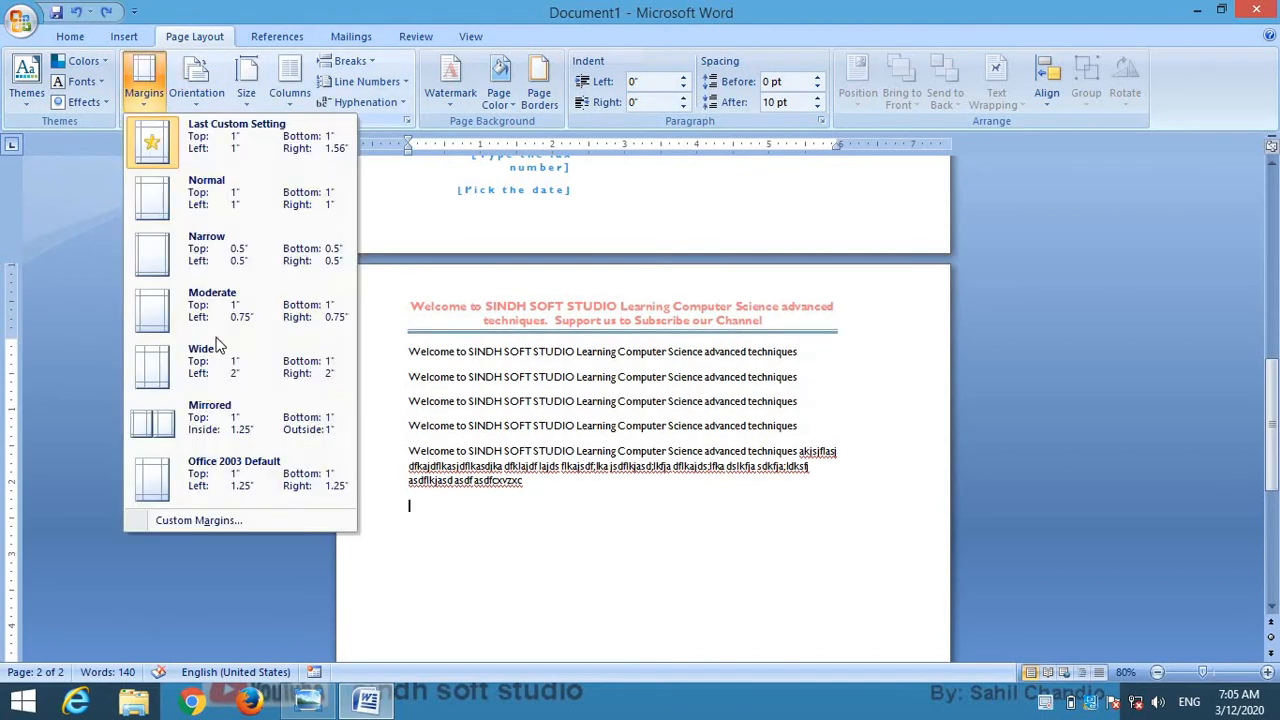
{"action": "left_click", "coordinate": [207, 520]}
{"action": "left_click", "coordinate": [800, 100]}
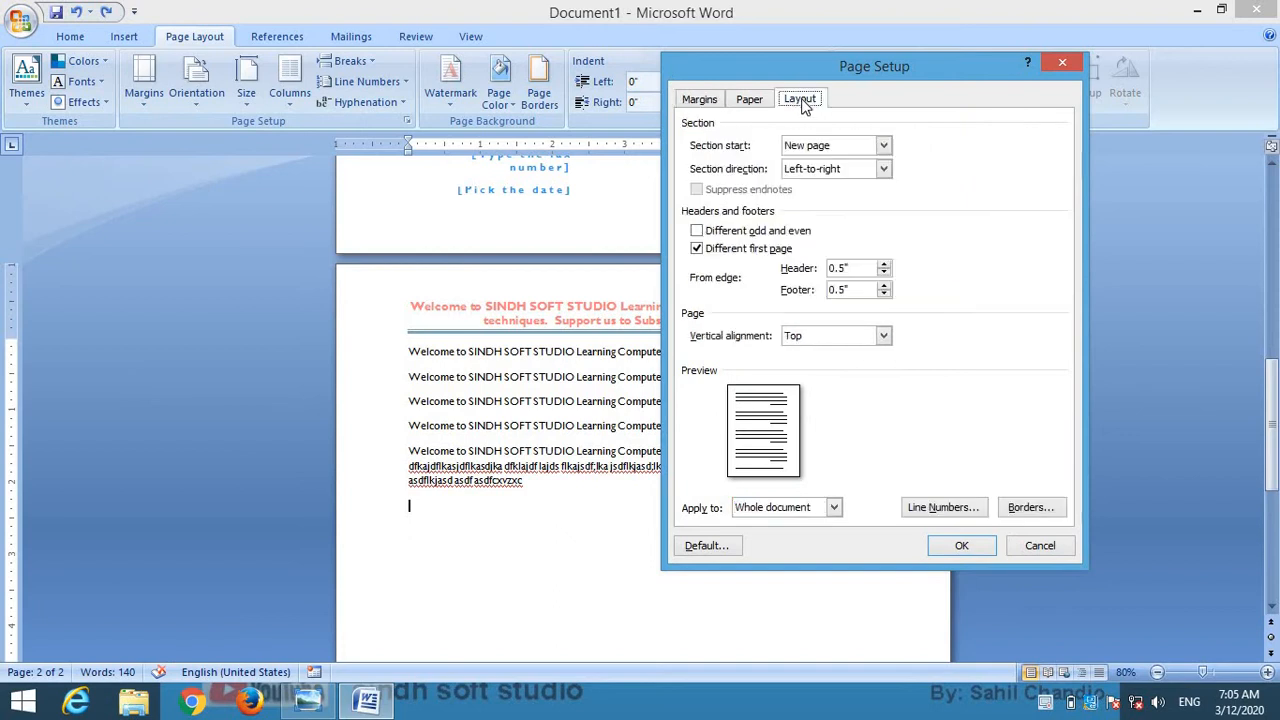
{"action": "left_click", "coordinate": [855, 340]}
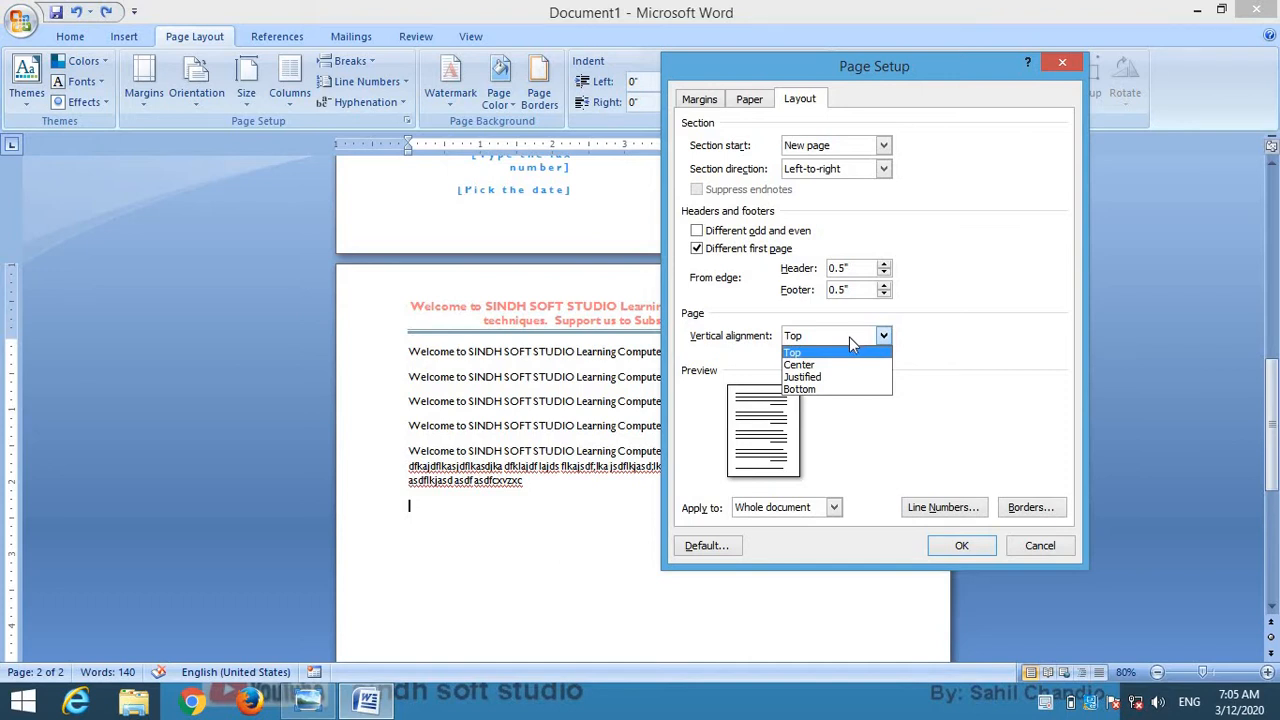
{"action": "left_click", "coordinate": [849, 337]}
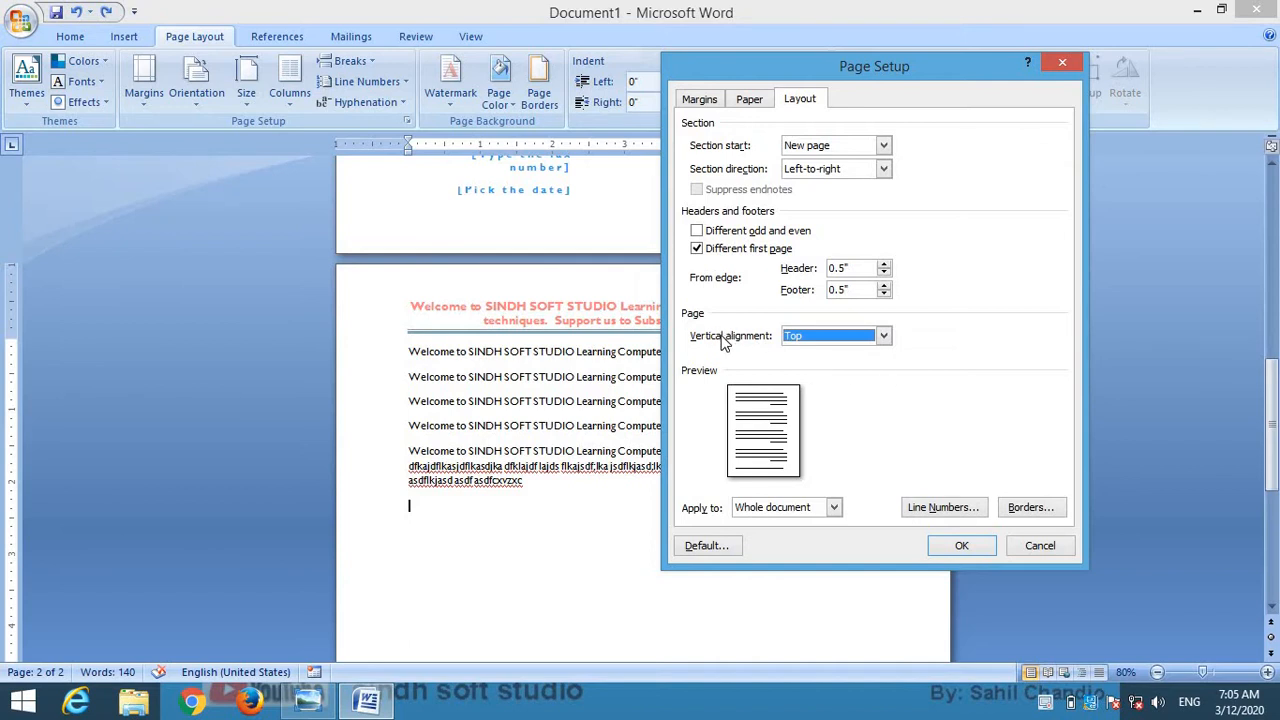
Try Center as the page's vertical alignment and return it to Top
{"action": "left_click", "coordinate": [806, 337]}
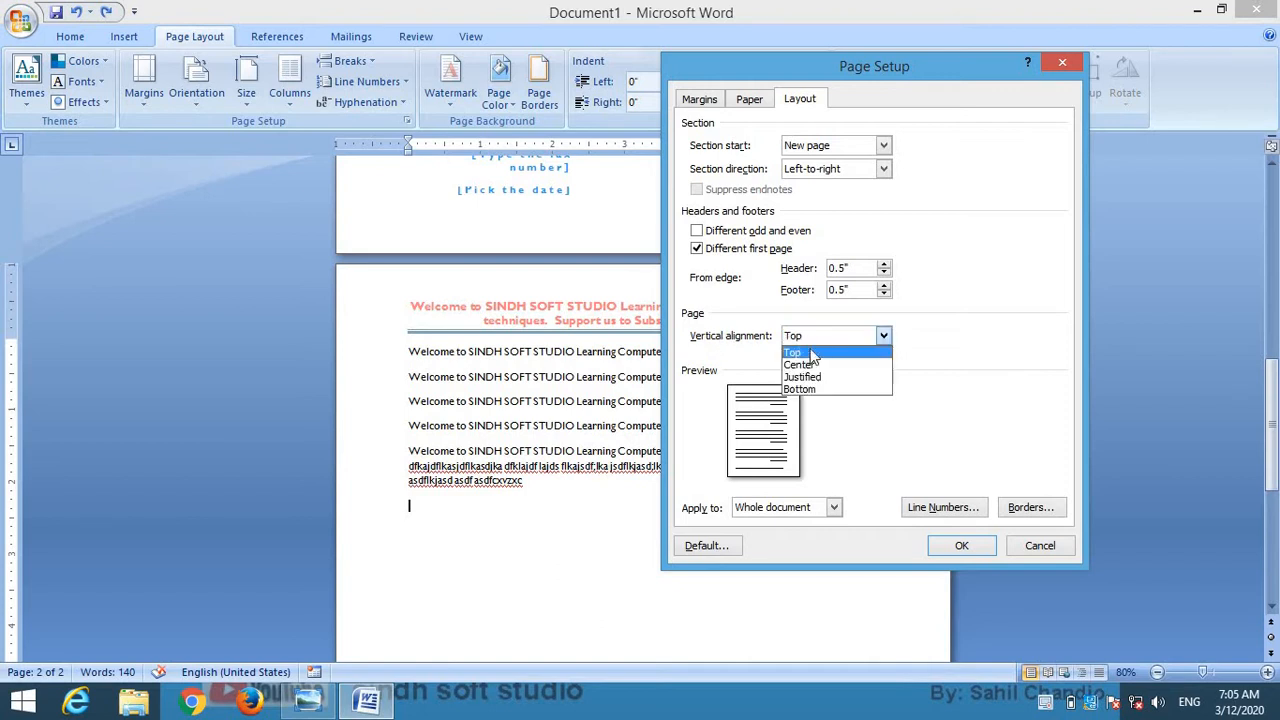
{"action": "left_click", "coordinate": [812, 366]}
{"action": "left_click", "coordinate": [810, 337]}
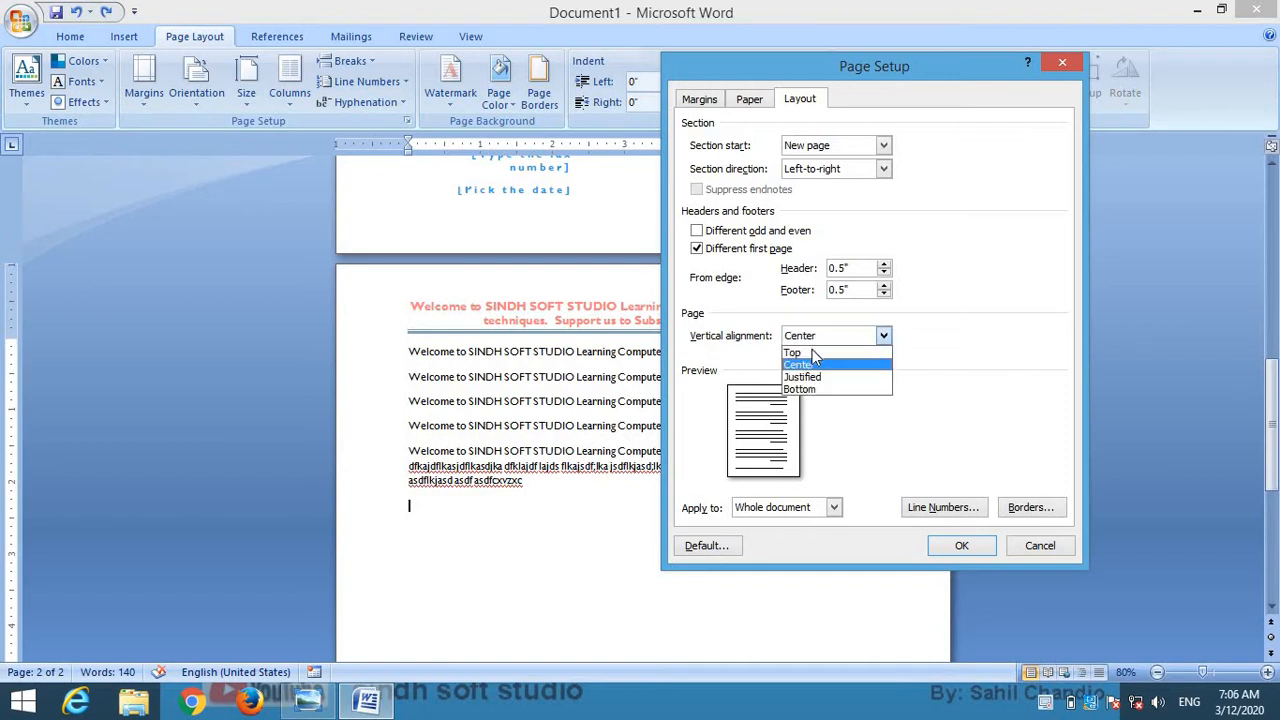
{"action": "left_click", "coordinate": [812, 352]}
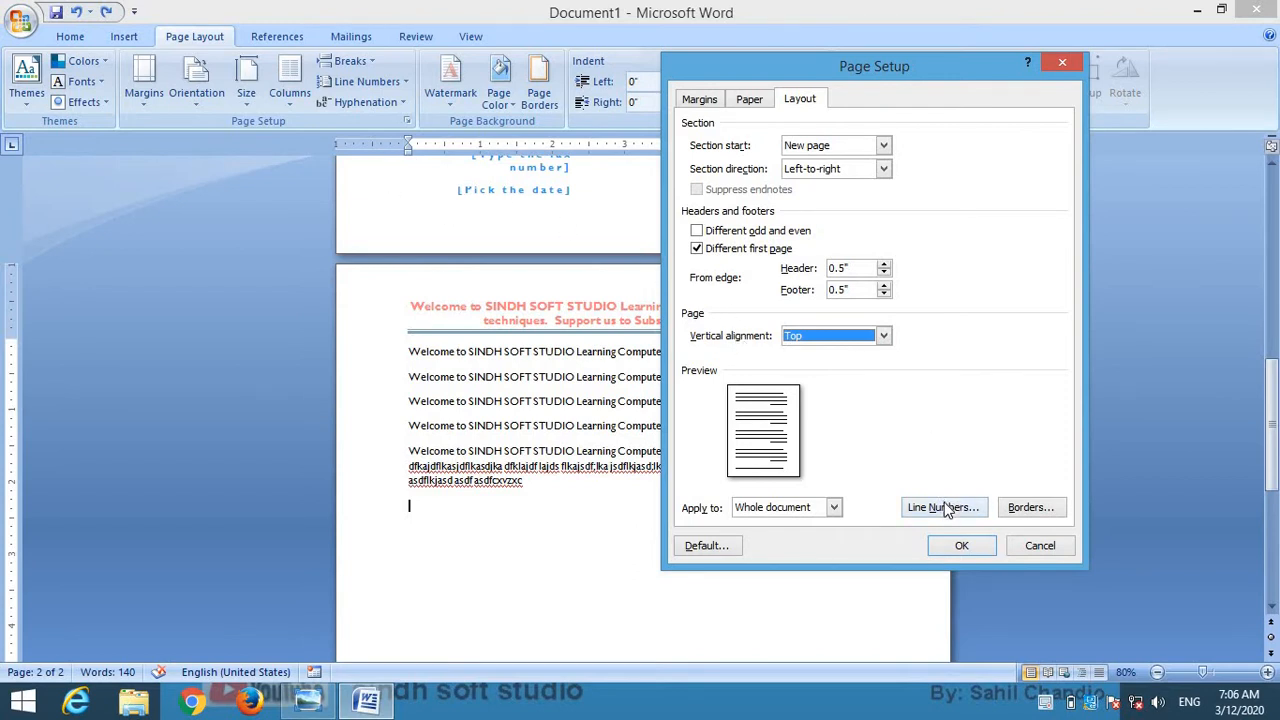
Review the page setup's scope choices and try enabling line numbering, discarding the line numbering settings
{"action": "left_click", "coordinate": [833, 507]}
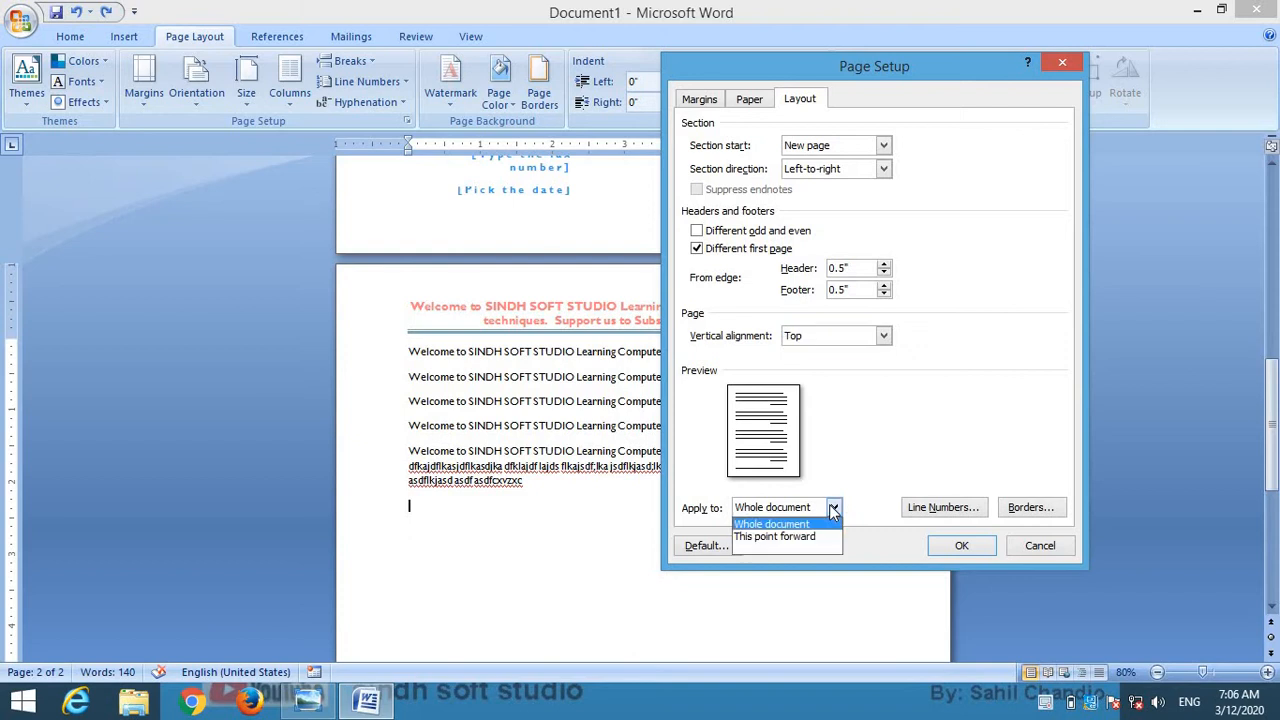
{"action": "left_click", "coordinate": [833, 507]}
{"action": "left_click", "coordinate": [935, 508]}
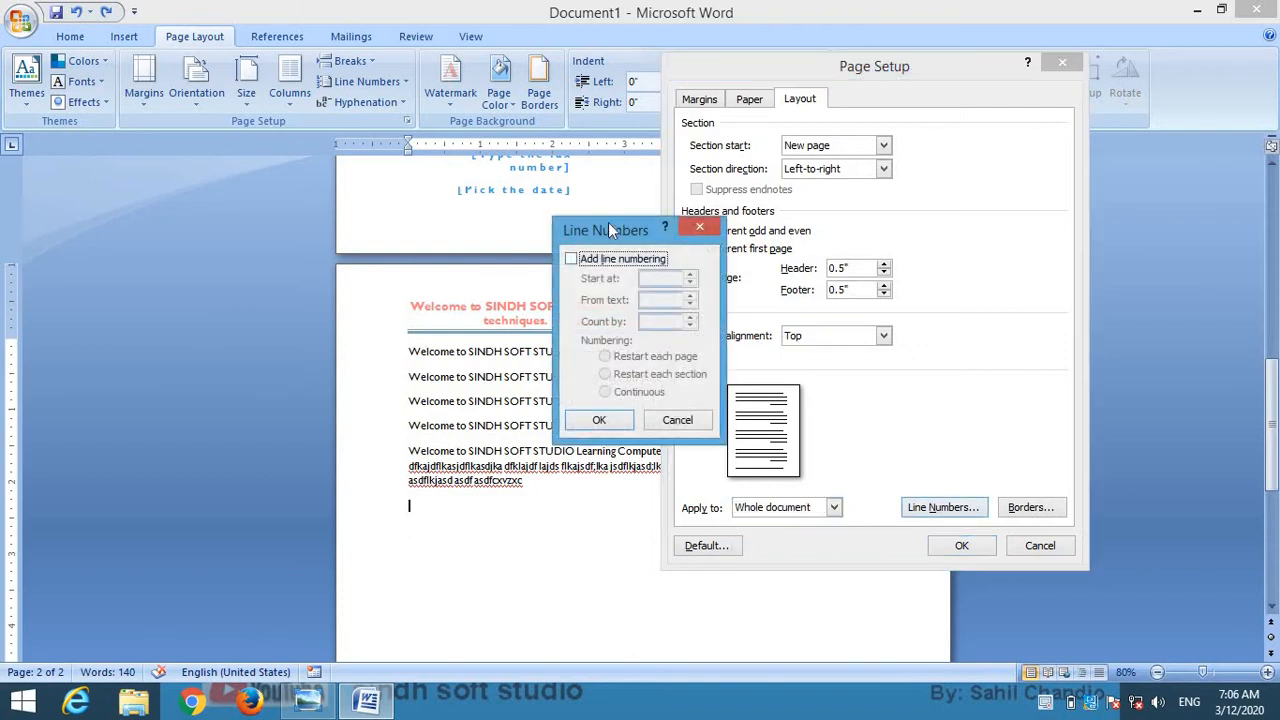
{"action": "left_click_drag", "start_coordinate": [608, 230], "coordinate": [622, 206]}
{"action": "left_click", "coordinate": [585, 234]}
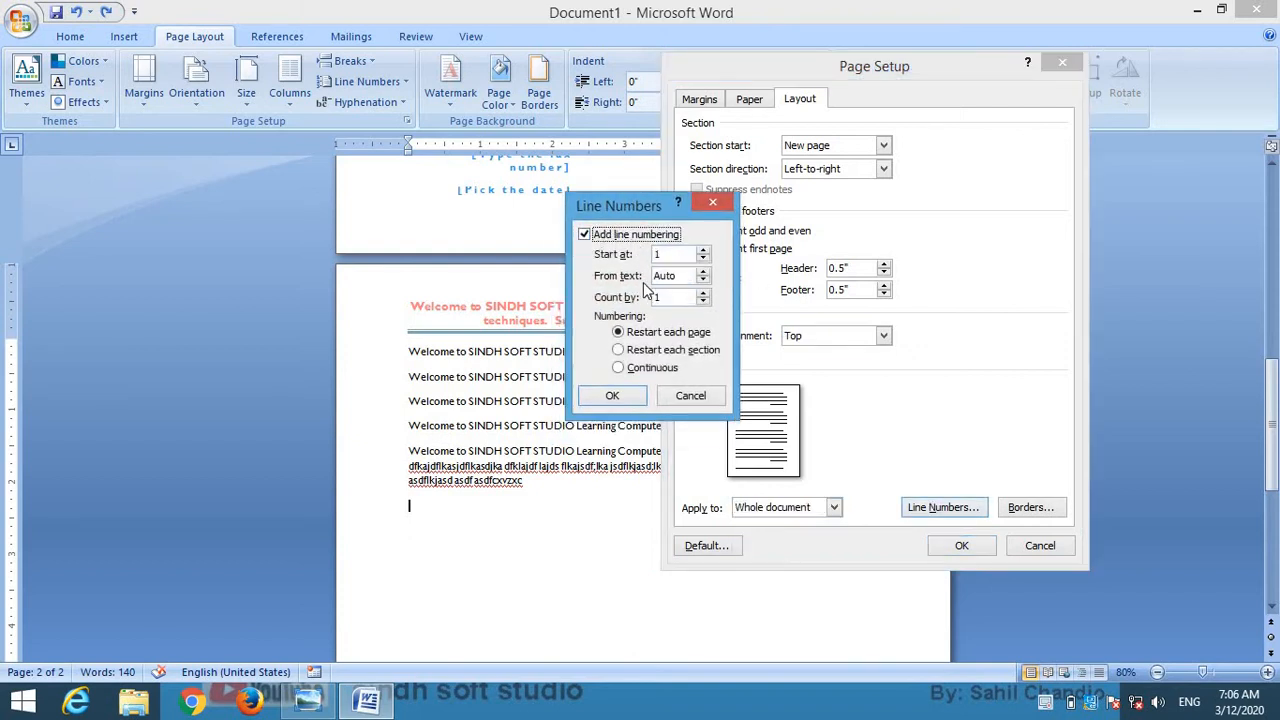
{"action": "left_click", "coordinate": [690, 396]}
Set up a Box page border for the whole document in a bright blue theme color with a 6 pt width
{"action": "left_click", "coordinate": [1032, 509]}
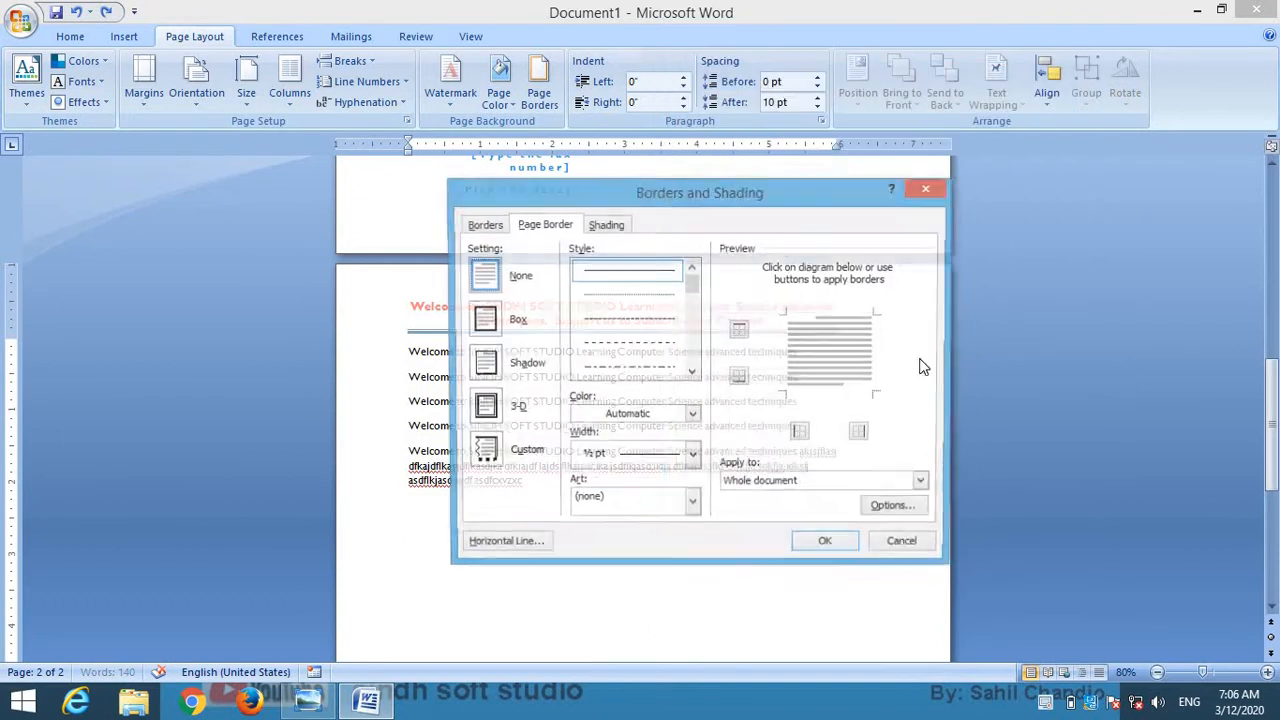
{"action": "left_click", "coordinate": [484, 322]}
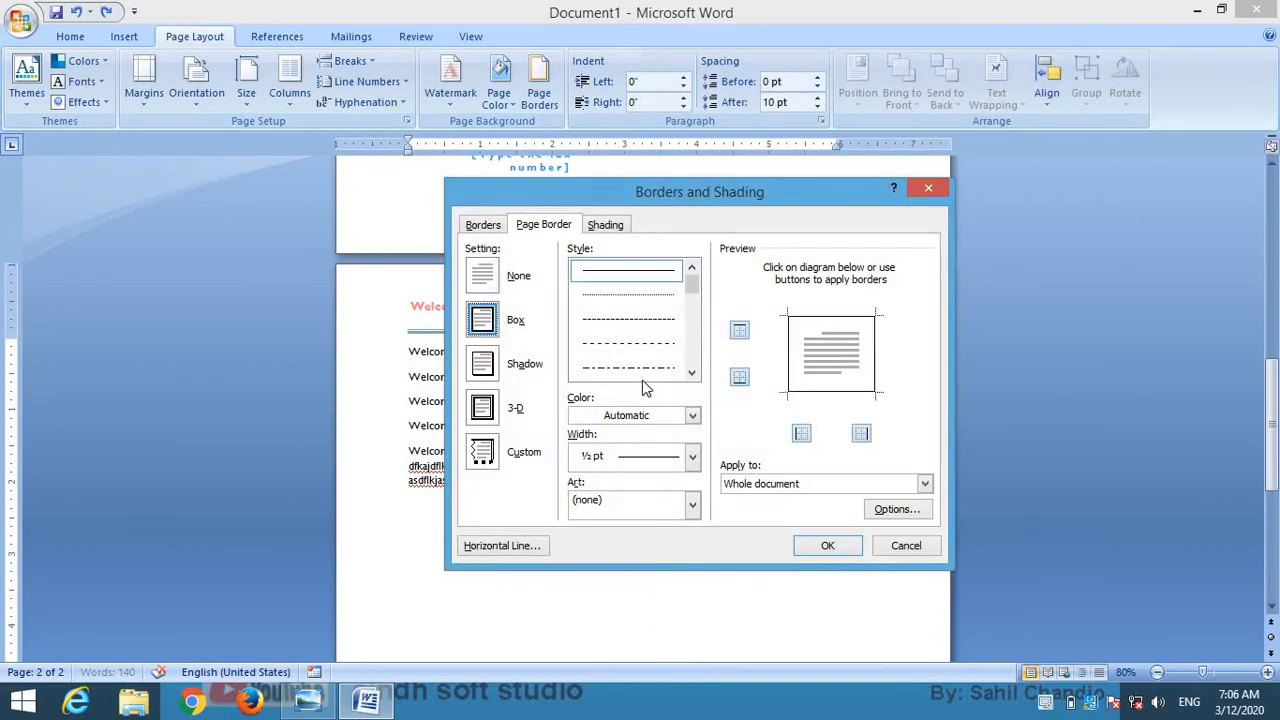
{"action": "left_click", "coordinate": [675, 418]}
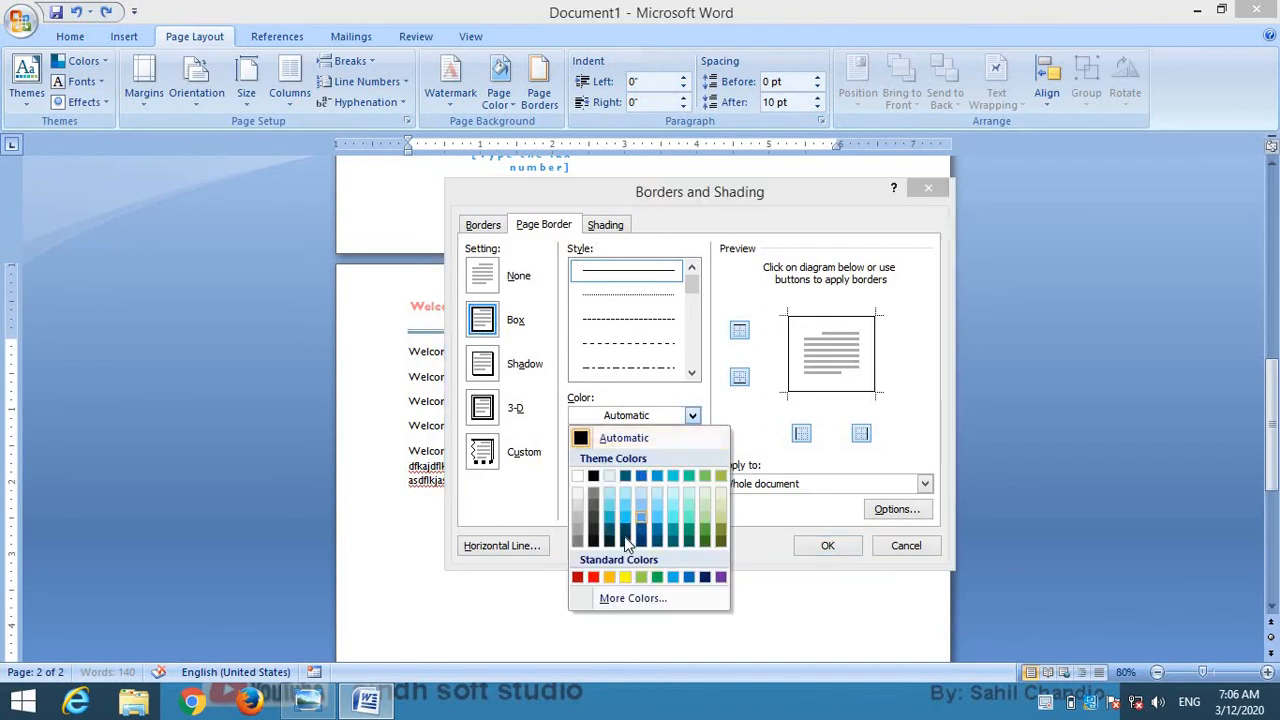
{"action": "left_click", "coordinate": [638, 522]}
{"action": "left_click", "coordinate": [650, 456]}
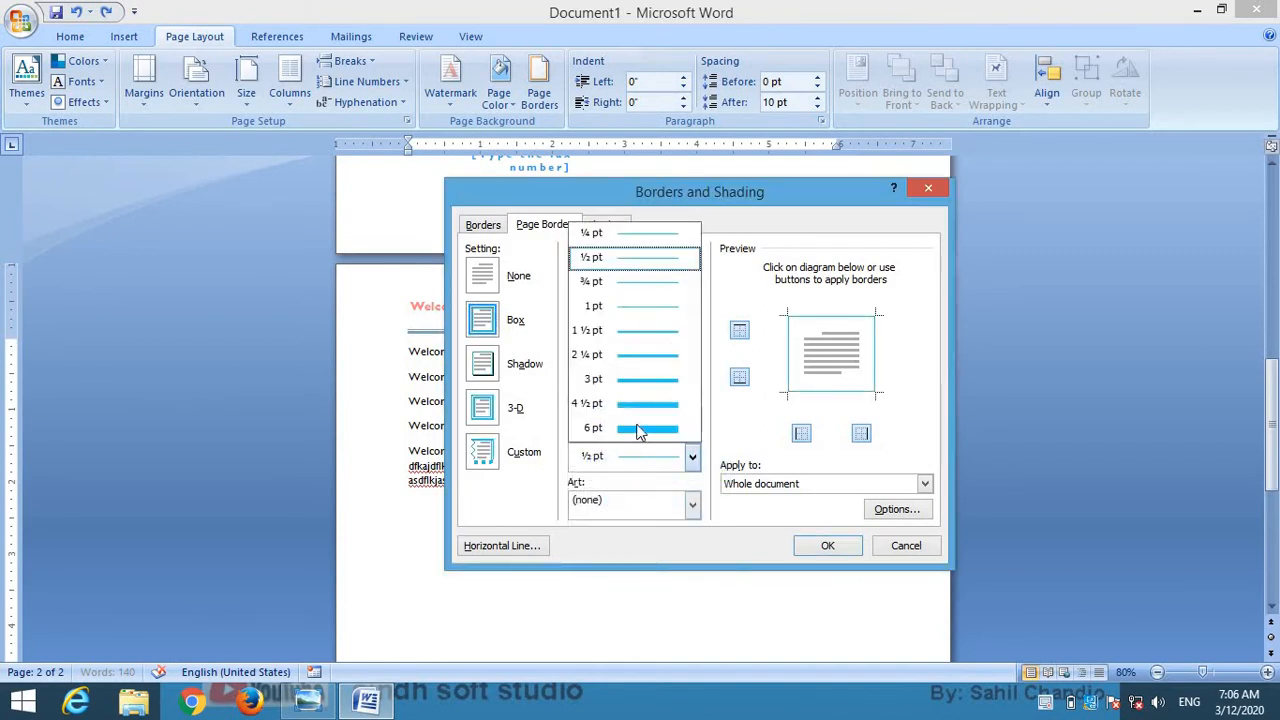
{"action": "left_click", "coordinate": [640, 430]}
Choose the ice cream cone art for the page border and apply it to the whole document
{"action": "left_click", "coordinate": [670, 505]}
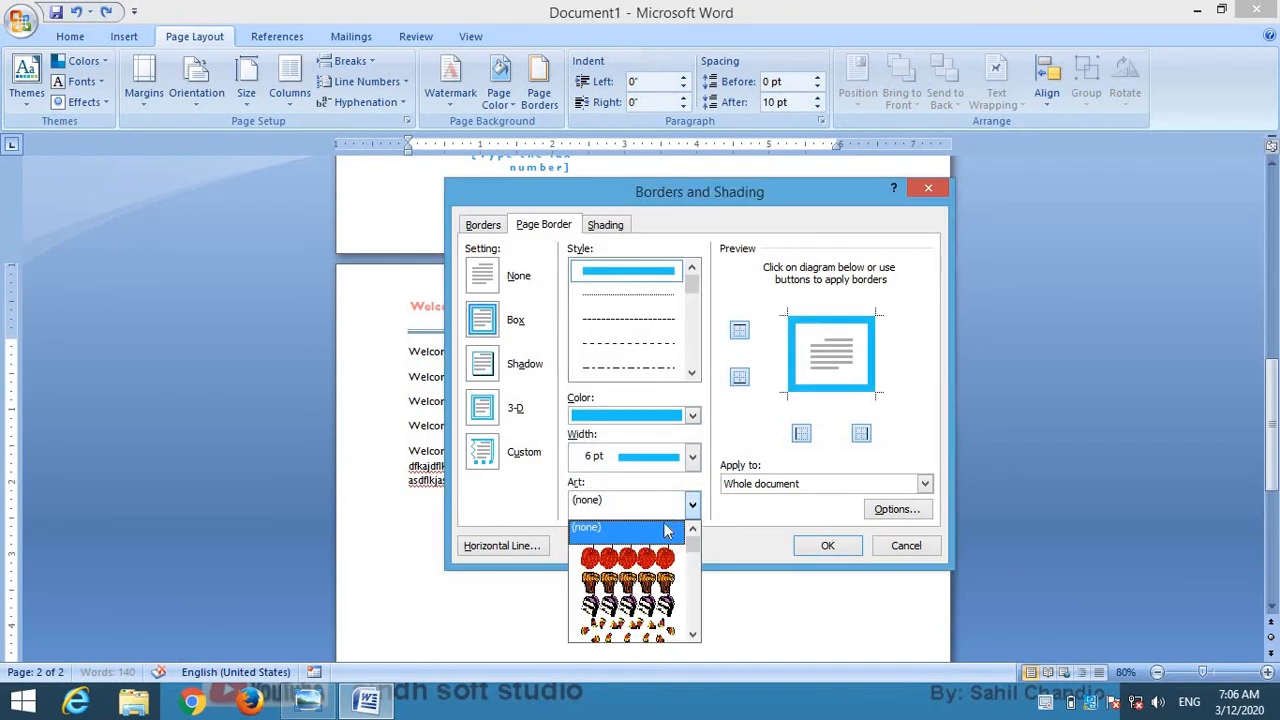
{"action": "left_click", "coordinate": [691, 632]}
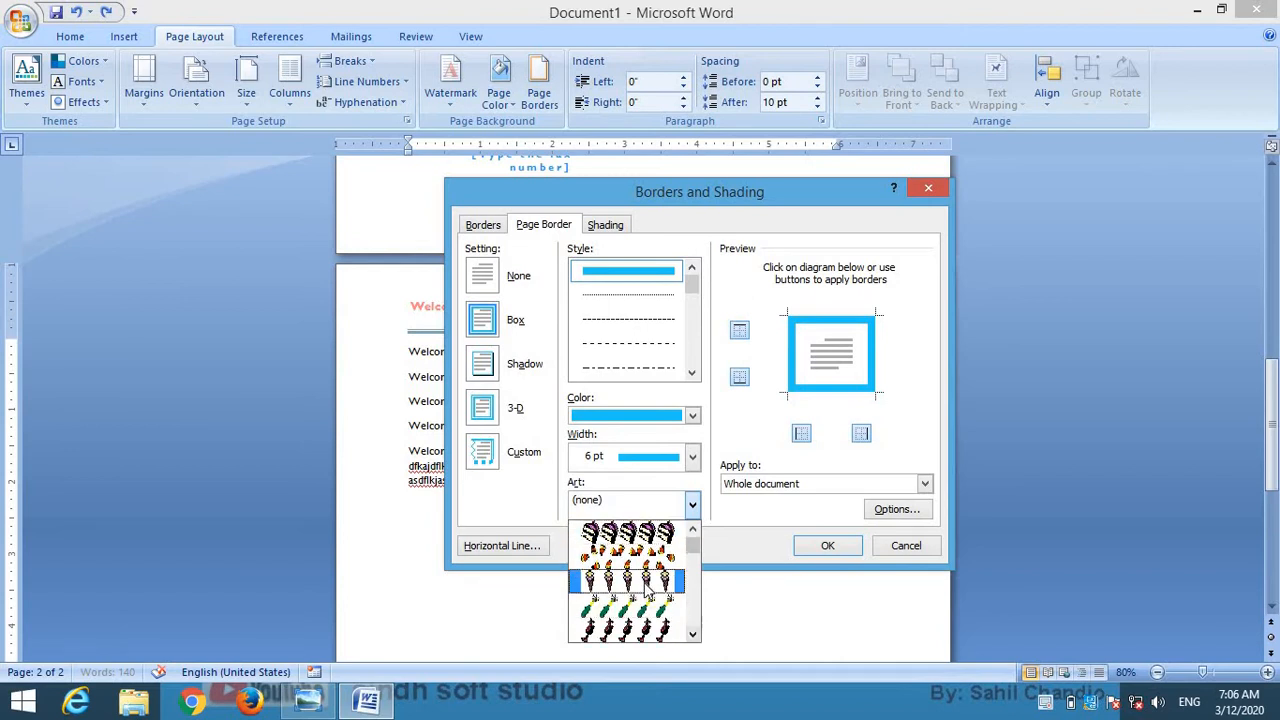
{"action": "left_click", "coordinate": [640, 600]}
{"action": "left_click", "coordinate": [828, 546]}
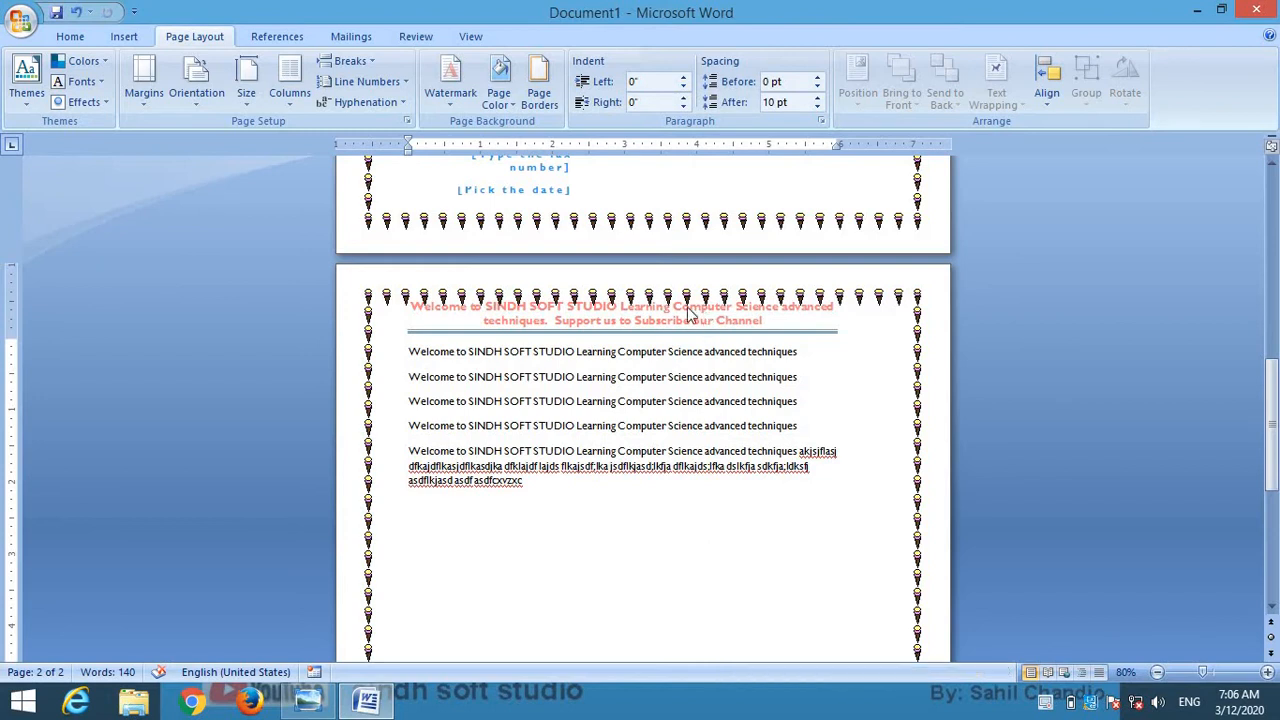
Open the document's page border settings, switch the border setting to None and back to Box
{"action": "left_click", "coordinate": [149, 96]}
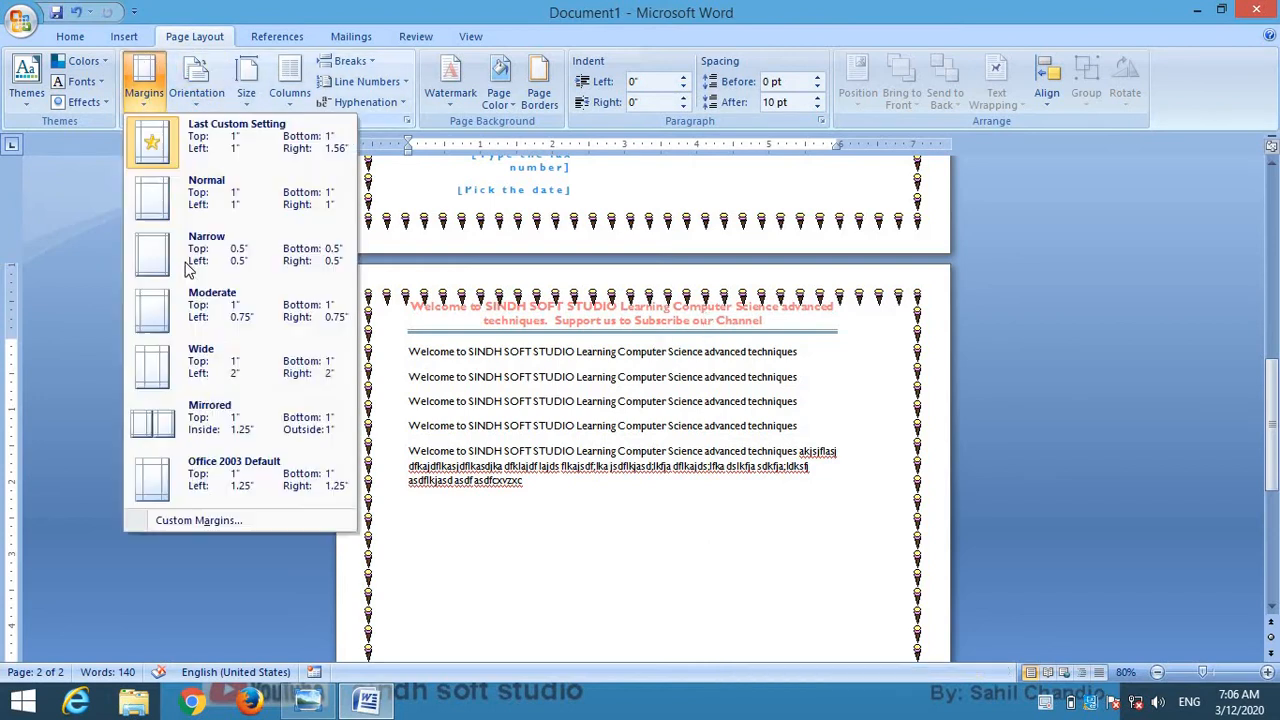
{"action": "left_click", "coordinate": [212, 522]}
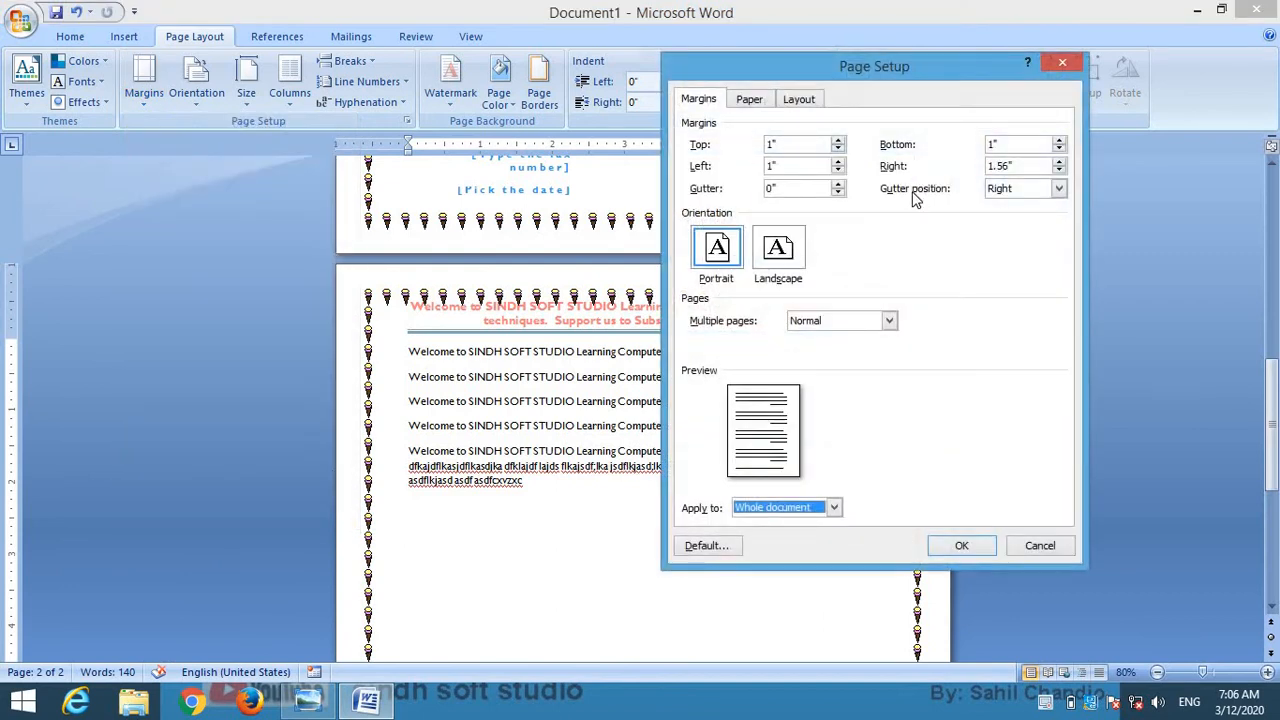
{"action": "left_click", "coordinate": [796, 101]}
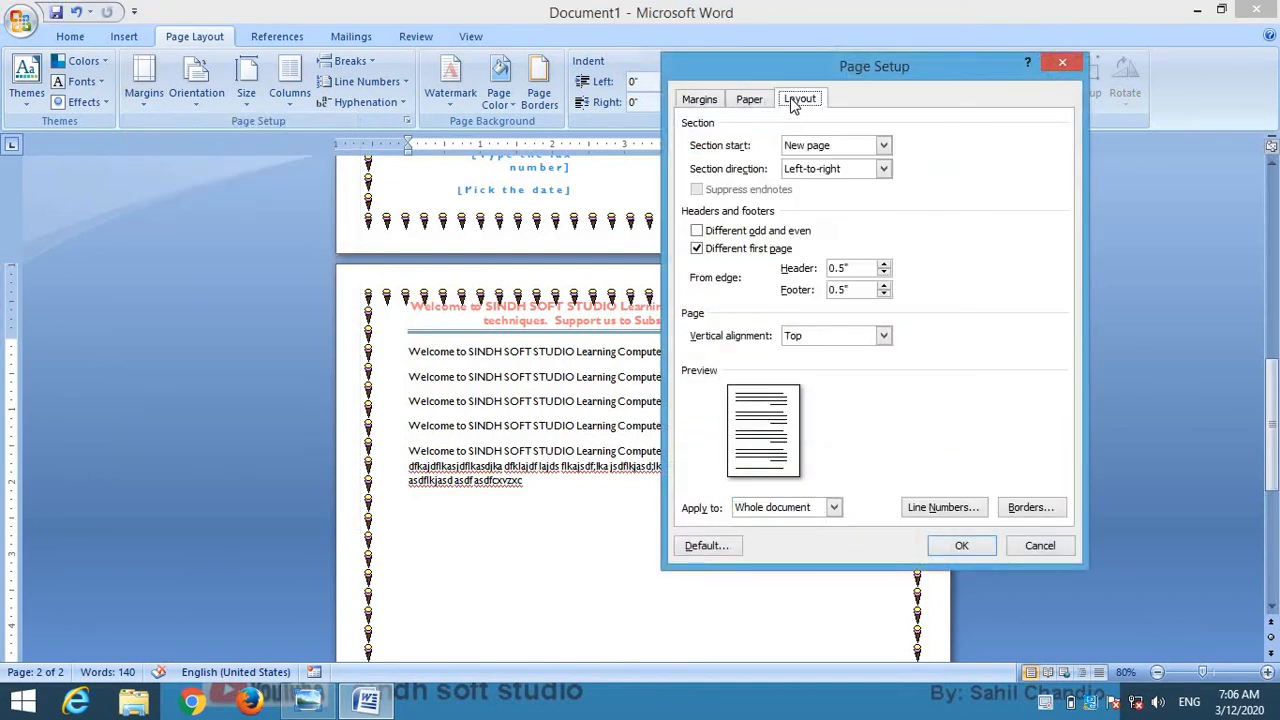
{"action": "left_click", "coordinate": [1033, 510]}
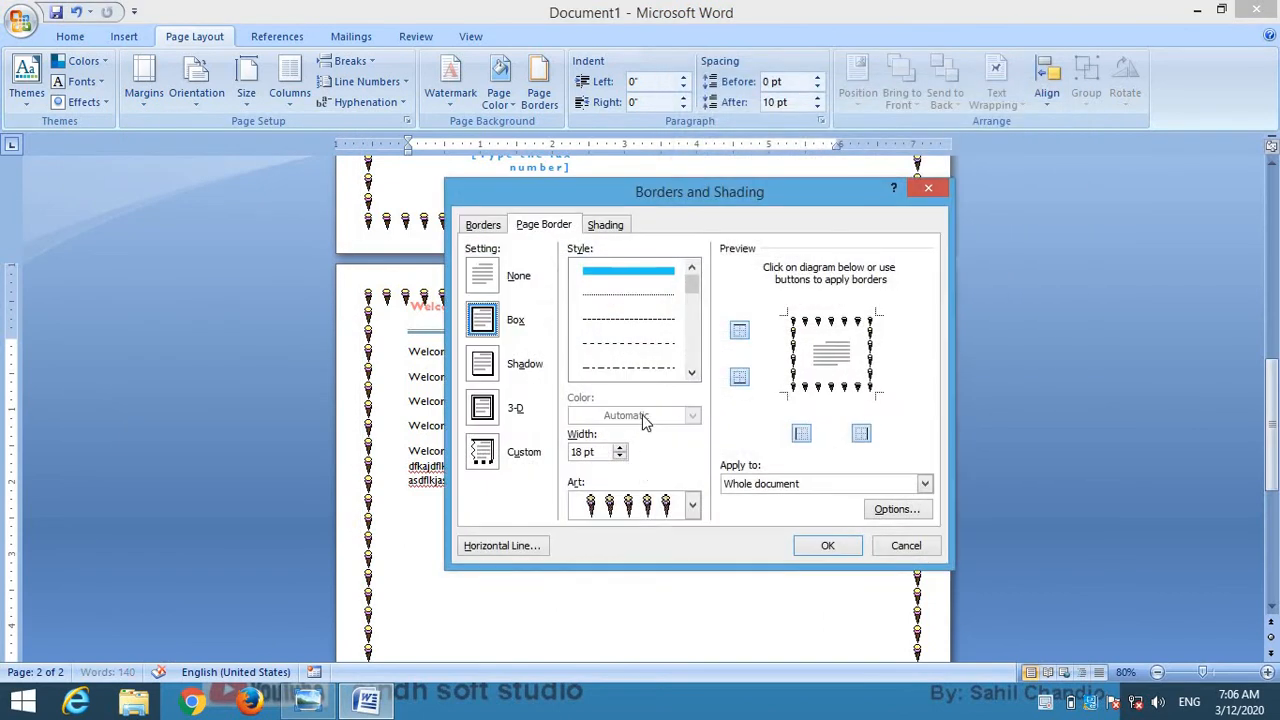
{"action": "left_click", "coordinate": [482, 275]}
{"action": "left_click", "coordinate": [484, 322]}
Try increasing the page border's top margin to 28 pt, measured from the edge of the page
{"action": "left_click", "coordinate": [900, 511]}
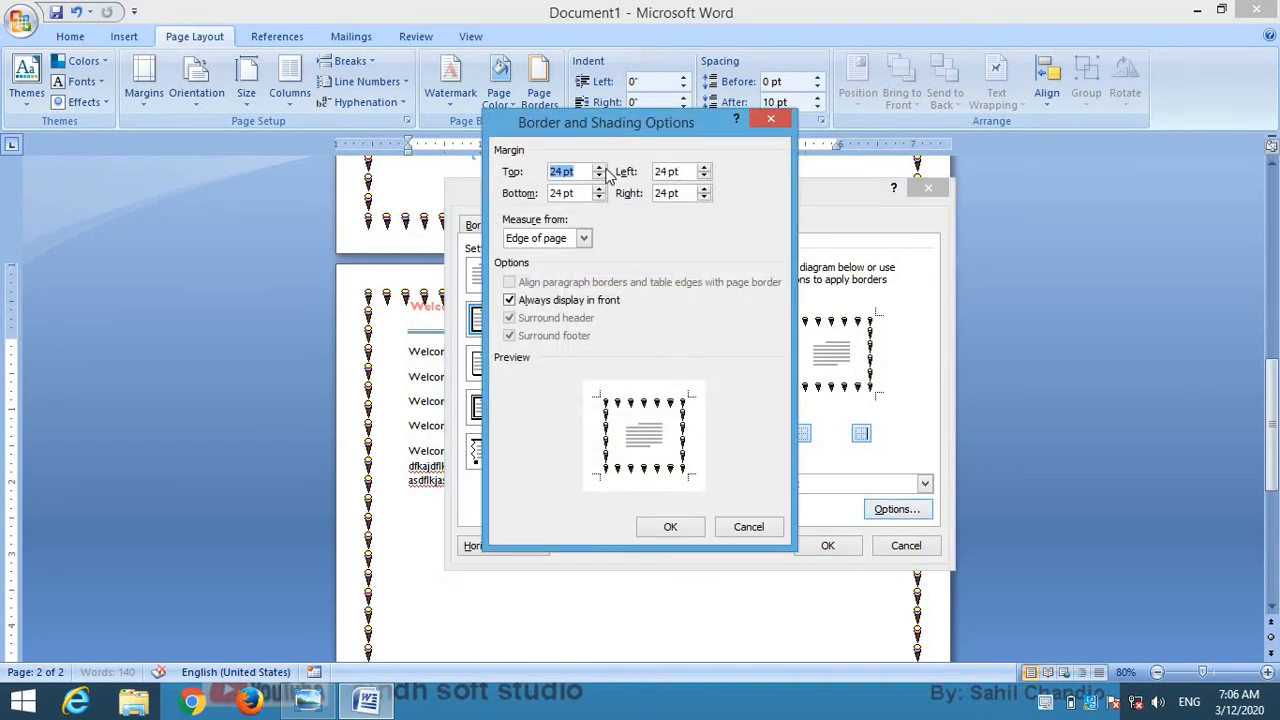
{"action": "left_click", "coordinate": [599, 168]}
{"action": "left_click", "coordinate": [599, 168]}
{"action": "left_click", "coordinate": [599, 168]}
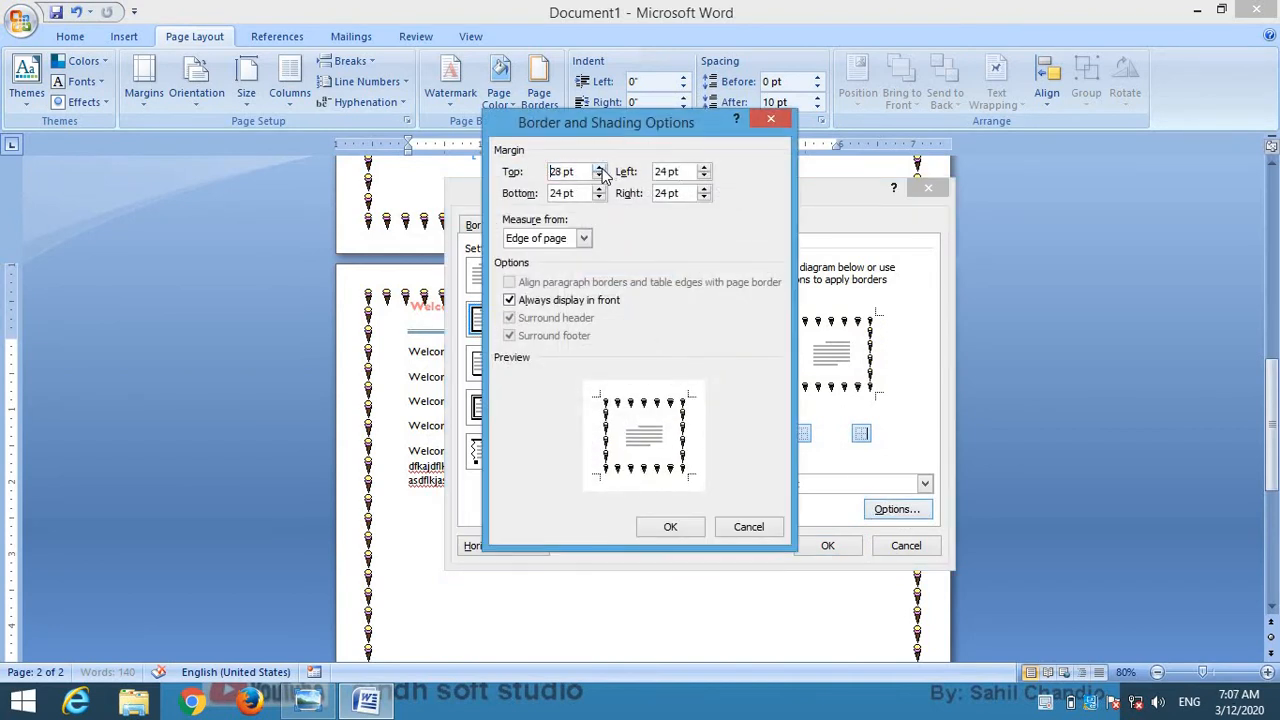
{"action": "left_click", "coordinate": [599, 172]}
{"action": "left_click", "coordinate": [685, 530]}
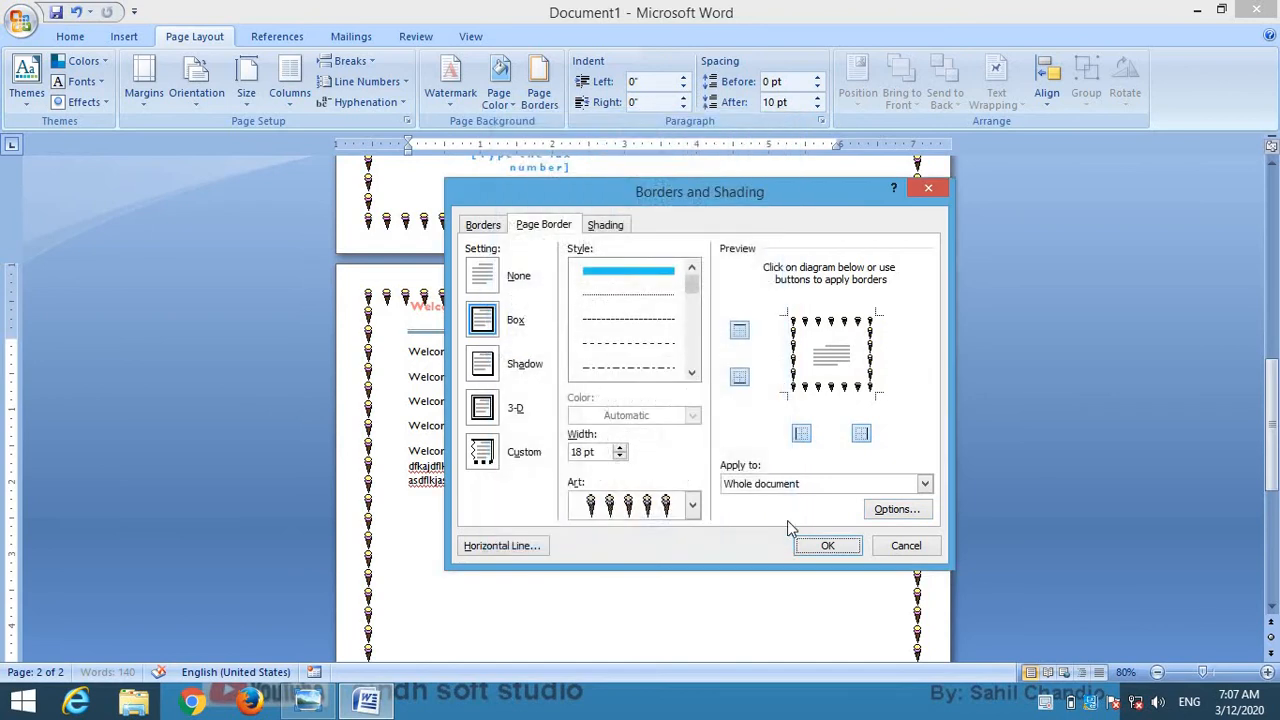
{"action": "left_click", "coordinate": [836, 548]}
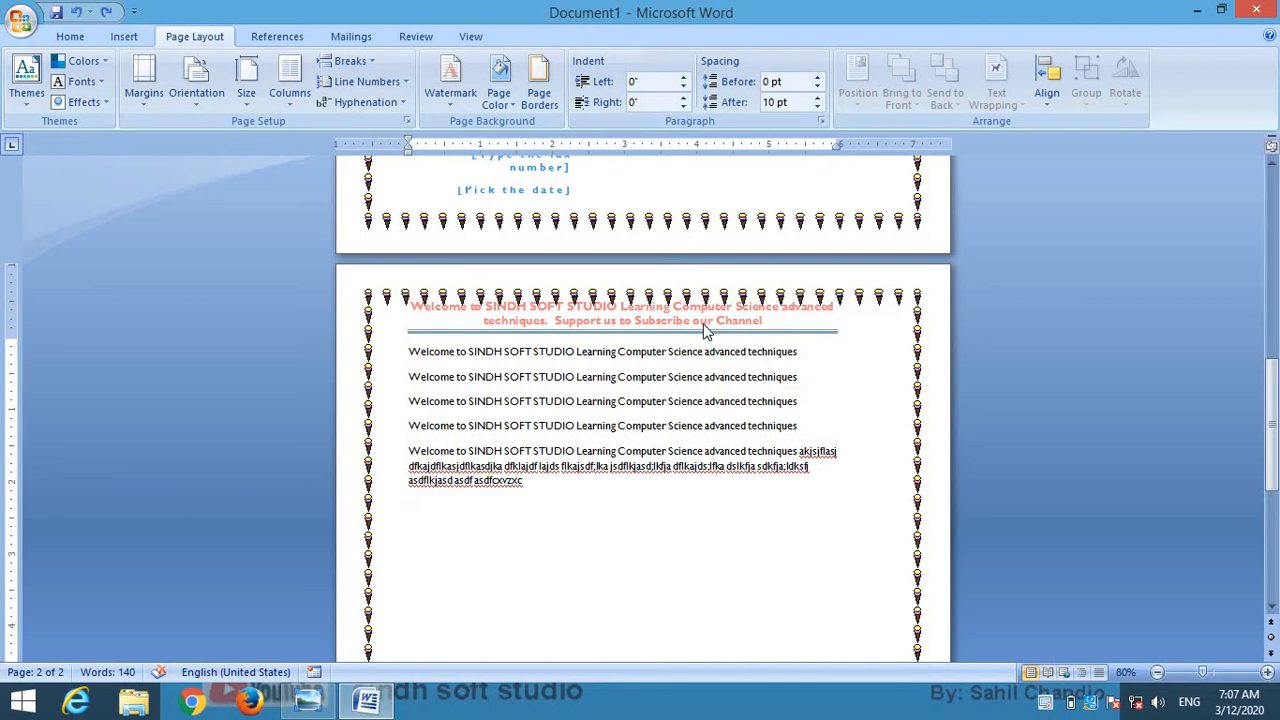
{"action": "left_click", "coordinate": [149, 100]}
{"action": "left_click", "coordinate": [227, 519]}
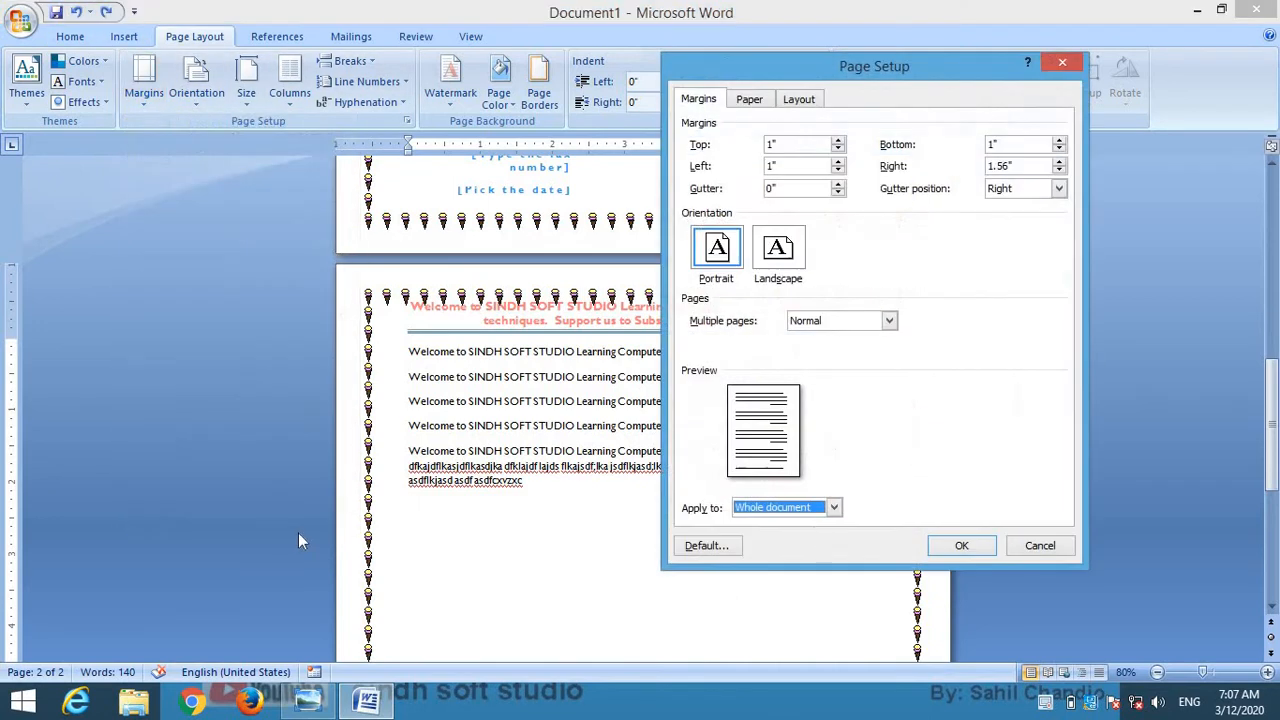
{"action": "left_click", "coordinate": [1040, 546]}
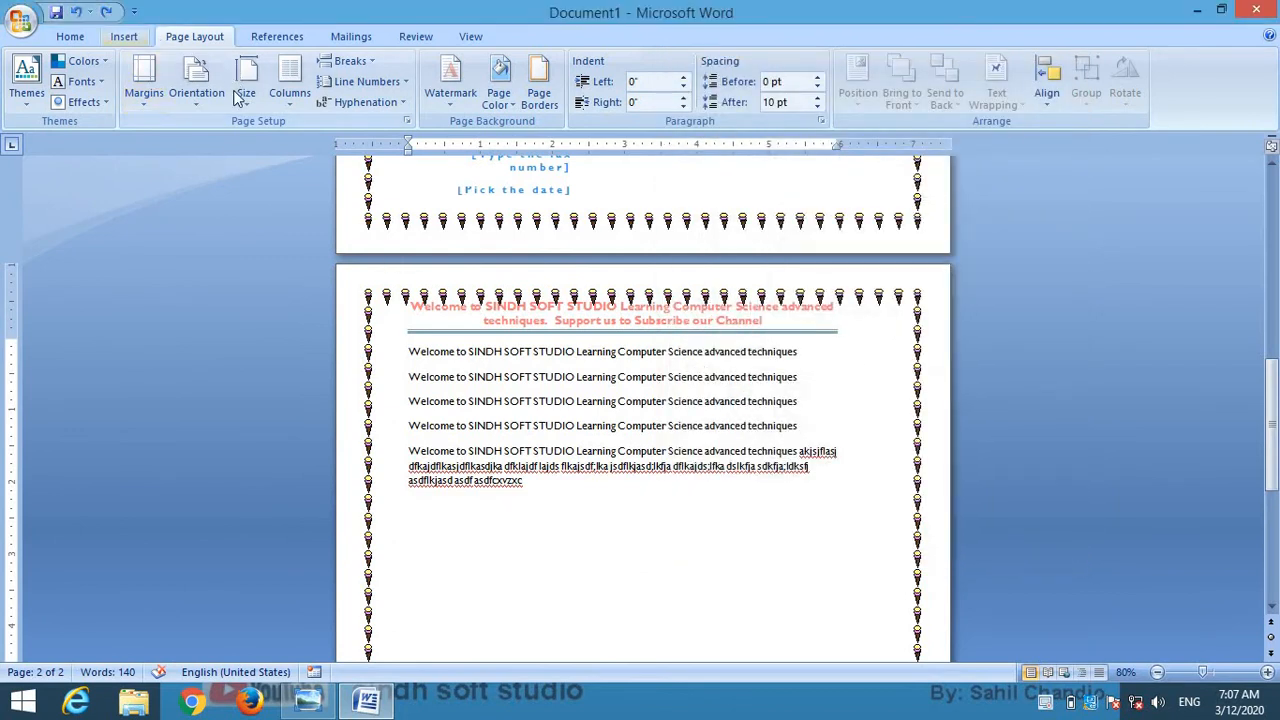
Select Portrait as the page orientation and check both pages in print preview
{"action": "left_click", "coordinate": [208, 96]}
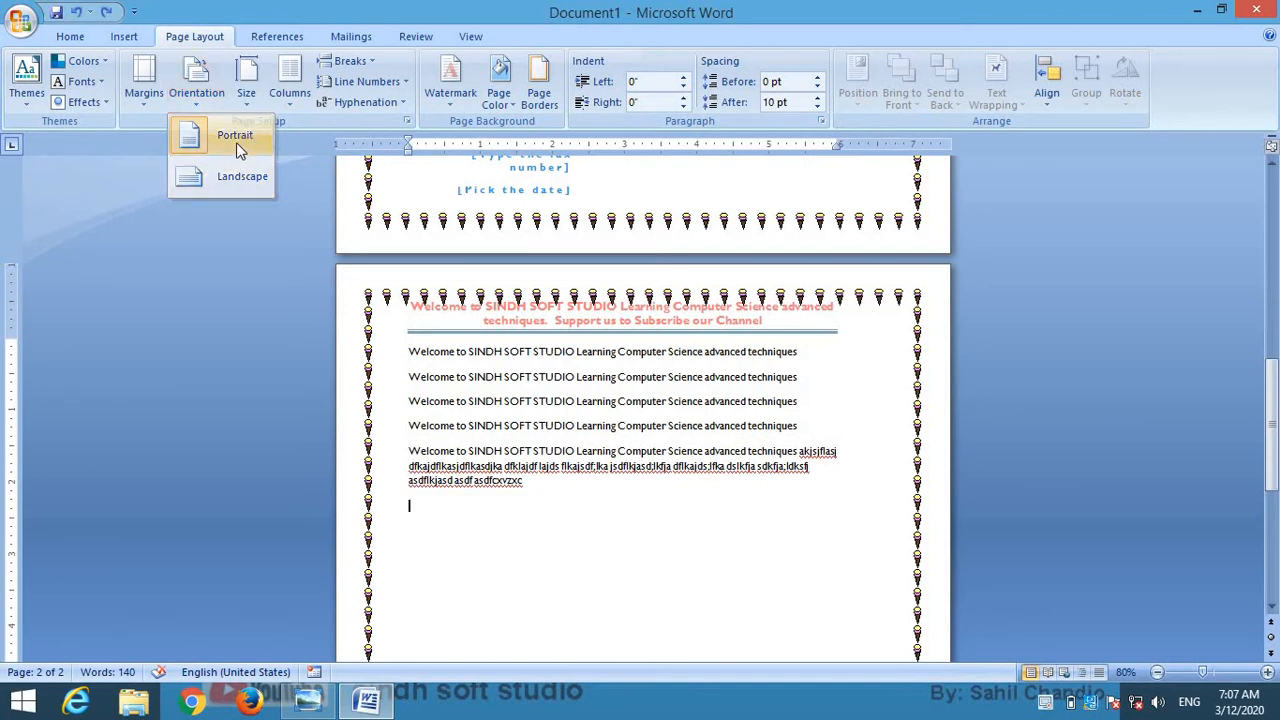
{"action": "left_click", "coordinate": [236, 142]}
{"action": "left_click", "coordinate": [22, 20]}
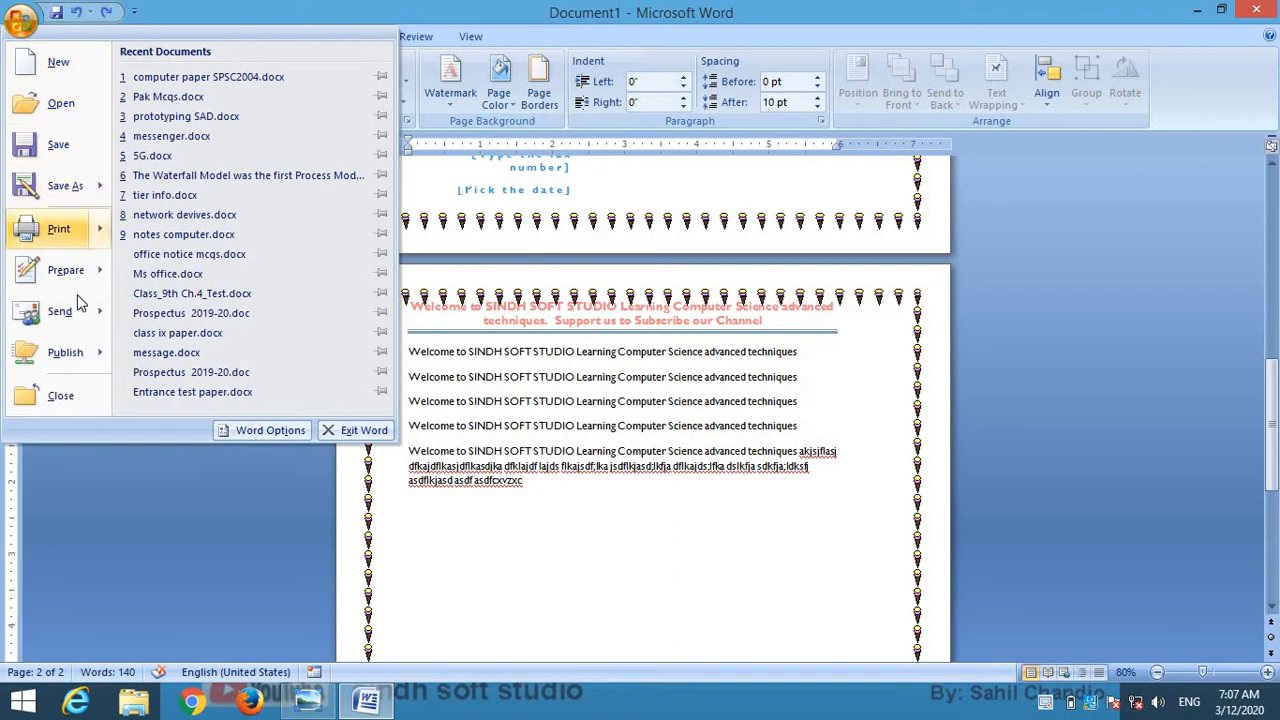
{"action": "mouse_move", "coordinate": [70, 250]}
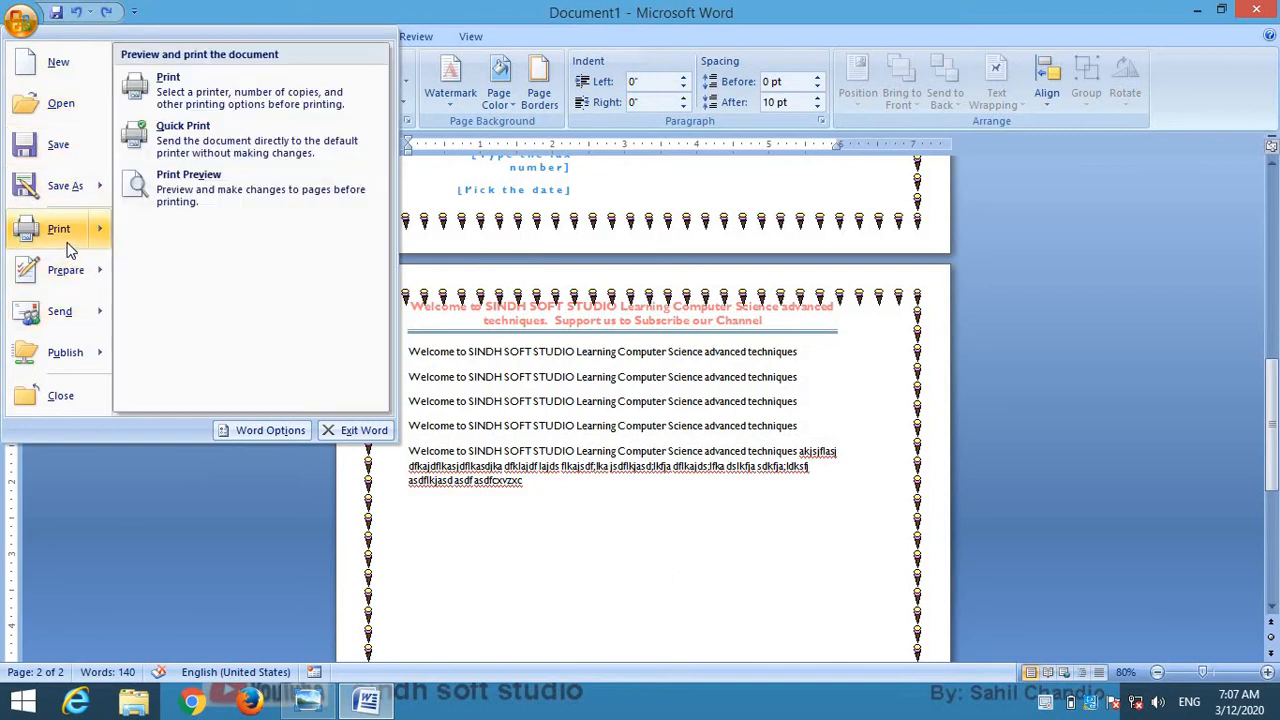
{"action": "left_click", "coordinate": [203, 183]}
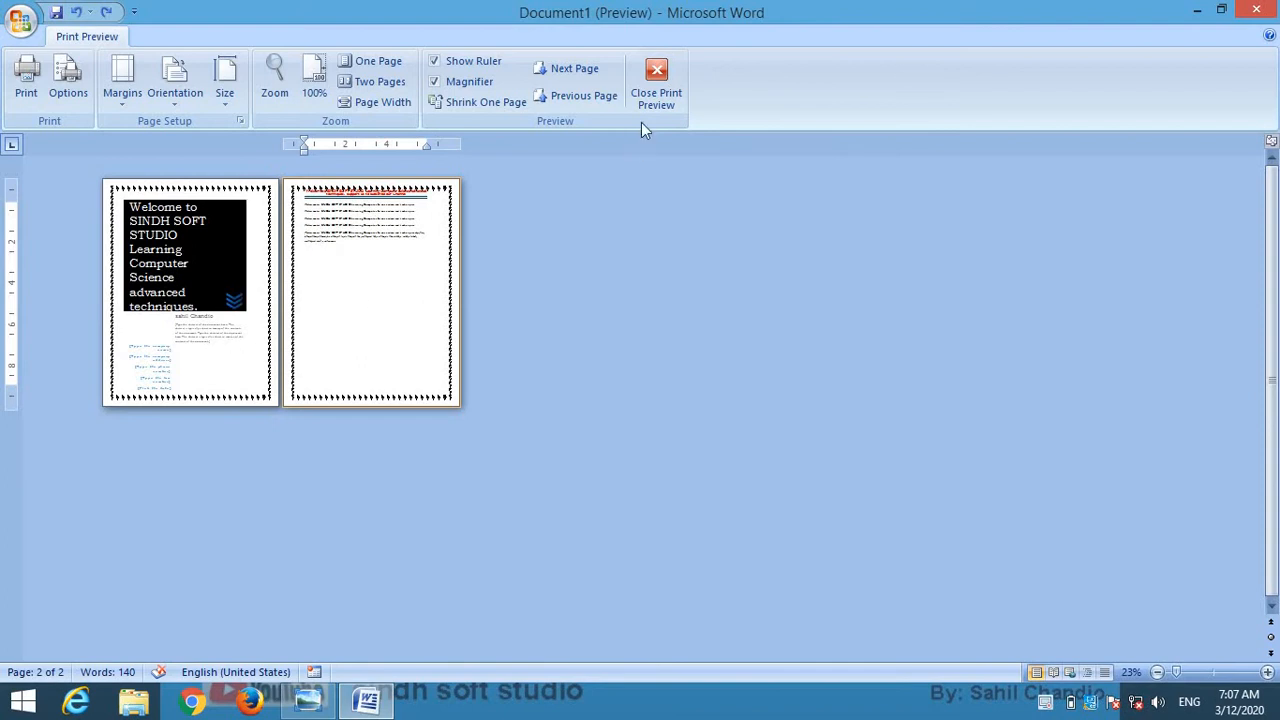
{"action": "left_click", "coordinate": [656, 80]}
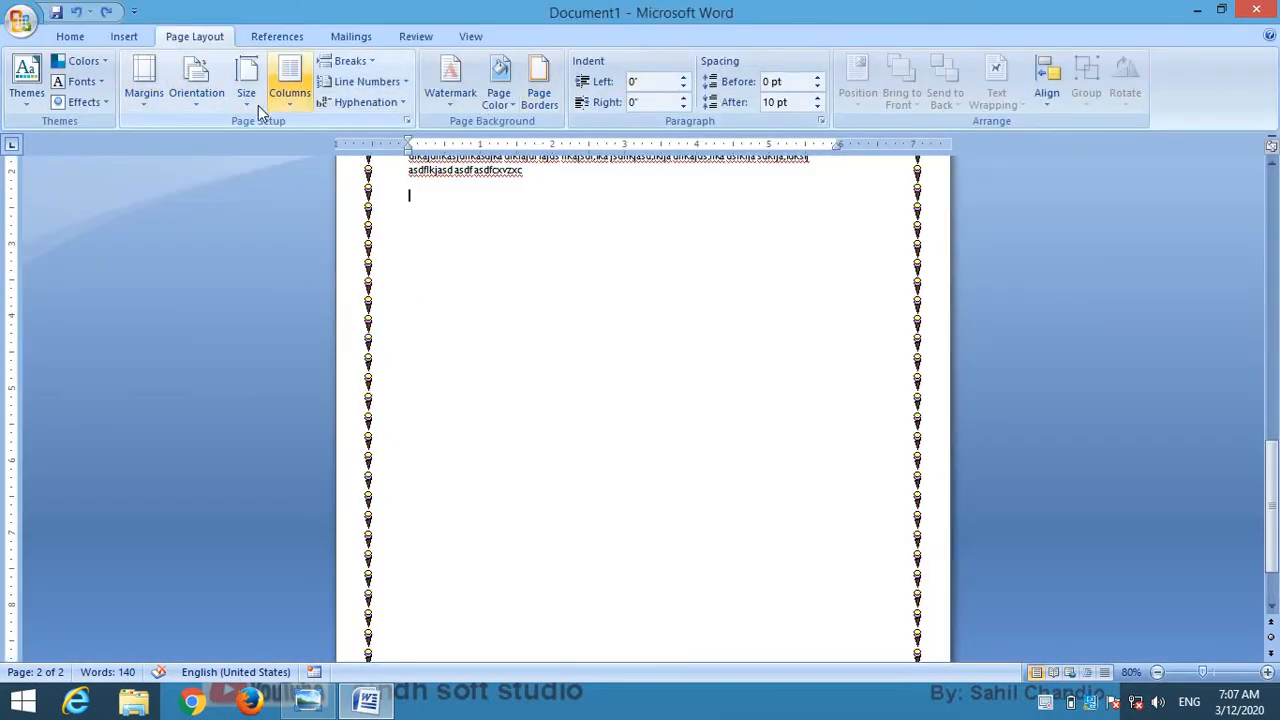
Switch the page orientation to Landscape and check both pages in print preview
{"action": "left_click", "coordinate": [213, 100]}
{"action": "left_click", "coordinate": [237, 175]}
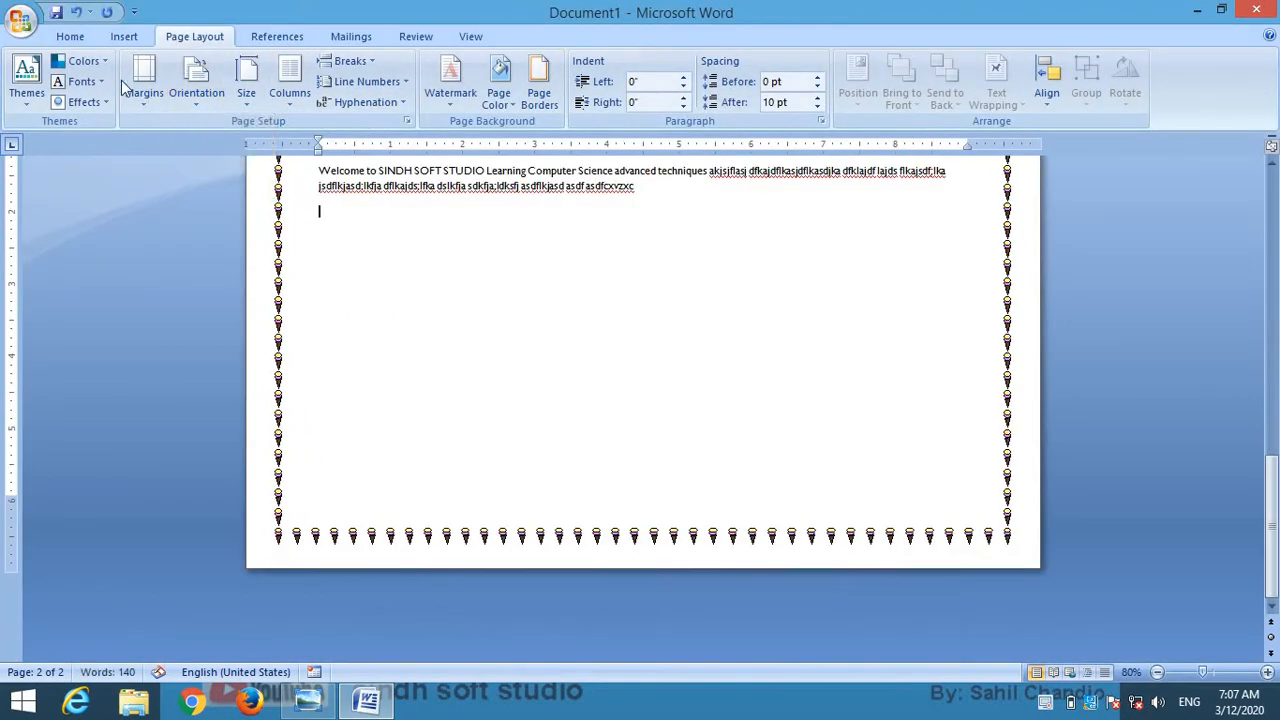
{"action": "left_click", "coordinate": [22, 20]}
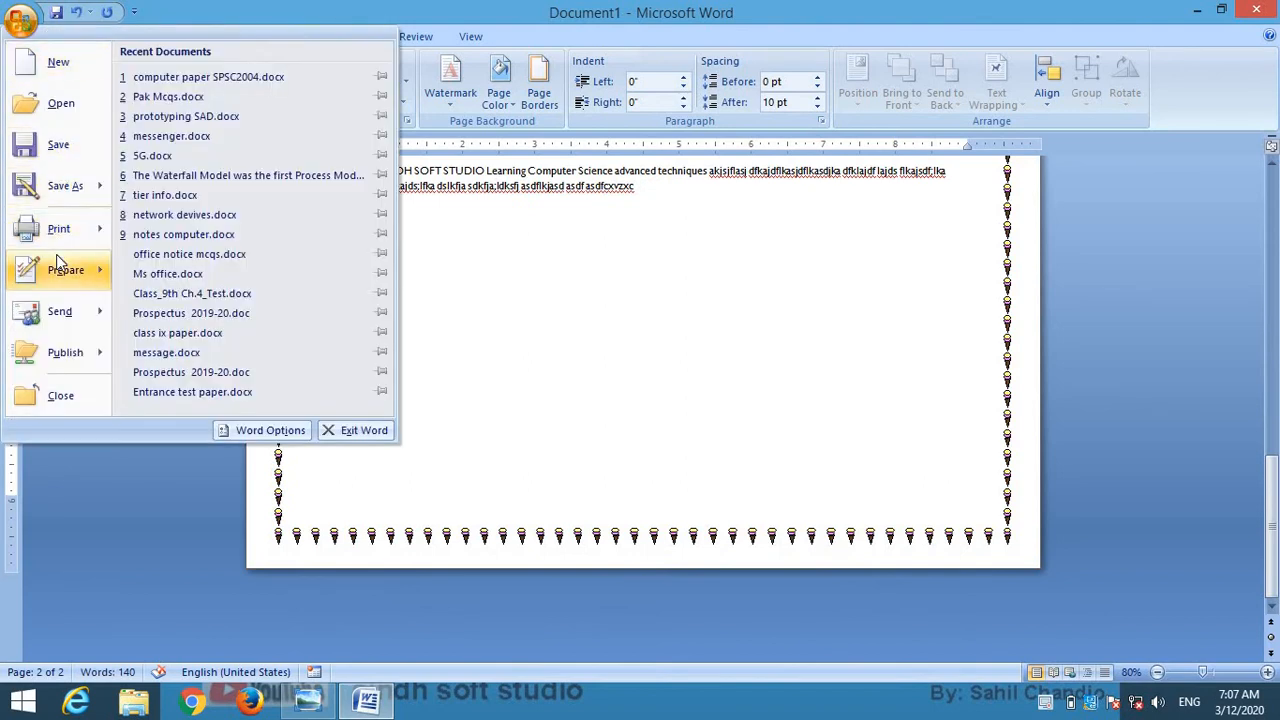
{"action": "mouse_move", "coordinate": [62, 238]}
{"action": "left_click", "coordinate": [212, 186]}
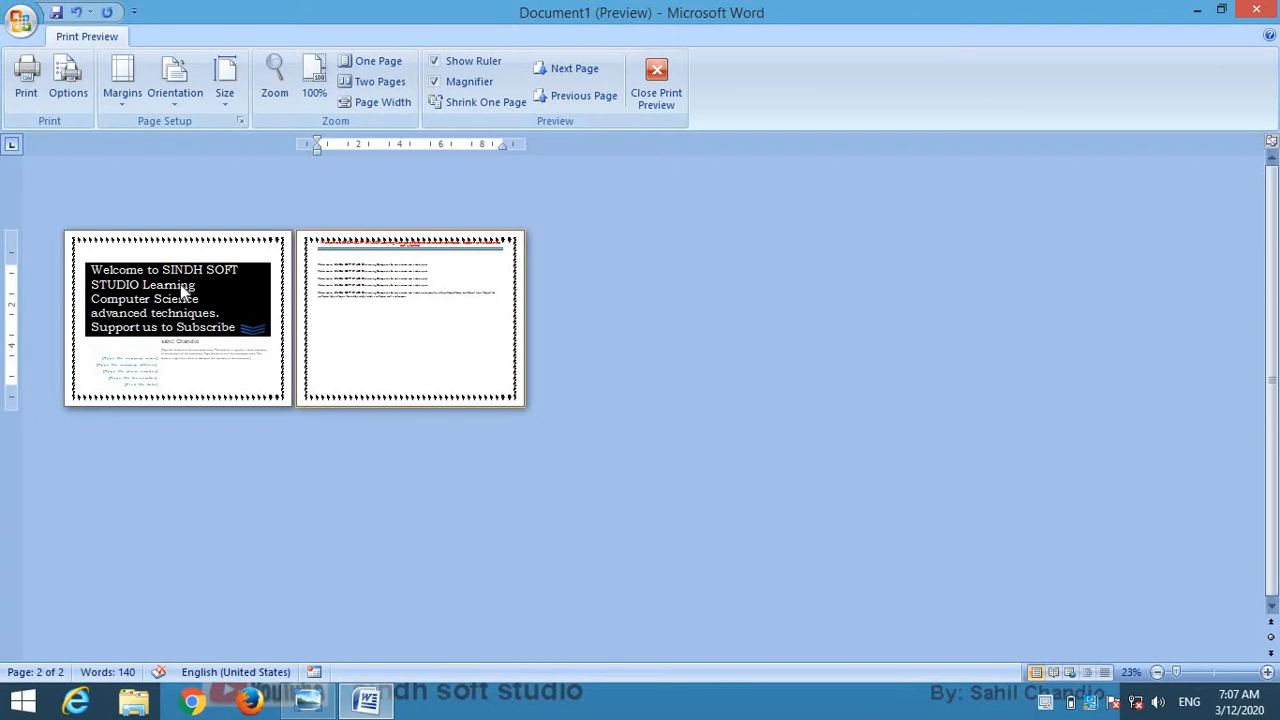
{"action": "left_click", "coordinate": [656, 85]}
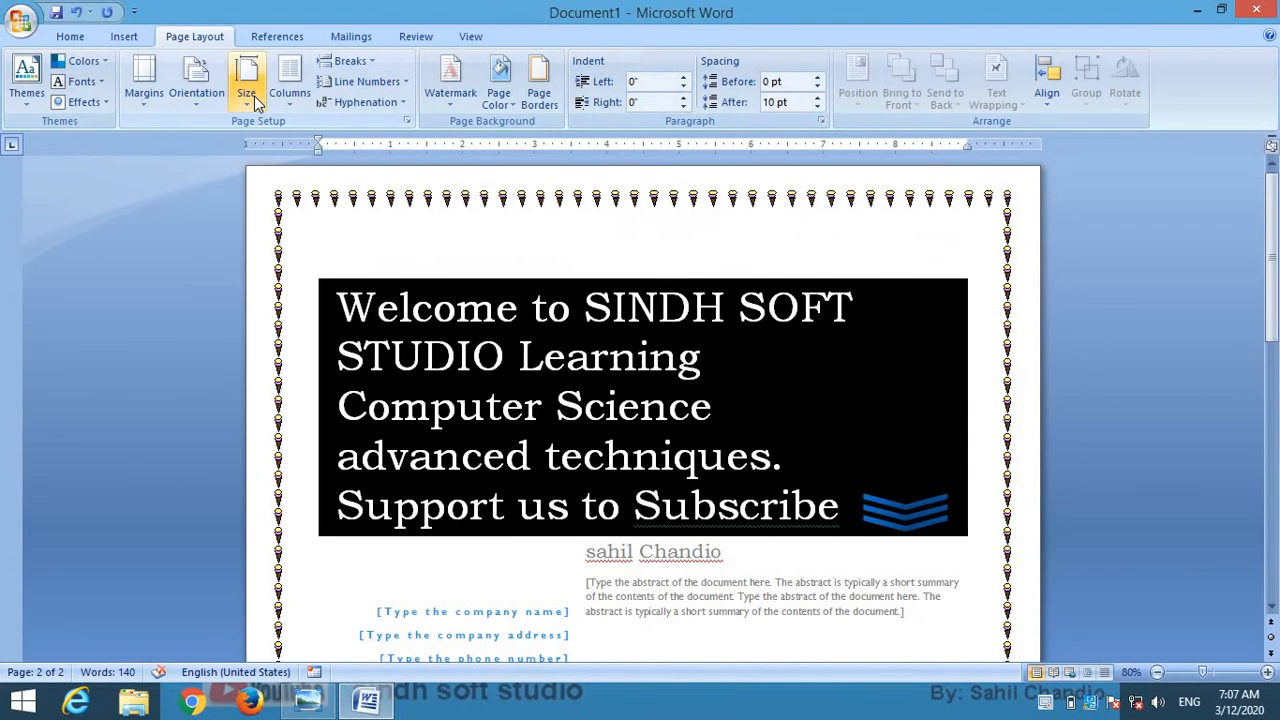
Try the Legal paper size and change it to A4
{"action": "left_click", "coordinate": [248, 95]}
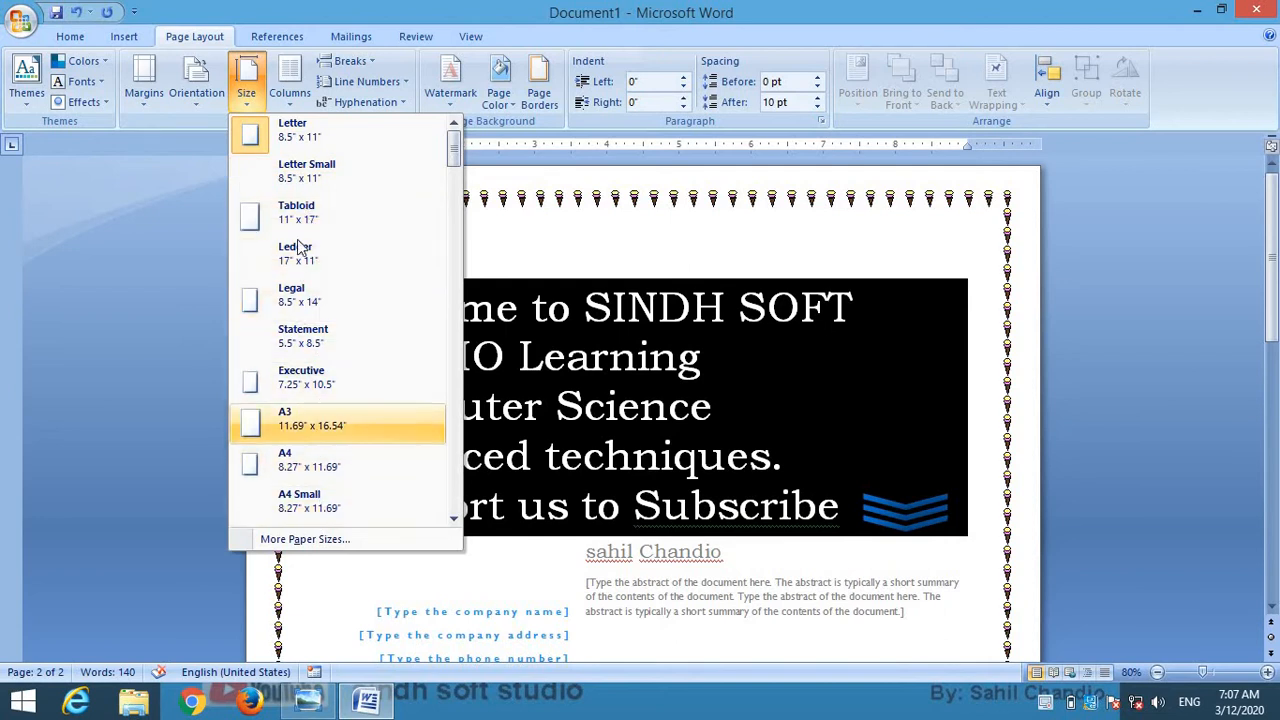
{"action": "left_click", "coordinate": [317, 302]}
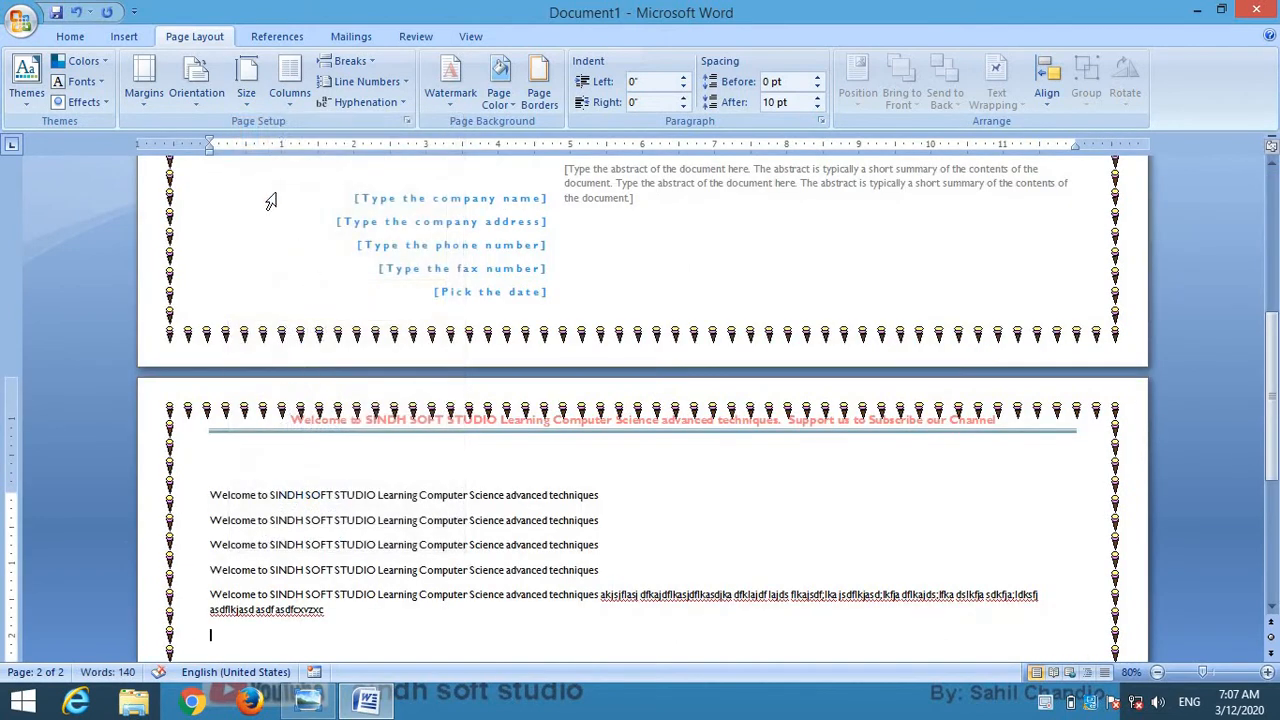
{"action": "left_click", "coordinate": [254, 97]}
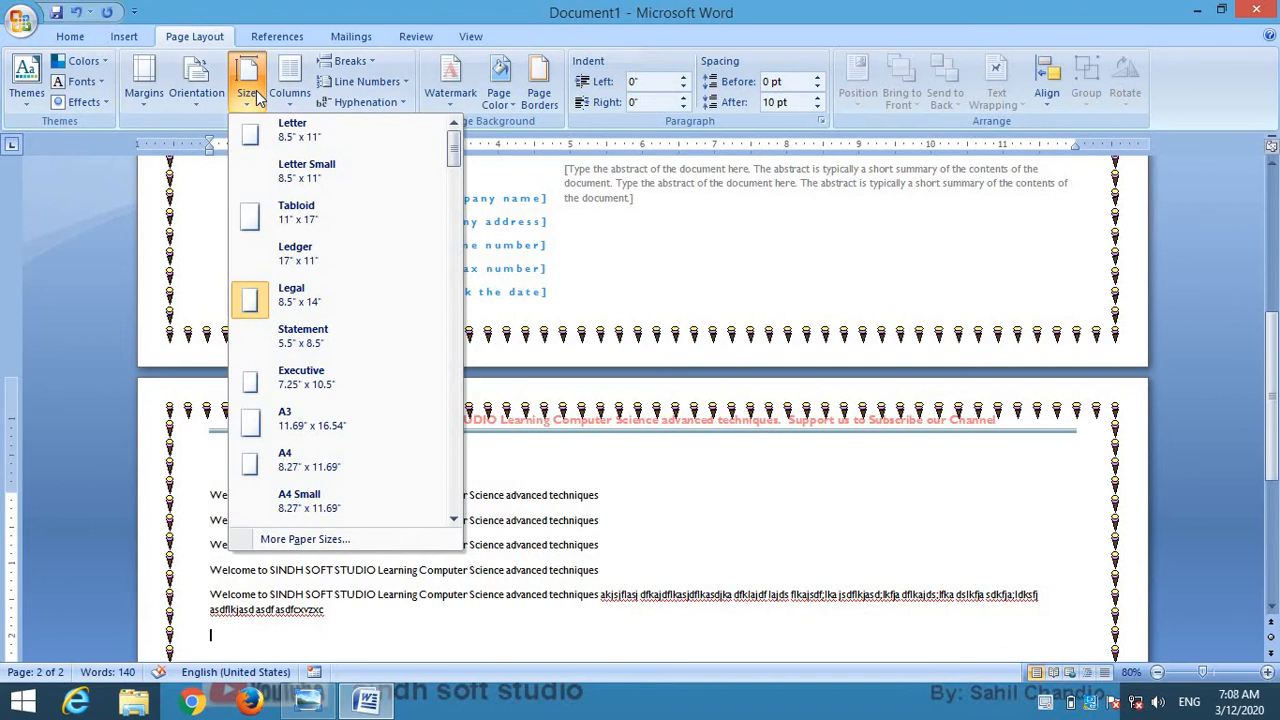
{"action": "left_click", "coordinate": [315, 470]}
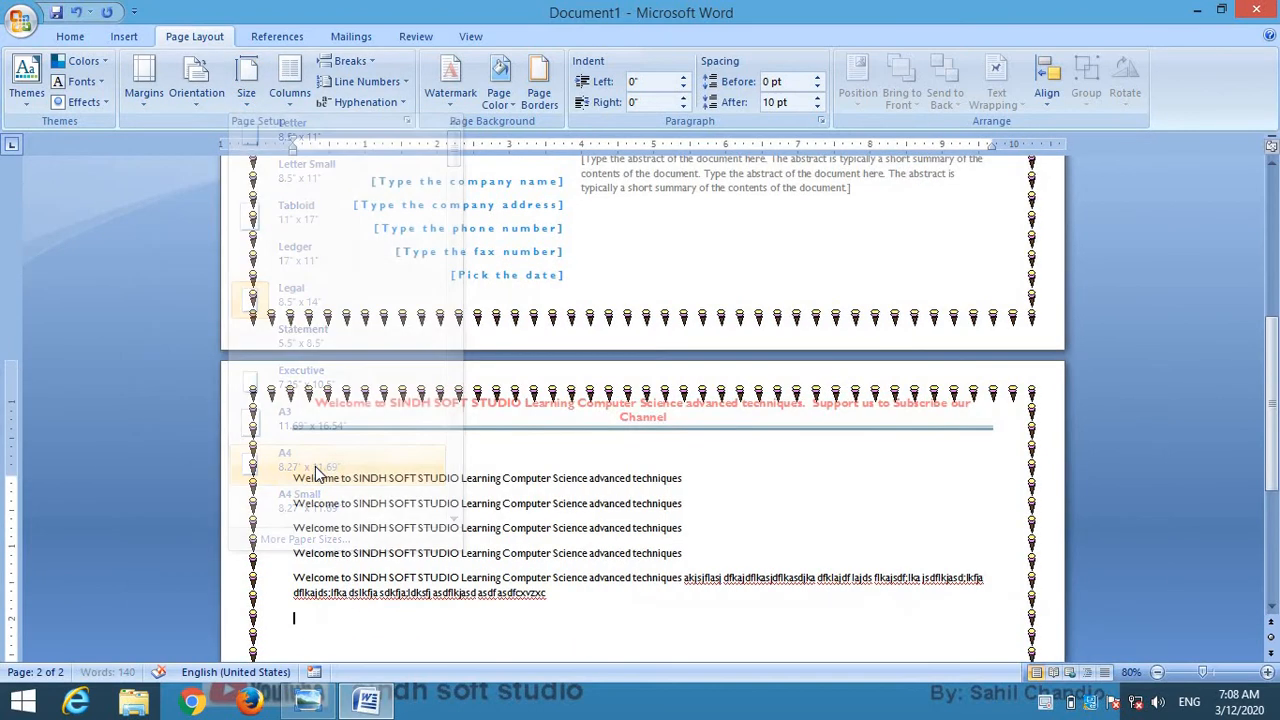
Check the A4 landscape pages in print preview and return to the document
{"action": "left_click", "coordinate": [21, 21]}
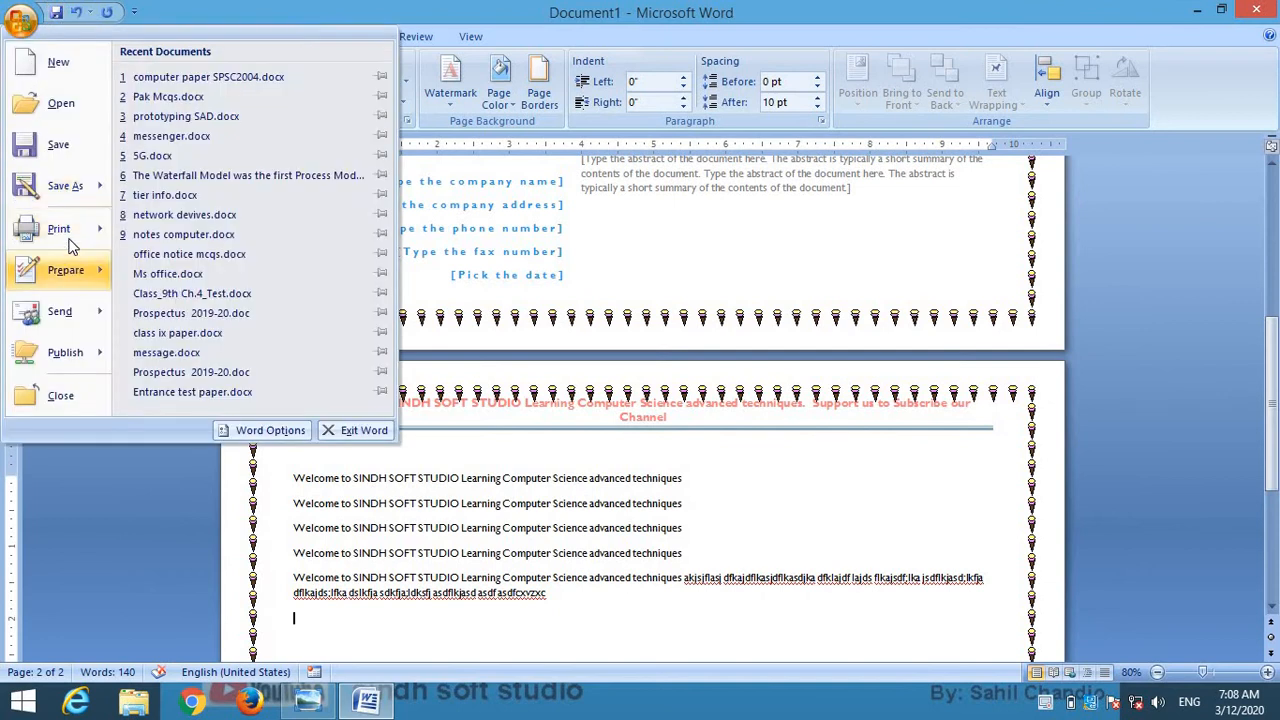
{"action": "mouse_move", "coordinate": [72, 235]}
{"action": "left_click", "coordinate": [180, 191]}
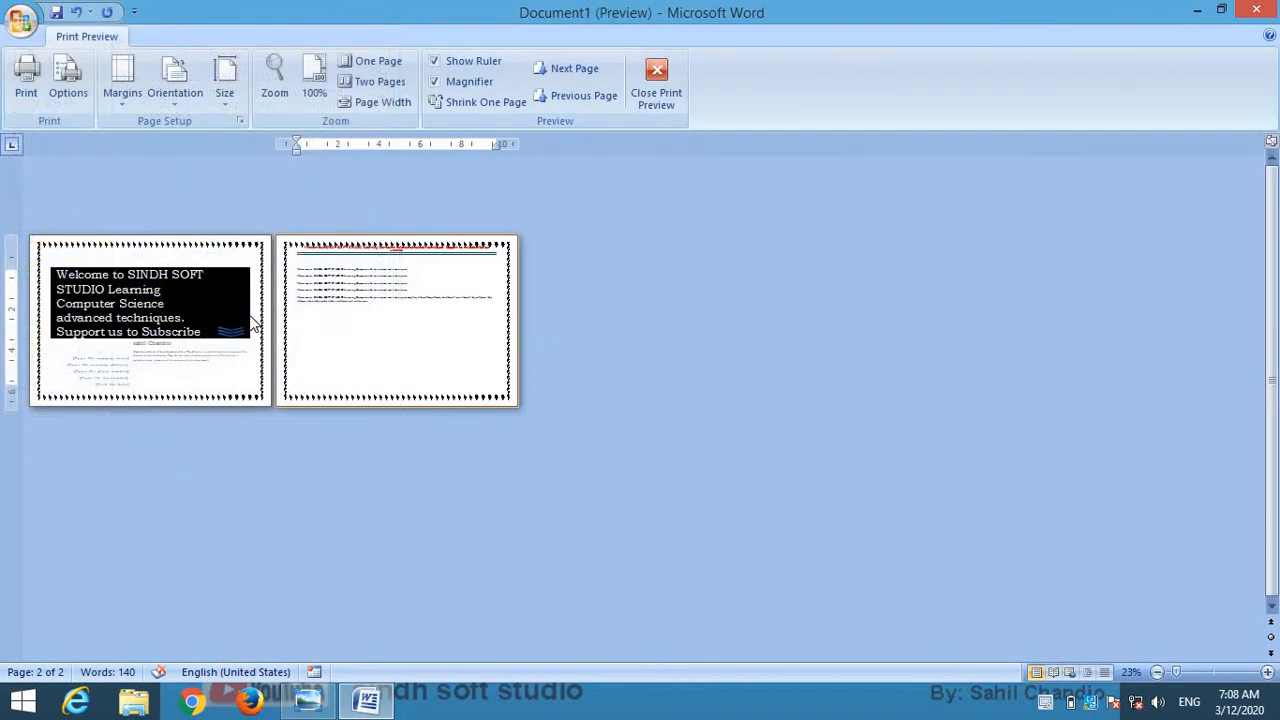
{"action": "left_click", "coordinate": [655, 92]}
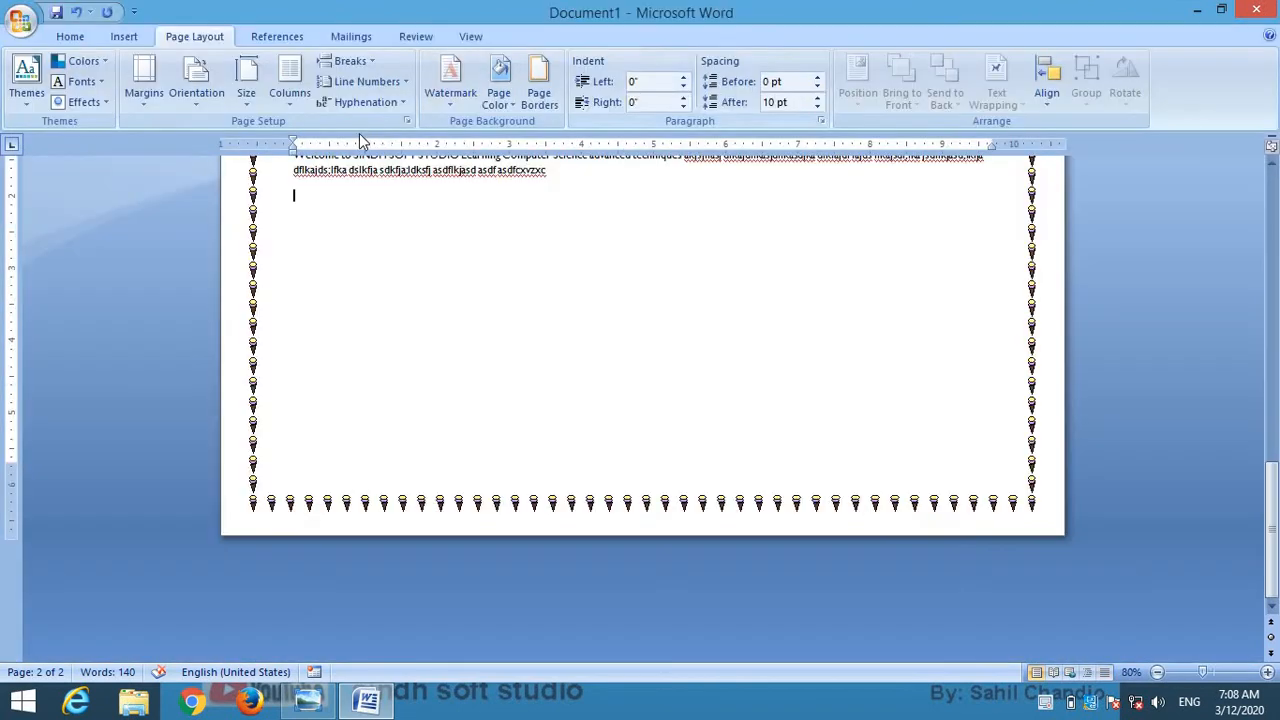
Return the page orientation to Portrait and set the paper size to A3
{"action": "left_click", "coordinate": [211, 81]}
{"action": "left_click", "coordinate": [225, 134]}
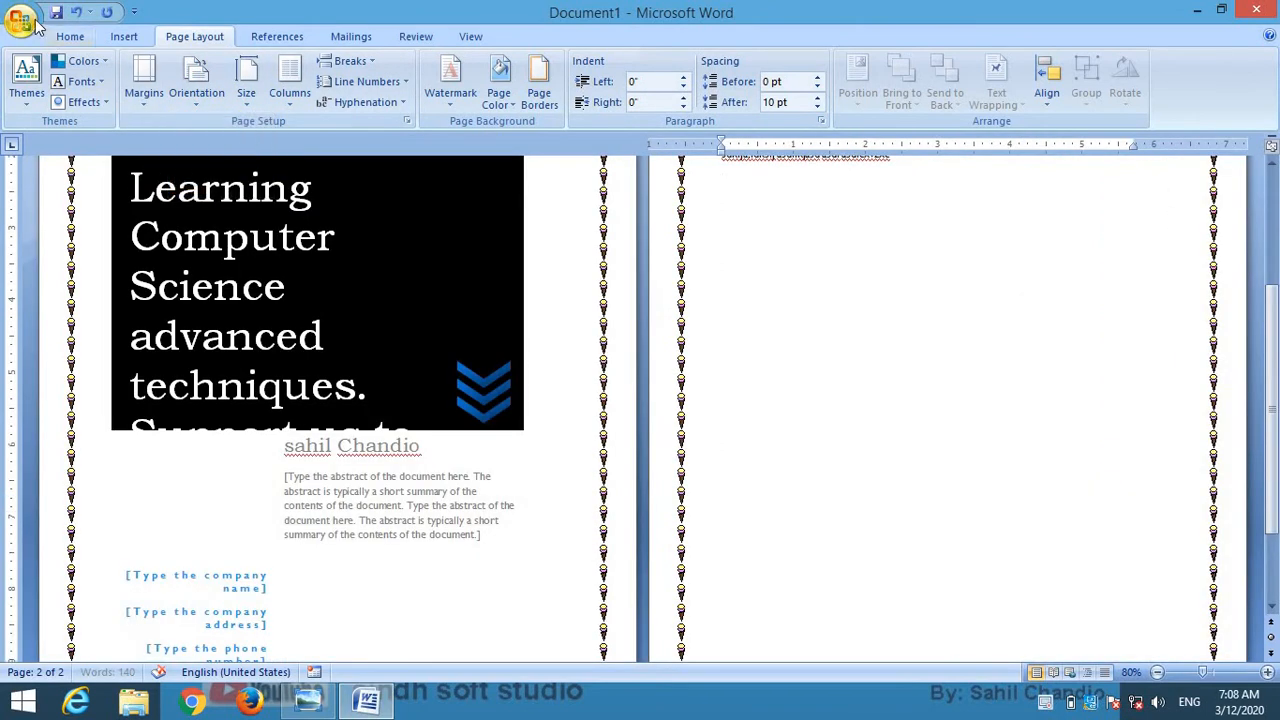
{"action": "scroll", "coordinate": [622, 328], "scroll_direction": "up", "scroll_amount": 5}
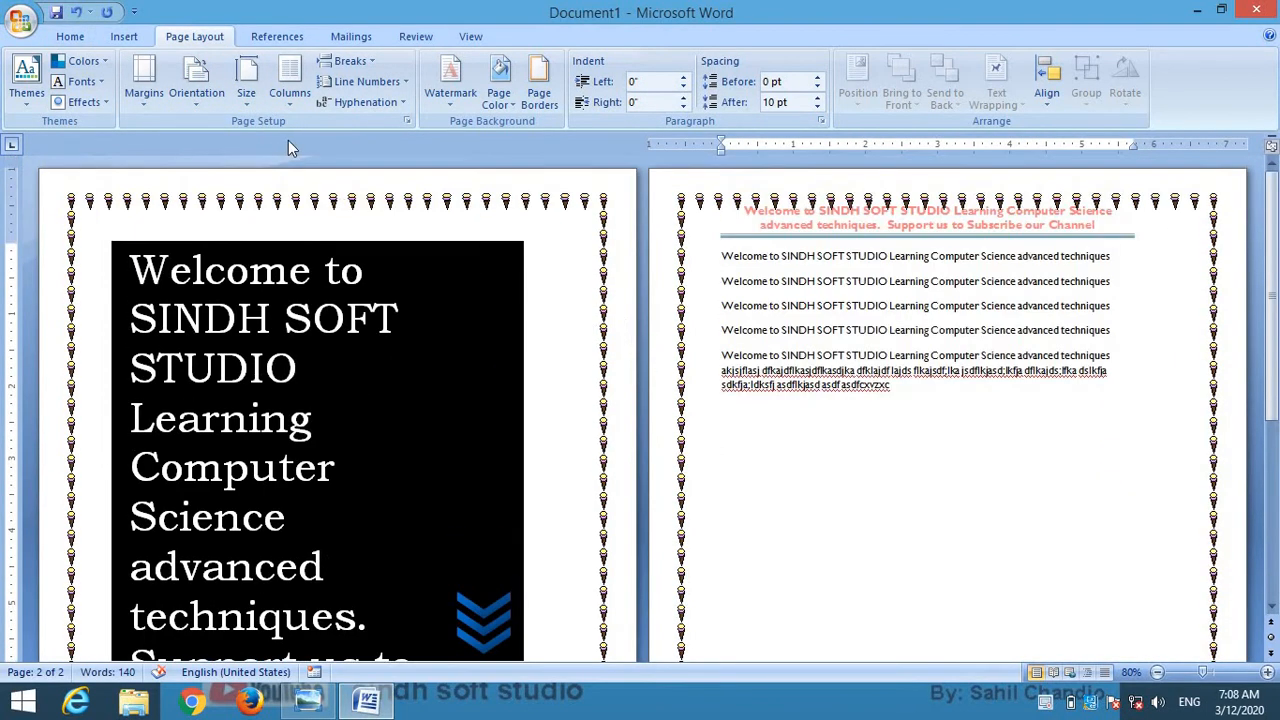
{"action": "left_click", "coordinate": [246, 85]}
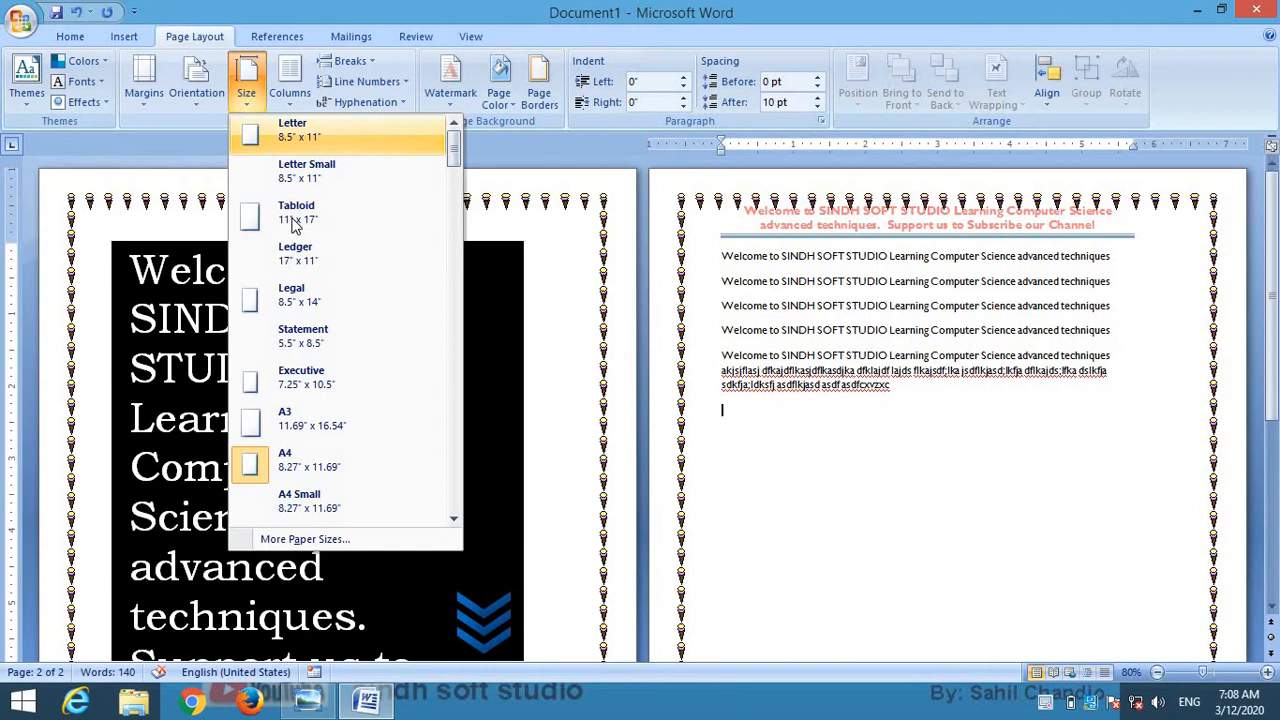
{"action": "left_click", "coordinate": [296, 428]}
{"action": "scroll", "coordinate": [395, 320], "scroll_direction": "up", "scroll_amount": 8}
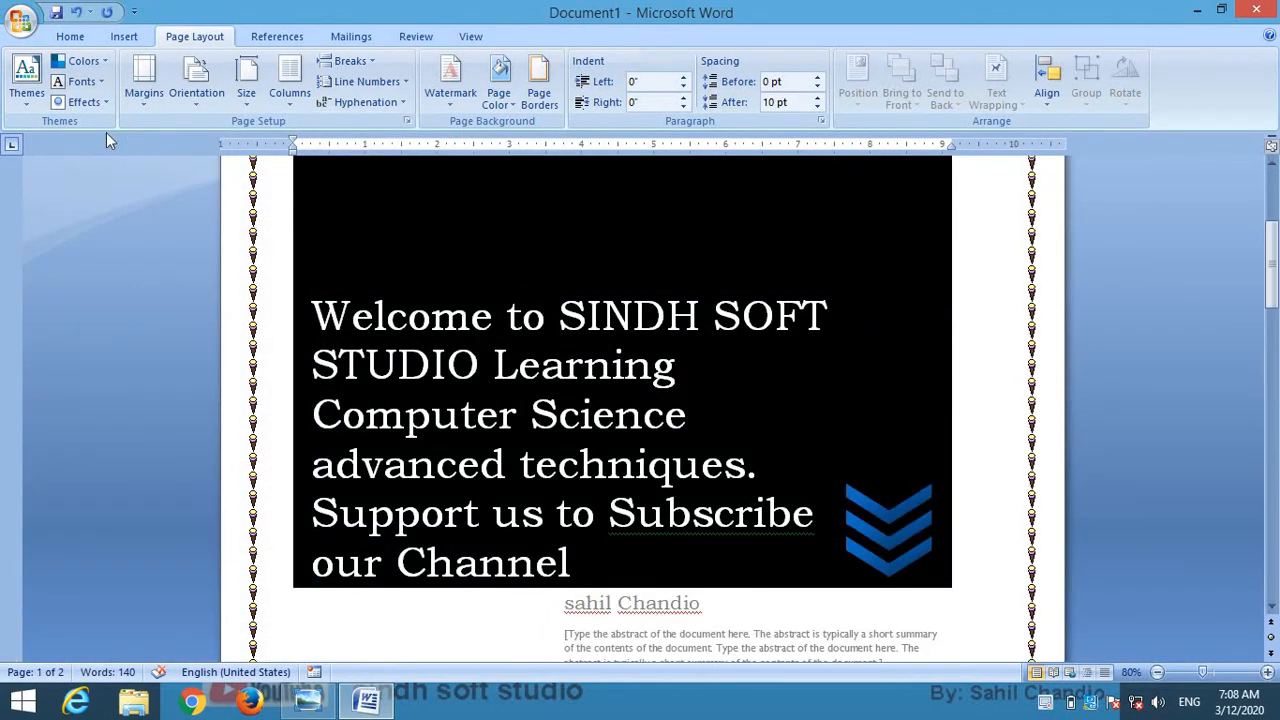
Try Landscape orientation on the A3 pages, check them in print preview, and return to Portrait
{"action": "left_click", "coordinate": [192, 99]}
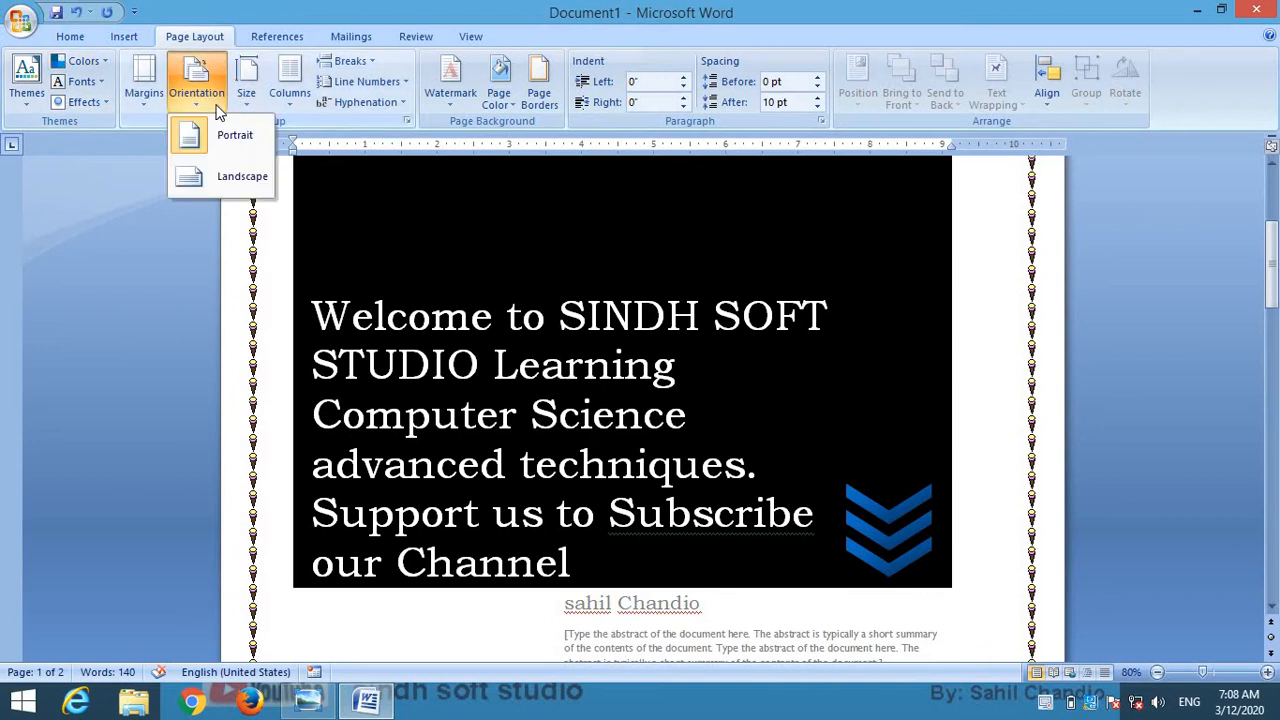
{"action": "left_click", "coordinate": [237, 176]}
{"action": "left_click", "coordinate": [20, 20]}
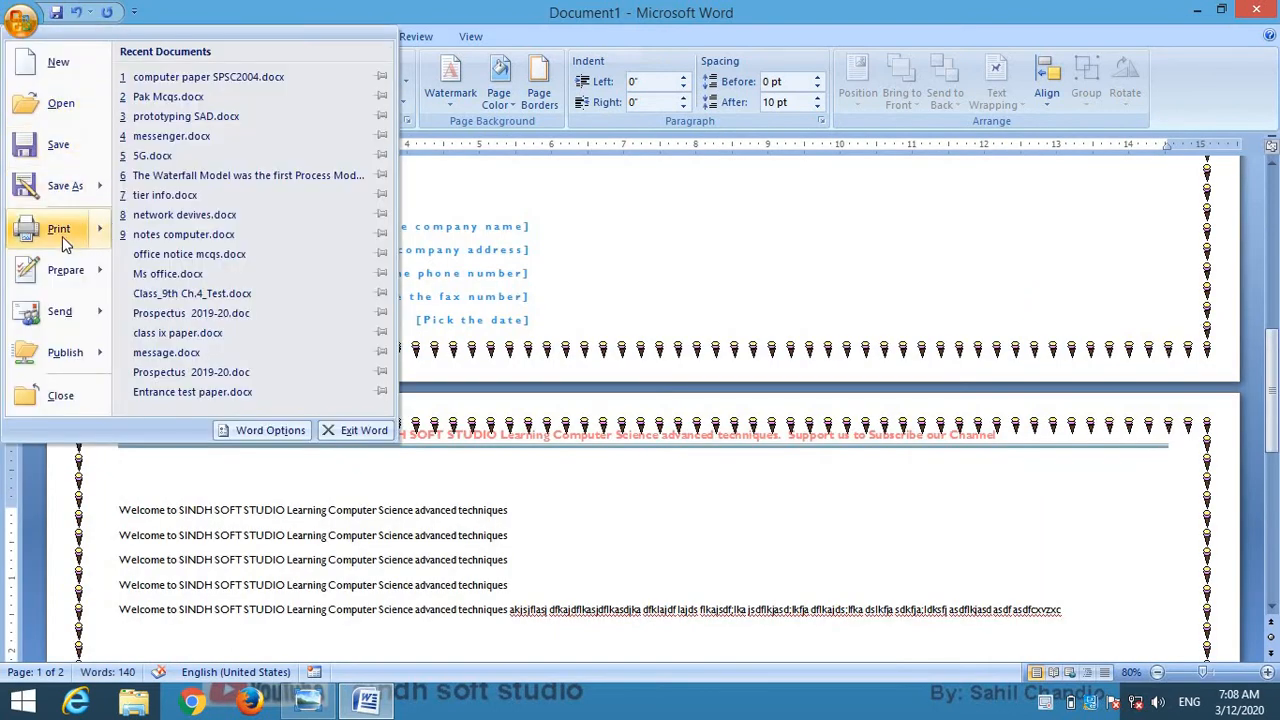
{"action": "left_click", "coordinate": [200, 256]}
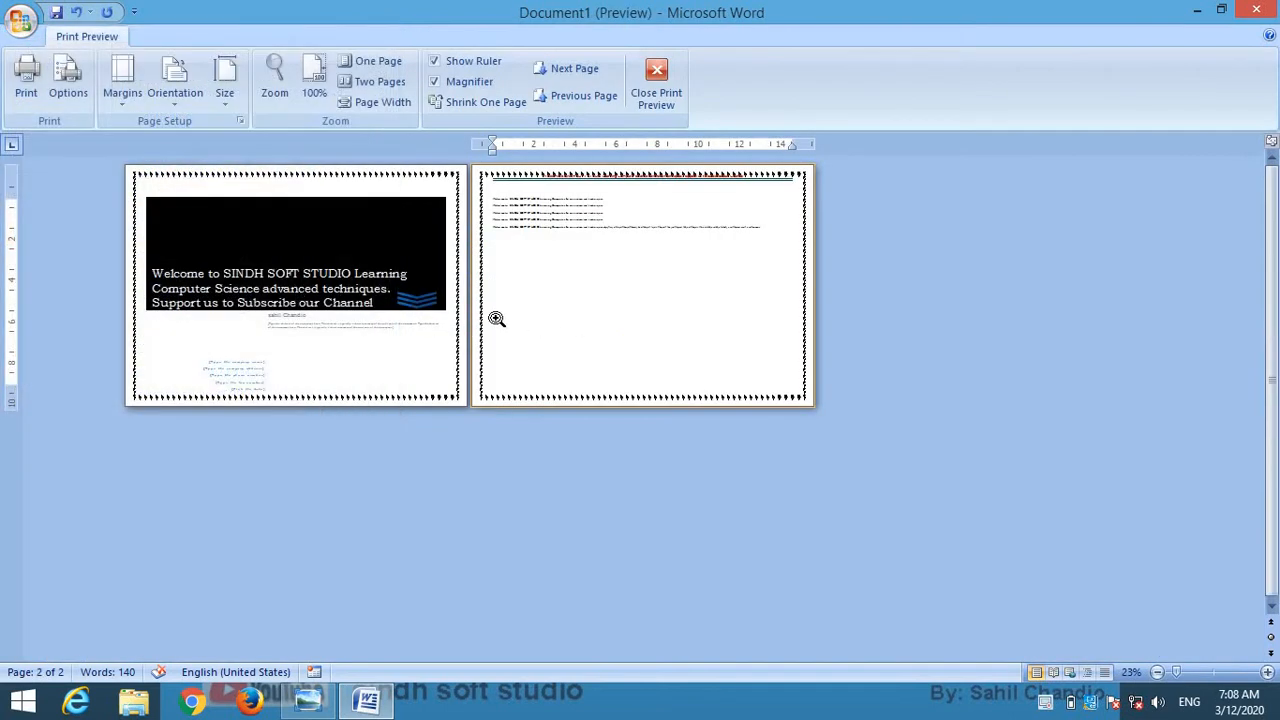
{"action": "left_click", "coordinate": [660, 86]}
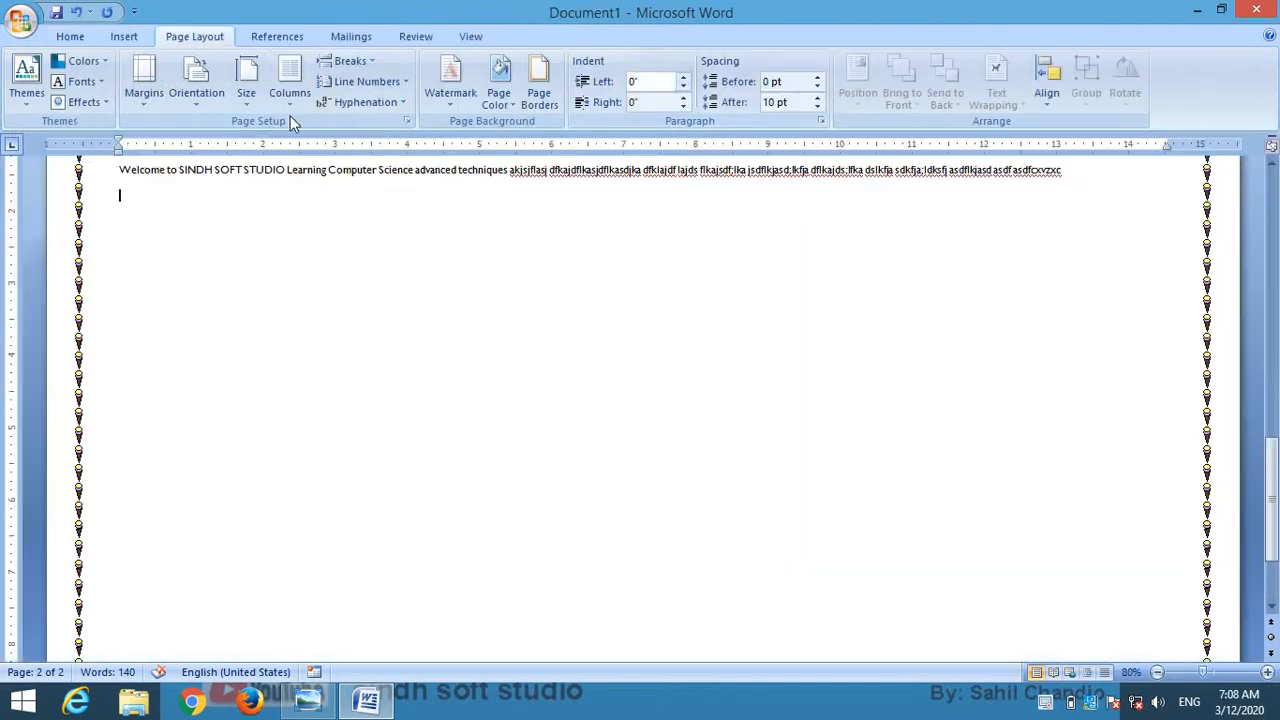
{"action": "left_click", "coordinate": [224, 89]}
{"action": "left_click", "coordinate": [229, 138]}
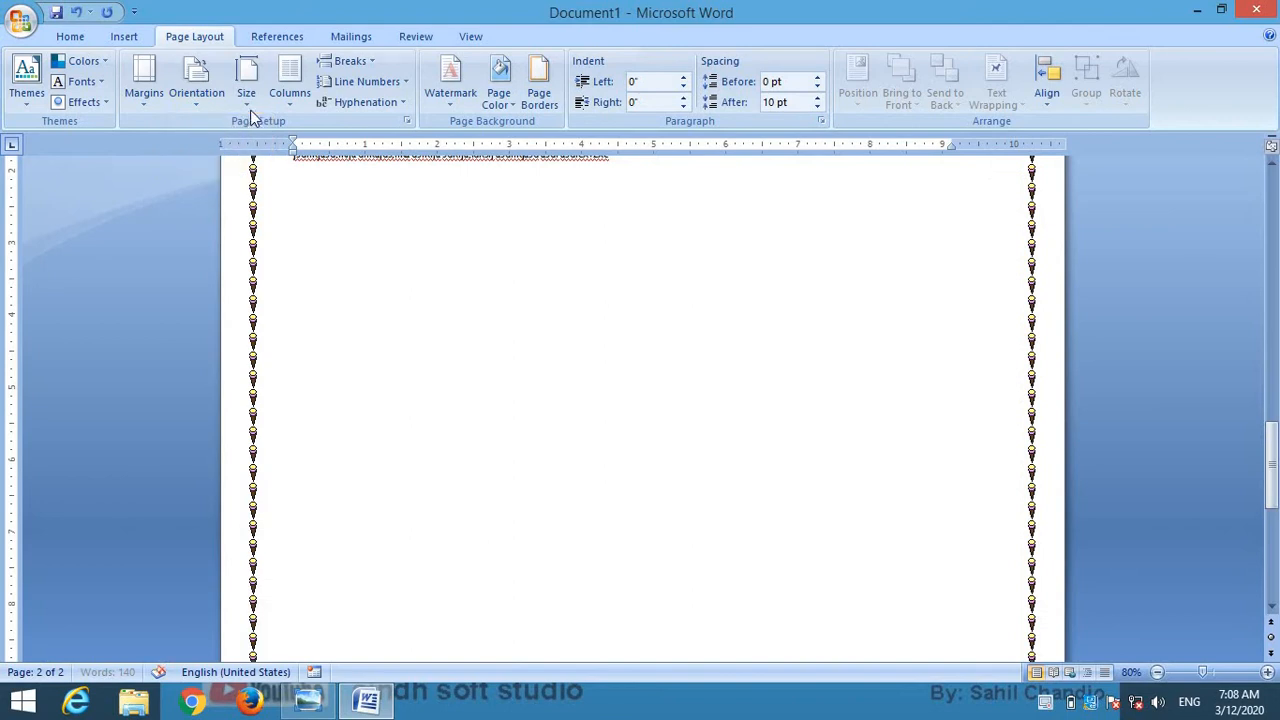
Set the paper size to Legal, check the pages in print preview, and return to the document
{"action": "left_click", "coordinate": [247, 95]}
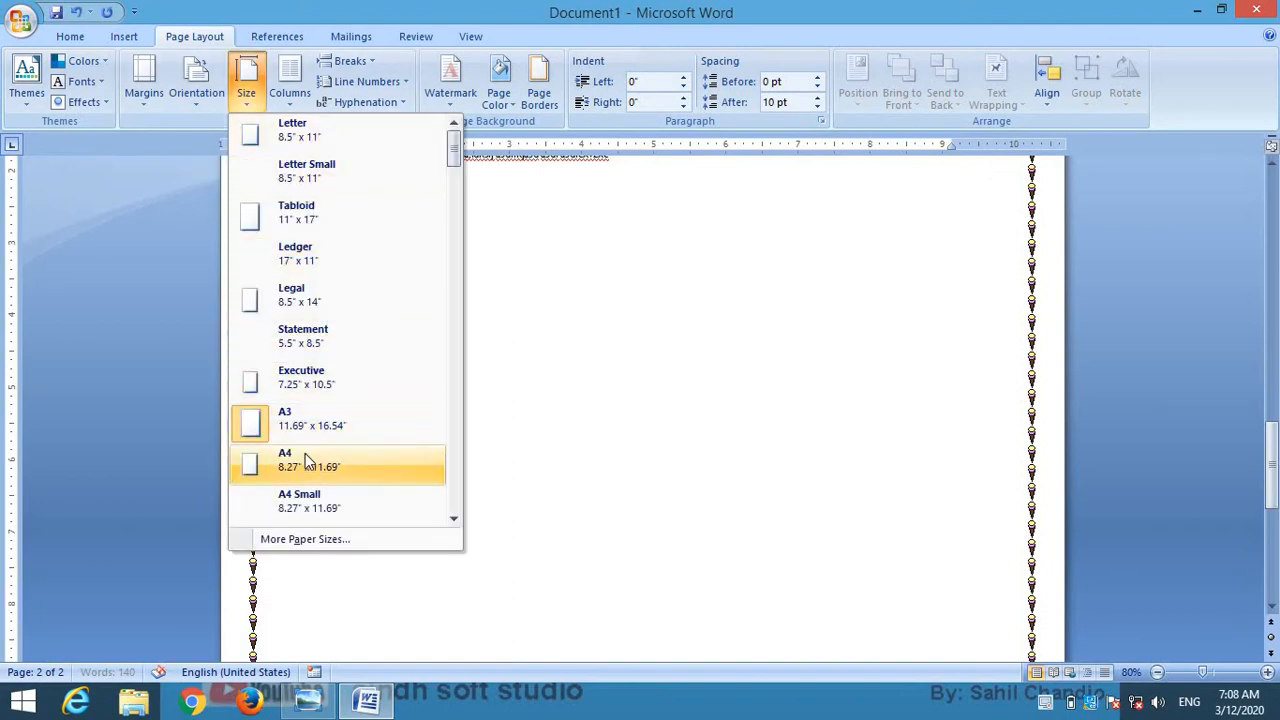
{"action": "left_click", "coordinate": [309, 295]}
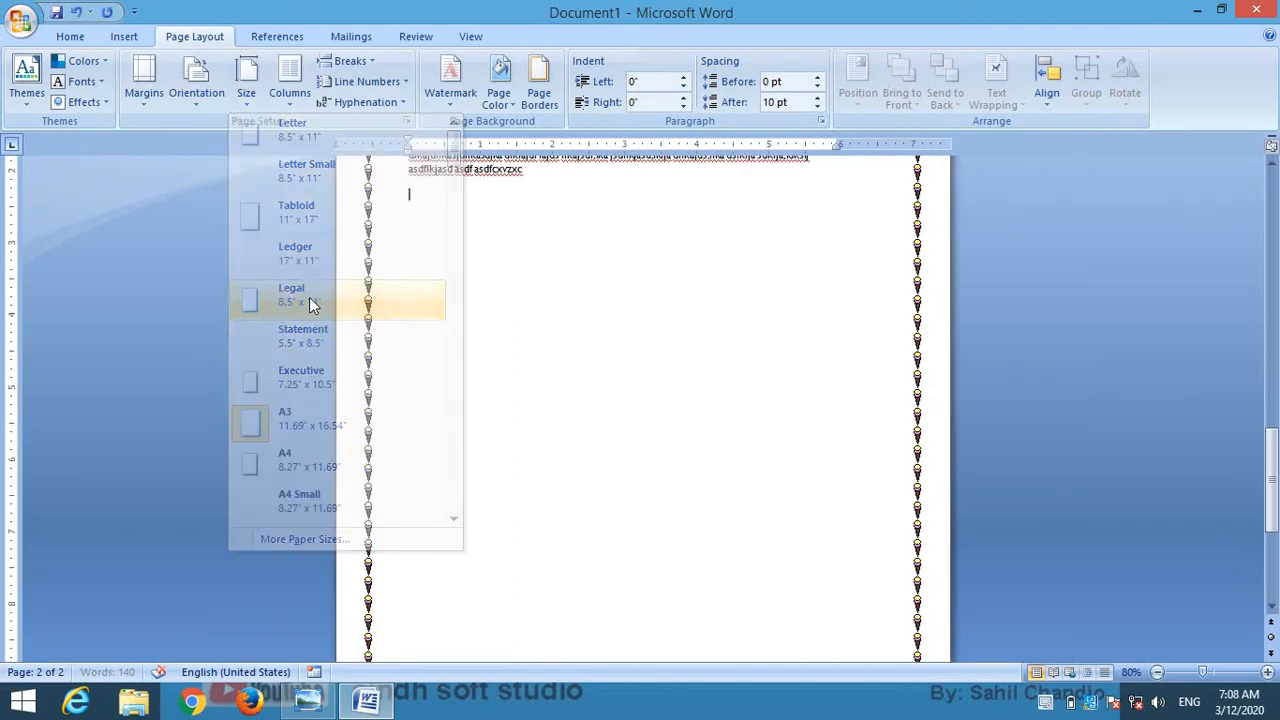
{"action": "left_click", "coordinate": [22, 22]}
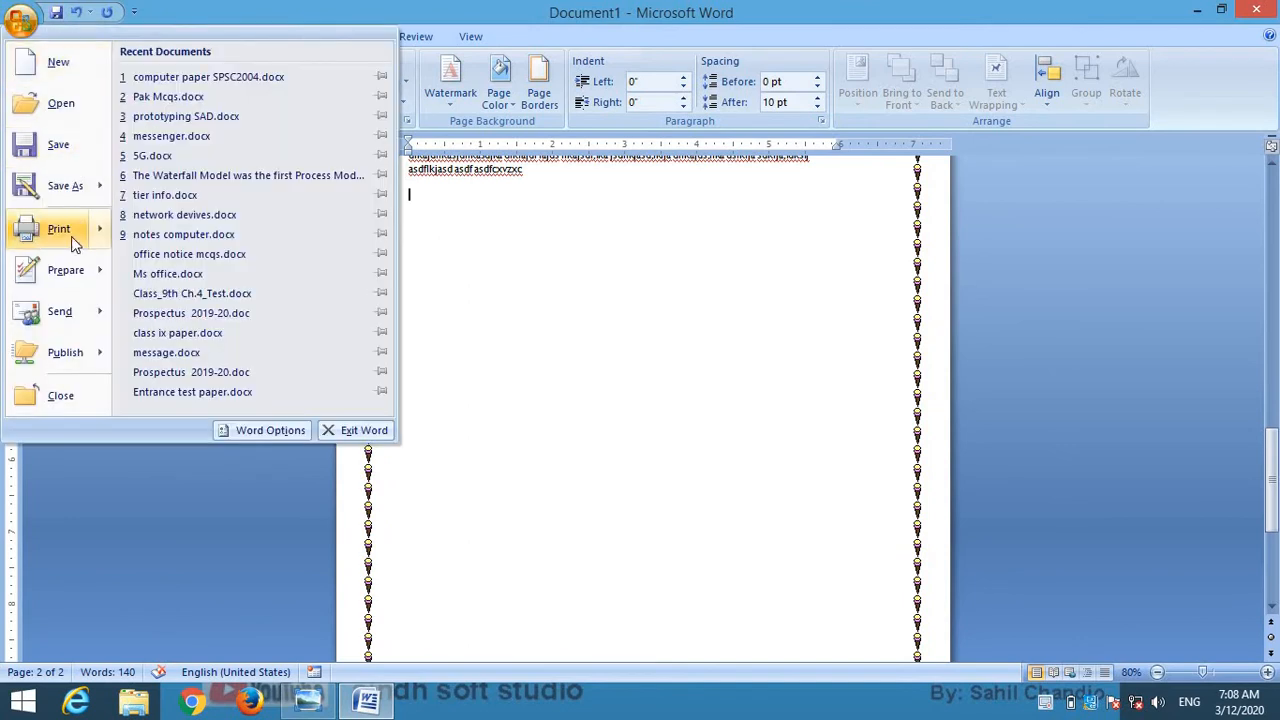
{"action": "mouse_move", "coordinate": [72, 244]}
{"action": "left_click", "coordinate": [230, 178]}
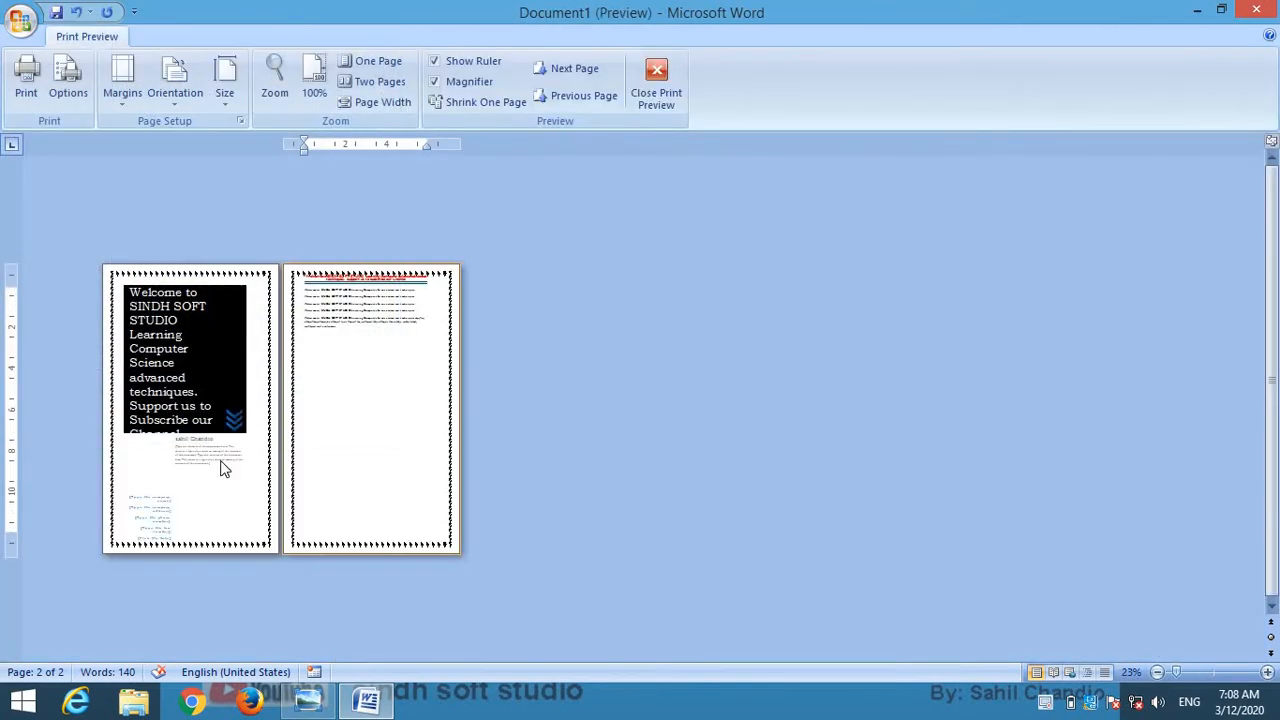
{"action": "left_click", "coordinate": [657, 88]}
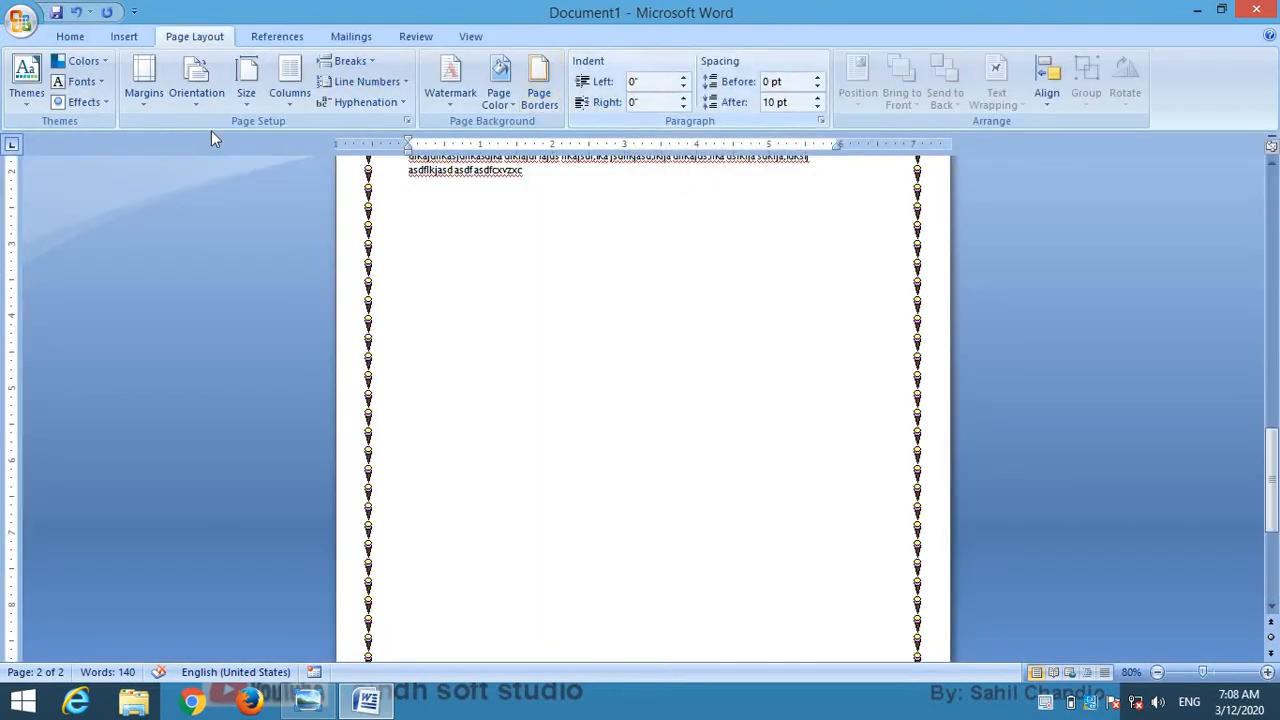
Arrange the document text in two columns
{"action": "left_click", "coordinate": [289, 98]}
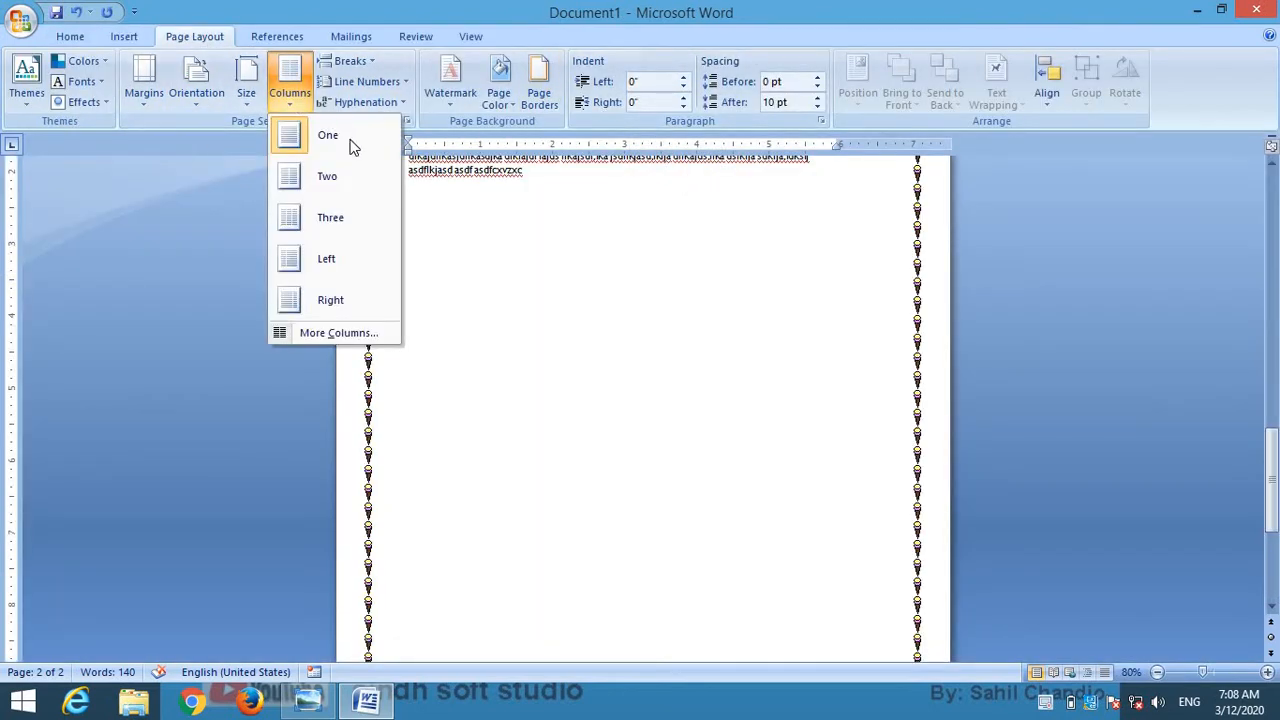
{"action": "left_click", "coordinate": [715, 287]}
{"action": "scroll", "coordinate": [715, 287], "scroll_direction": "up", "scroll_amount": 10}
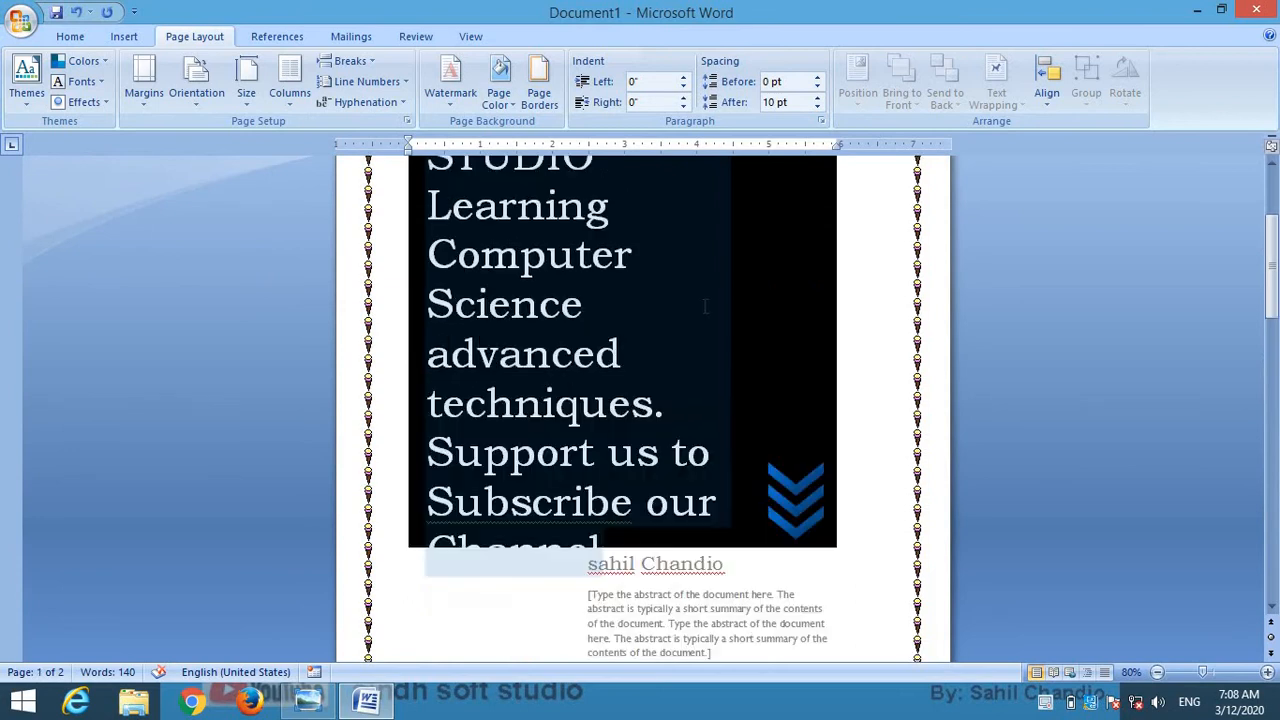
{"action": "scroll", "coordinate": [694, 277], "scroll_direction": "down", "scroll_amount": 6}
{"action": "scroll", "coordinate": [445, 313], "scroll_direction": "up", "scroll_amount": 3}
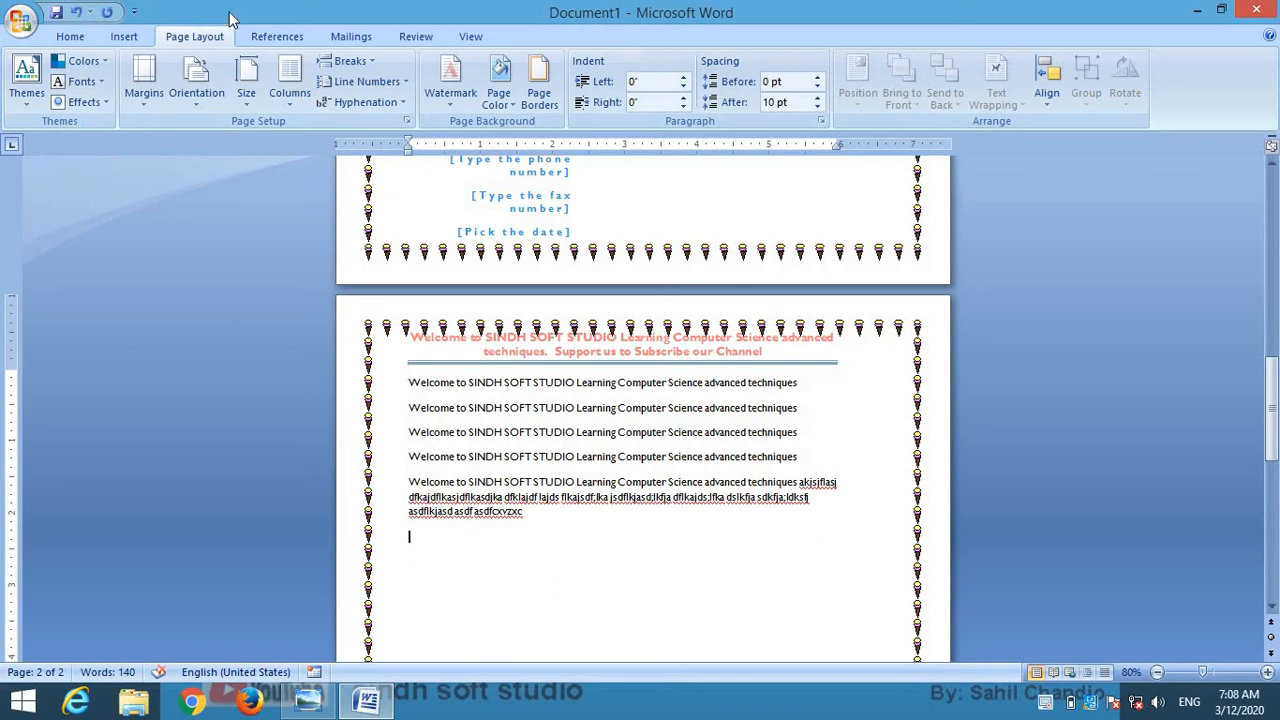
{"action": "left_click", "coordinate": [289, 78]}
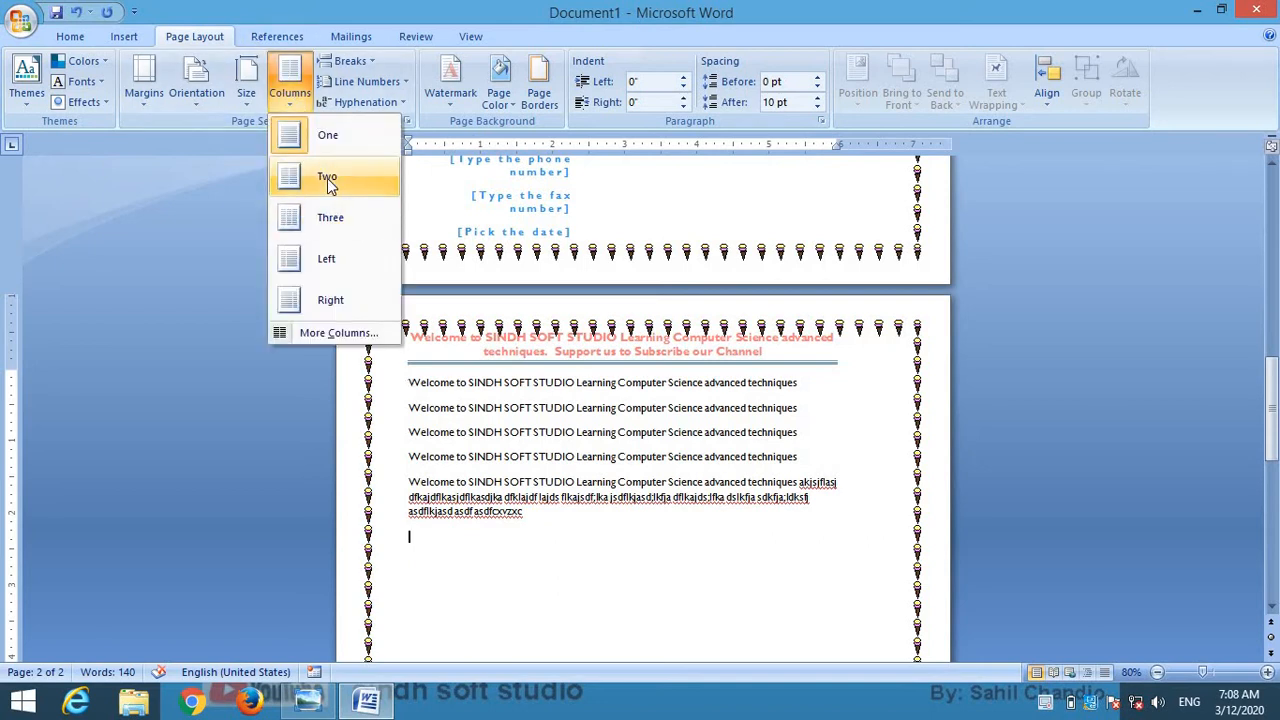
{"action": "left_click", "coordinate": [327, 178]}
{"action": "scroll", "coordinate": [640, 350], "scroll_direction": "down", "scroll_amount": 3}
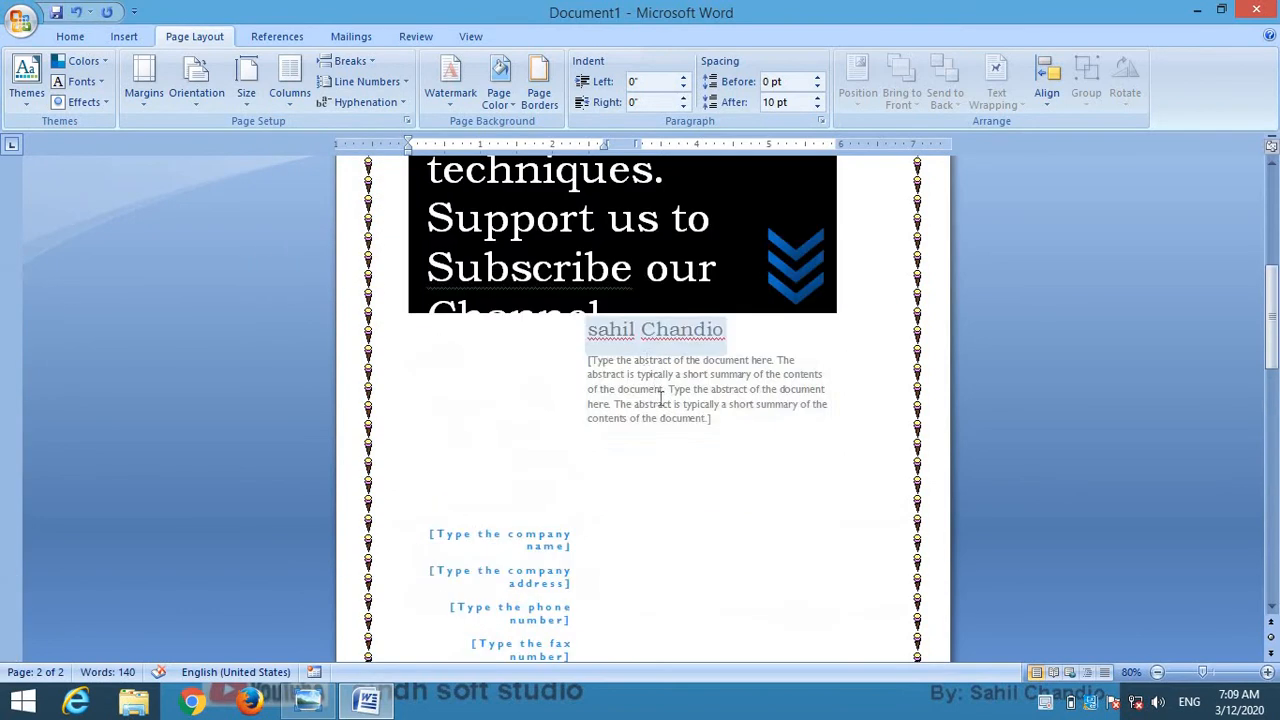
Add the filler text "msdfnas,dnlaksdflaksf" to the end of the last paragraph in the first column
{"action": "type", "text": "m"}
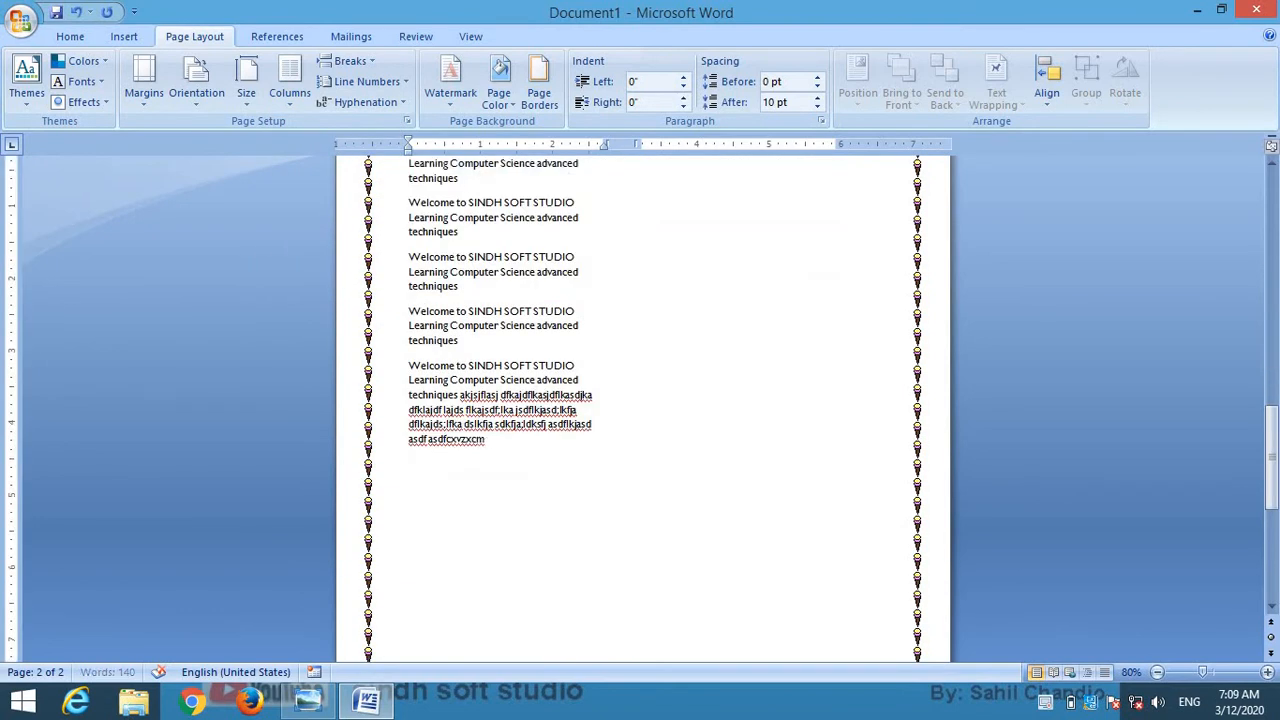
{"action": "type", "text": "sdfnas.dnlaksdflaksf"}
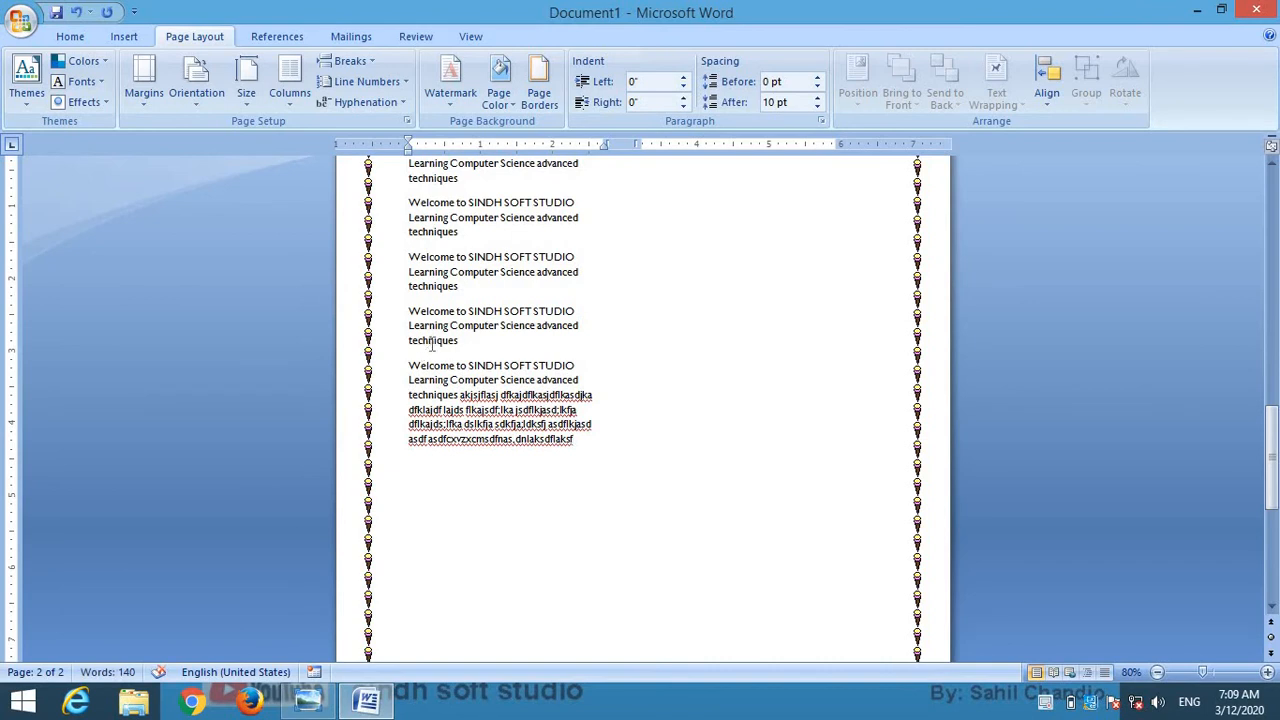
{"action": "scroll", "coordinate": [552, 562], "scroll_direction": "up", "scroll_amount": 9}
{"action": "scroll", "coordinate": [552, 562], "scroll_direction": "down", "scroll_amount": 6}
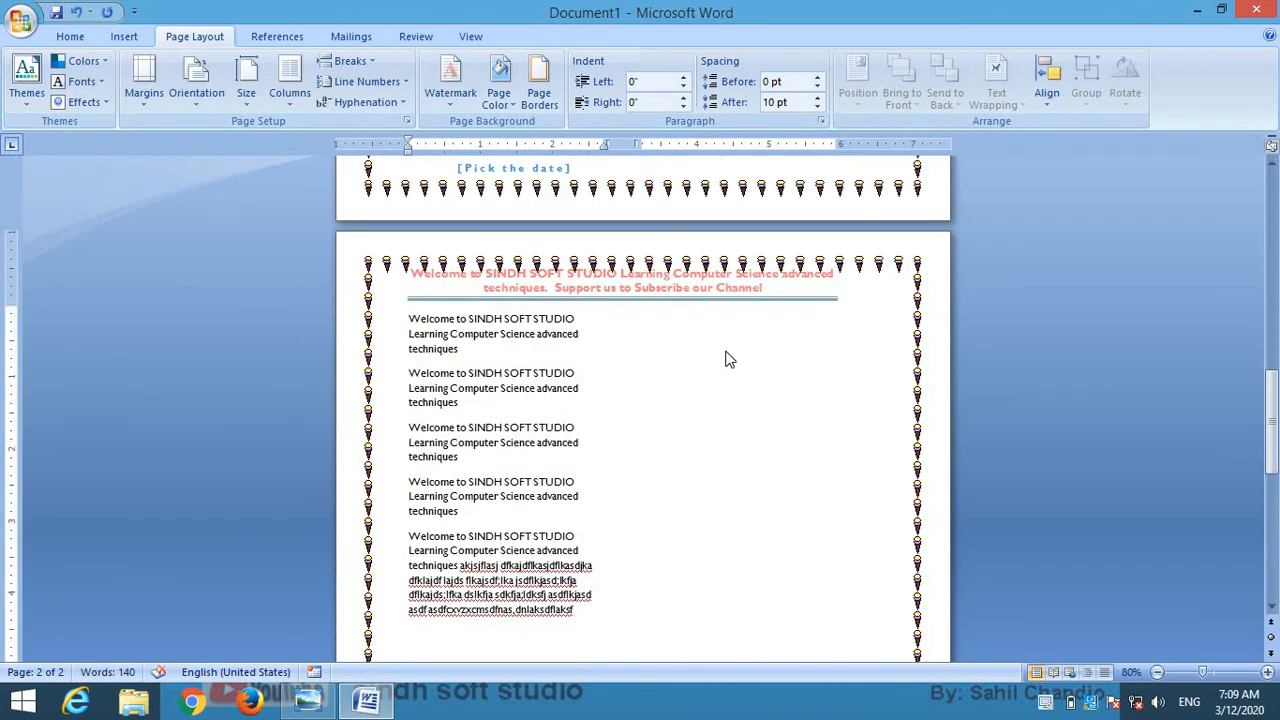
Insert a column break after the last paragraph and fill the second column with sample text beginning "Aasd,HAKJSDHakjsdh KAJHSD"
{"action": "left_click", "coordinate": [358, 63]}
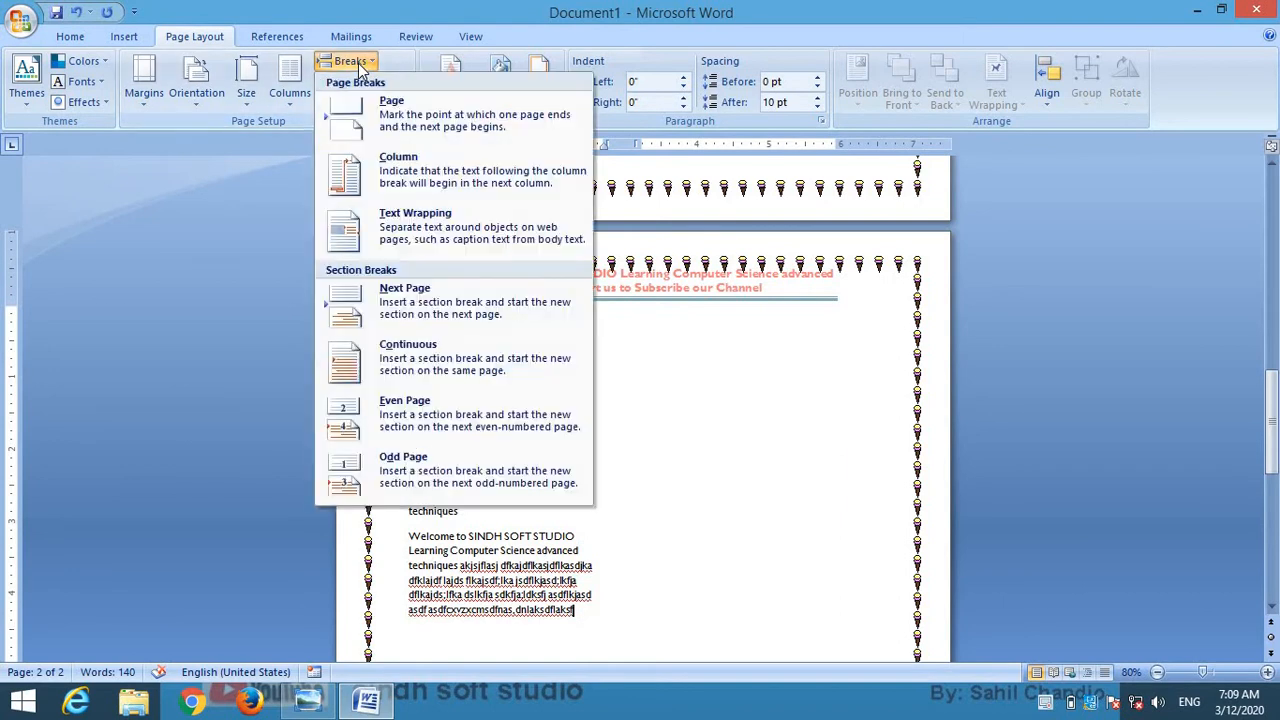
{"action": "left_click", "coordinate": [401, 174]}
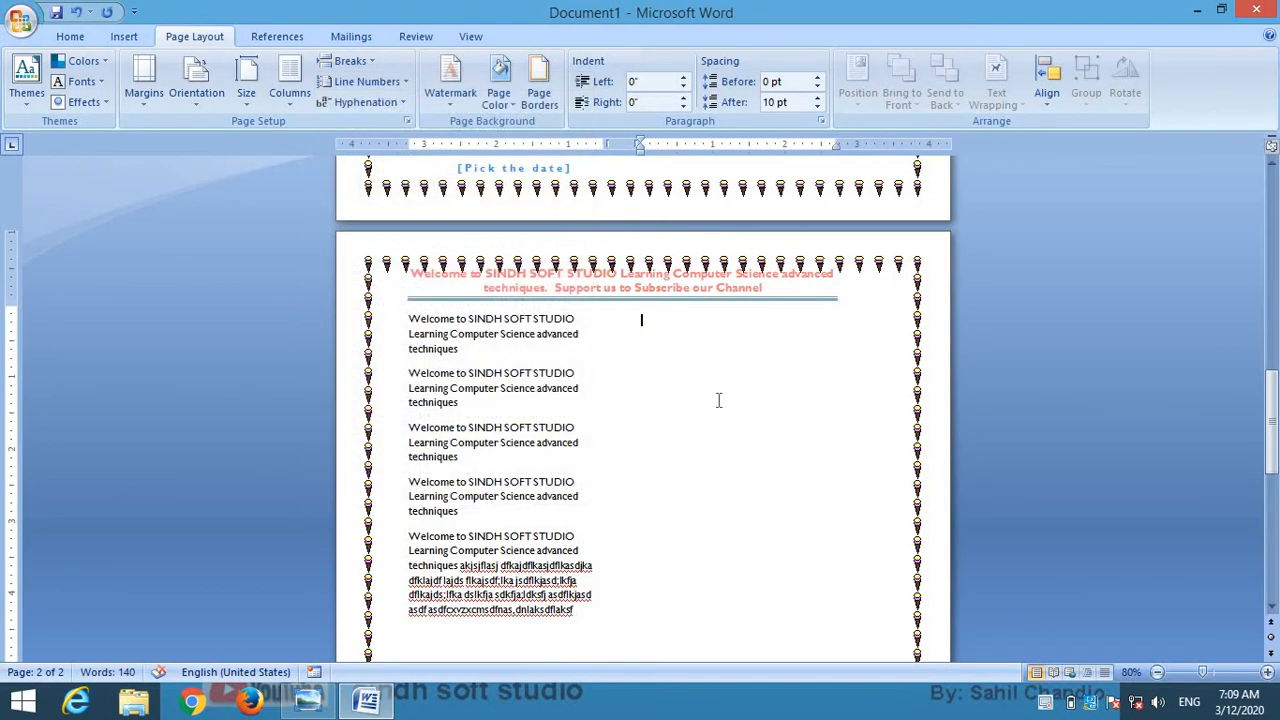
{"action": "type", "text": "Aasd,HAKJSDHakjsdh KAJHSD"}
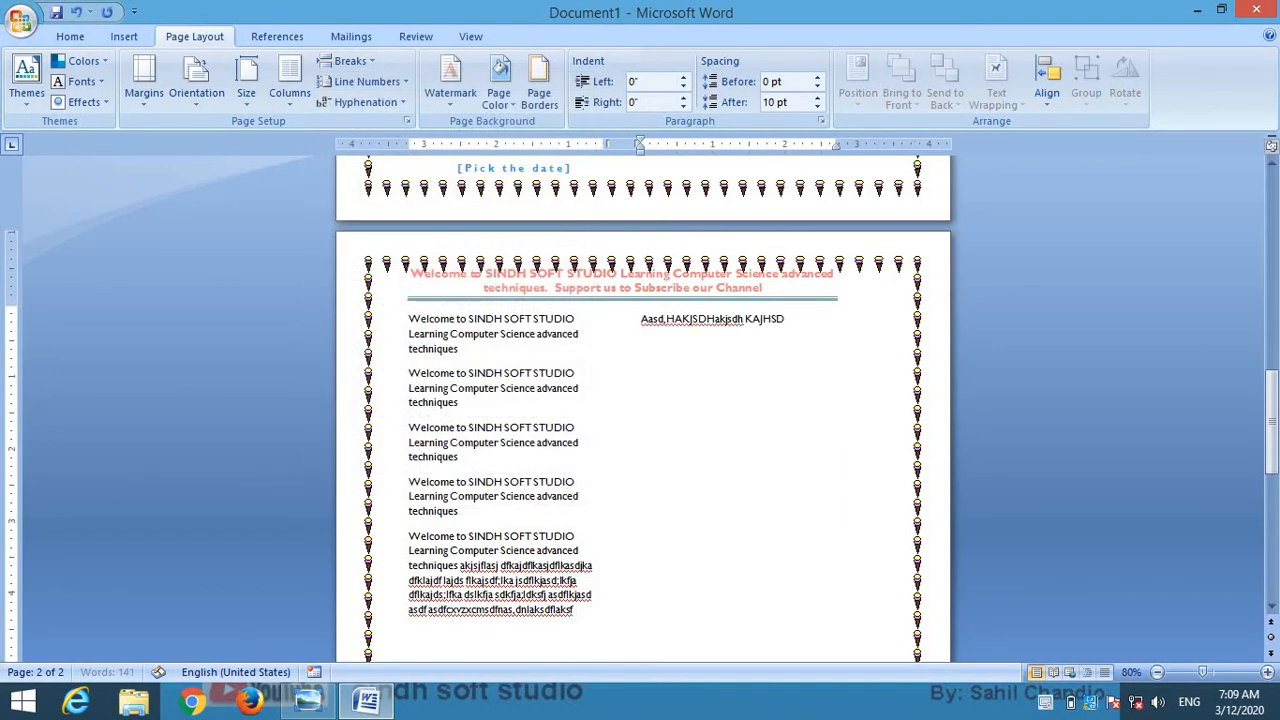
{"action": "type", "text": " kjahsd KJAHSD Kjhas dkjHAS DKJhas dkjHAS DKJha sldkj"}
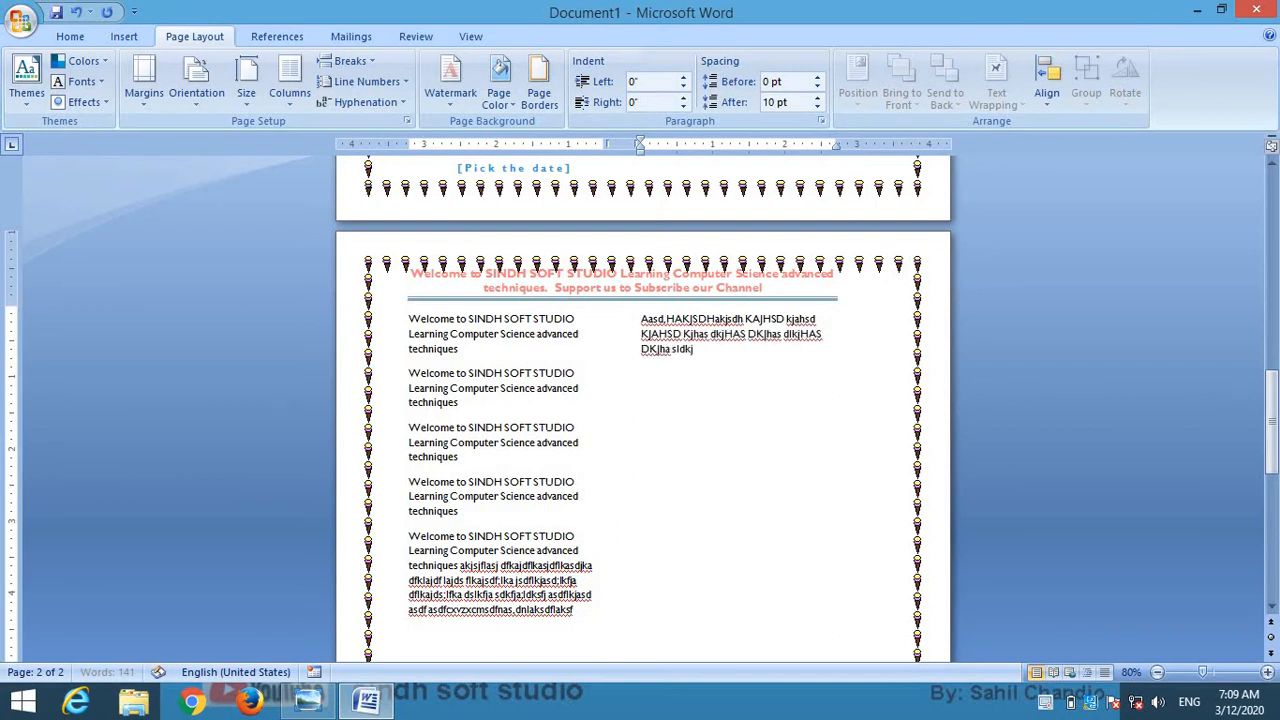
{"action": "type", "text": "hA SDKJHa skjdh ASKJDH akjsdh KAJSD"}
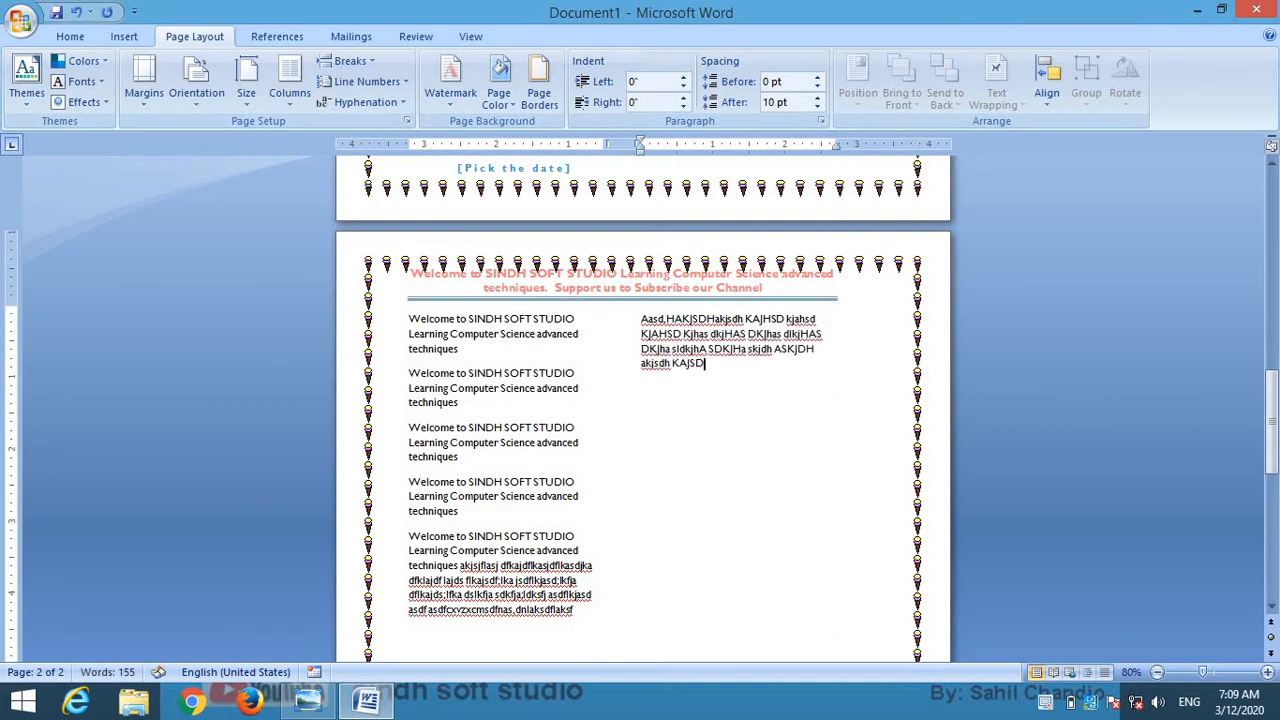
Switch to three columns, then insert a column break and enter "SDAKJSDFHAKSJDF HAKSJDHFASKJDFA KSJHDF KAJSHDF" in the third column
{"action": "left_click", "coordinate": [298, 97]}
{"action": "left_click", "coordinate": [322, 222]}
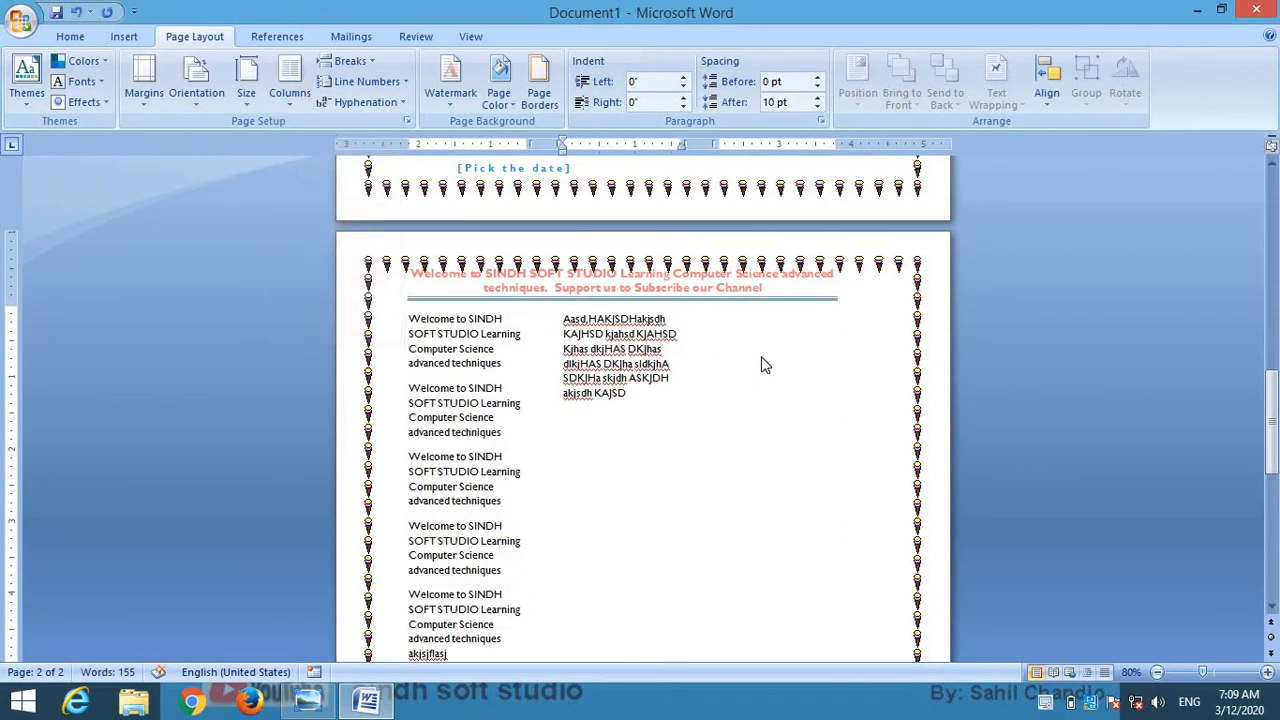
{"action": "left_click", "coordinate": [350, 61]}
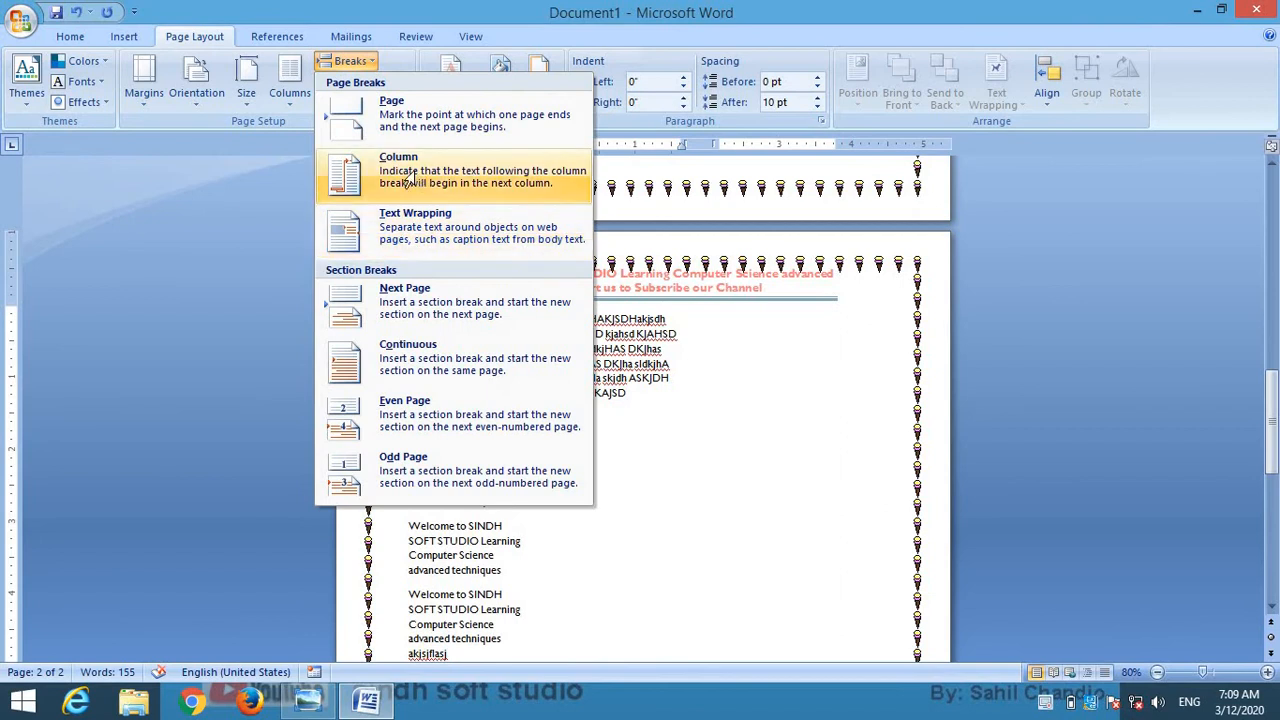
{"action": "left_click", "coordinate": [410, 178]}
{"action": "type", "text": "SD"}
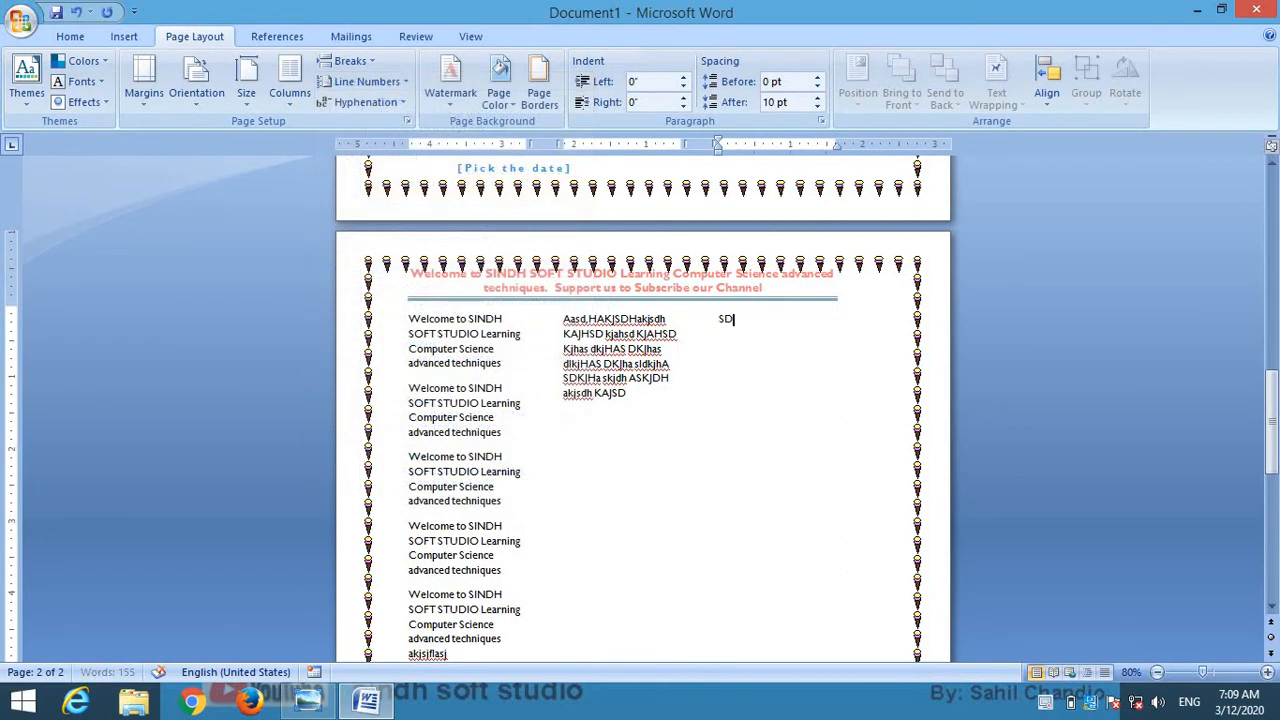
{"action": "type", "text": "AKJSDFHAKSJDF HAKSJDHFASKJDFA KSJHDF KAJSHDF"}
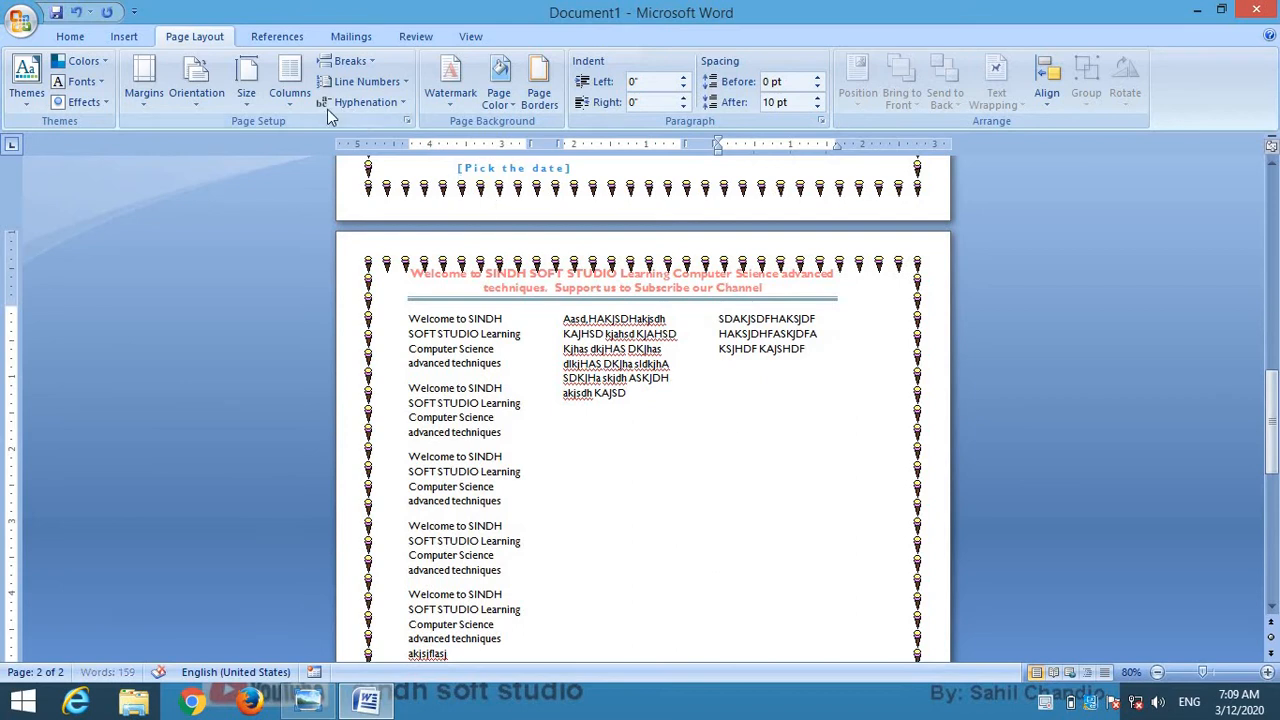
Try a custom layout of eight equal-width columns on the whole document
{"action": "left_click", "coordinate": [299, 102]}
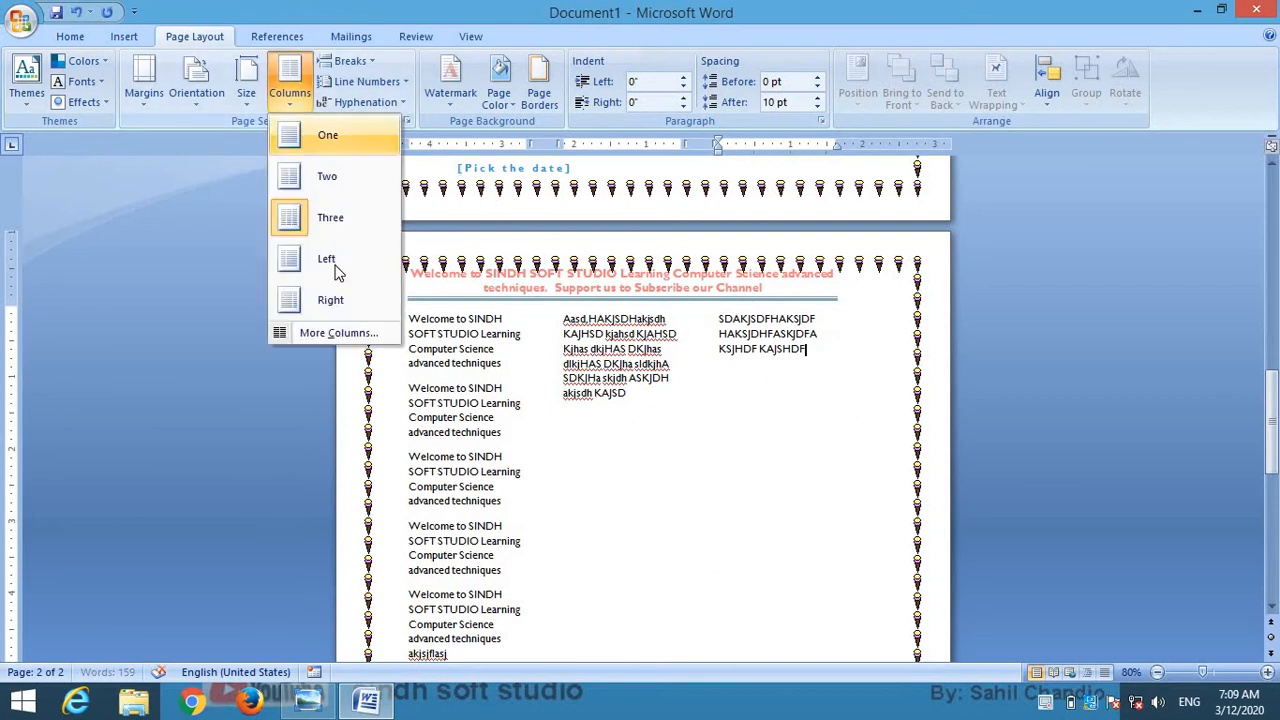
{"action": "left_click", "coordinate": [327, 335]}
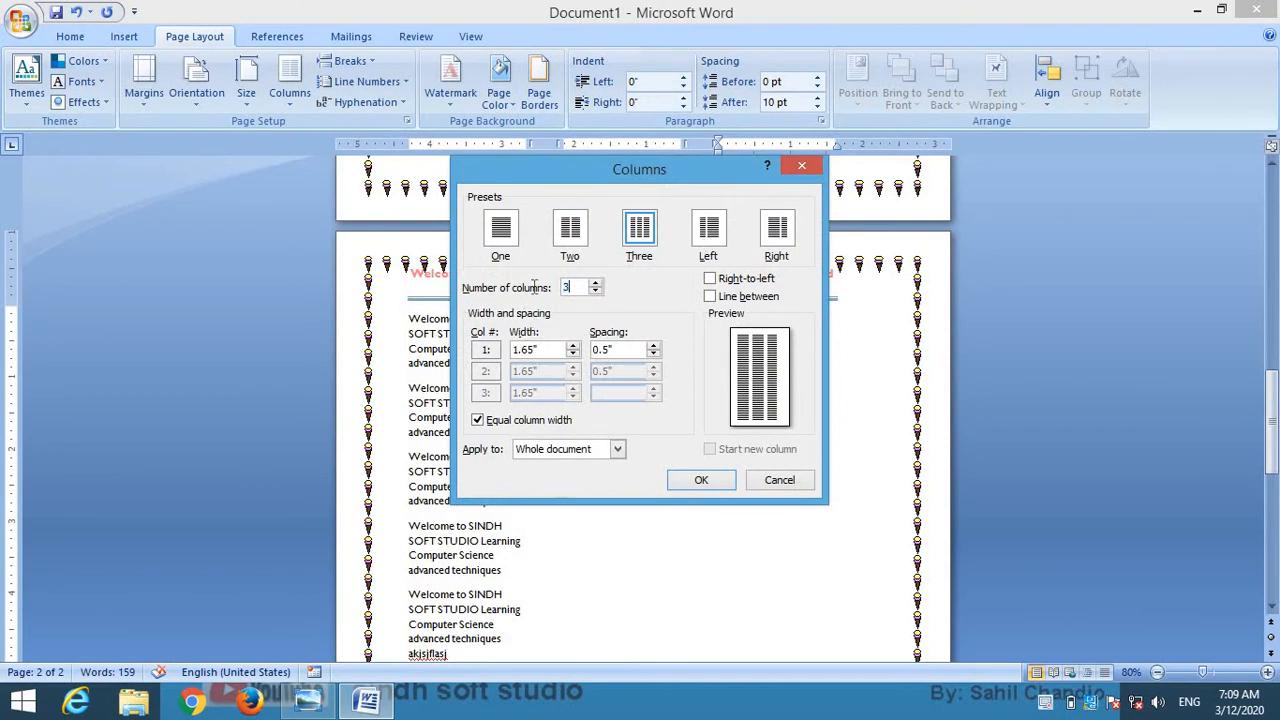
{"action": "double_click", "coordinate": [573, 286]}
{"action": "left_click", "coordinate": [595, 283]}
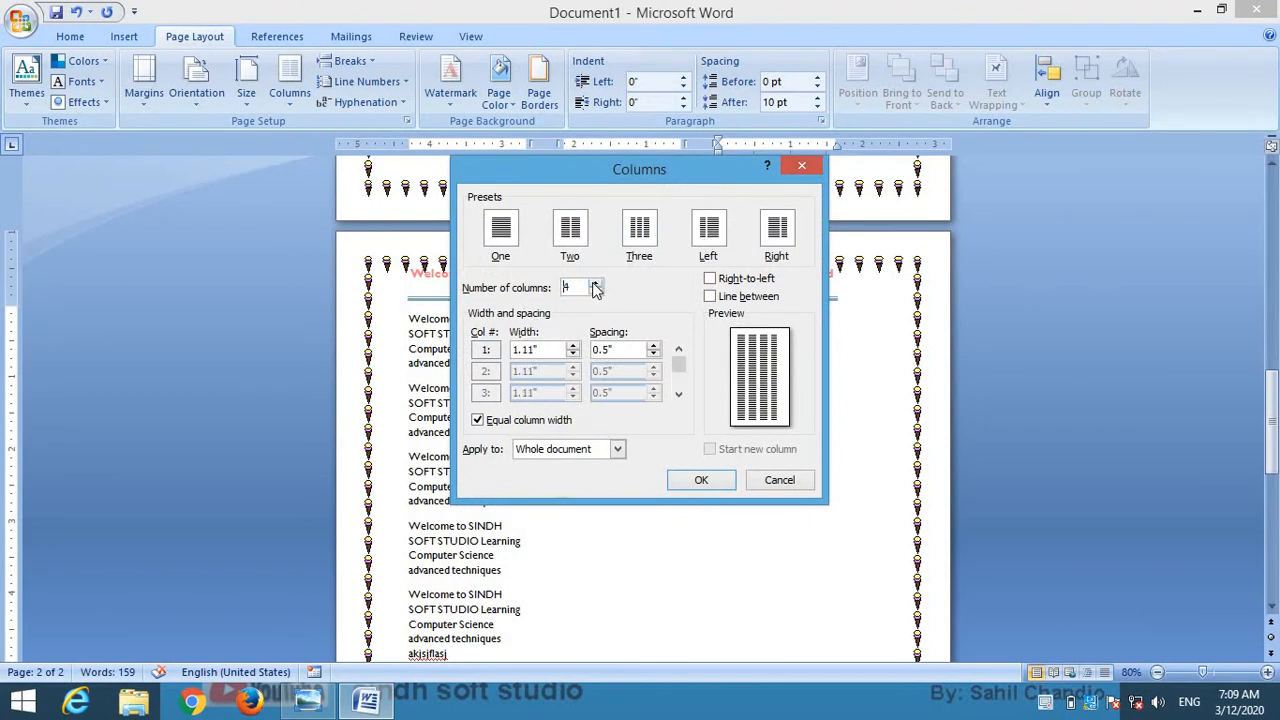
{"action": "left_click", "coordinate": [595, 283]}
{"action": "left_click", "coordinate": [595, 283]}
{"action": "left_click", "coordinate": [595, 283]}
{"action": "left_click", "coordinate": [595, 283]}
{"action": "left_click", "coordinate": [701, 480]}
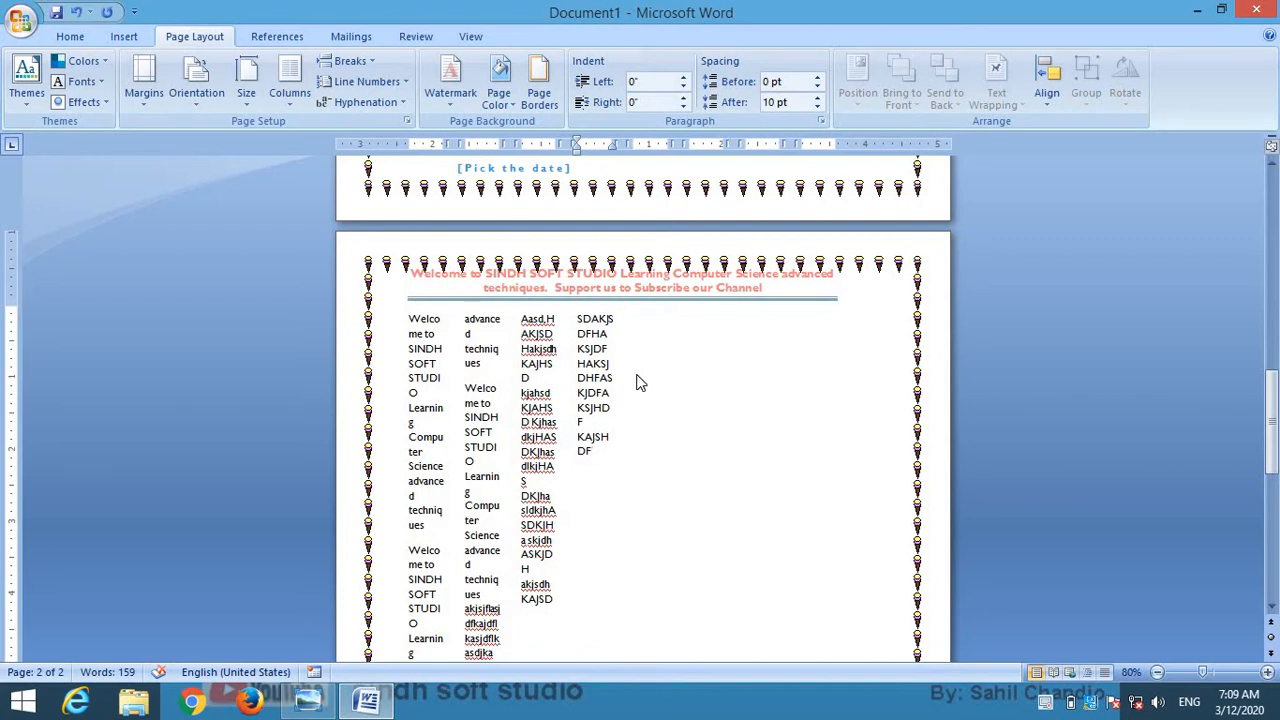
Return the document to a single column and look through its pages
{"action": "left_click", "coordinate": [290, 85]}
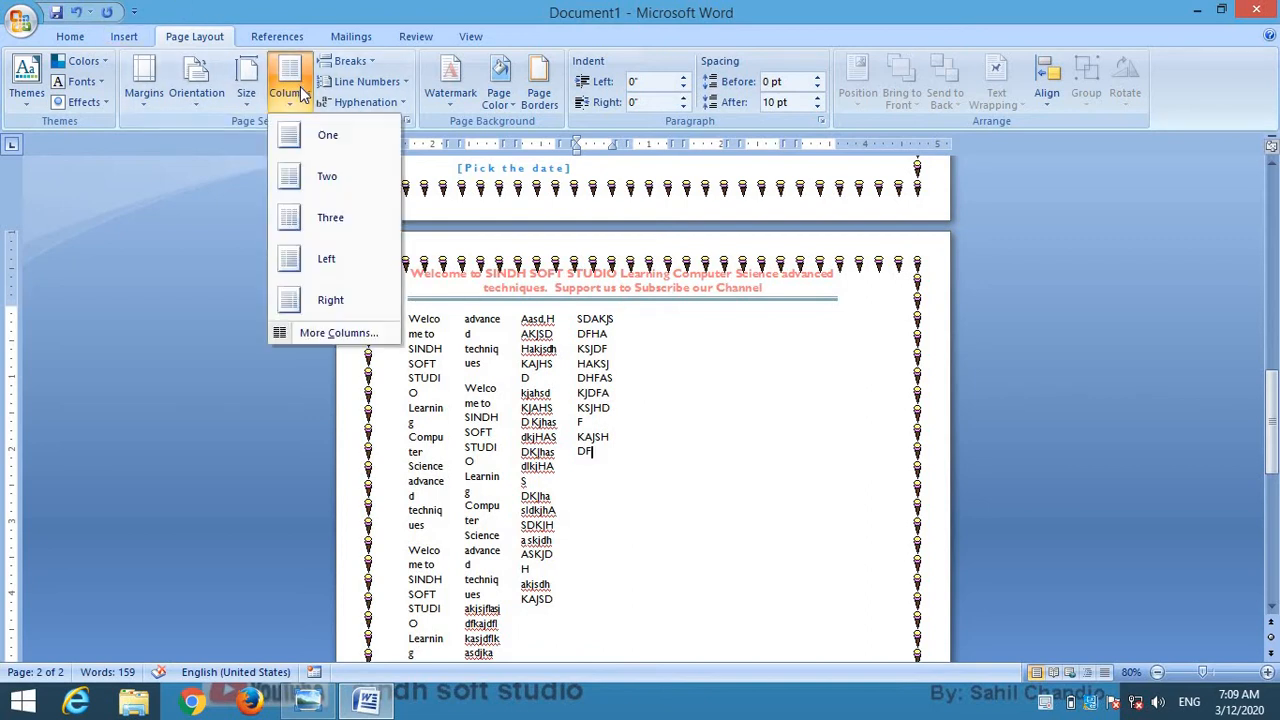
{"action": "left_click", "coordinate": [330, 135]}
{"action": "scroll", "coordinate": [686, 466], "scroll_direction": "down", "scroll_amount": 10}
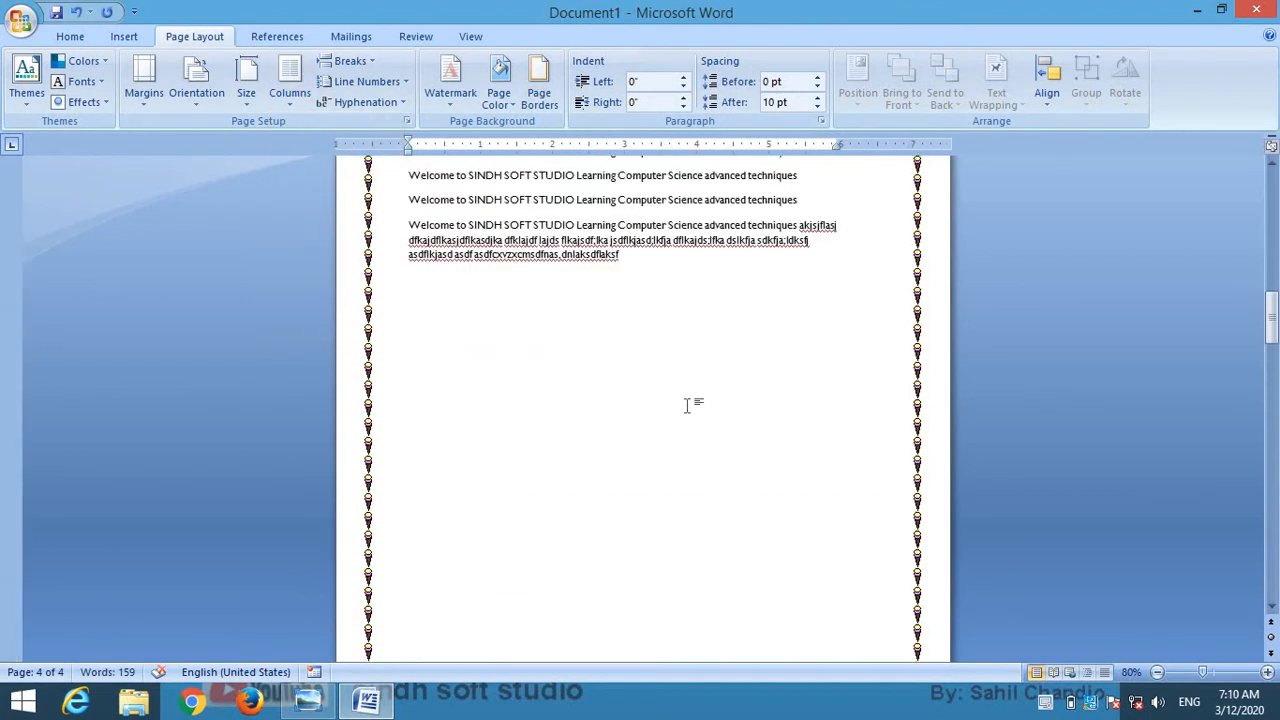
{"action": "scroll", "coordinate": [688, 404], "scroll_direction": "down", "scroll_amount": 10}
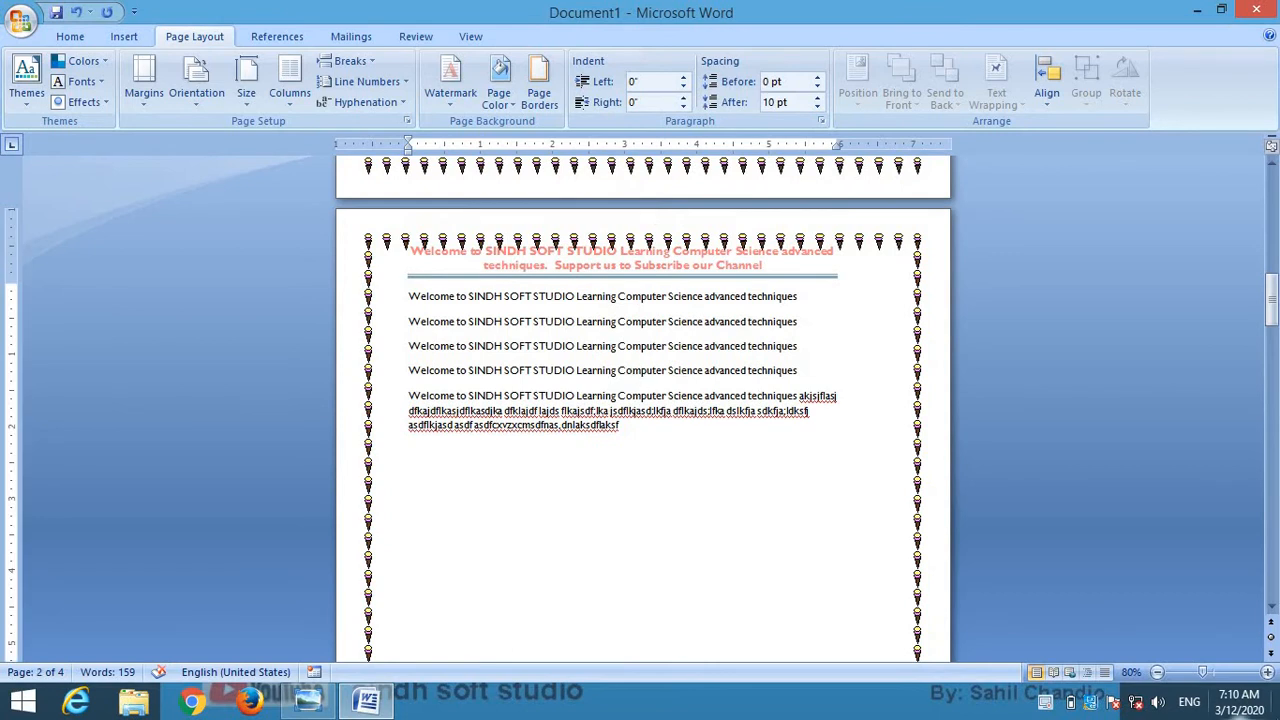
Enlarge the view of the body text to 132% and open the line numbering choices
{"action": "left_click", "coordinate": [1218, 676]}
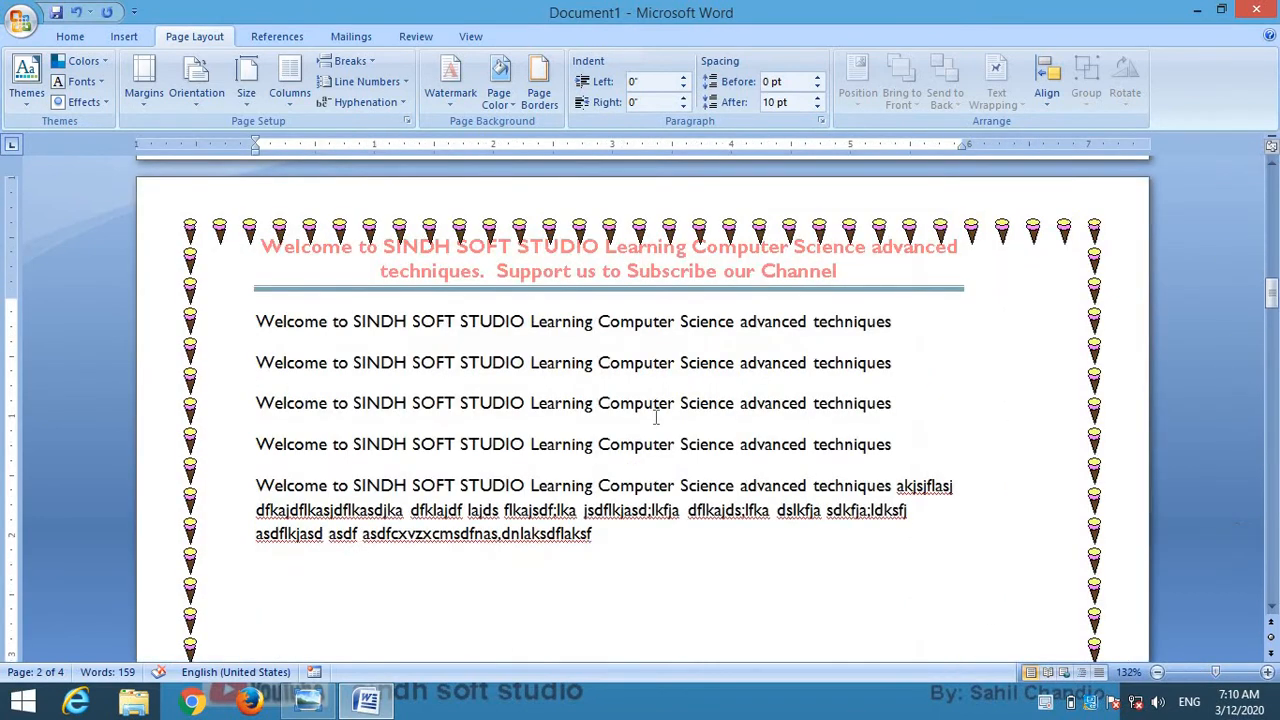
{"action": "left_click", "coordinate": [388, 86]}
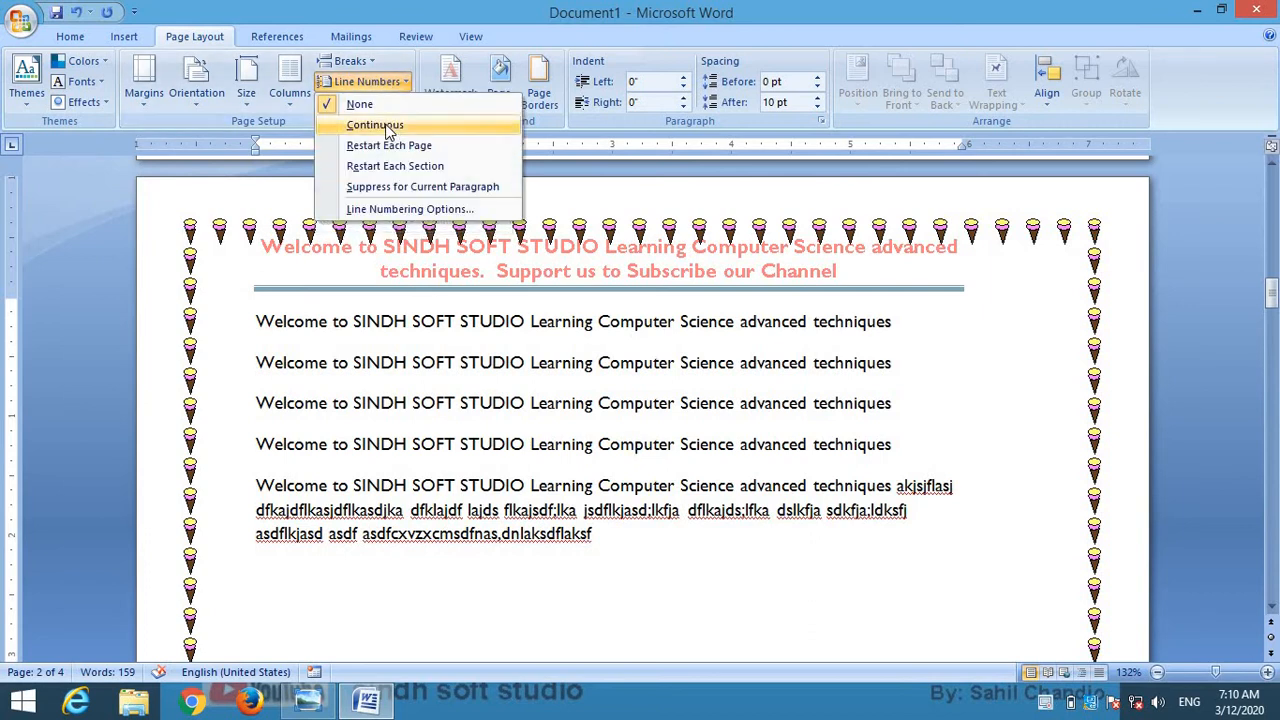
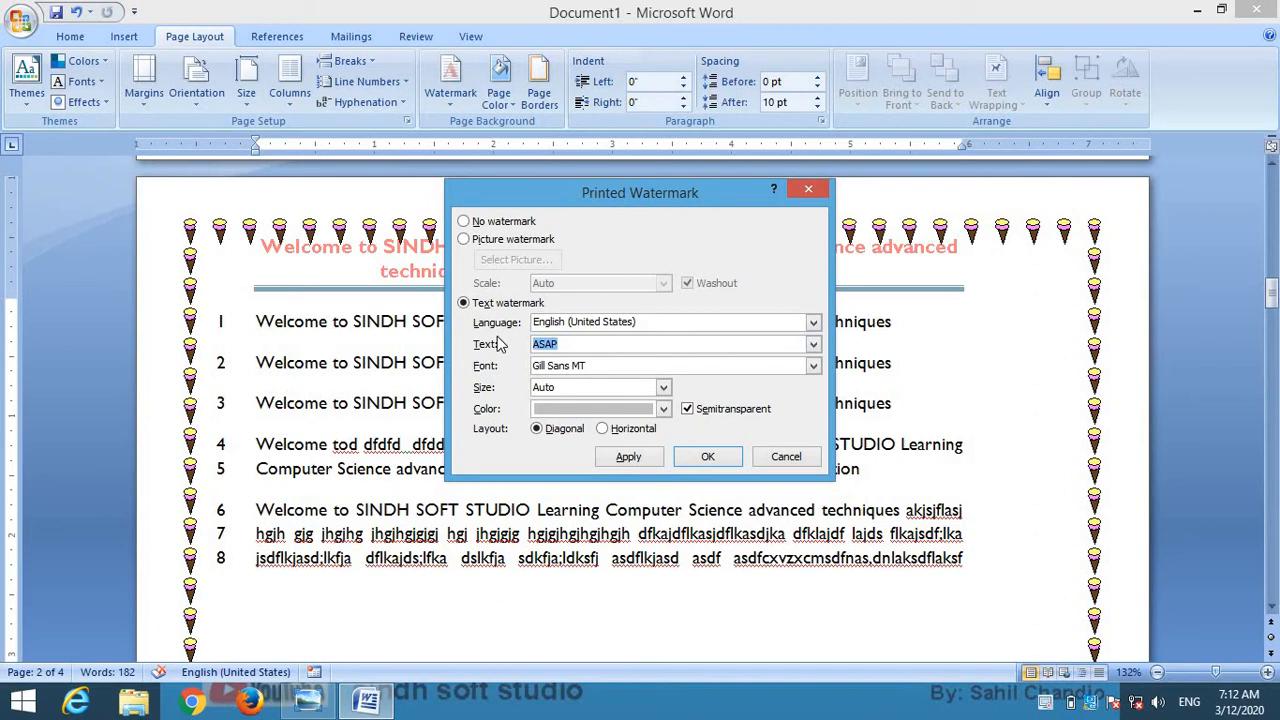
Replace the custom watermark's text with "Sindh soft studio channel" and apply it to the document
{"action": "key", "text": "BackSpace"}
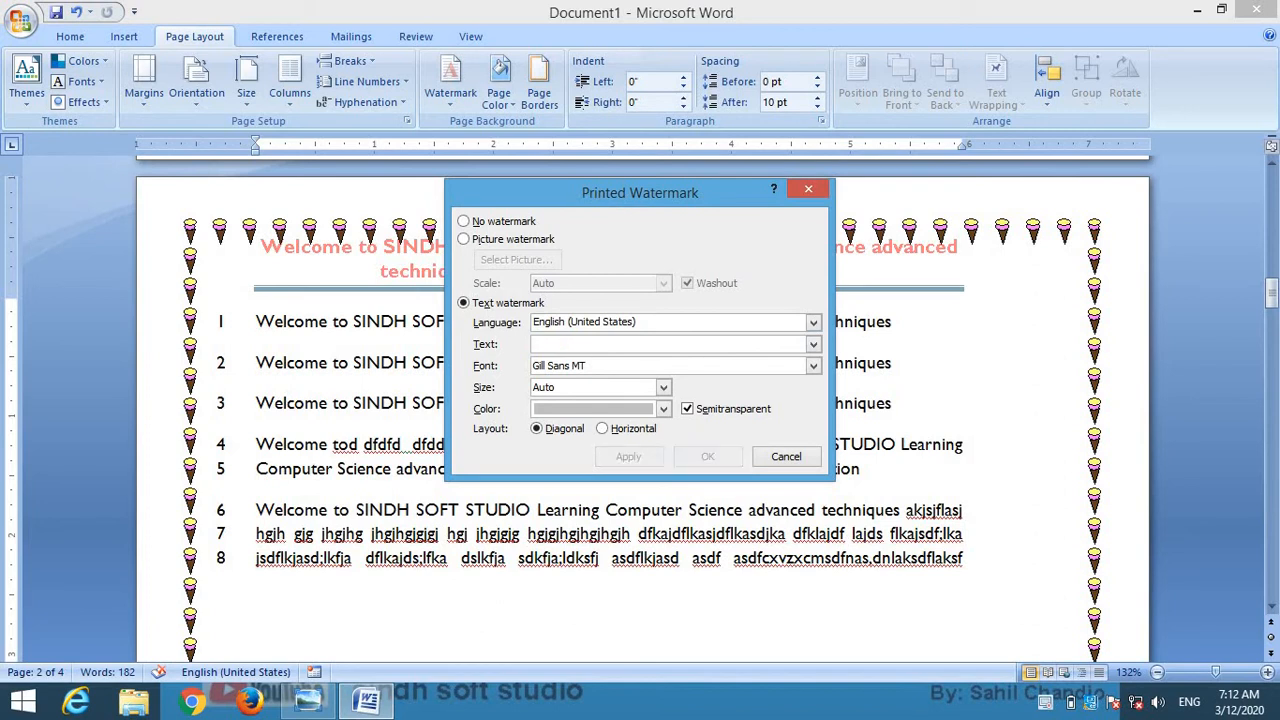
{"action": "type", "text": "SIn"}
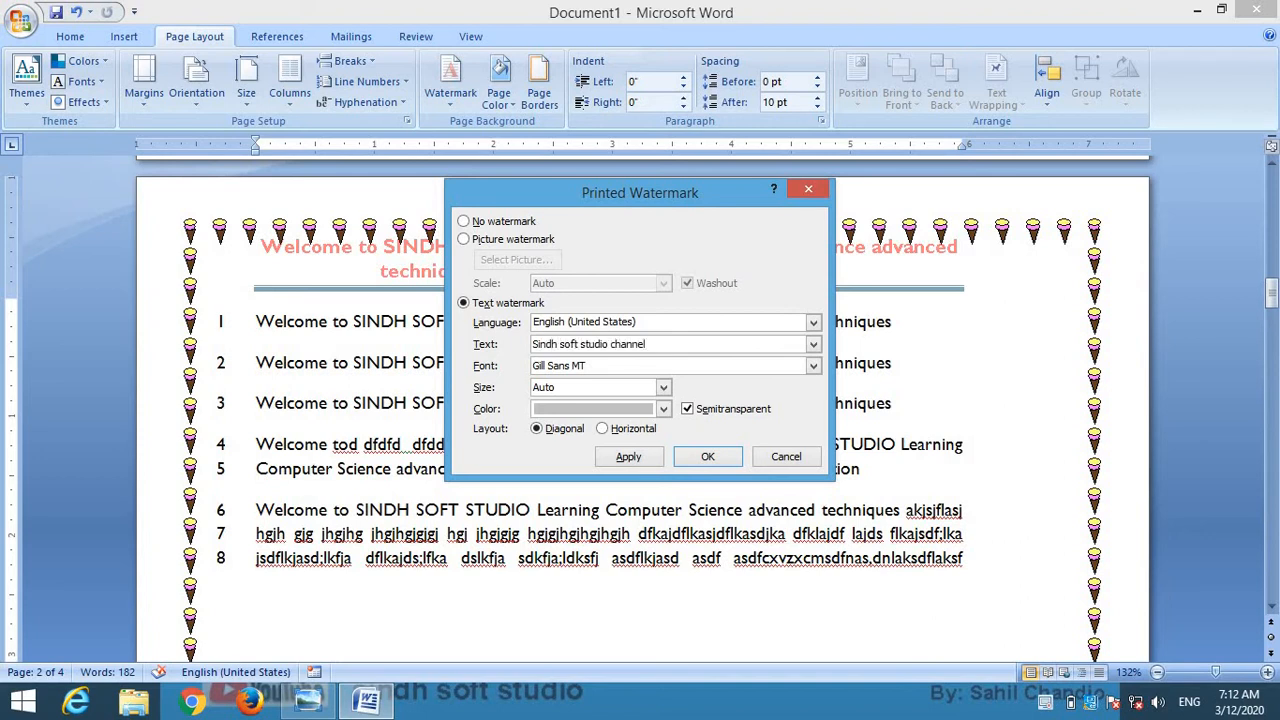
{"action": "left_click", "coordinate": [714, 456]}
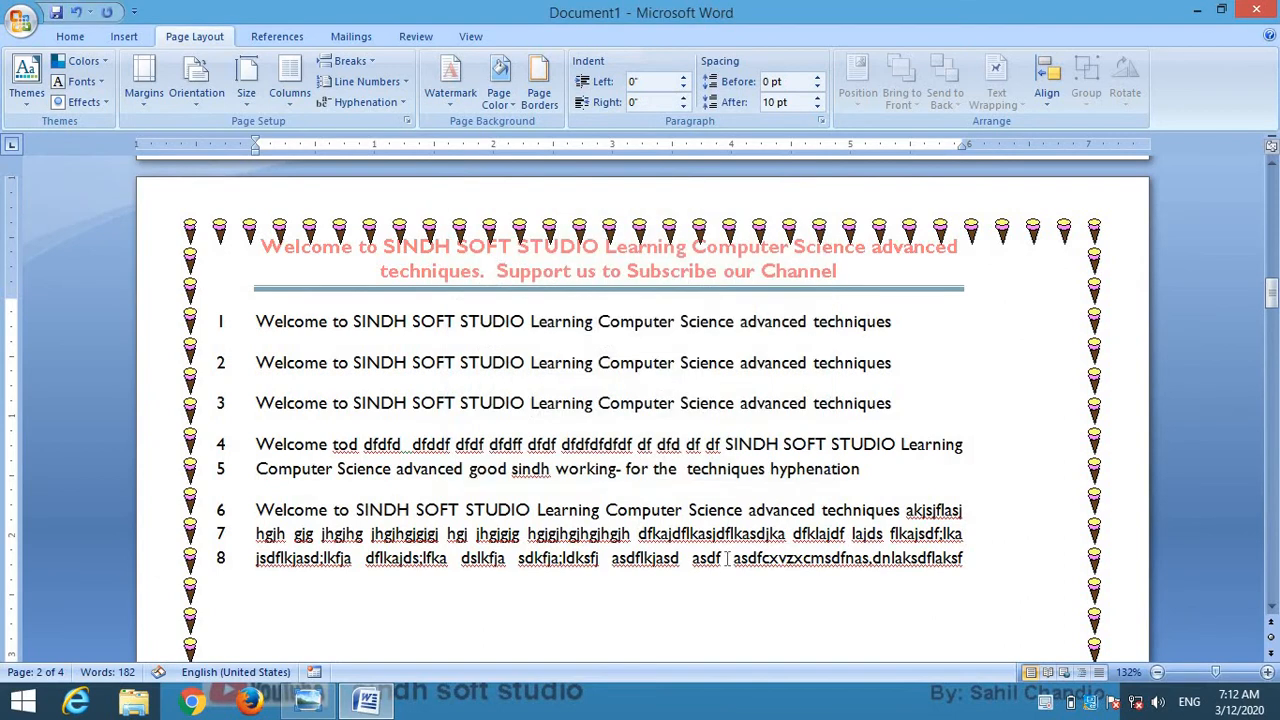
Check the text watermark across page 2 in print preview at 100%, and return to editing the document
{"action": "scroll", "coordinate": [726, 520], "scroll_direction": "down", "scroll_amount": 15}
{"action": "scroll", "coordinate": [690, 480], "scroll_direction": "up", "scroll_amount": 5}
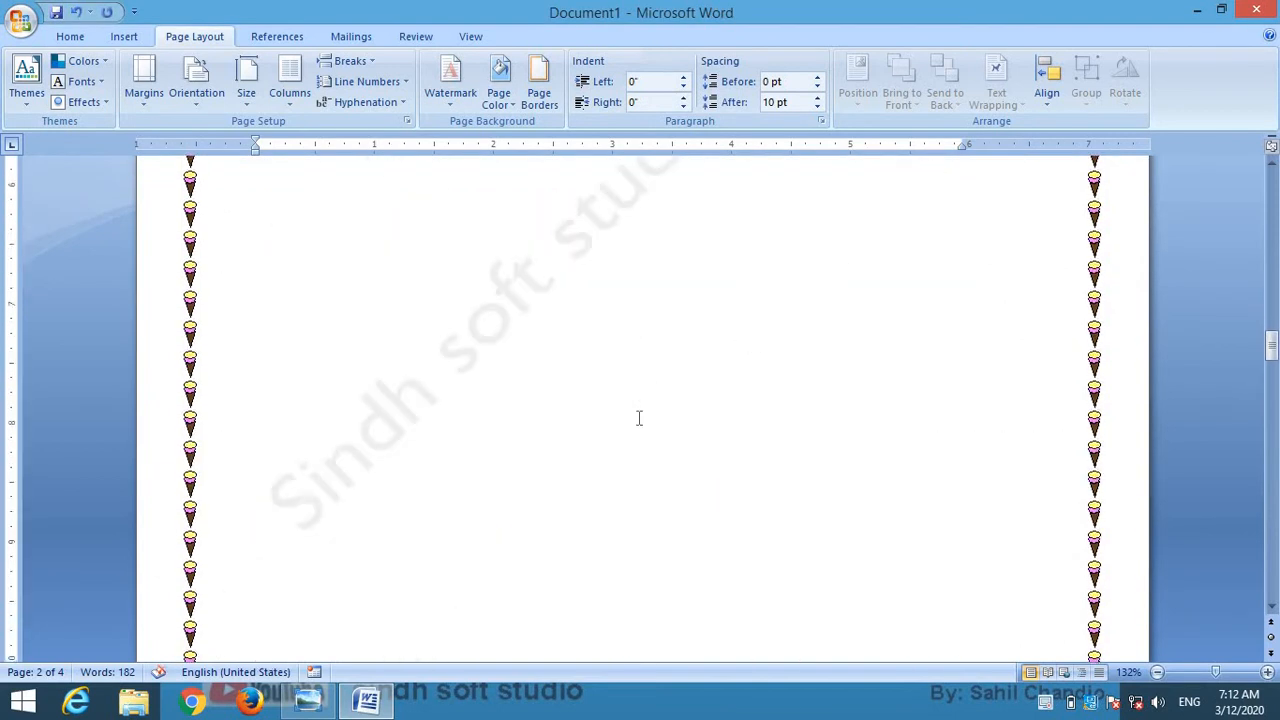
{"action": "left_click", "coordinate": [20, 20]}
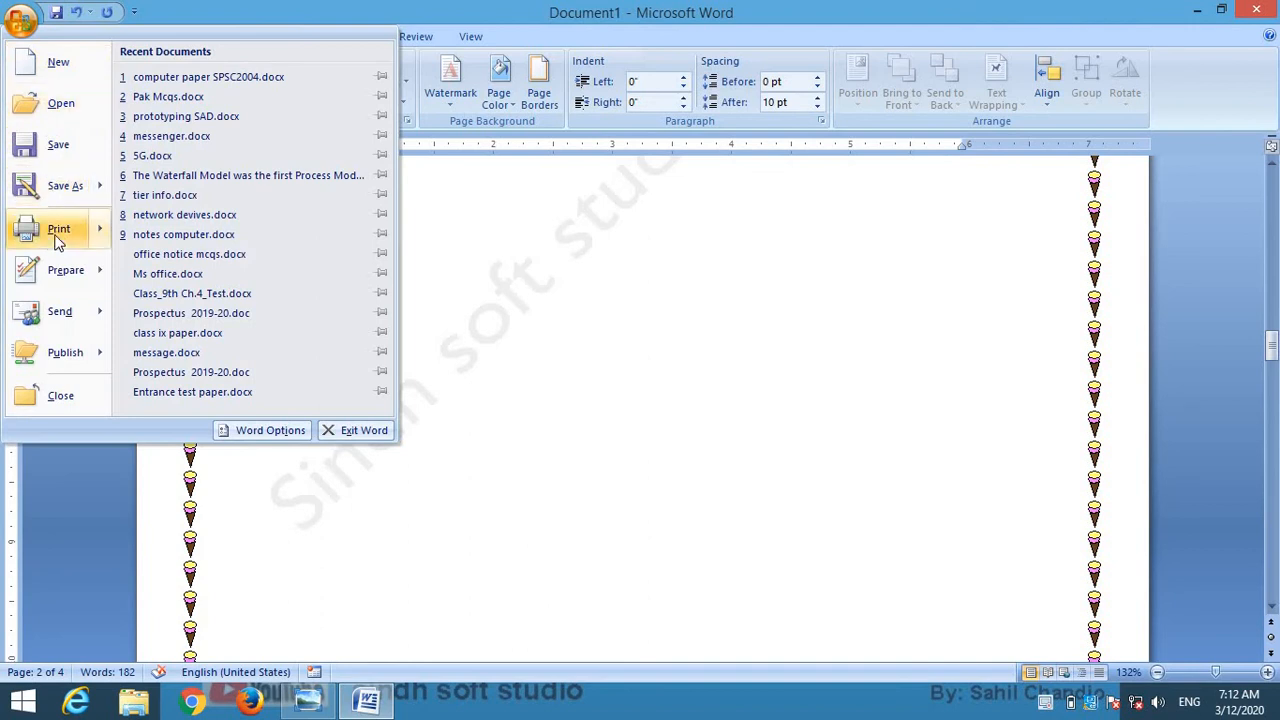
{"action": "mouse_move", "coordinate": [58, 236]}
{"action": "left_click", "coordinate": [170, 178]}
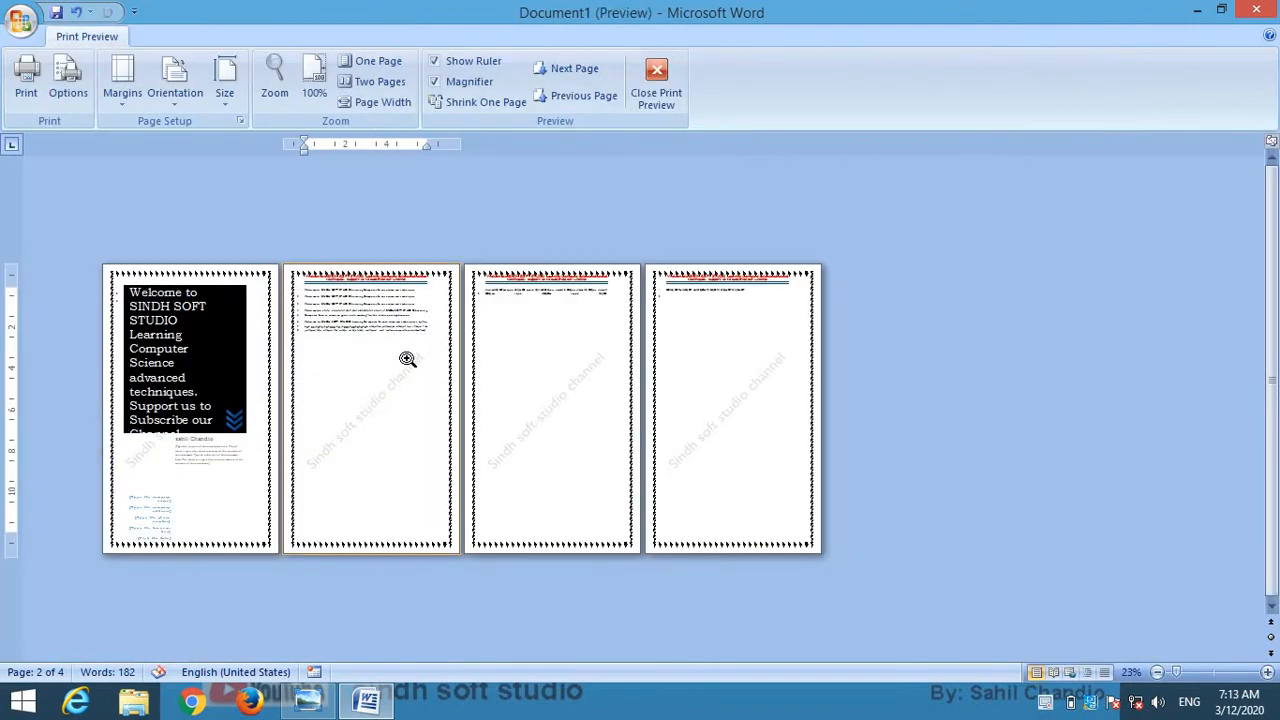
{"action": "left_click", "coordinate": [407, 359]}
{"action": "scroll", "coordinate": [740, 450], "scroll_direction": "down", "scroll_amount": 3}
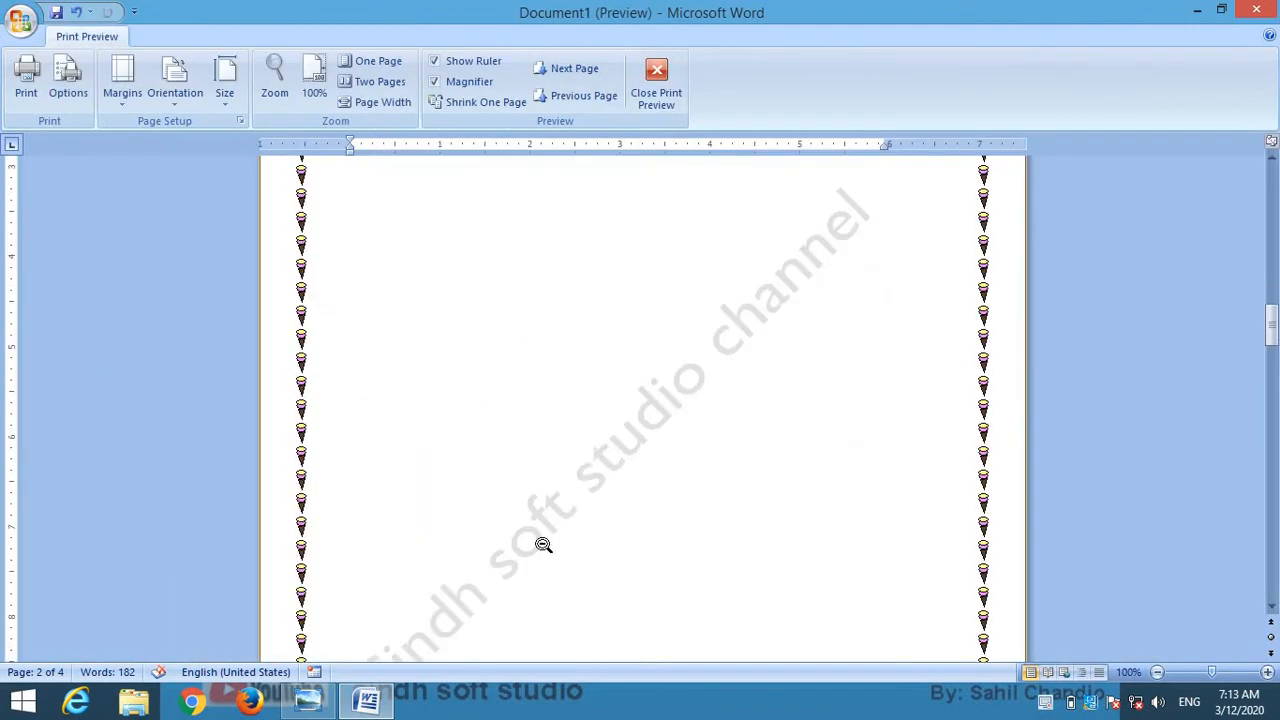
{"action": "scroll", "coordinate": [543, 545], "scroll_direction": "down", "scroll_amount": 3}
{"action": "scroll", "coordinate": [729, 309], "scroll_direction": "up", "scroll_amount": 3}
{"action": "left_click", "coordinate": [656, 82]}
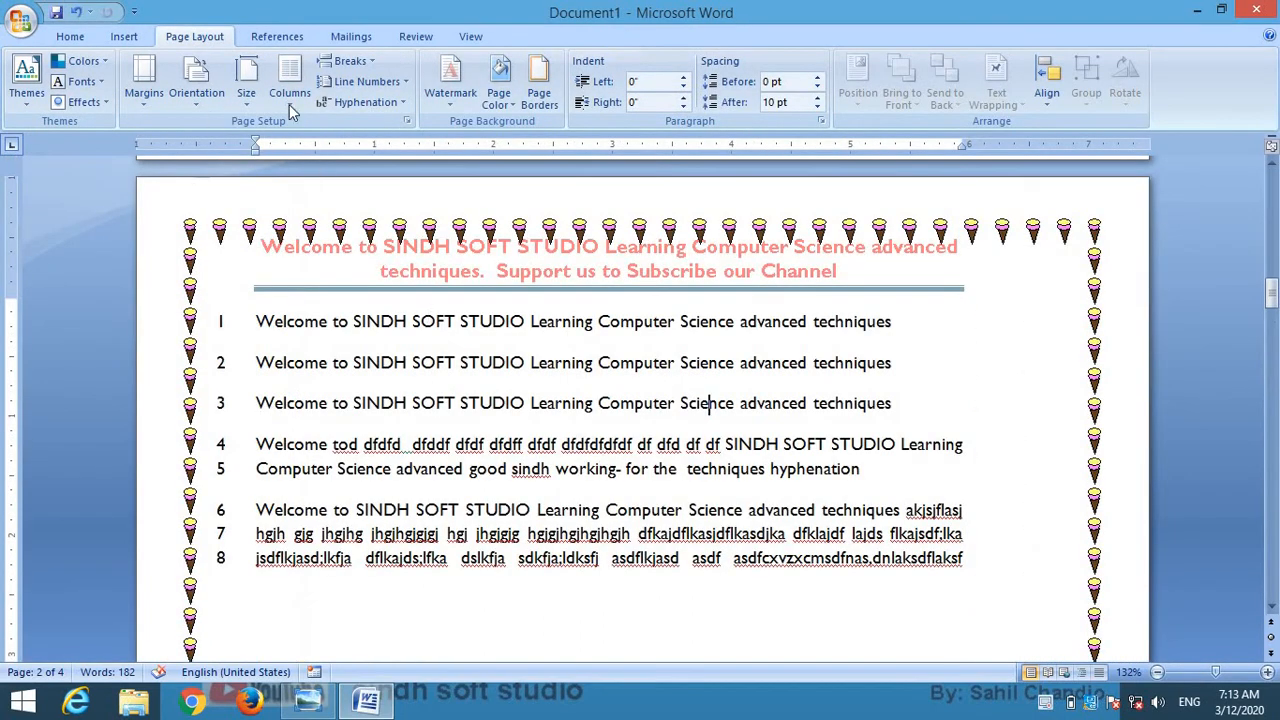
Change the custom text watermark's color to the standard light blue and apply it to the document
{"action": "left_click", "coordinate": [457, 107]}
{"action": "left_click", "coordinate": [520, 474]}
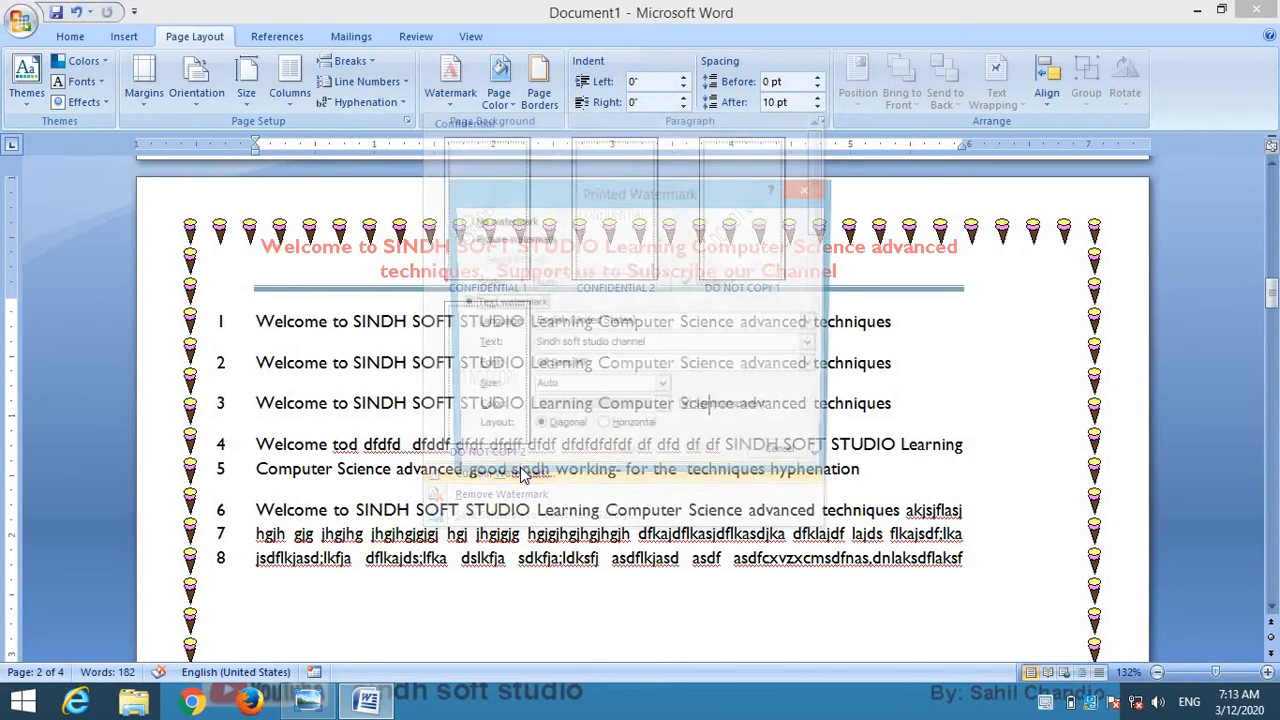
{"action": "left_click", "coordinate": [582, 409]}
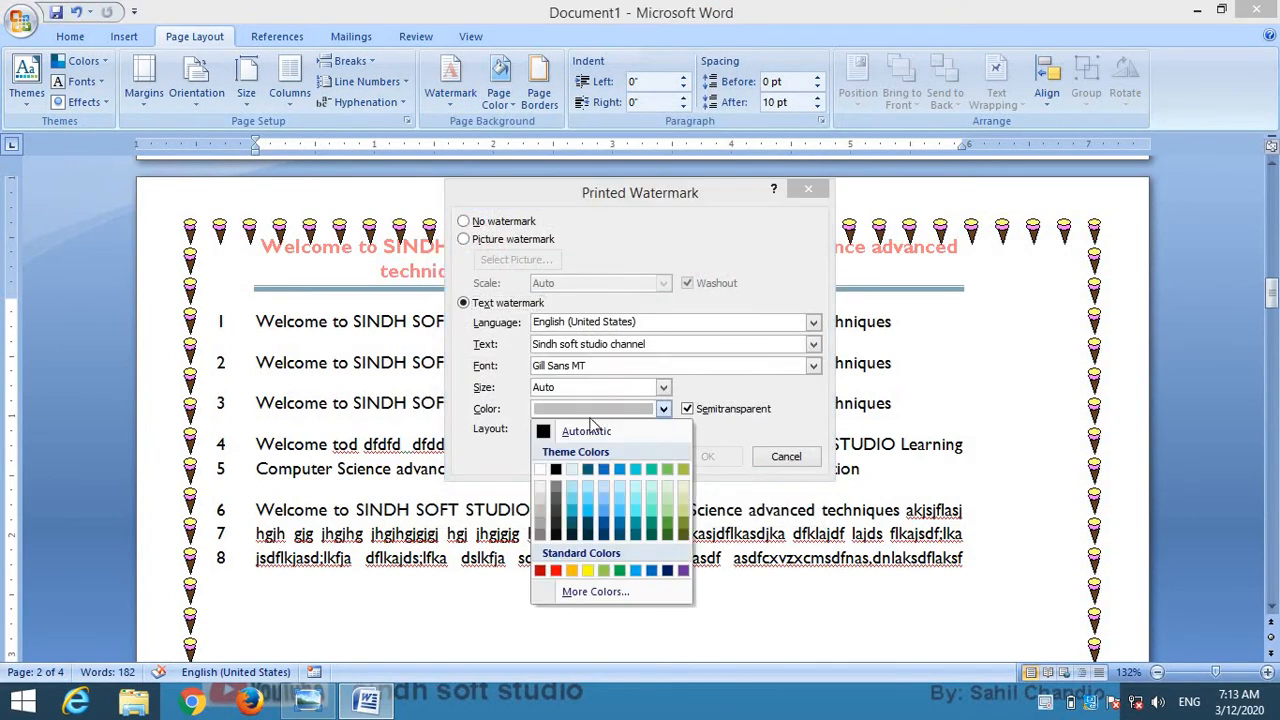
{"action": "left_click", "coordinate": [637, 570]}
{"action": "left_click", "coordinate": [712, 460]}
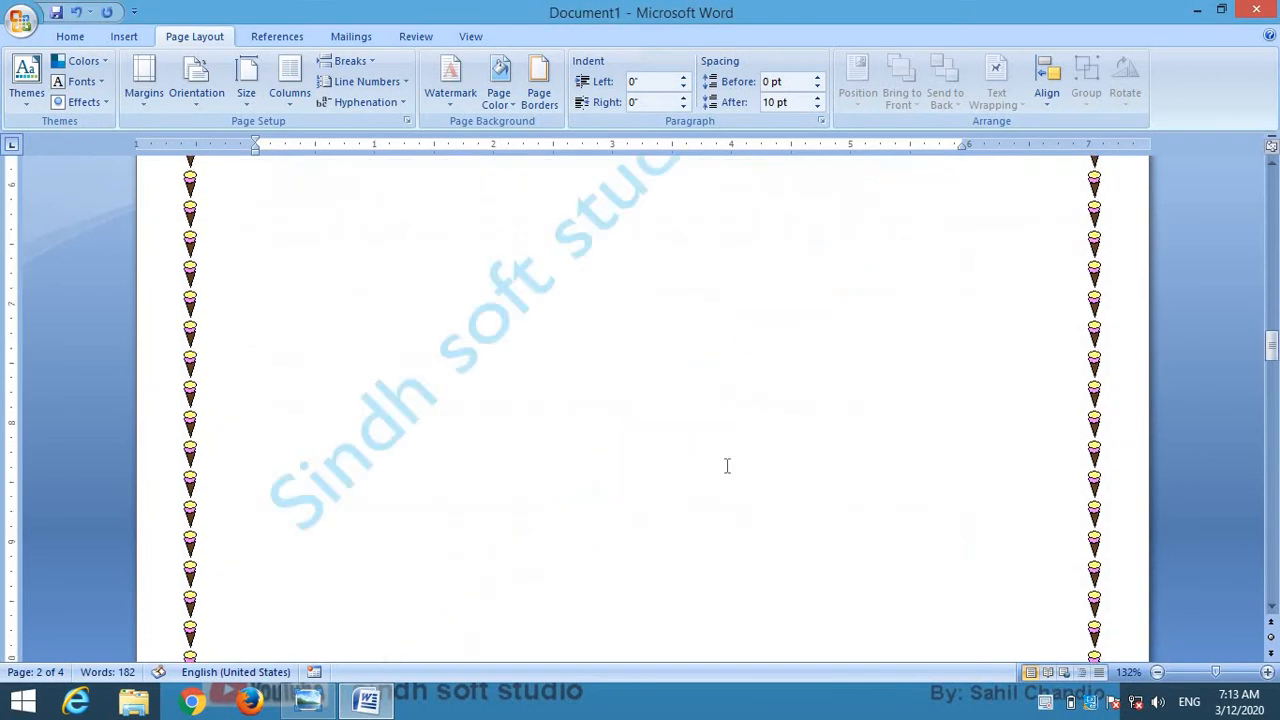
Inspect the light blue watermark on the pages in print preview and close the preview
{"action": "left_click", "coordinate": [20, 20]}
{"action": "mouse_move", "coordinate": [86, 240]}
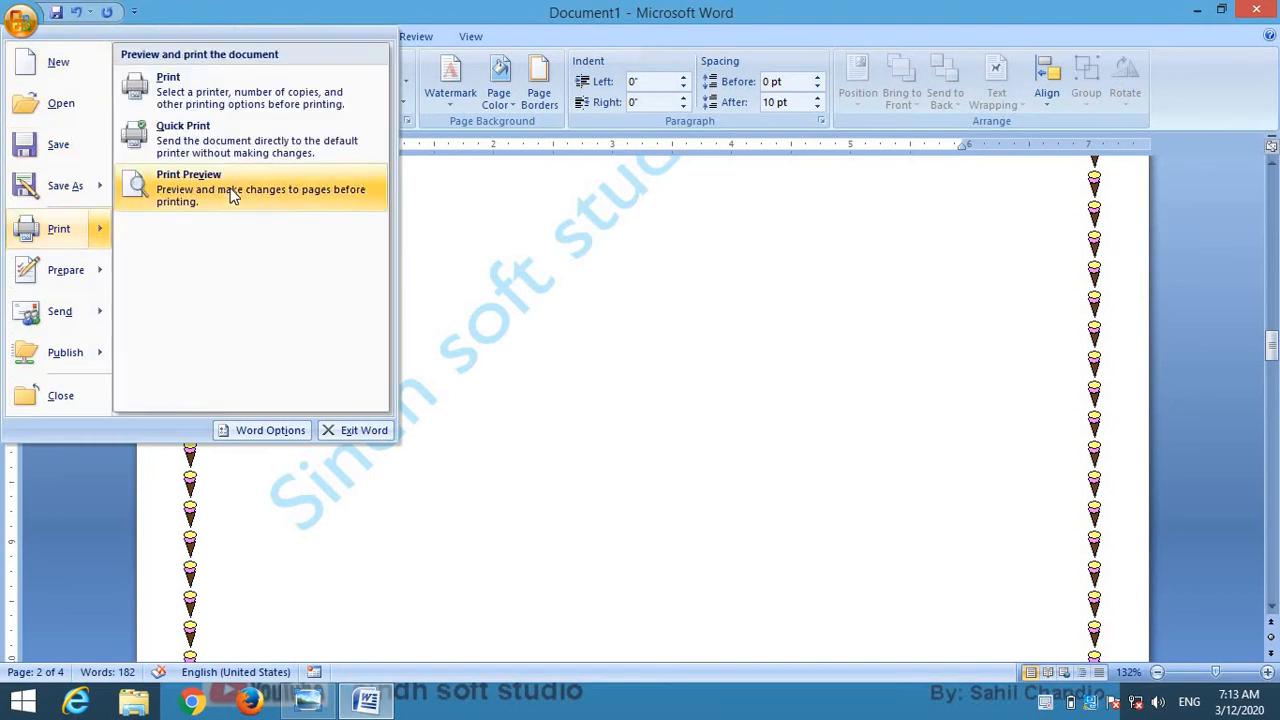
{"action": "left_click", "coordinate": [230, 195]}
{"action": "left_click", "coordinate": [572, 397]}
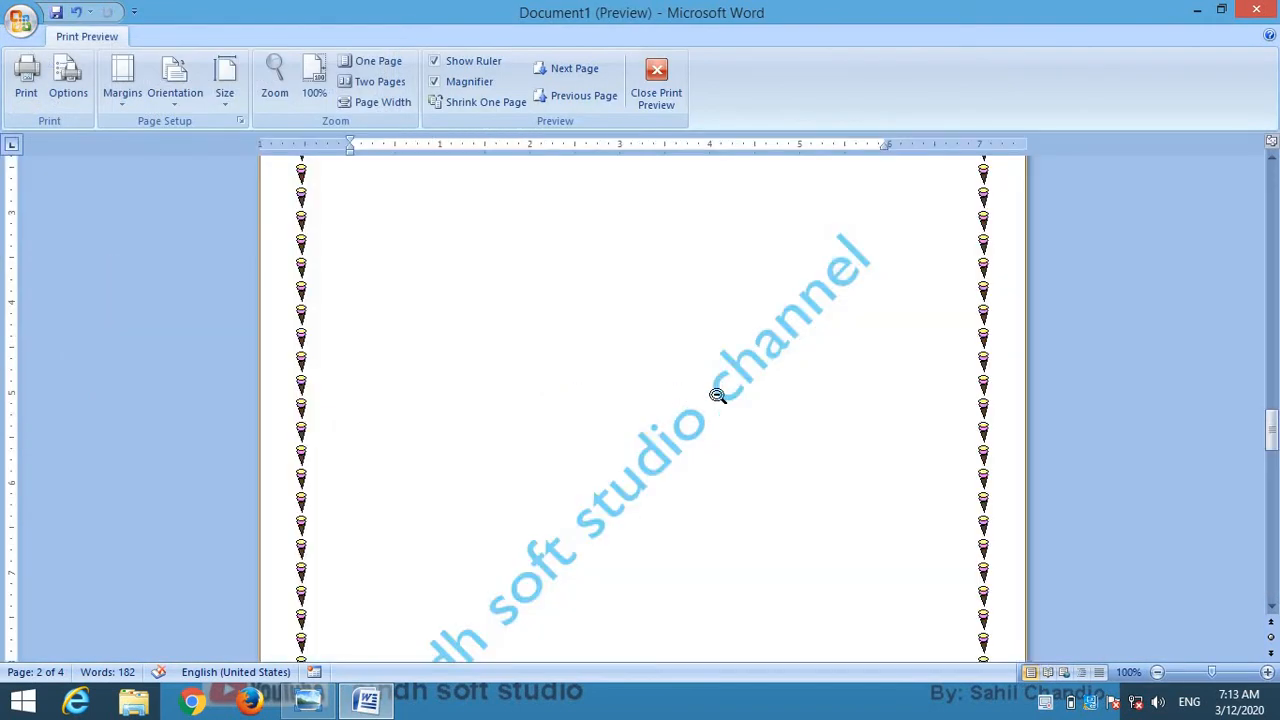
{"action": "scroll", "coordinate": [706, 434], "scroll_direction": "down", "scroll_amount": 3}
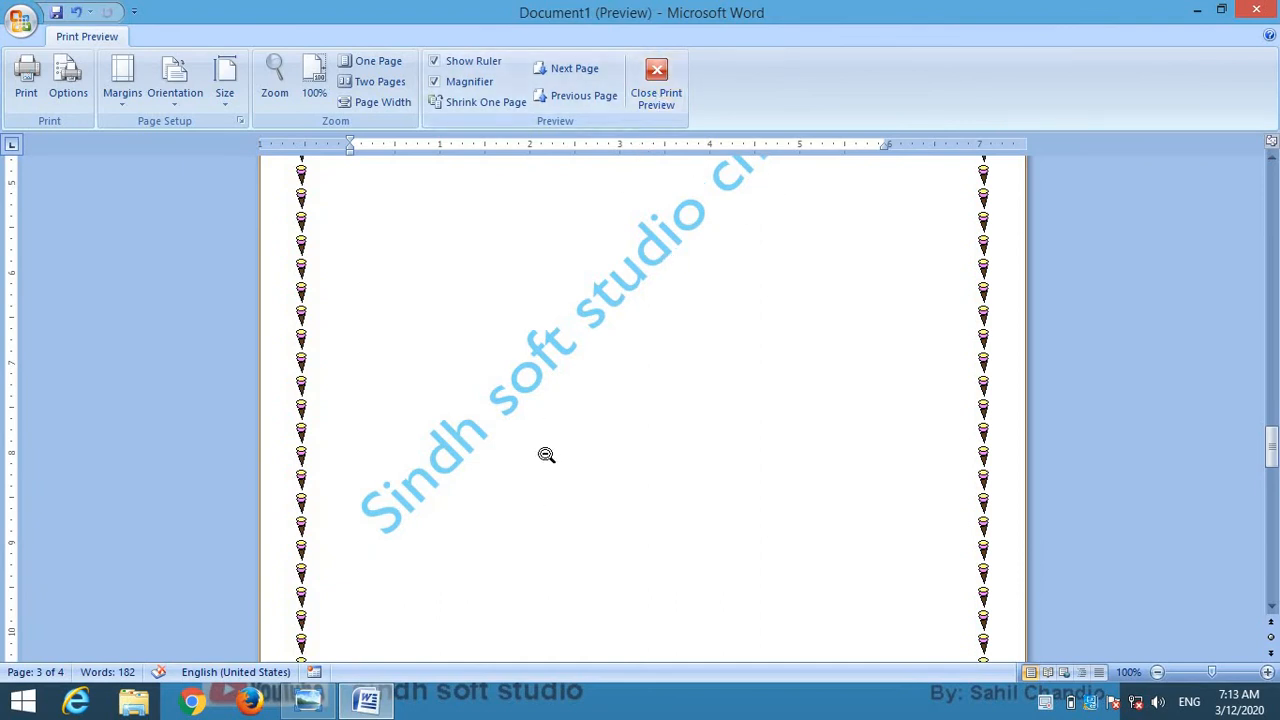
{"action": "left_click", "coordinate": [656, 85]}
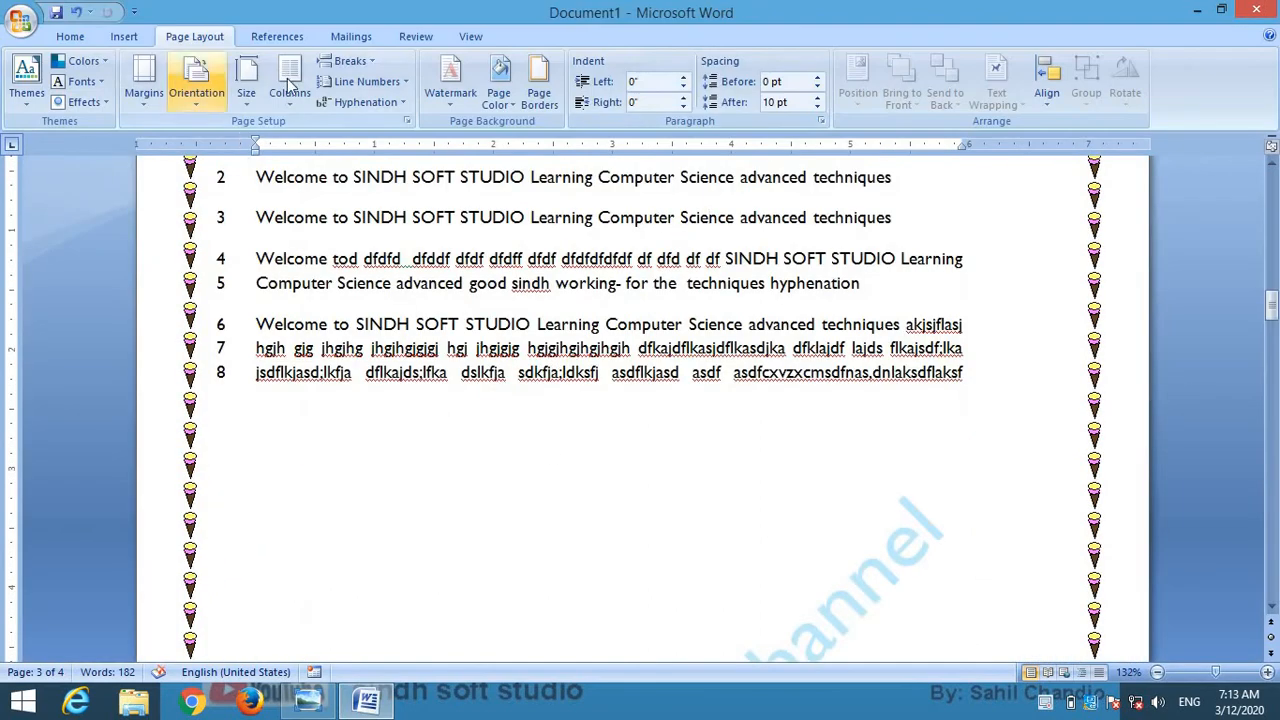
Switch the text watermark's layout to horizontal and look over the result on page 2
{"action": "left_click", "coordinate": [466, 101]}
{"action": "left_click", "coordinate": [510, 474]}
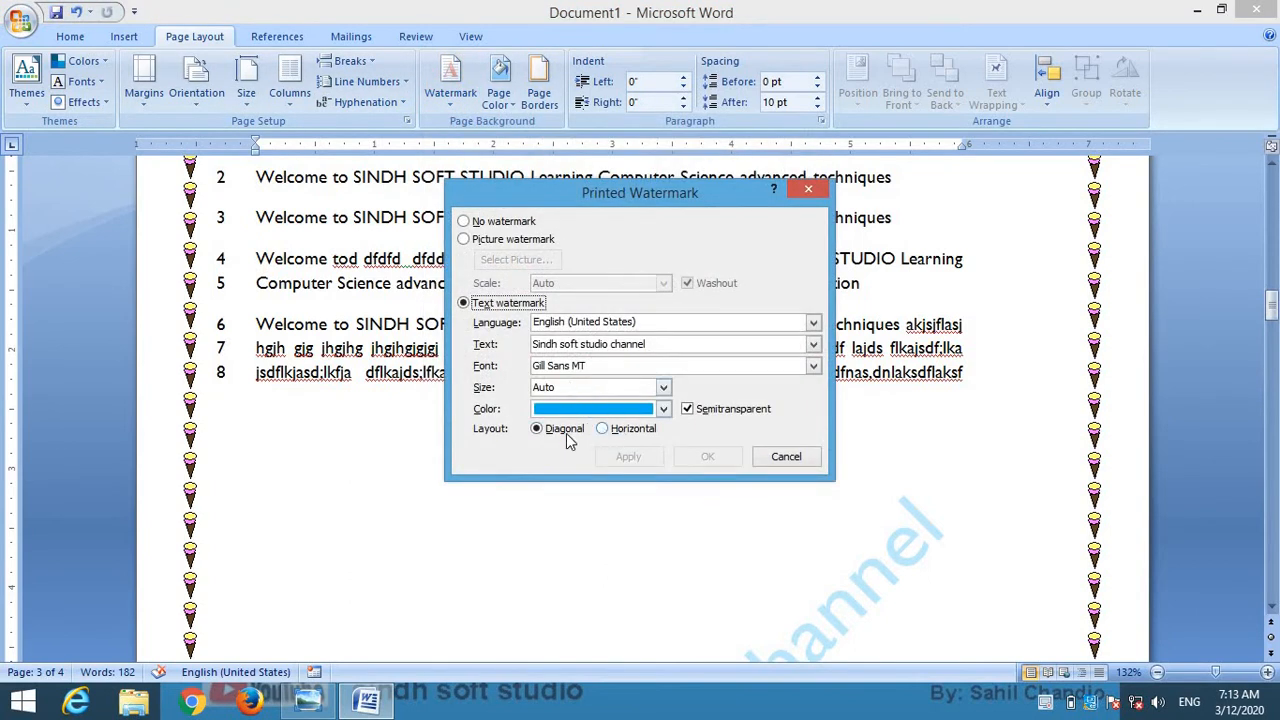
{"action": "left_click", "coordinate": [604, 429]}
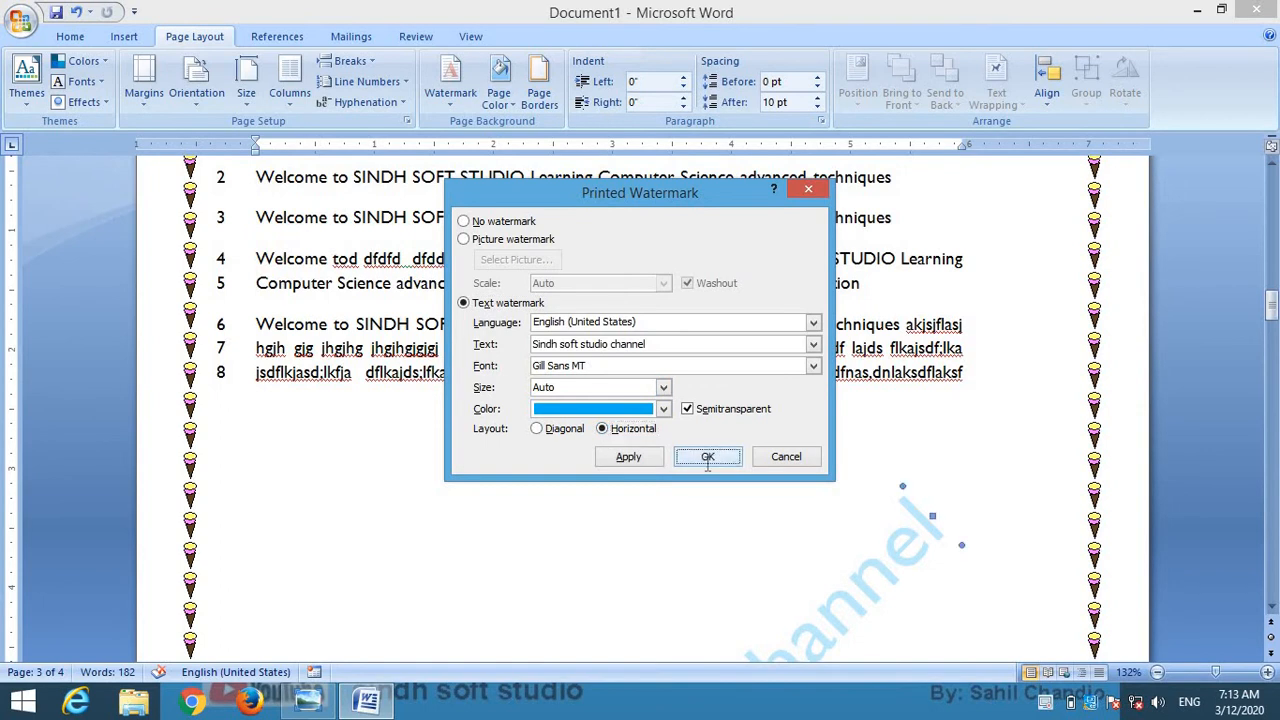
{"action": "left_click", "coordinate": [716, 456]}
{"action": "scroll", "coordinate": [749, 473], "scroll_direction": "down", "scroll_amount": 5}
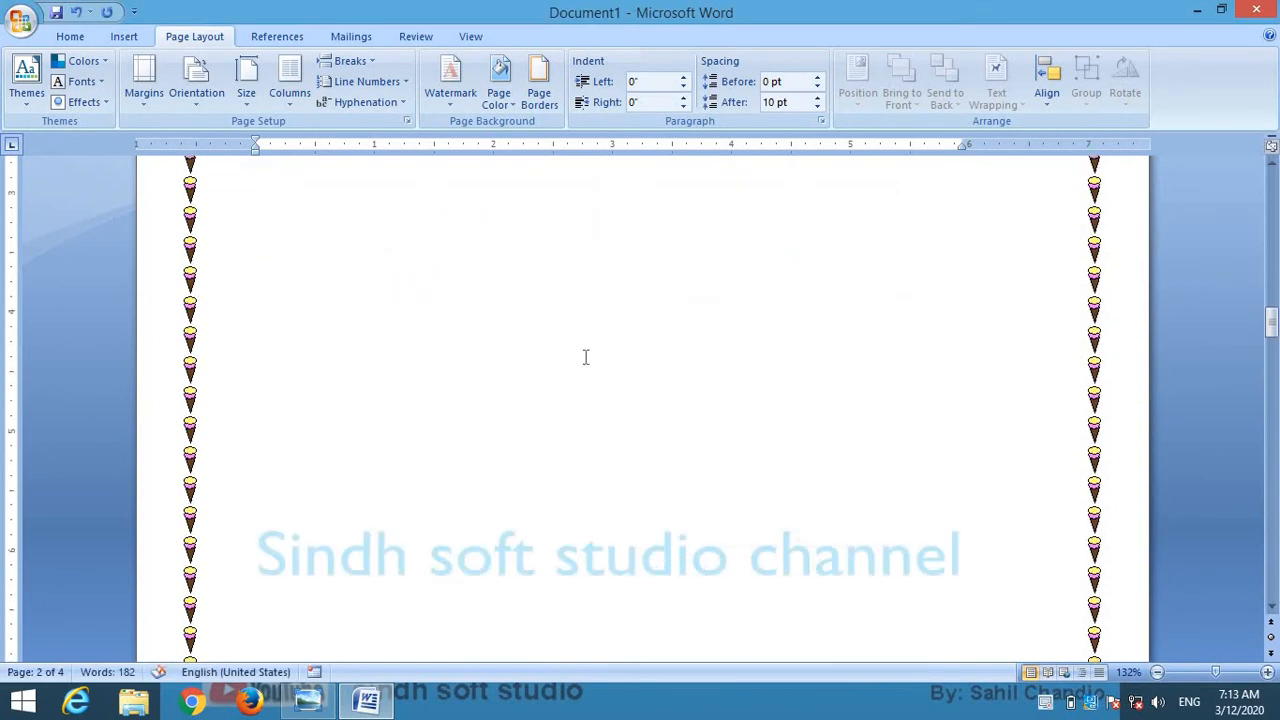
{"action": "scroll", "coordinate": [584, 365], "scroll_direction": "up", "scroll_amount": 5}
{"action": "left_click", "coordinate": [466, 103]}
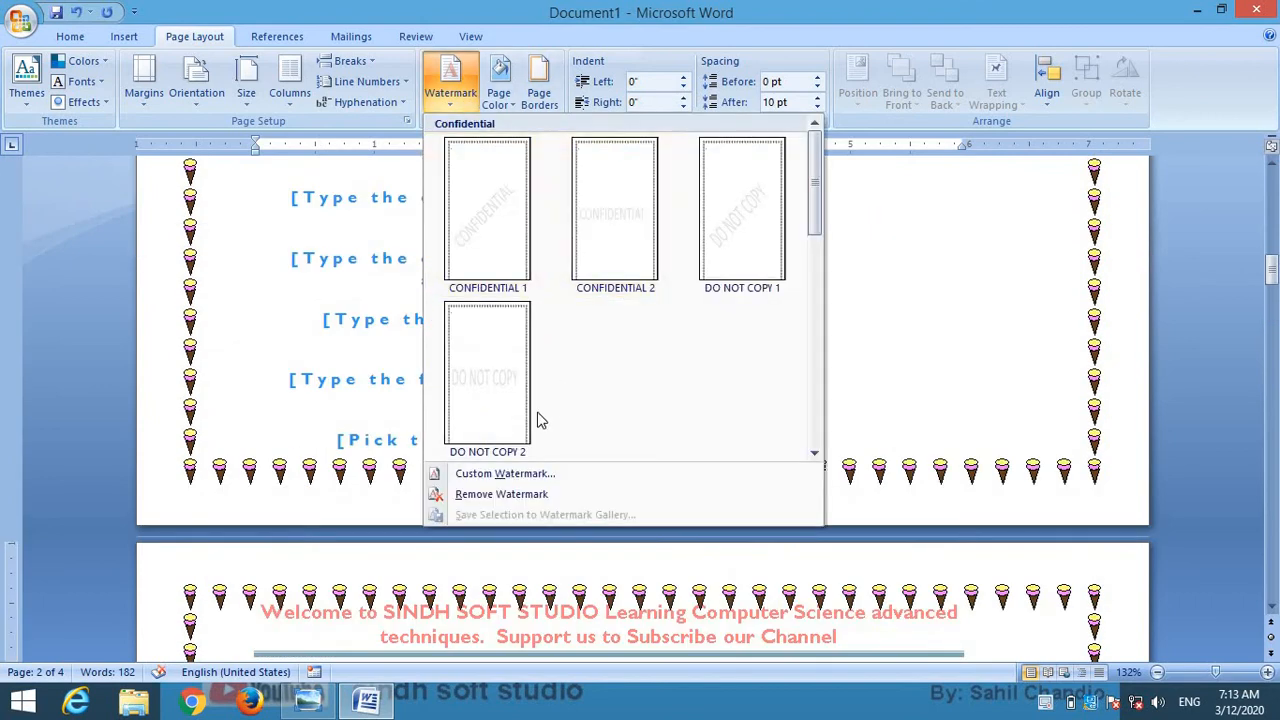
{"action": "left_click", "coordinate": [505, 474]}
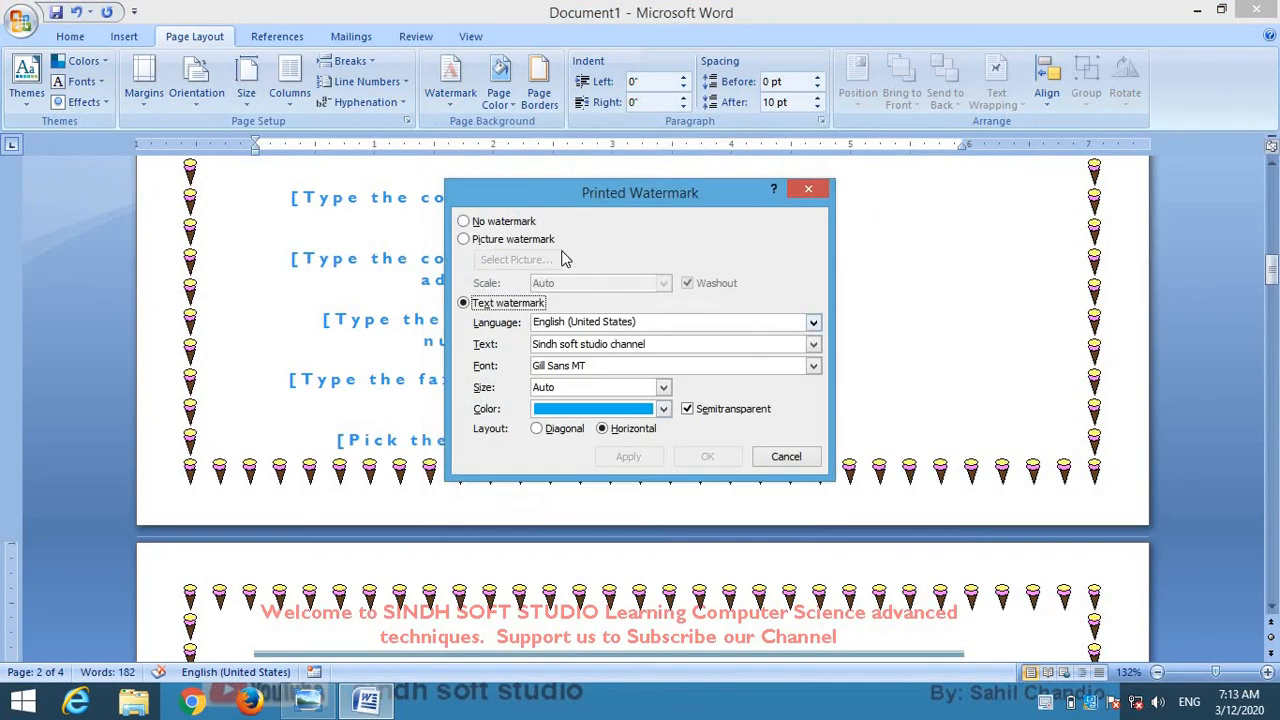
{"action": "left_click", "coordinate": [490, 241]}
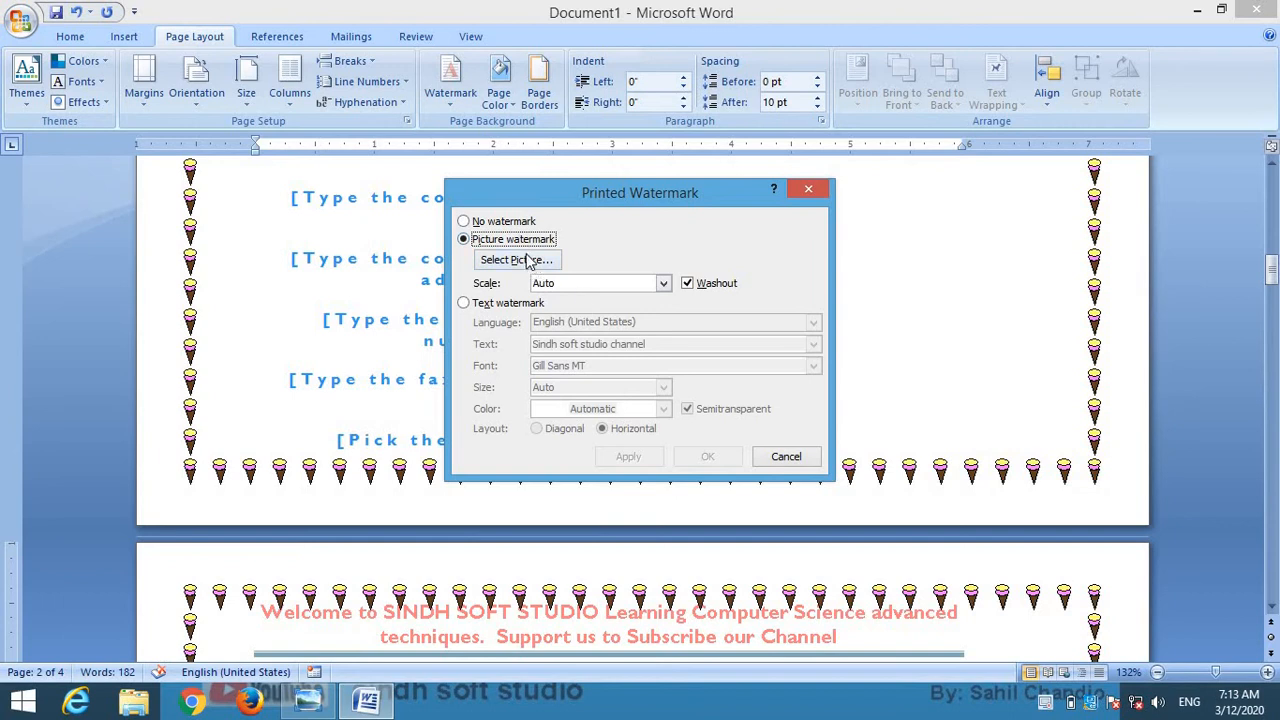
{"action": "left_click", "coordinate": [530, 261]}
{"action": "left_click", "coordinate": [884, 384]}
{"action": "scroll", "coordinate": [875, 370], "scroll_direction": "down", "scroll_amount": 3}
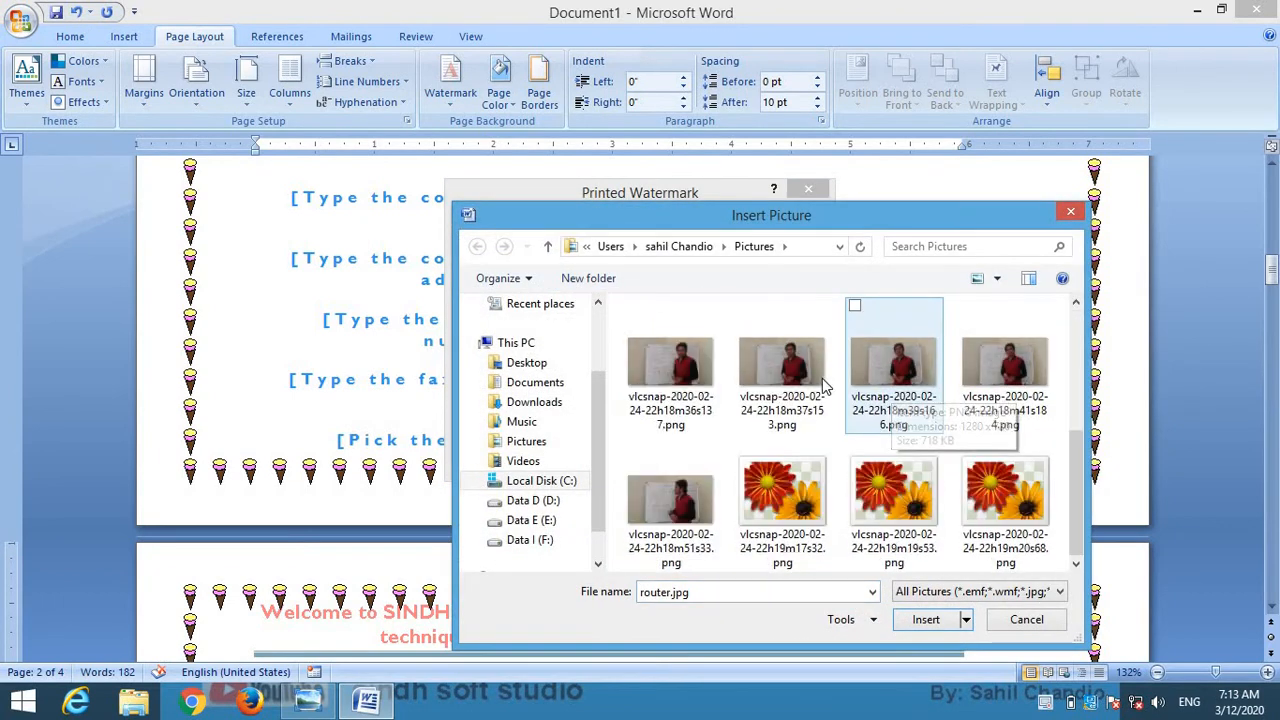
{"action": "scroll", "coordinate": [810, 390], "scroll_direction": "up", "scroll_amount": 2}
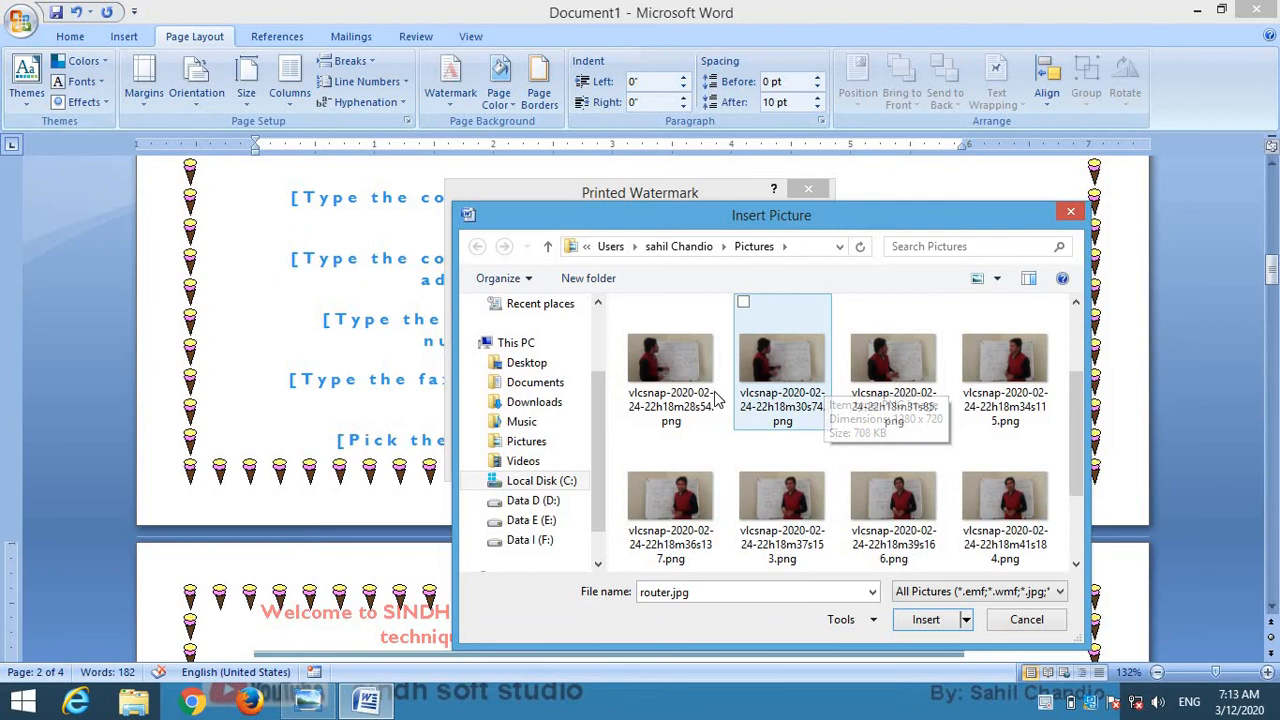
{"action": "left_click", "coordinate": [657, 375]}
{"action": "left_click", "coordinate": [928, 620]}
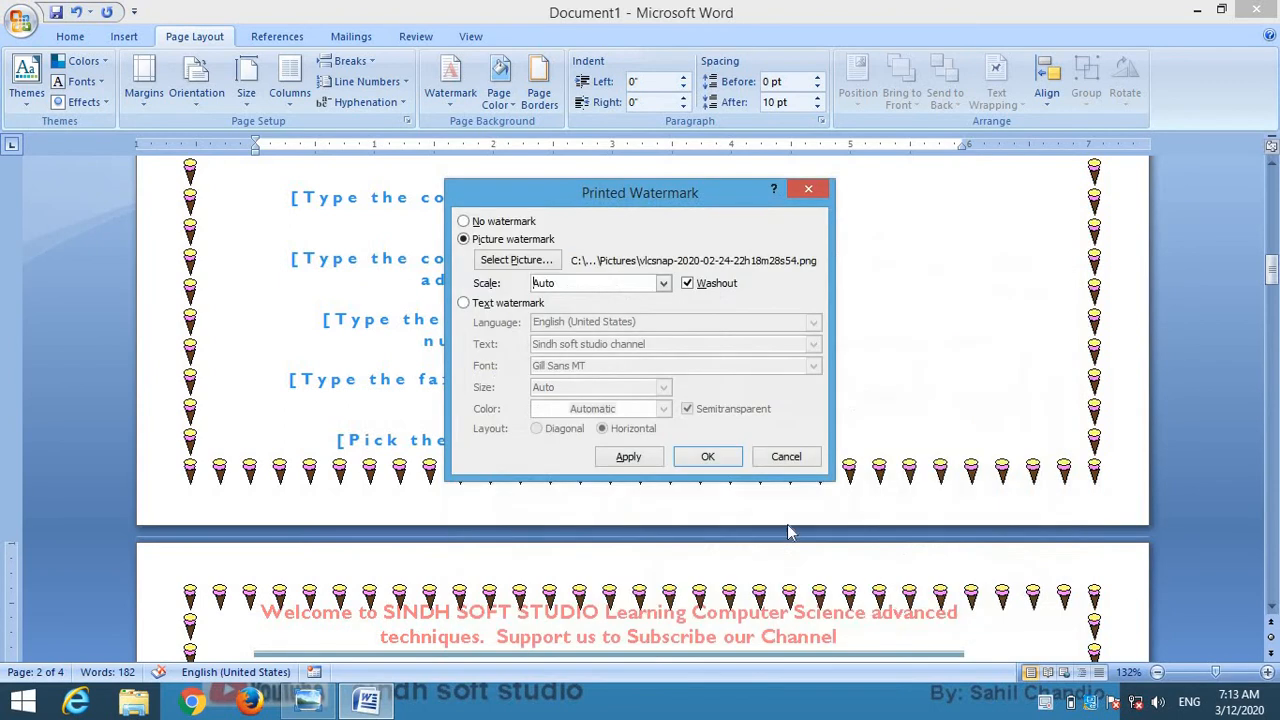
{"action": "left_click", "coordinate": [711, 457]}
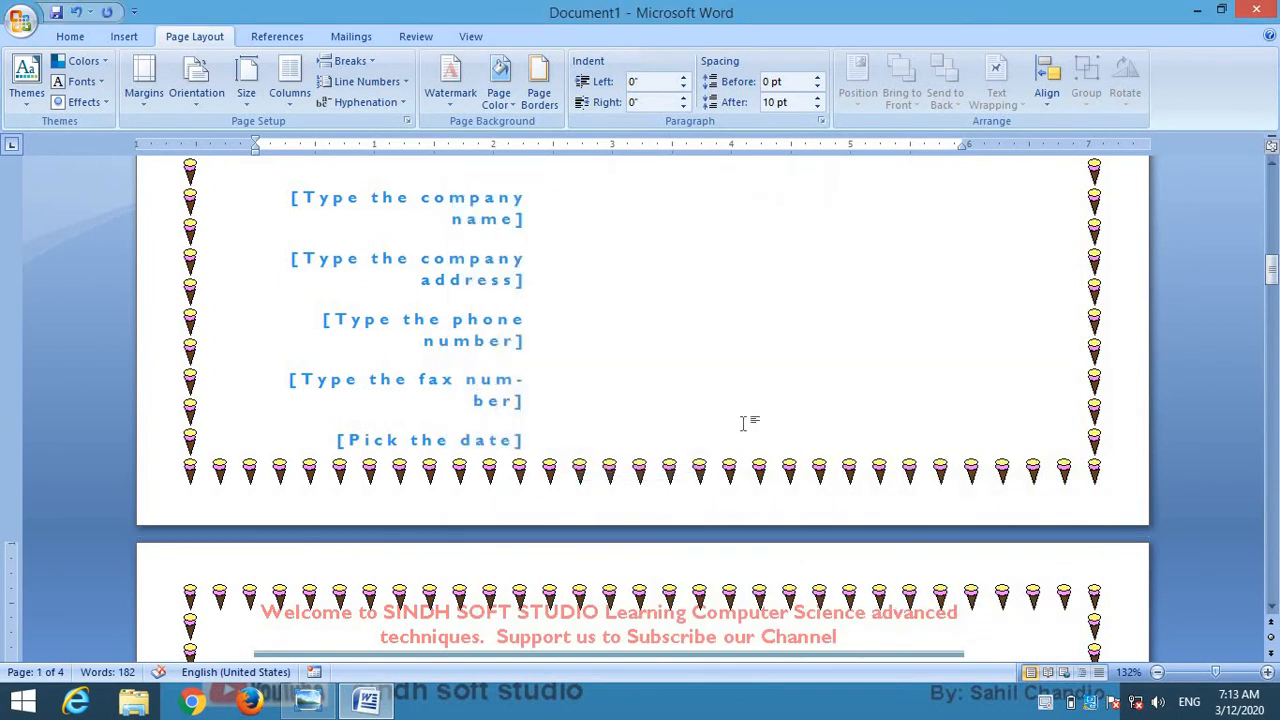
Examine the picture watermark on page 2 in the document and in print preview, and close the preview
{"action": "scroll", "coordinate": [745, 424], "scroll_direction": "down", "scroll_amount": 8}
{"action": "scroll", "coordinate": [503, 303], "scroll_direction": "down", "scroll_amount": 4}
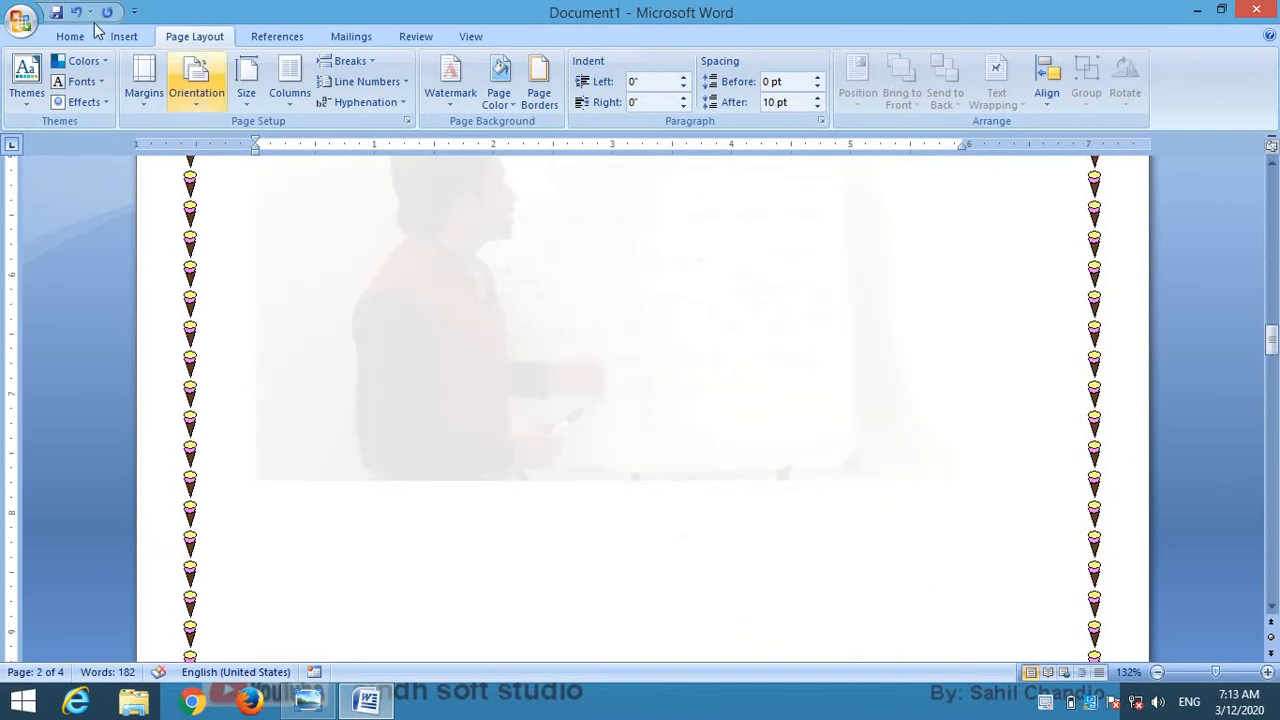
{"action": "left_click", "coordinate": [21, 21]}
{"action": "mouse_move", "coordinate": [63, 223]}
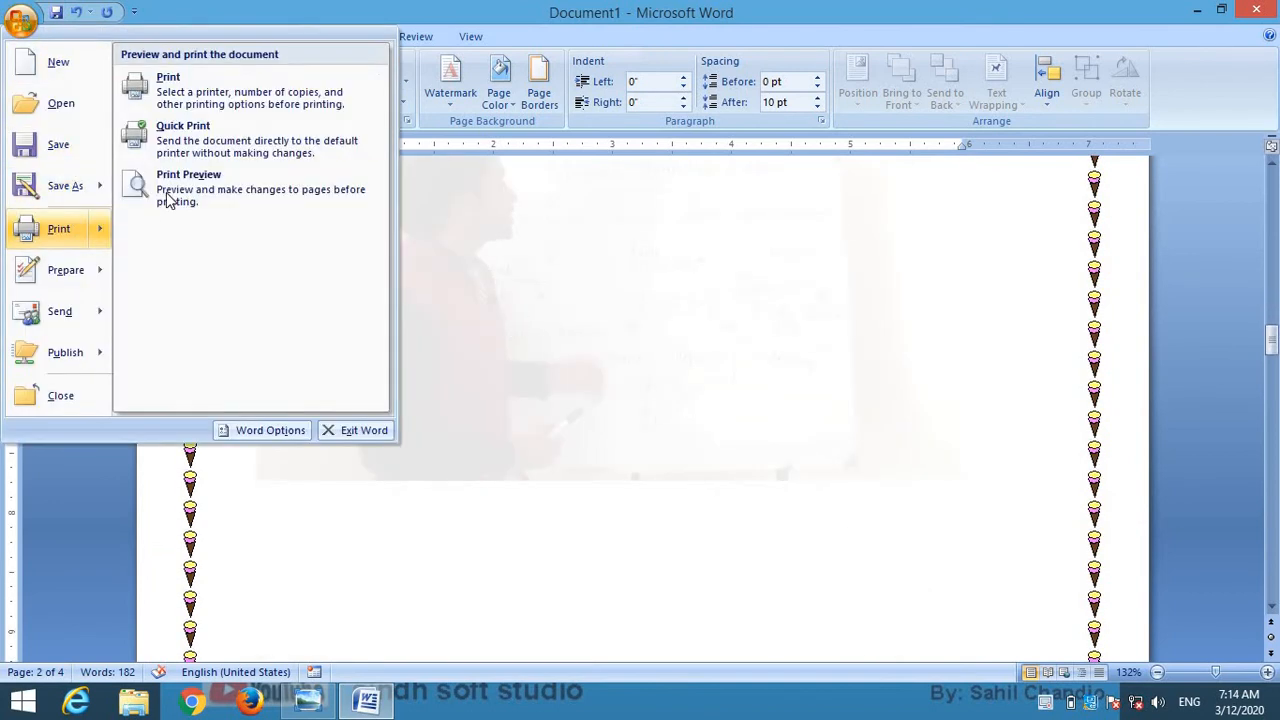
{"action": "left_click", "coordinate": [170, 185]}
{"action": "left_click", "coordinate": [368, 389]}
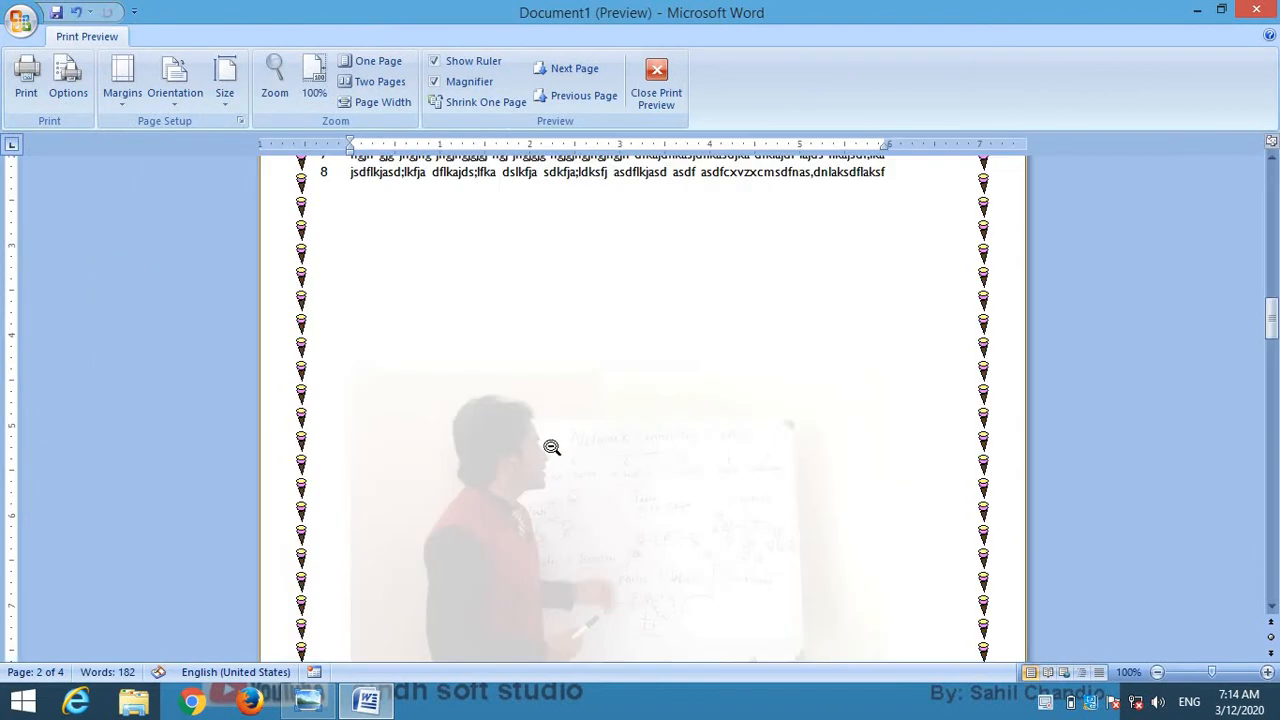
{"action": "scroll", "coordinate": [552, 430], "scroll_direction": "down", "scroll_amount": 4}
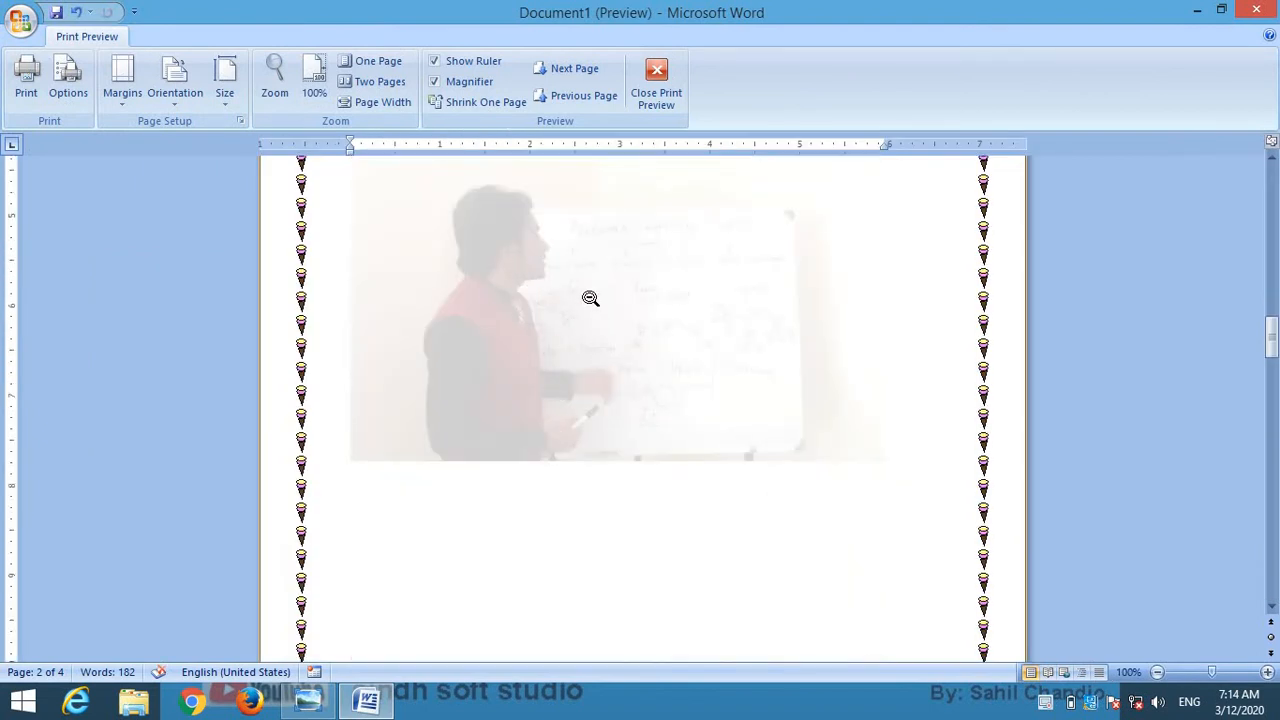
{"action": "scroll", "coordinate": [584, 300], "scroll_direction": "up", "scroll_amount": 4}
{"action": "scroll", "coordinate": [584, 310], "scroll_direction": "down", "scroll_amount": 4}
{"action": "left_click", "coordinate": [654, 95]}
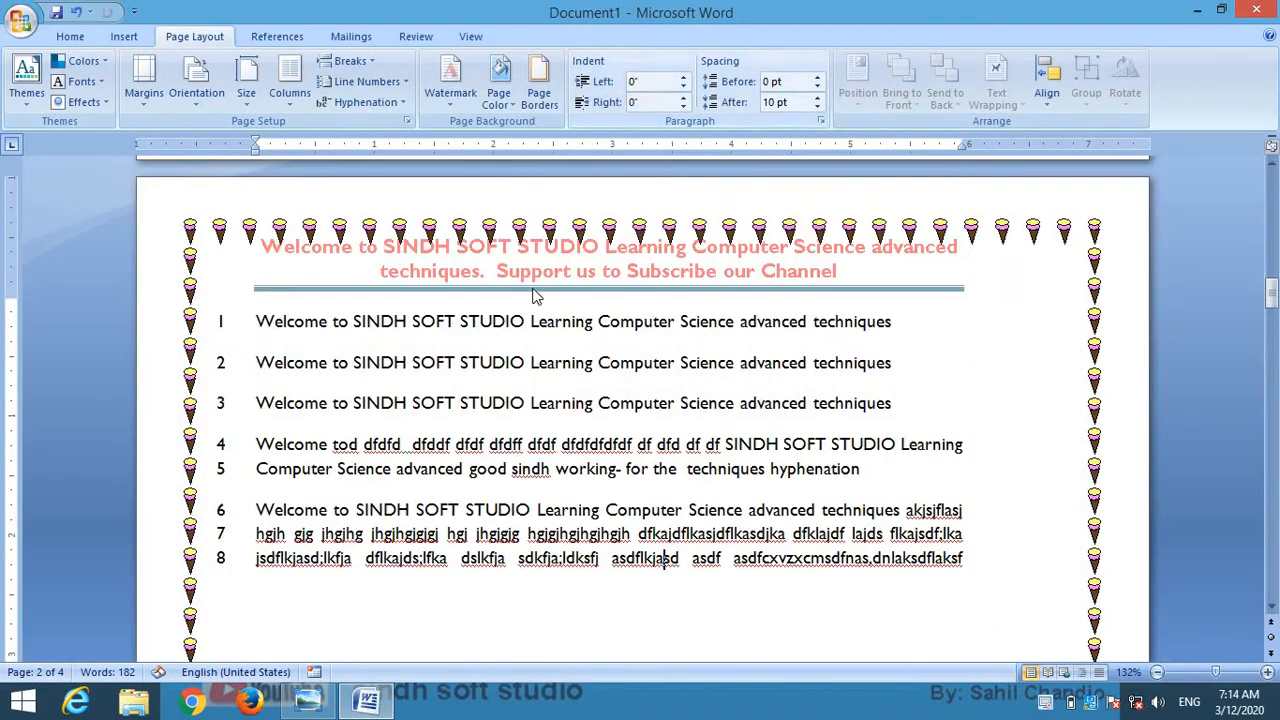
Remove the picture watermark from the document with the No watermark option
{"action": "left_click", "coordinate": [455, 95]}
{"action": "left_click", "coordinate": [510, 476]}
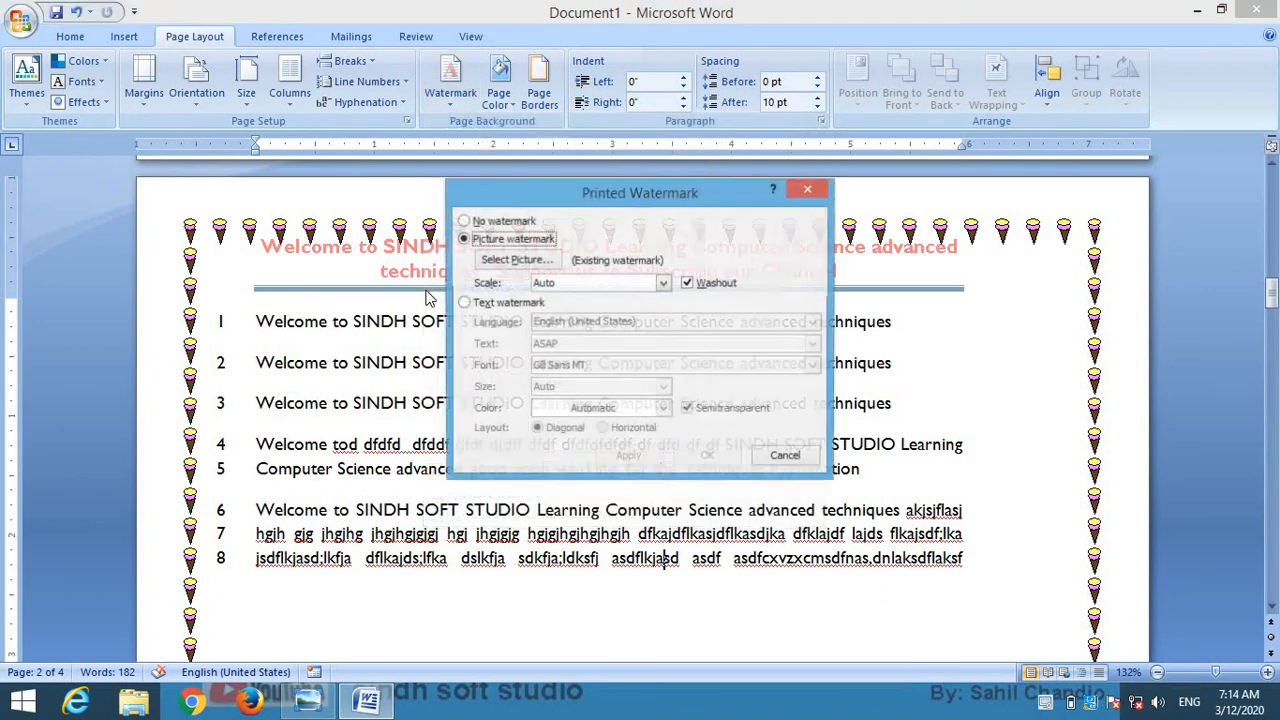
{"action": "left_click", "coordinate": [484, 224]}
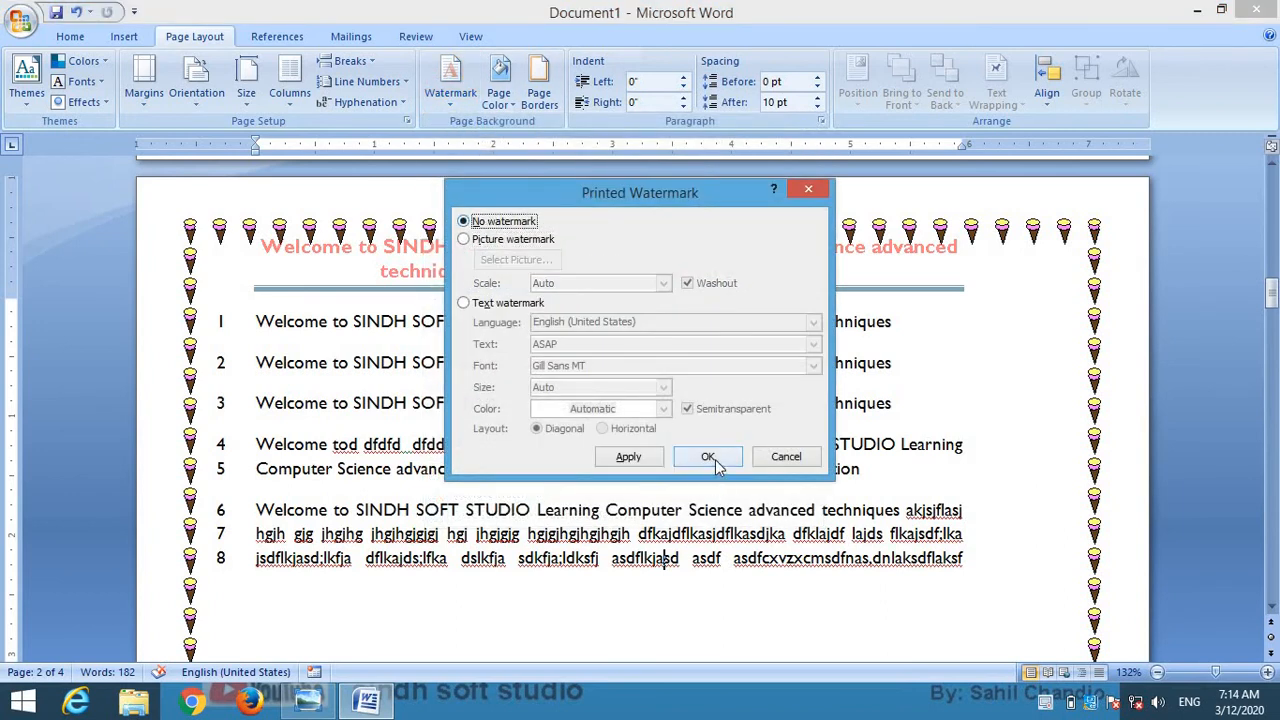
{"action": "left_click", "coordinate": [707, 456]}
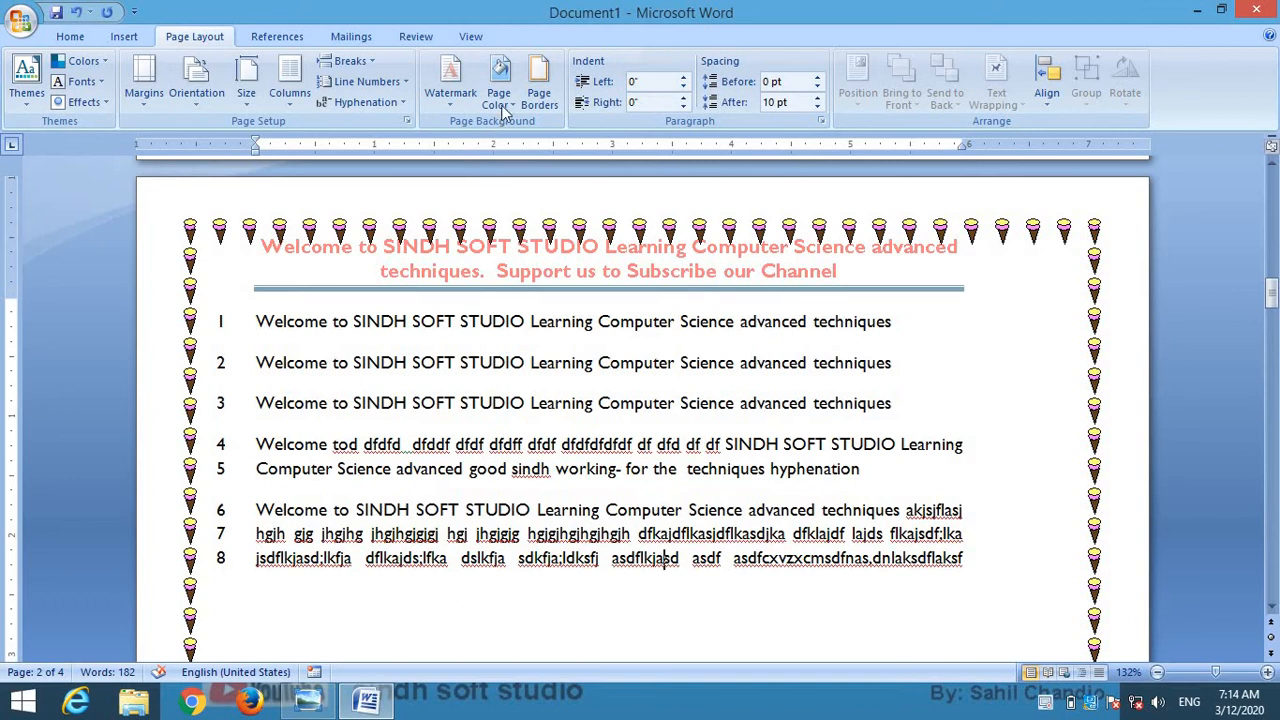
Set the page color to a bright blue theme color and inspect page 3 in print preview
{"action": "left_click", "coordinate": [503, 100]}
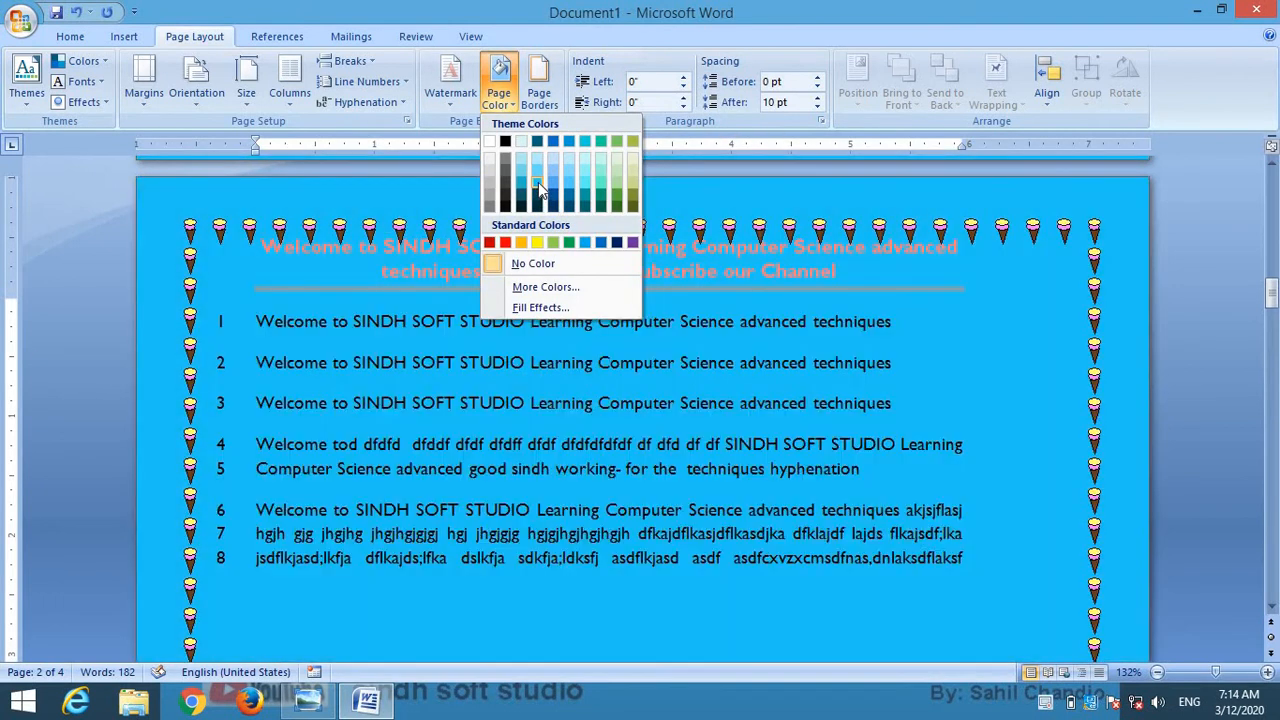
{"action": "left_click", "coordinate": [538, 182]}
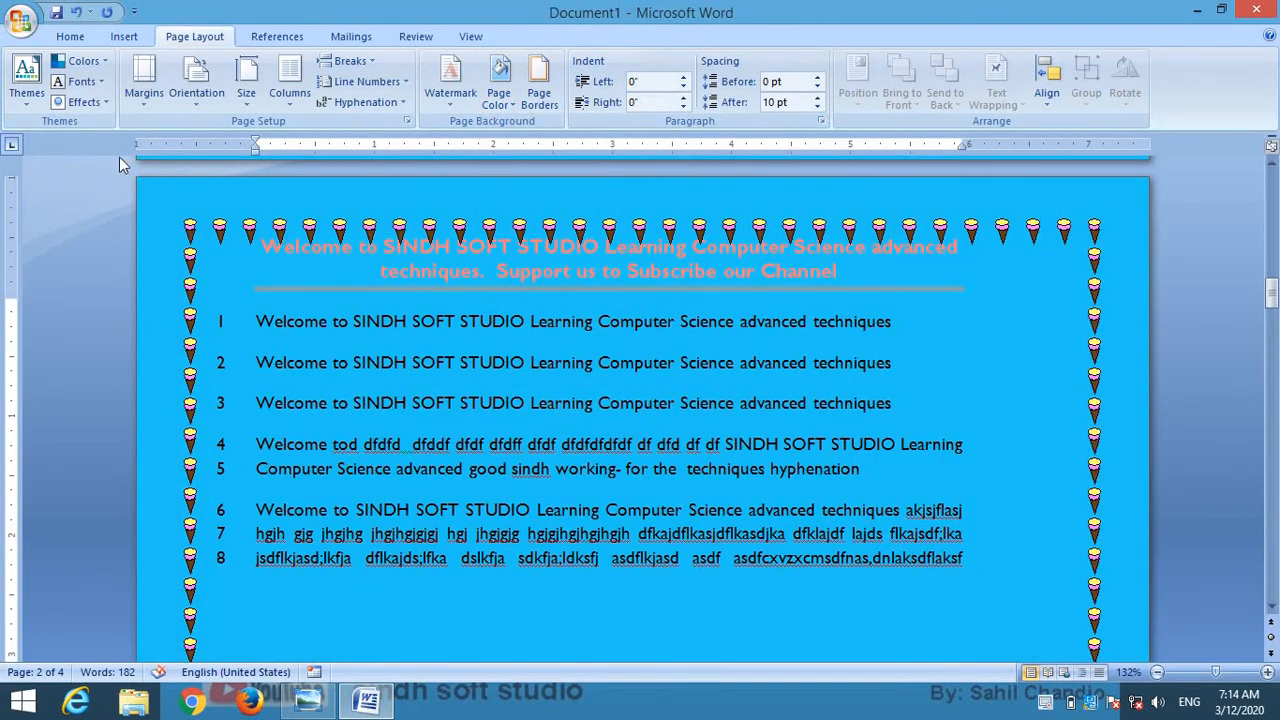
{"action": "left_click", "coordinate": [20, 20]}
{"action": "mouse_move", "coordinate": [59, 228]}
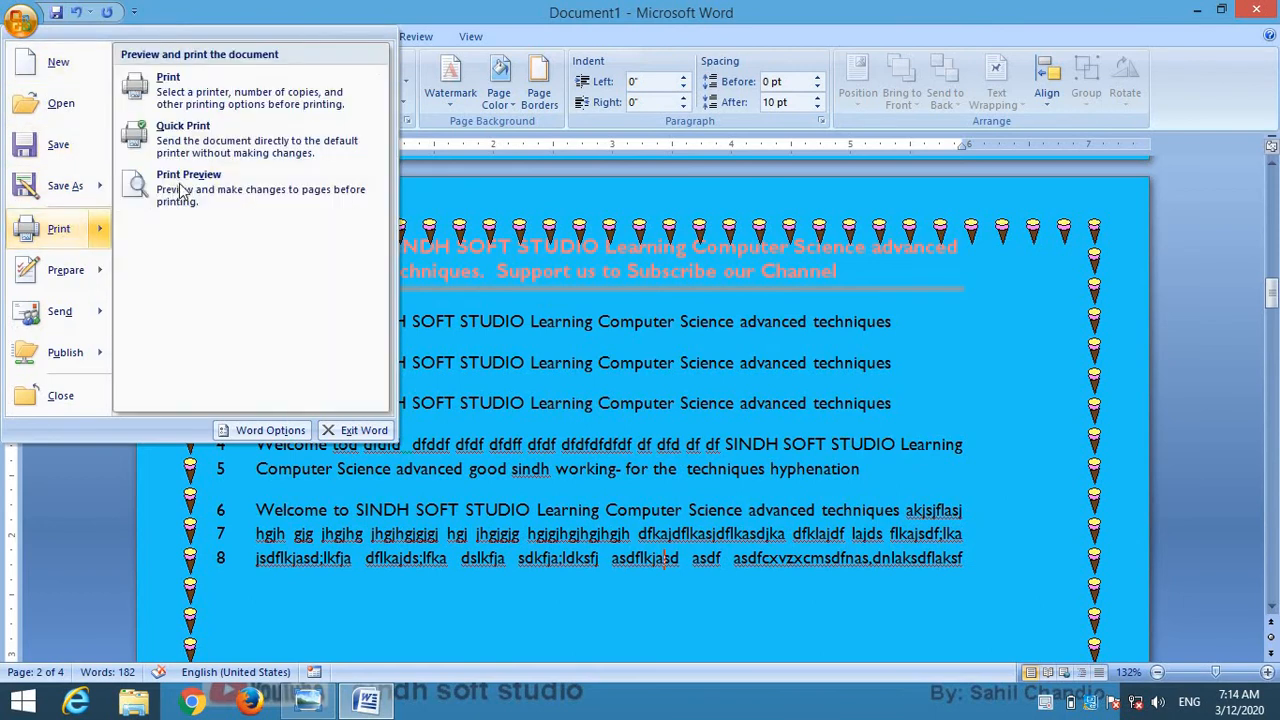
{"action": "left_click", "coordinate": [178, 190]}
{"action": "left_click", "coordinate": [523, 364]}
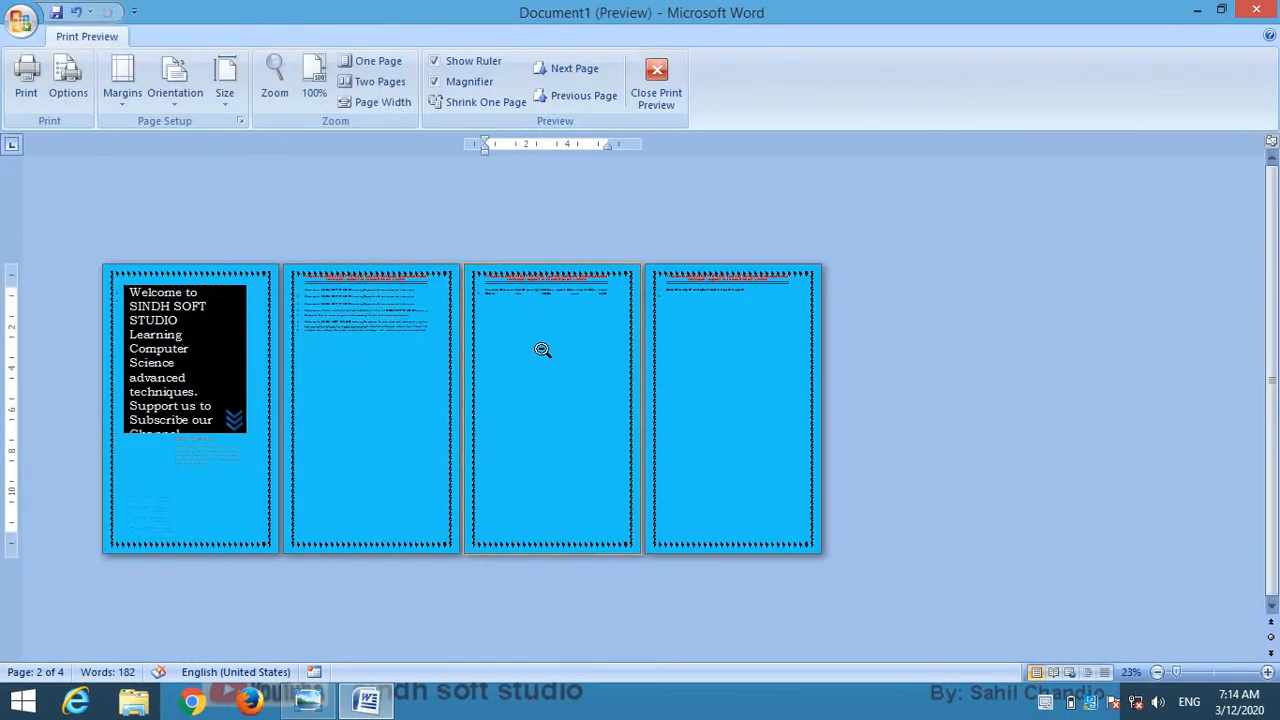
{"action": "left_click", "coordinate": [543, 350]}
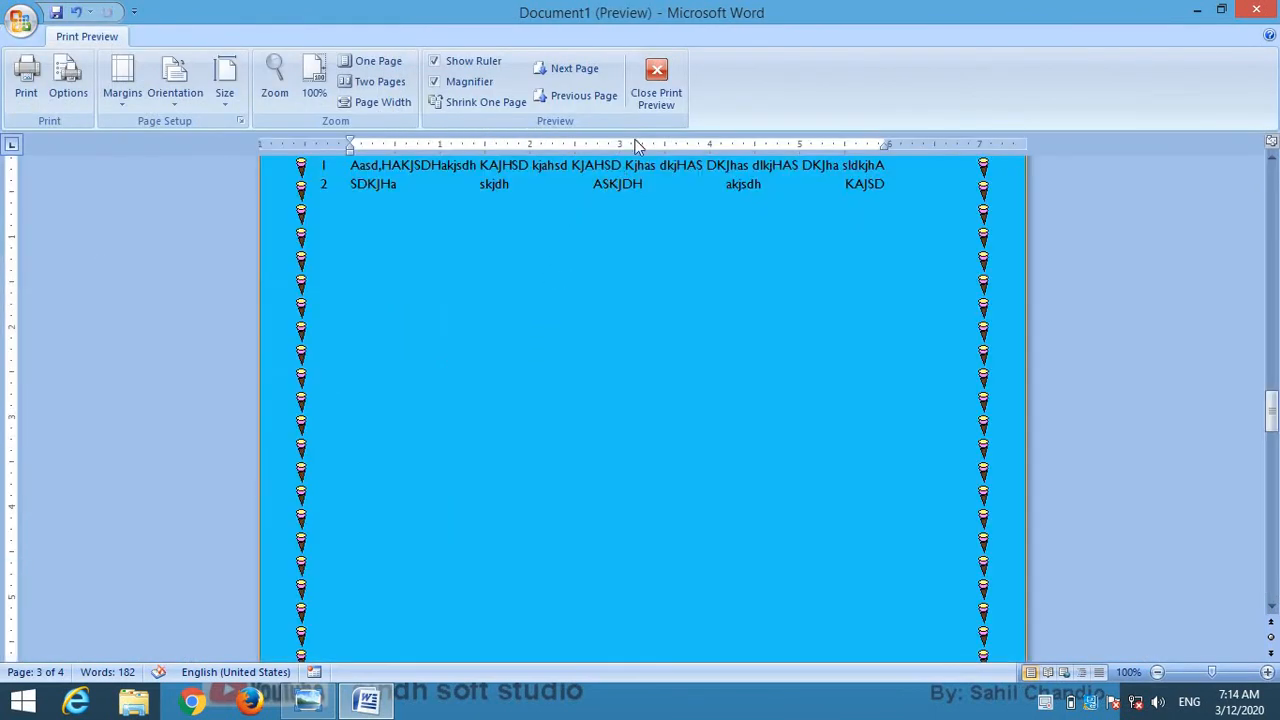
Close the page 3 preview, examine the blue page color across all pages in print preview, and return to the document
{"action": "left_click", "coordinate": [655, 97]}
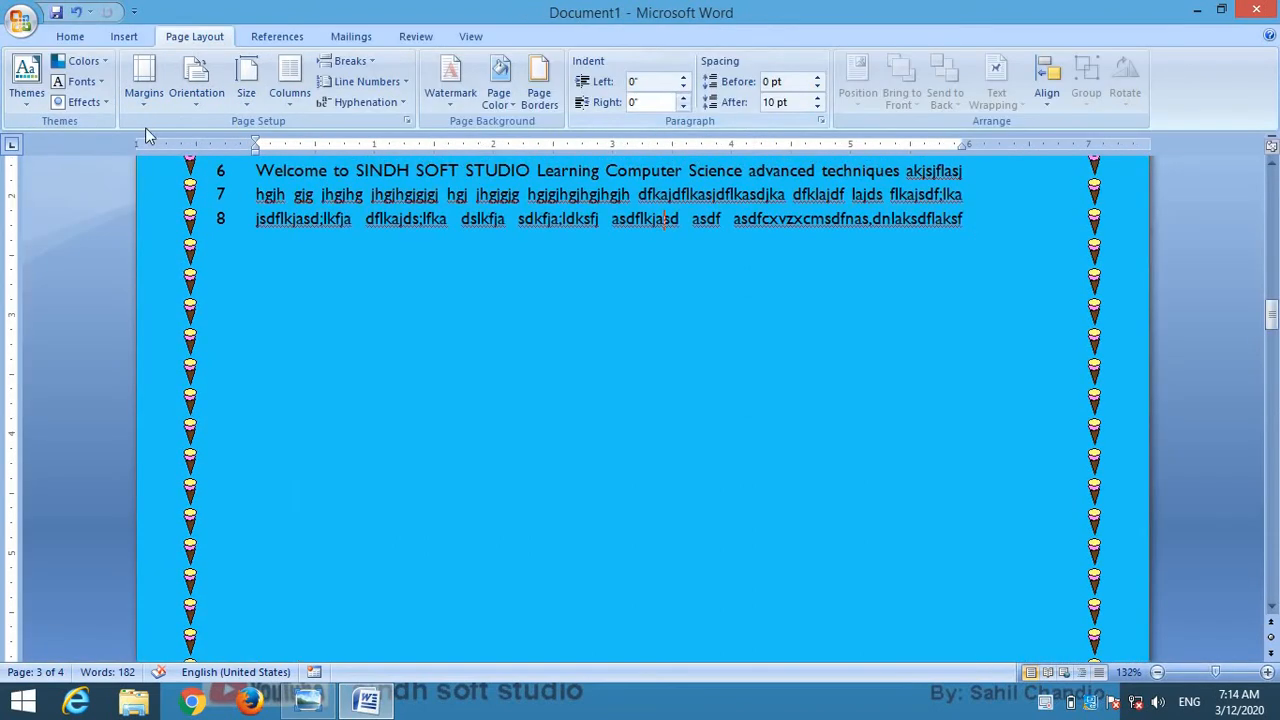
{"action": "left_click", "coordinate": [26, 32]}
{"action": "mouse_move", "coordinate": [60, 228]}
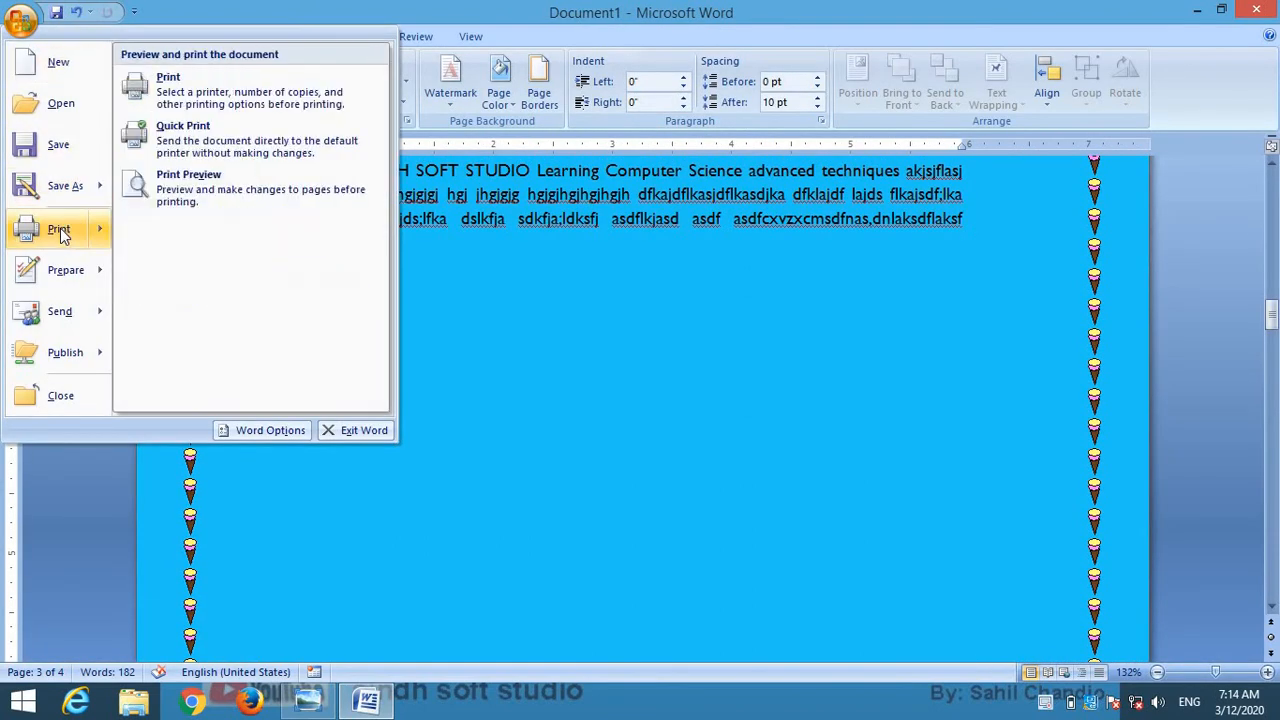
{"action": "left_click", "coordinate": [190, 187]}
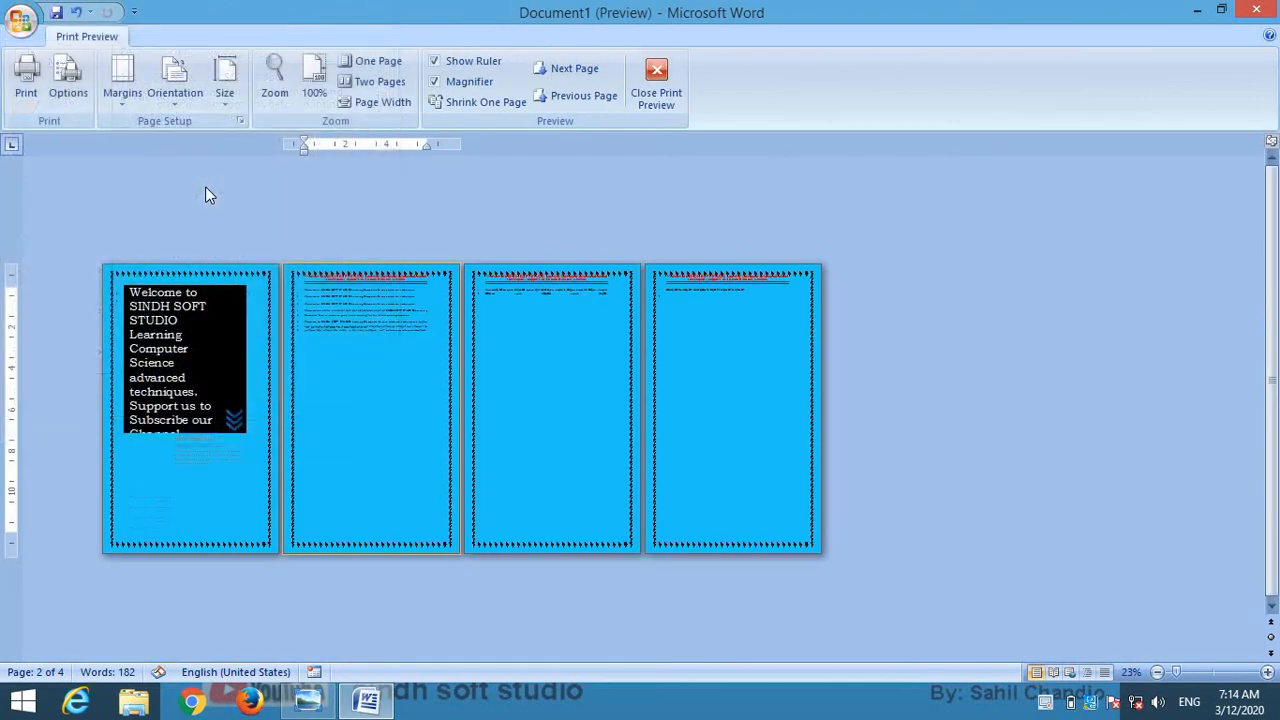
{"action": "left_click", "coordinate": [654, 96]}
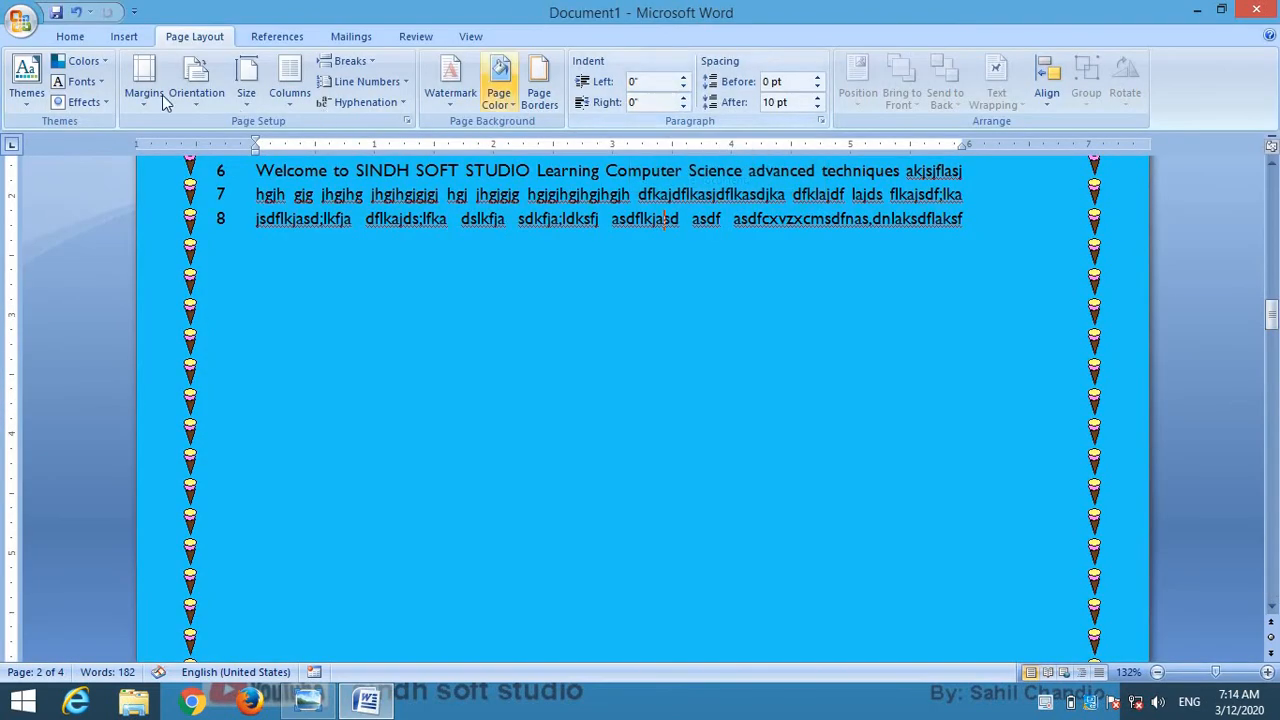
Turn off printing of background colors and images in the print options, and close the Print dialog without printing
{"action": "left_click", "coordinate": [20, 20]}
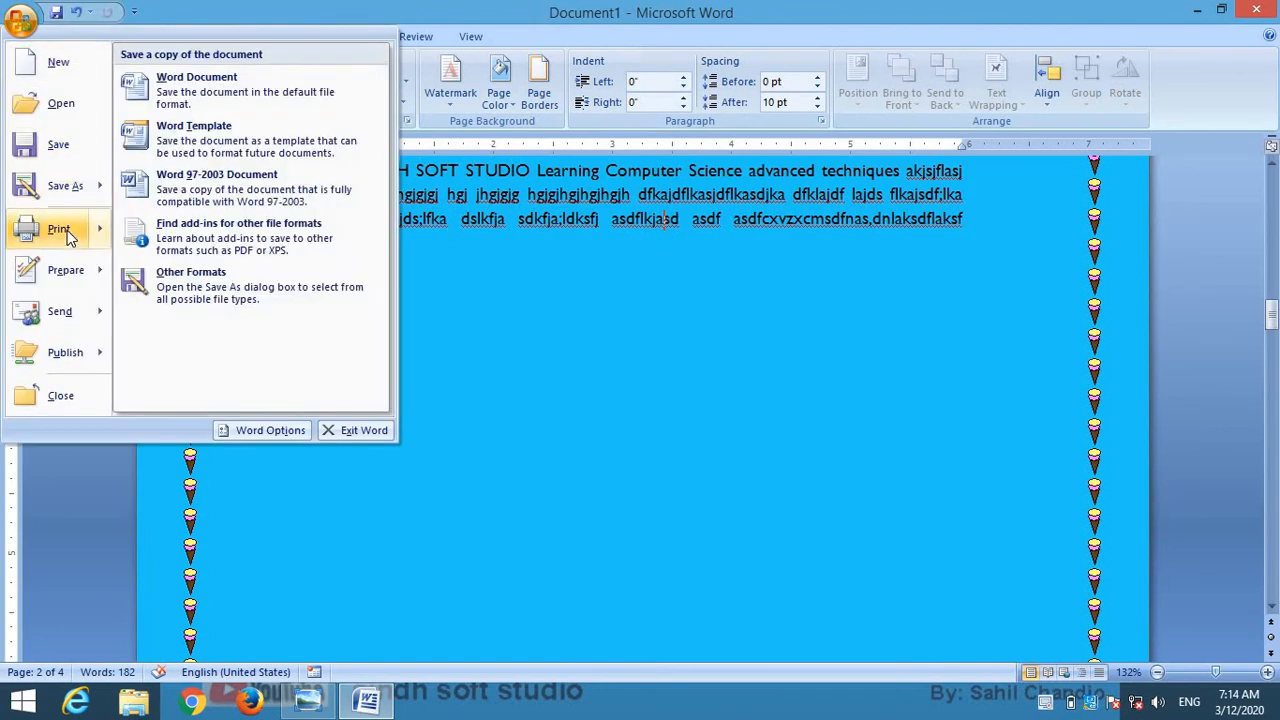
{"action": "mouse_move", "coordinate": [66, 236]}
{"action": "left_click", "coordinate": [193, 81]}
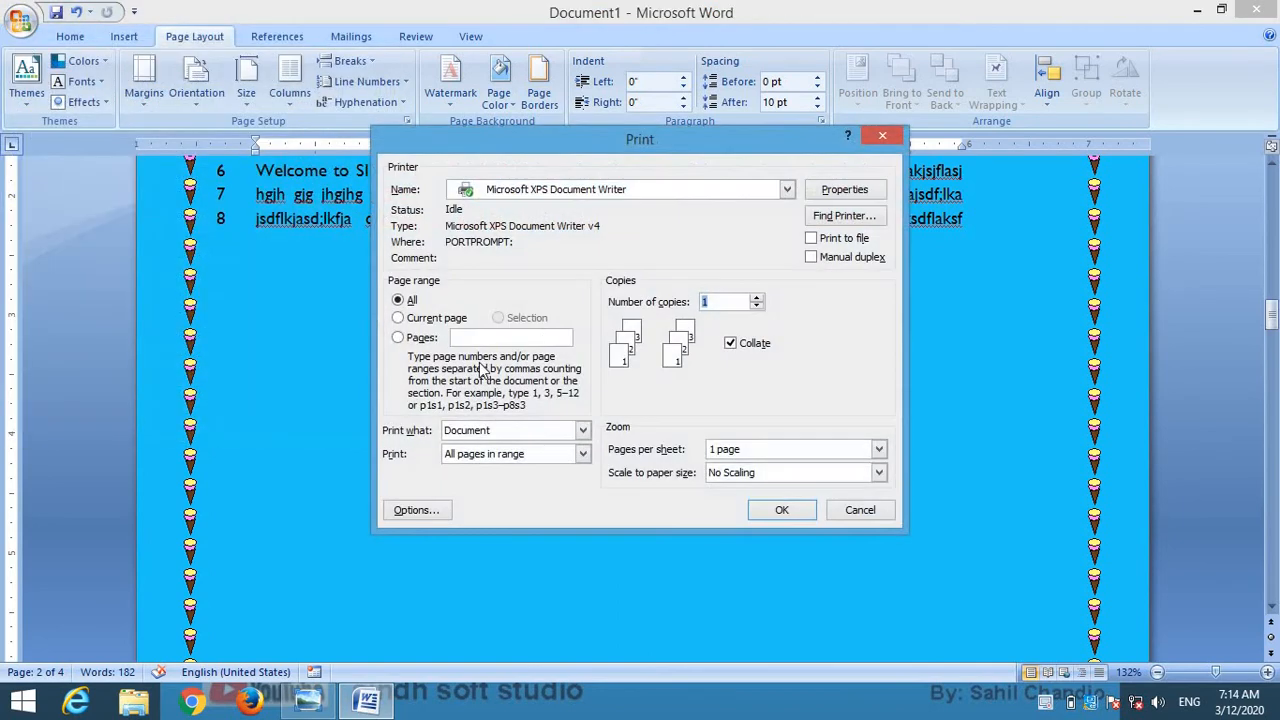
{"action": "left_click", "coordinate": [422, 512]}
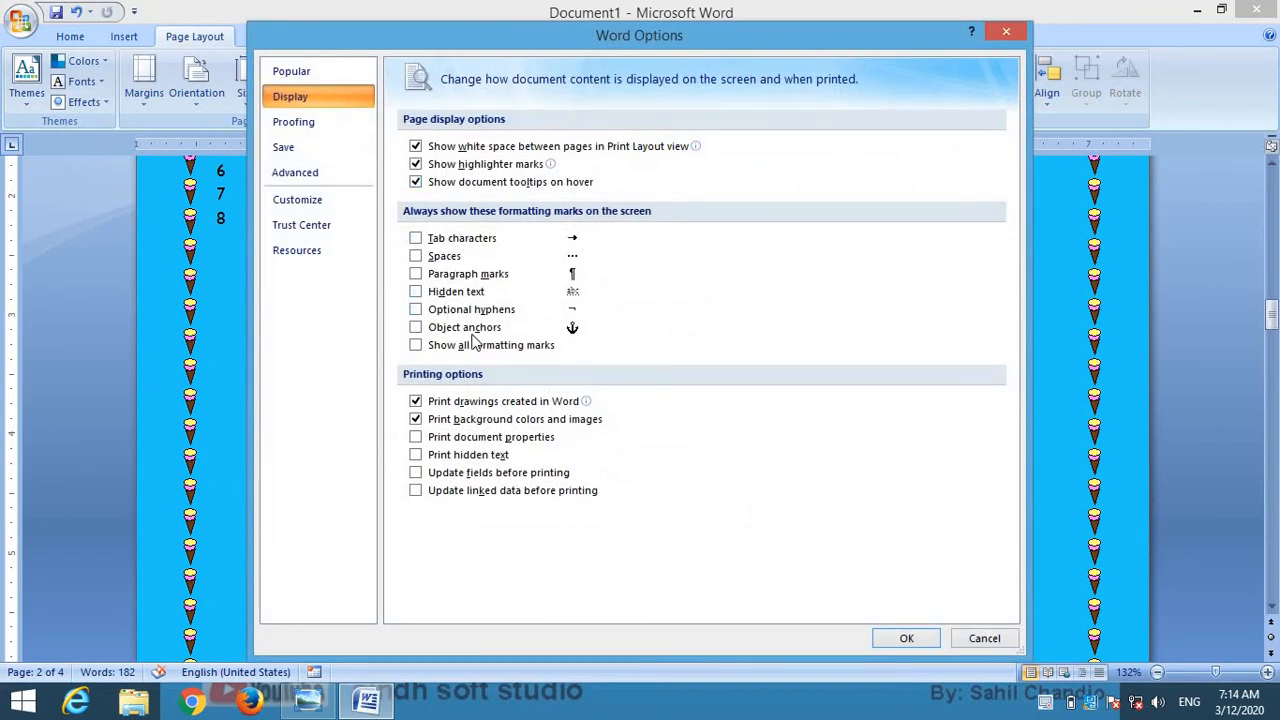
{"action": "left_click", "coordinate": [416, 421]}
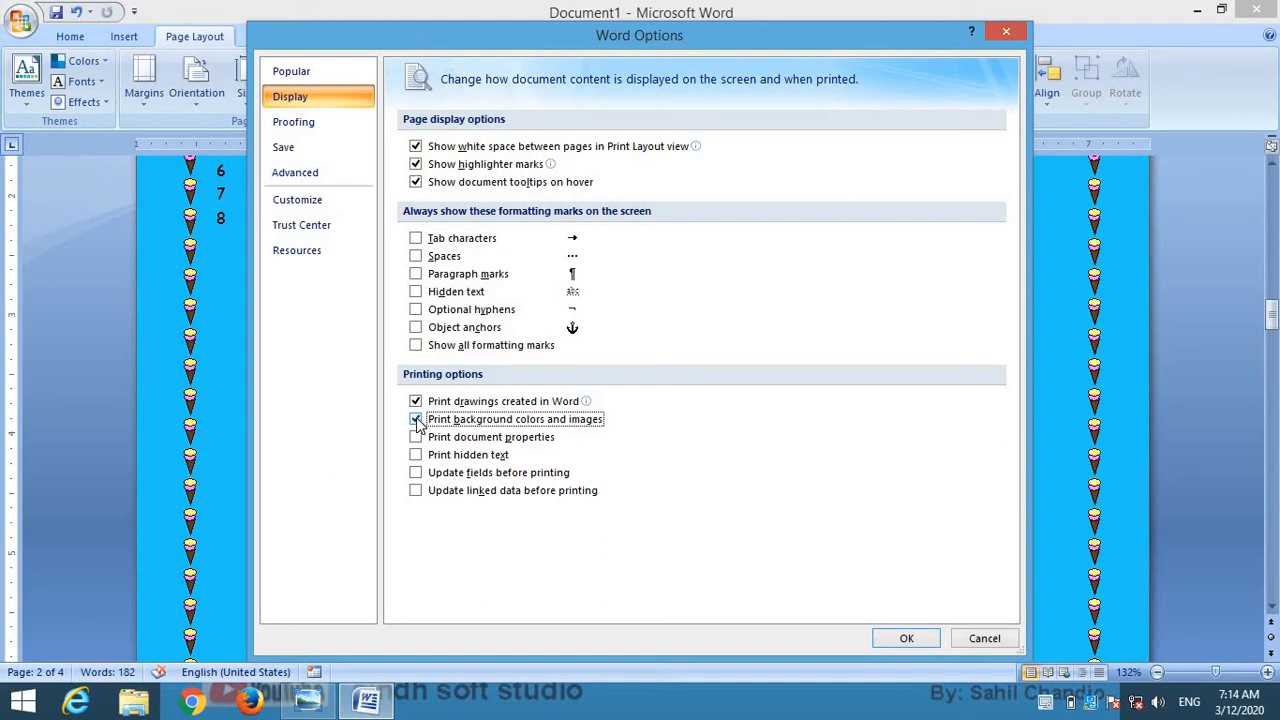
{"action": "left_click", "coordinate": [909, 637]}
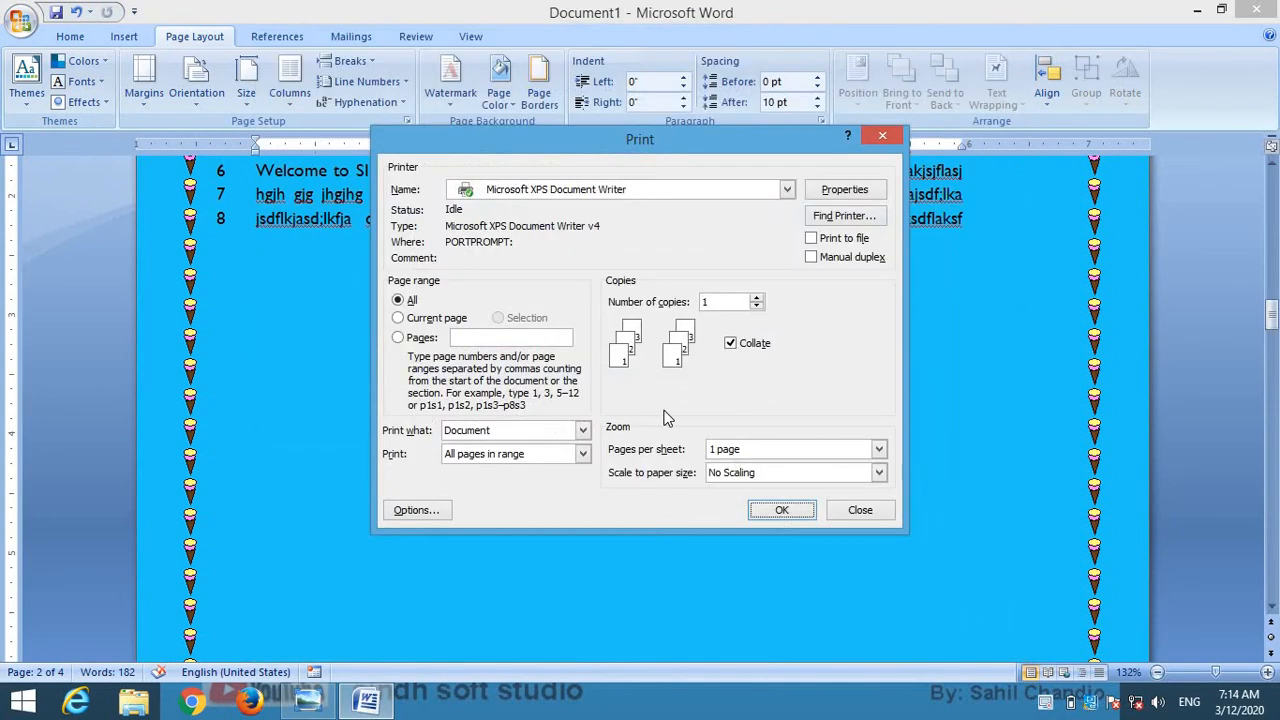
{"action": "left_click", "coordinate": [858, 511]}
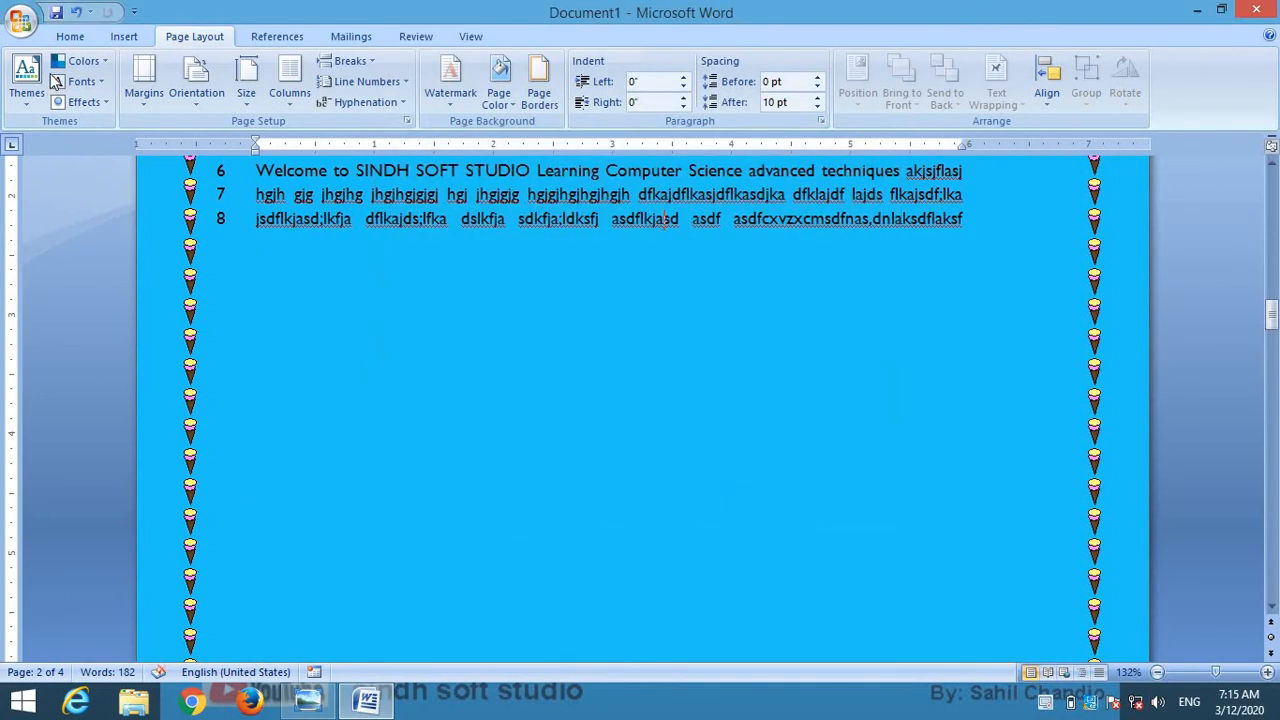
Check in print preview how the pages look with background printing turned off, and close the preview
{"action": "left_click", "coordinate": [20, 20]}
{"action": "mouse_move", "coordinate": [60, 229]}
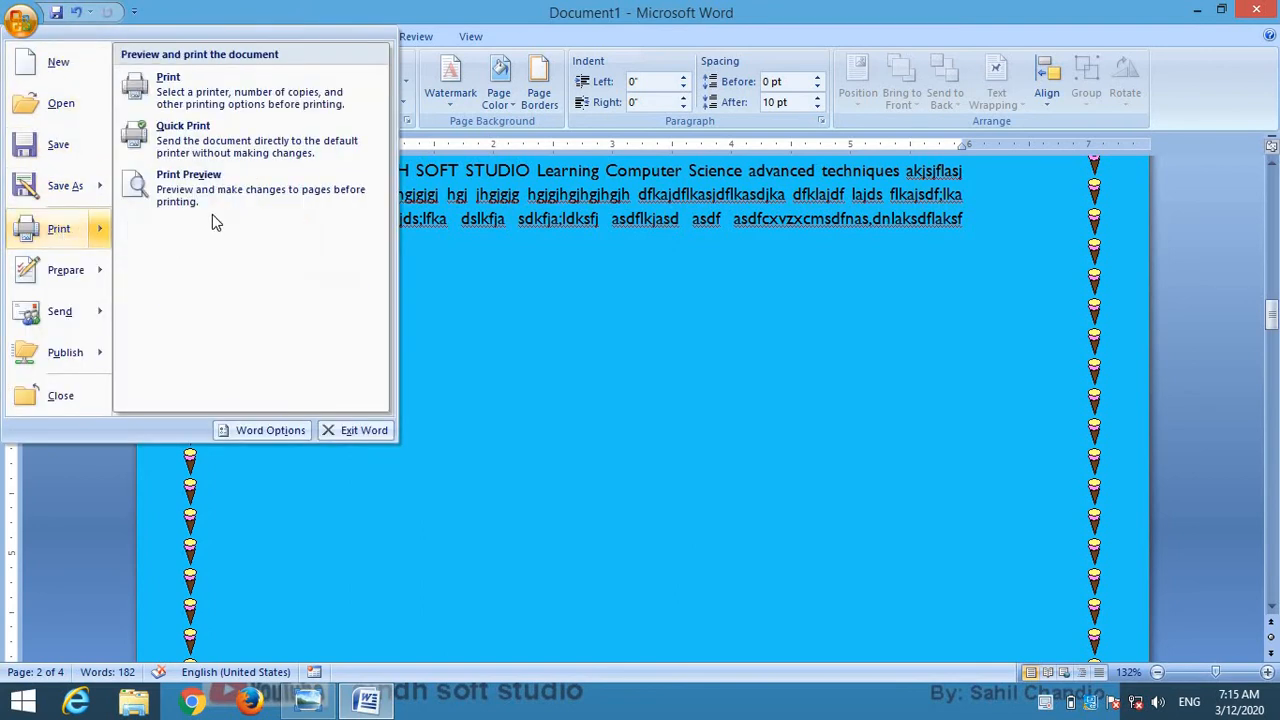
{"action": "left_click", "coordinate": [220, 190]}
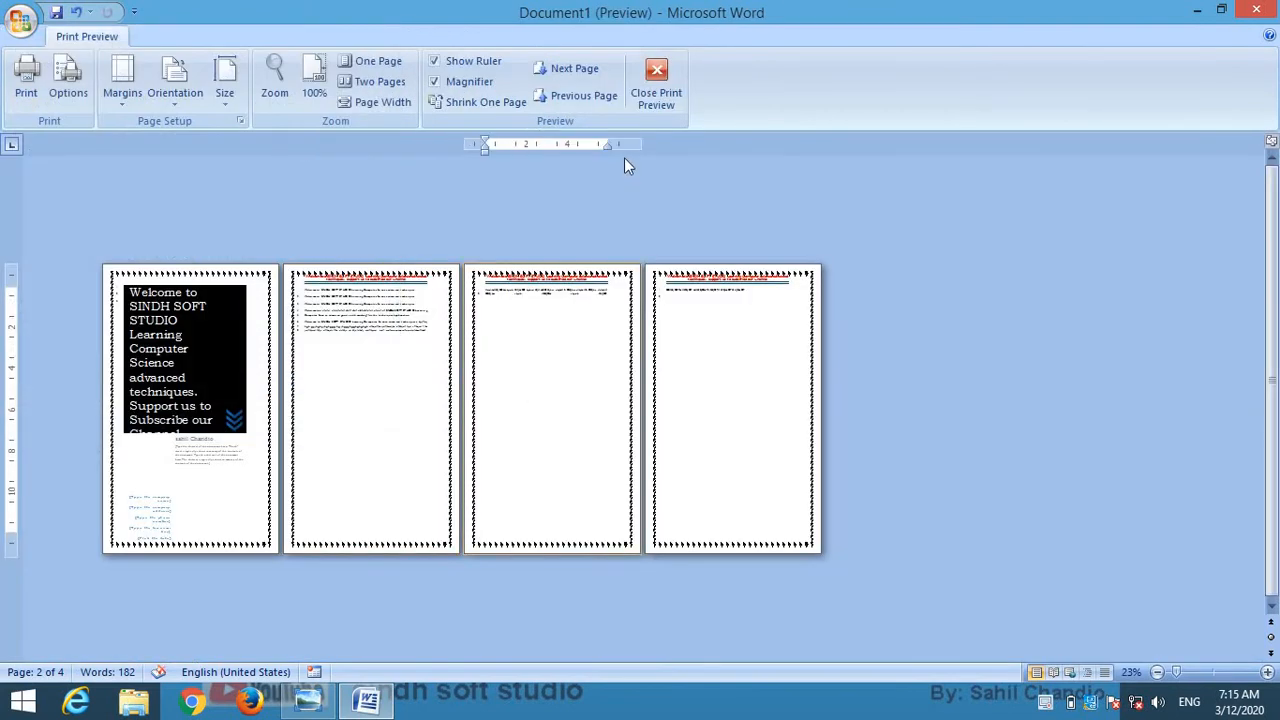
{"action": "left_click", "coordinate": [656, 85]}
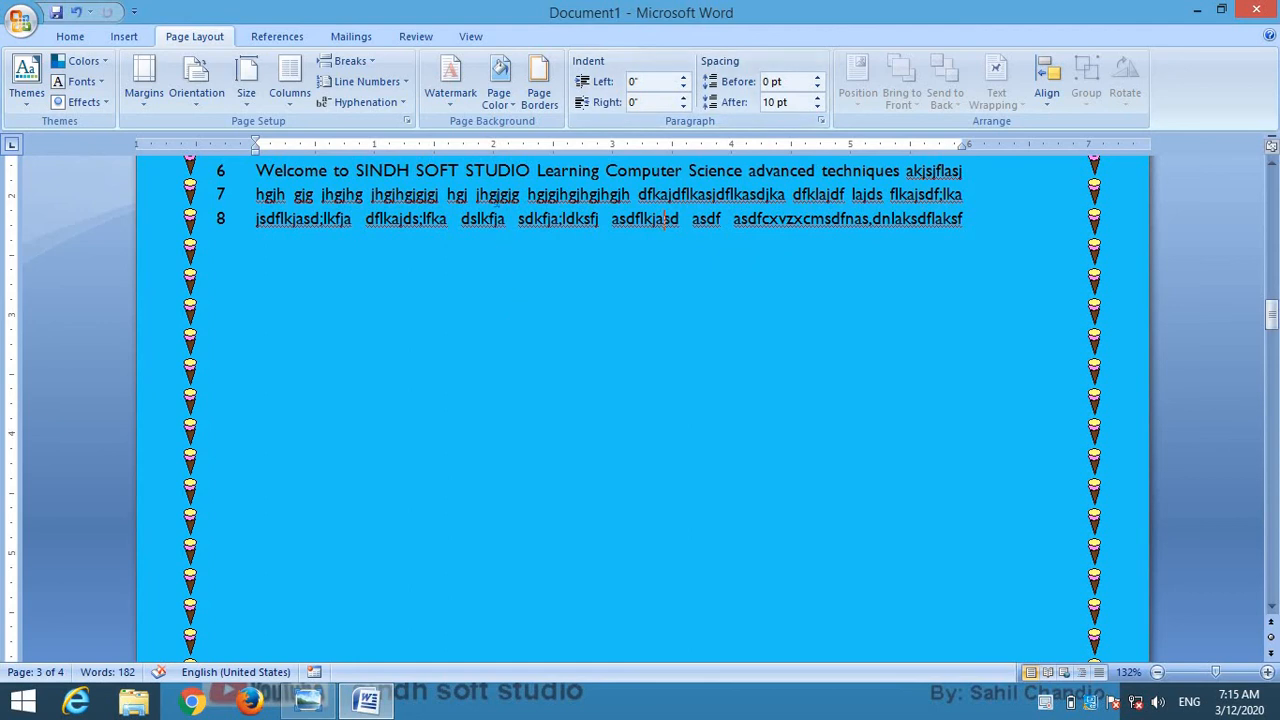
Change the page color to the standard yellow
{"action": "left_click", "coordinate": [503, 110]}
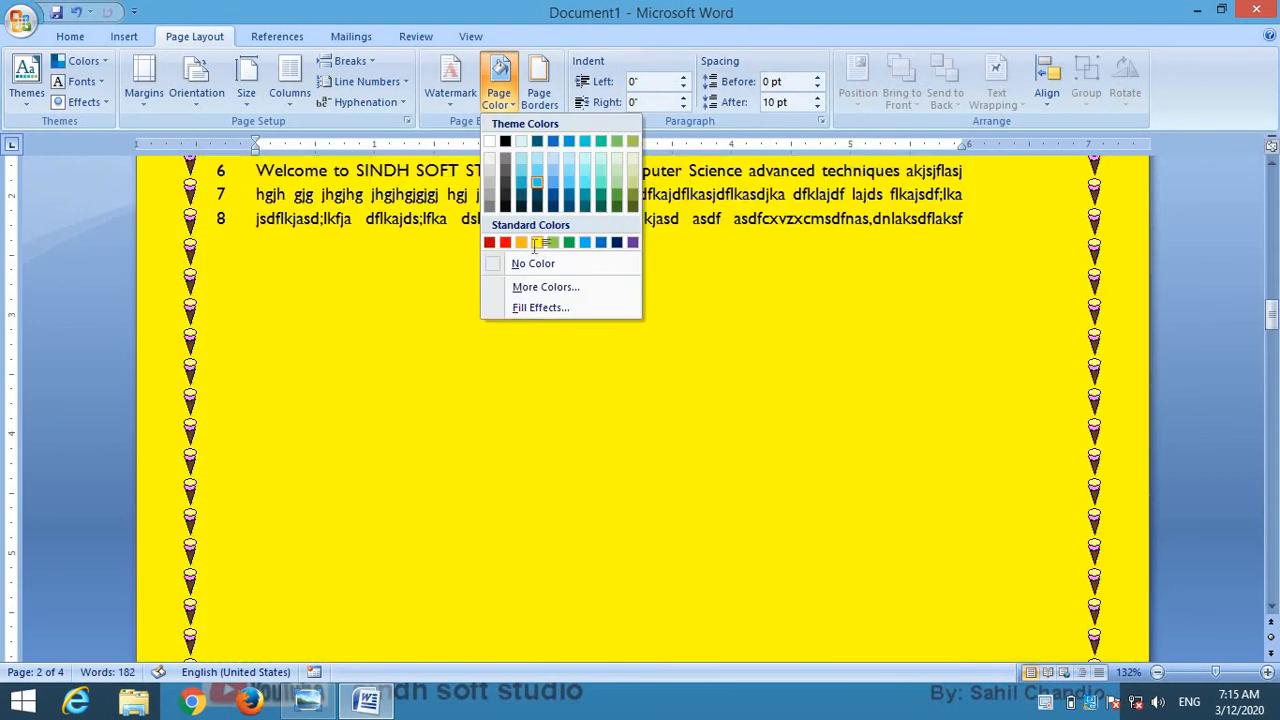
{"action": "left_click", "coordinate": [535, 243]}
{"action": "scroll", "coordinate": [521, 320], "scroll_direction": "up", "scroll_amount": 6}
{"action": "scroll", "coordinate": [521, 320], "scroll_direction": "down", "scroll_amount": 2}
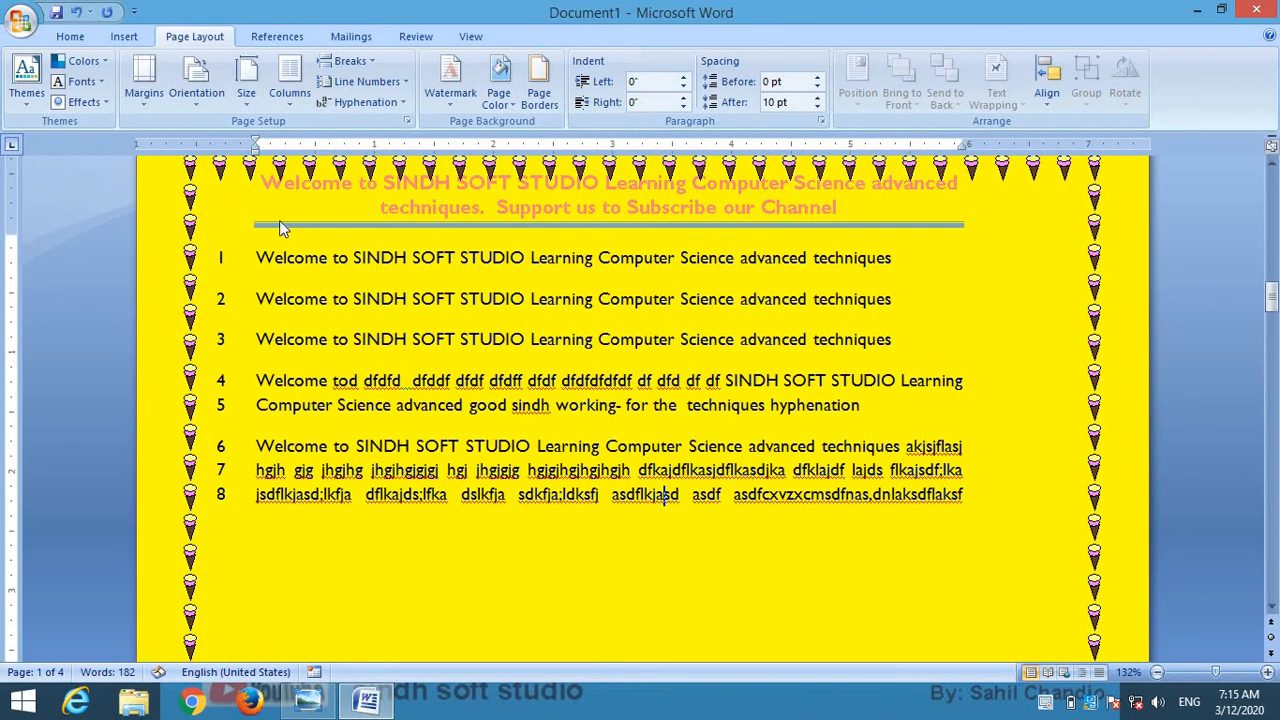
Check the yellow page color in print preview and close the preview
{"action": "left_click", "coordinate": [20, 20]}
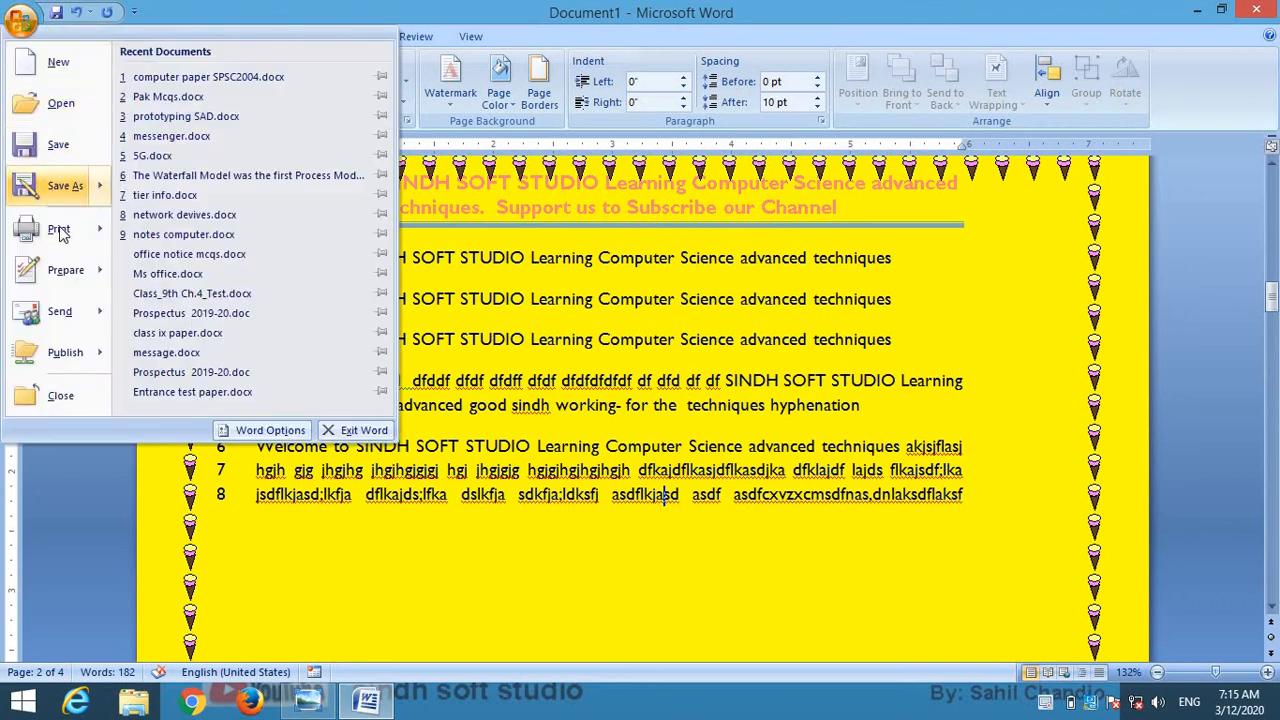
{"action": "mouse_move", "coordinate": [60, 228]}
{"action": "left_click", "coordinate": [195, 192]}
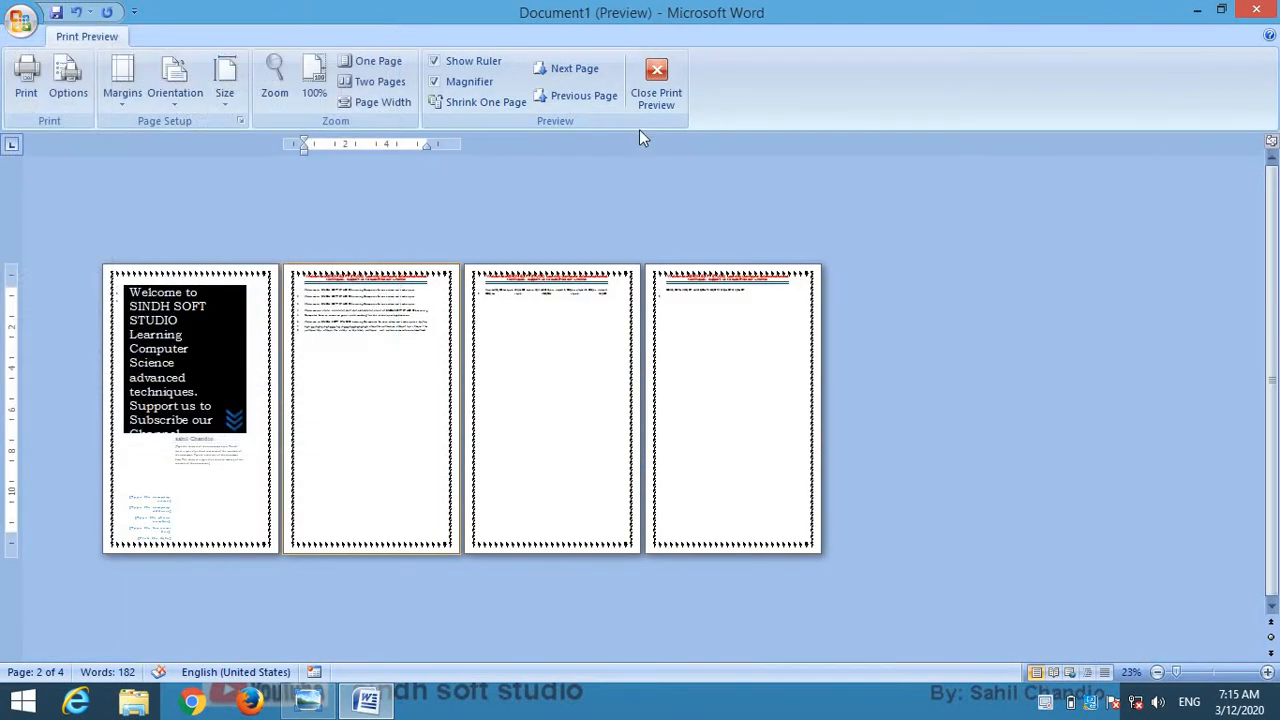
{"action": "left_click", "coordinate": [655, 85]}
Turn on printing of background colors and images in the print options, and close the Print dialog without printing
{"action": "left_click", "coordinate": [20, 20]}
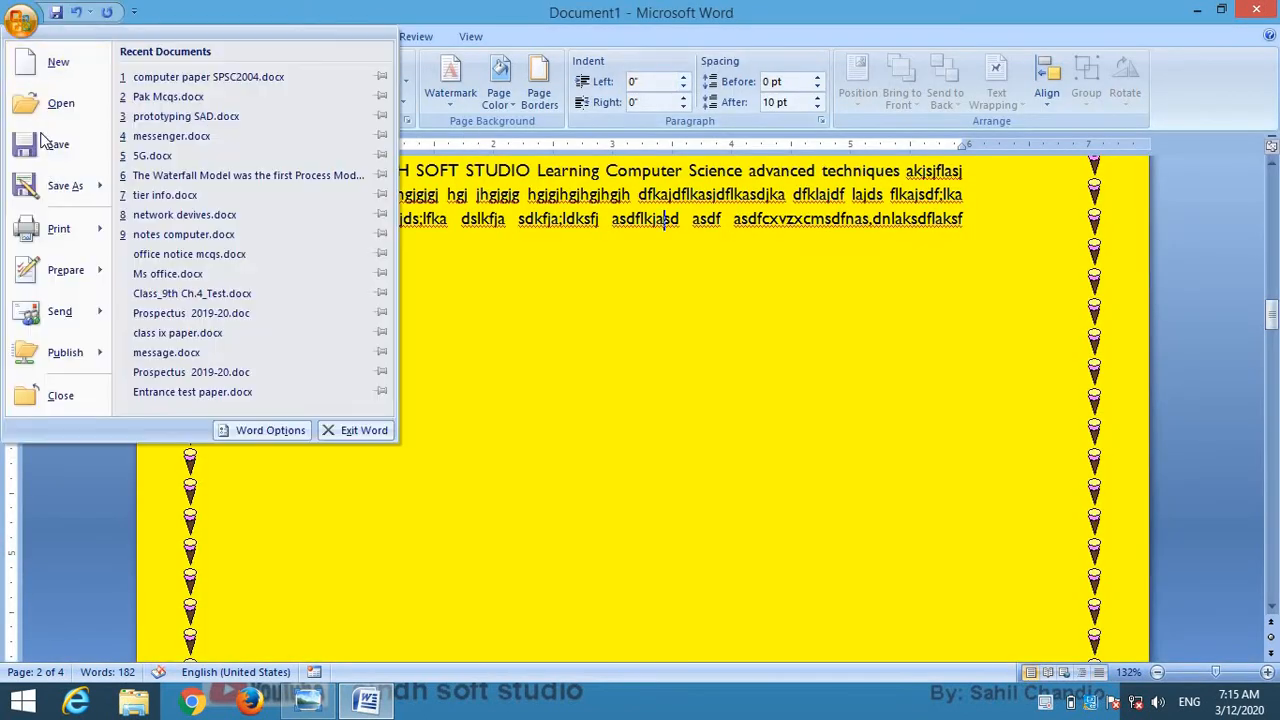
{"action": "mouse_move", "coordinate": [60, 228]}
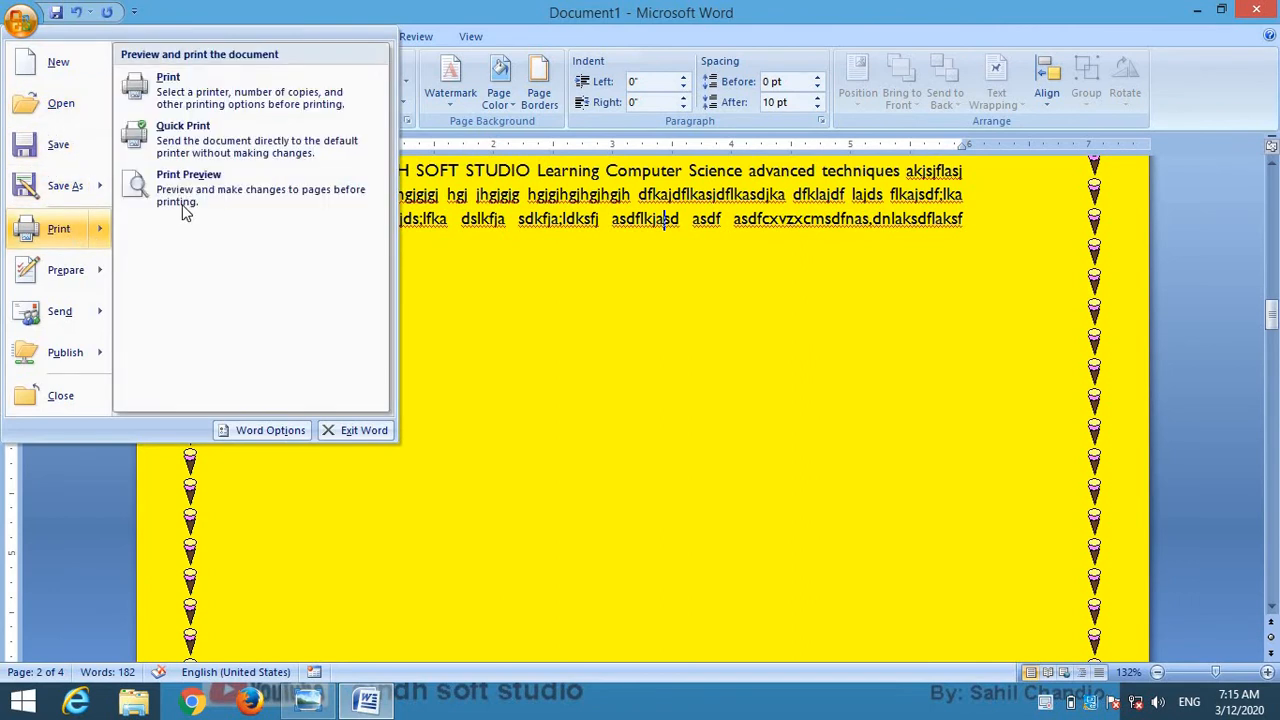
{"action": "left_click", "coordinate": [182, 94]}
{"action": "left_click", "coordinate": [415, 511]}
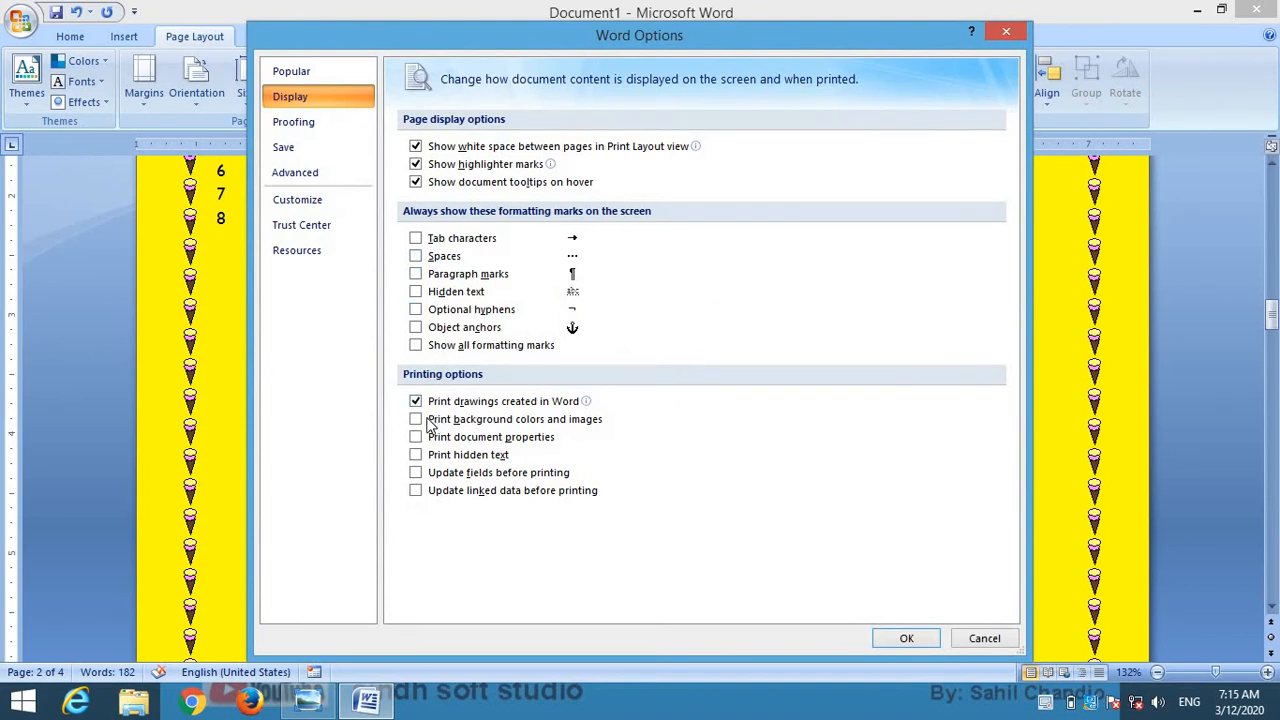
{"action": "left_click", "coordinate": [416, 420]}
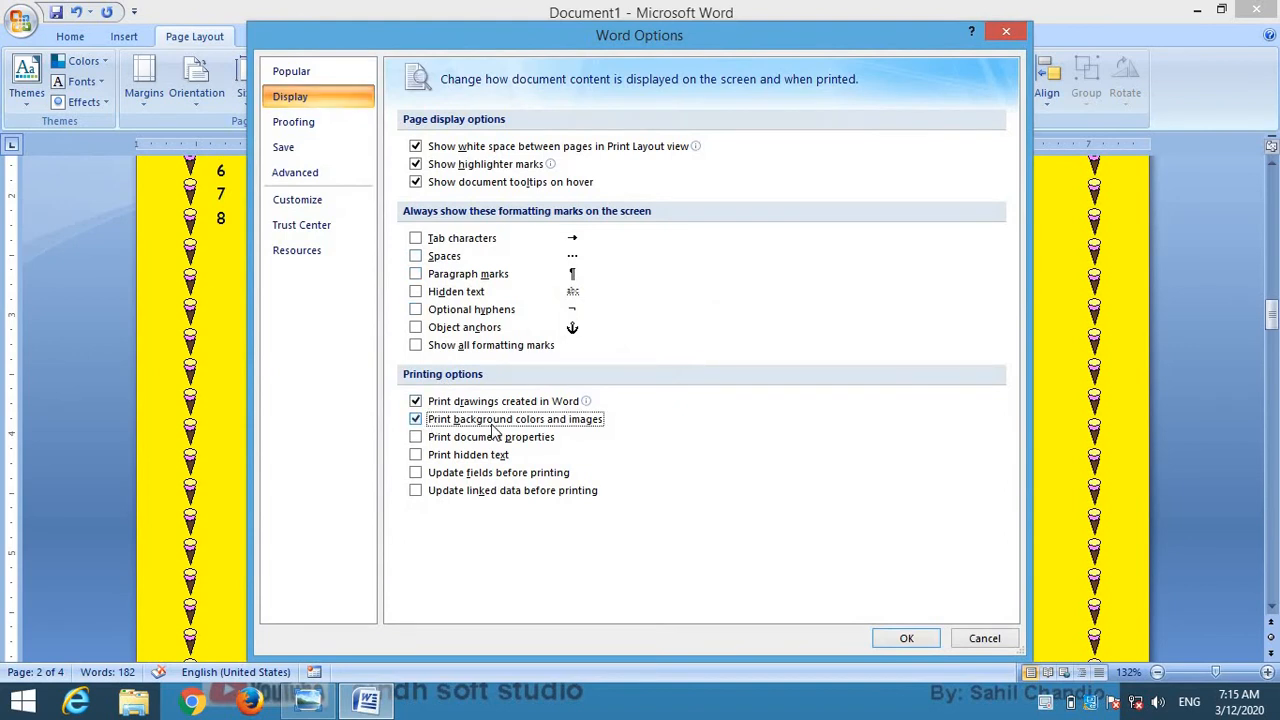
{"action": "left_click", "coordinate": [921, 637]}
{"action": "left_click", "coordinate": [862, 508]}
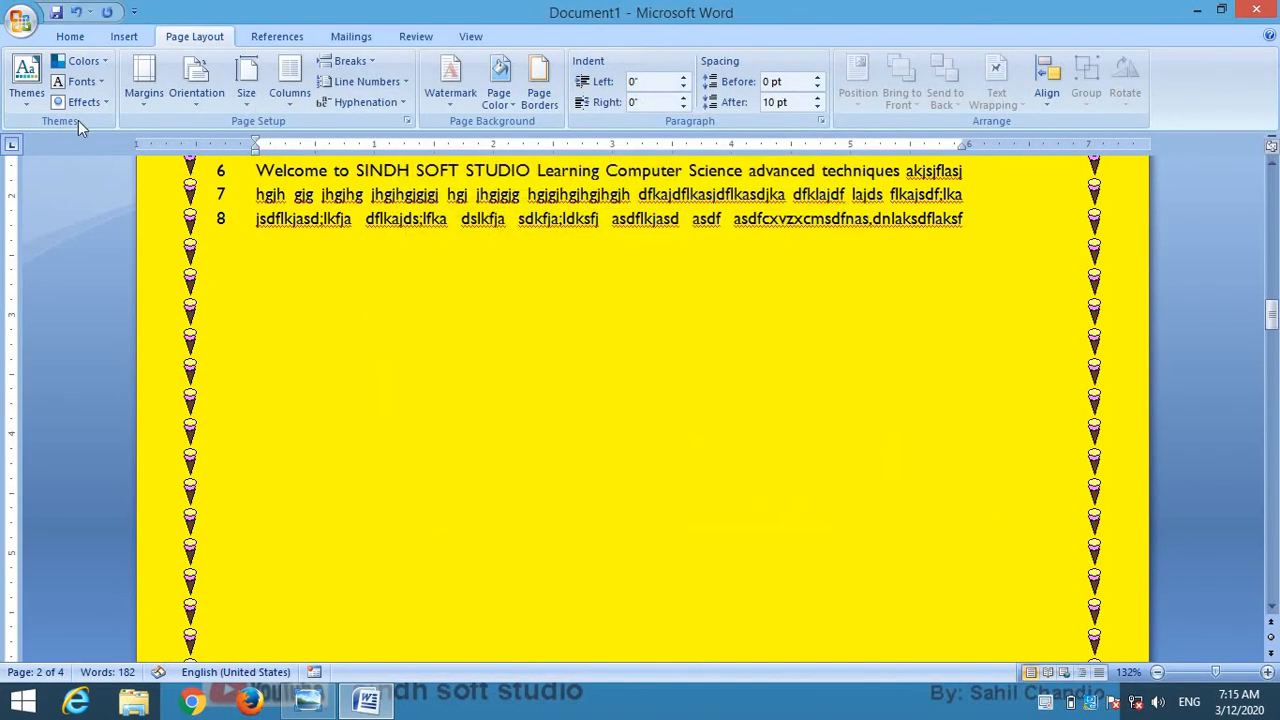
Examine the yellow pages in print preview, zooming in on page 3, and close the preview
{"action": "left_click", "coordinate": [20, 22]}
{"action": "mouse_move", "coordinate": [59, 228]}
{"action": "left_click", "coordinate": [170, 193]}
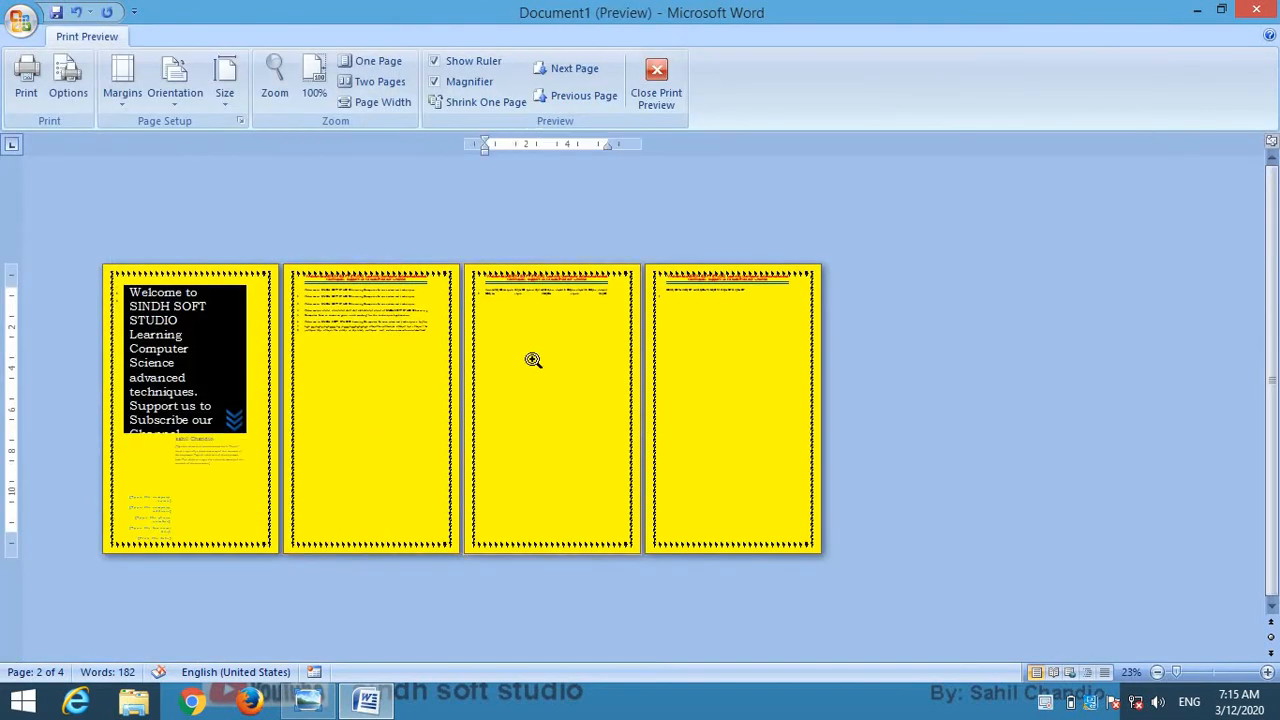
{"action": "left_click", "coordinate": [550, 344]}
{"action": "left_click", "coordinate": [577, 297]}
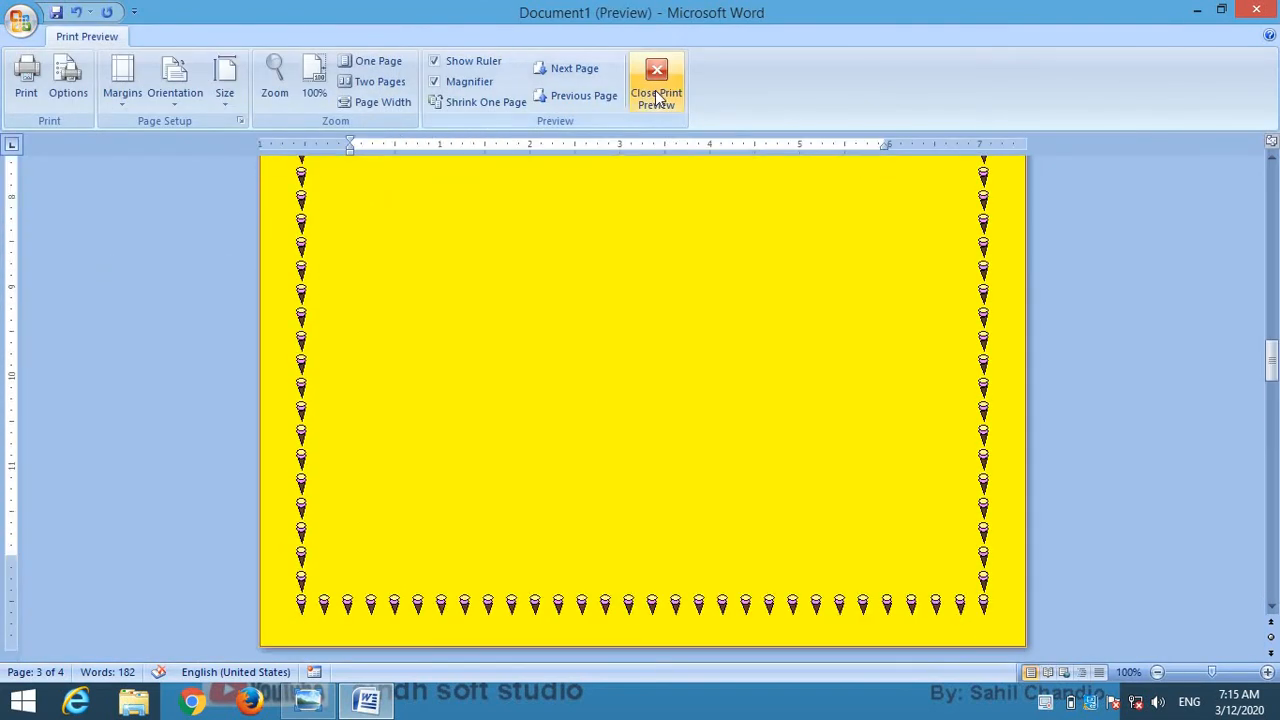
{"action": "left_click", "coordinate": [650, 98]}
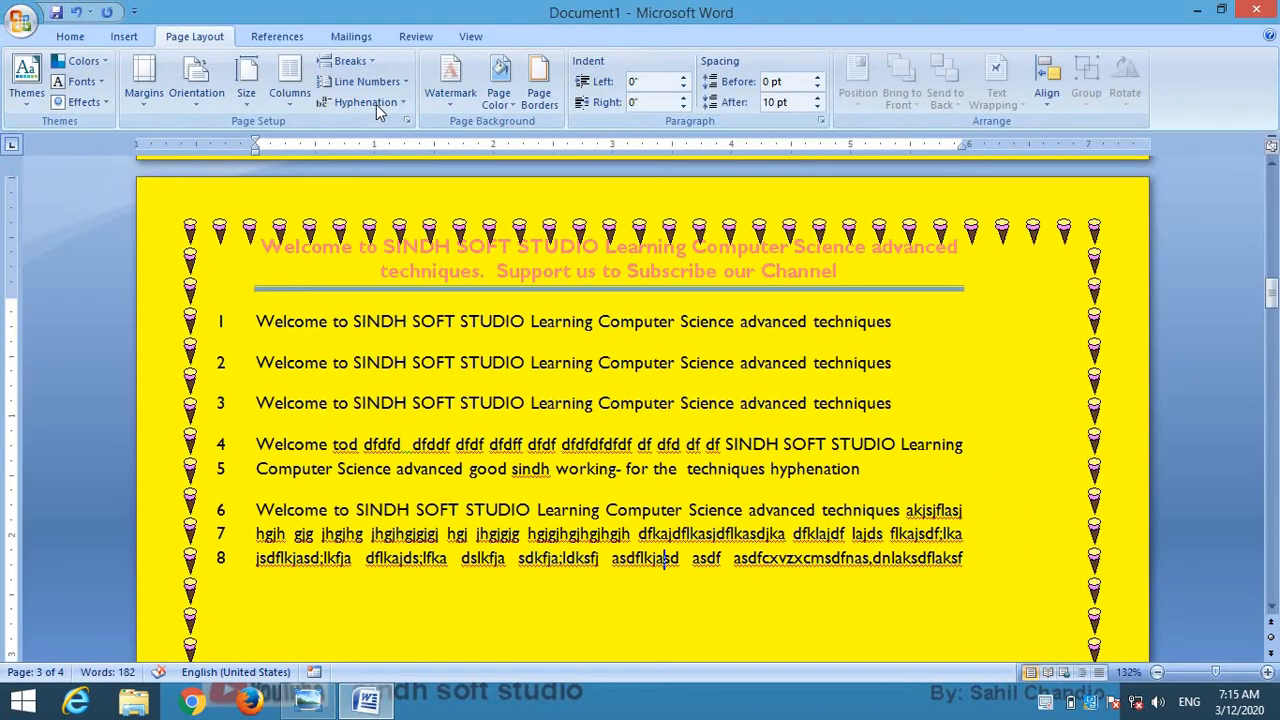
Replace the ice cream art page border with a thick-and-thin line box border applied to the whole document
{"action": "left_click", "coordinate": [546, 106]}
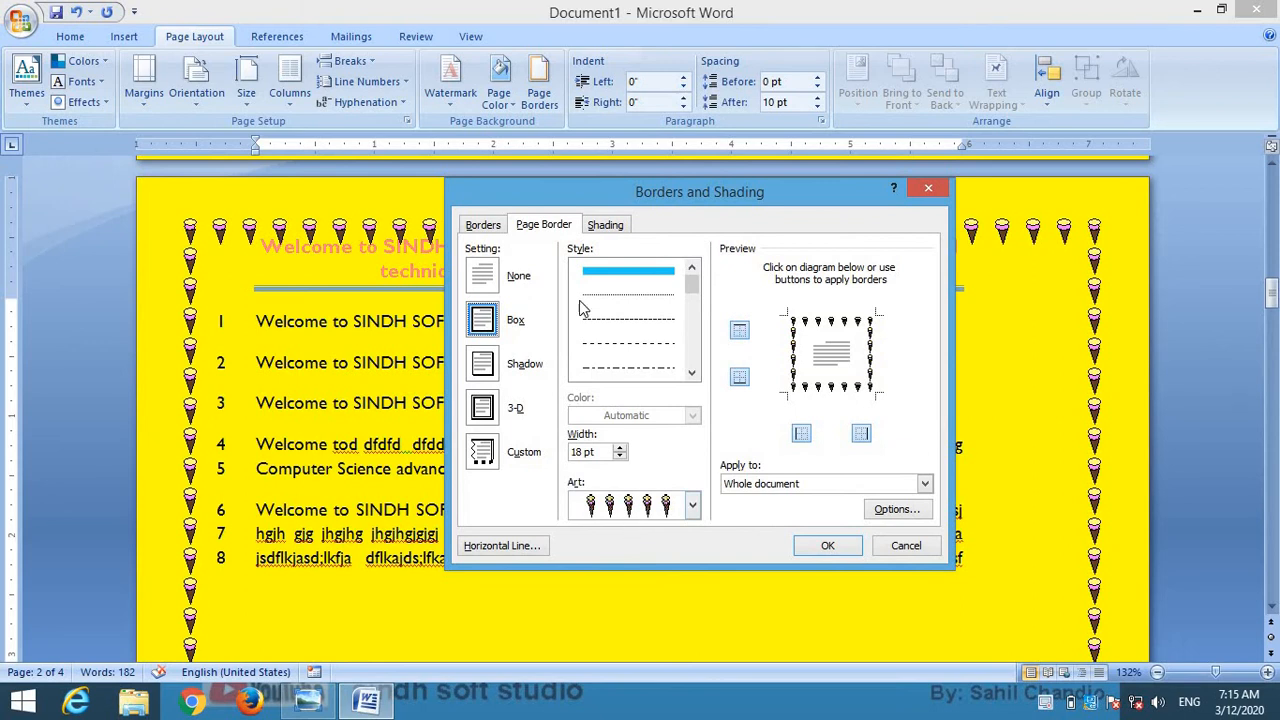
{"action": "left_click", "coordinate": [483, 227]}
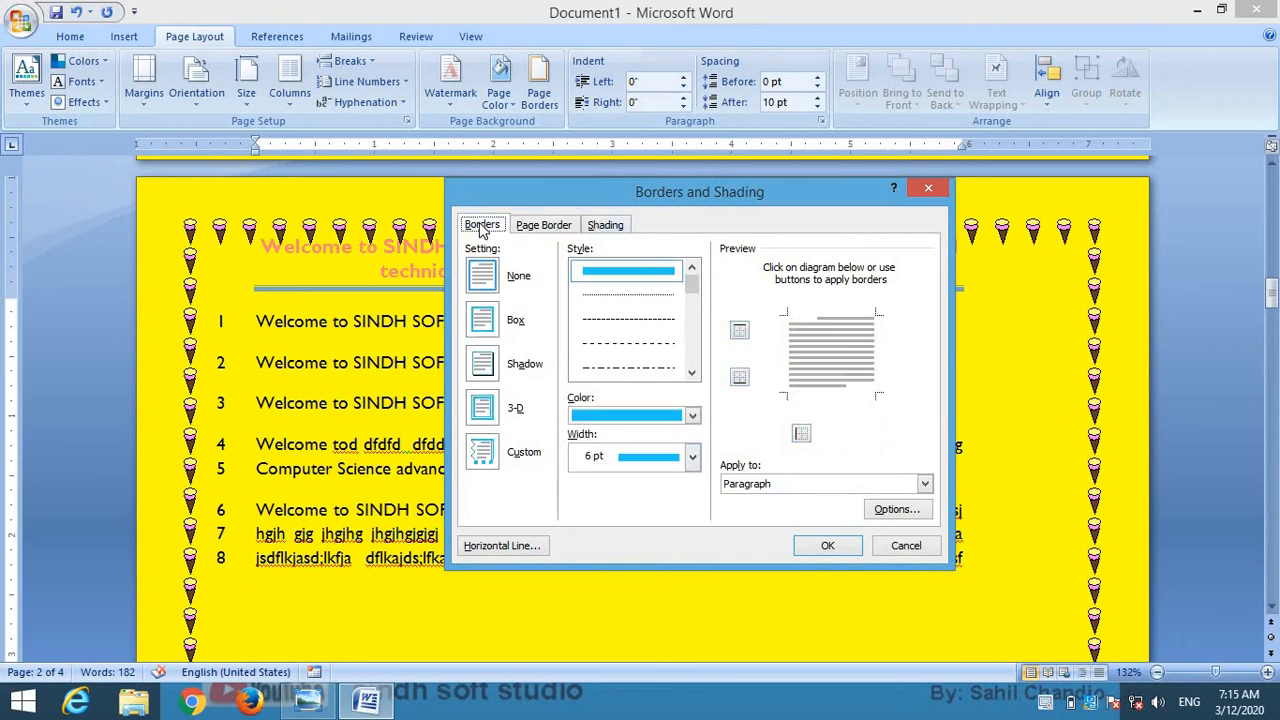
{"action": "left_click", "coordinate": [540, 226]}
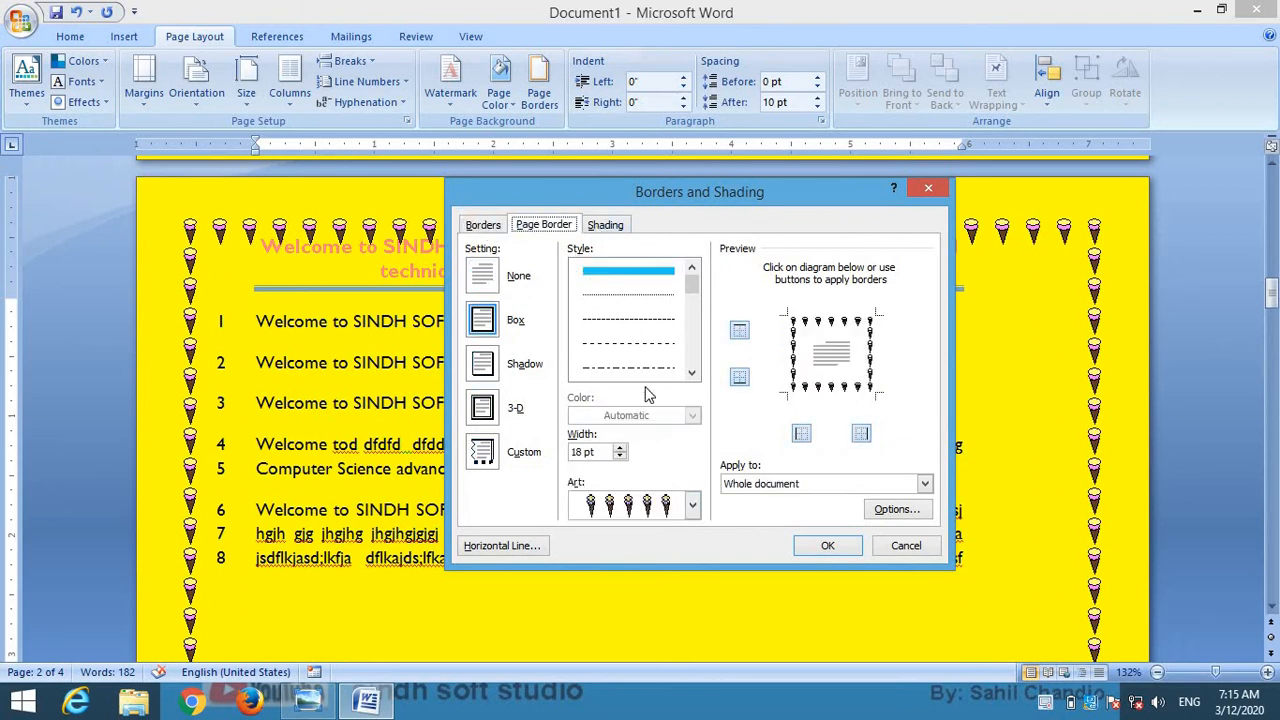
{"action": "left_click", "coordinate": [695, 378]}
{"action": "scroll", "coordinate": [645, 345], "scroll_direction": "down", "scroll_amount": 2}
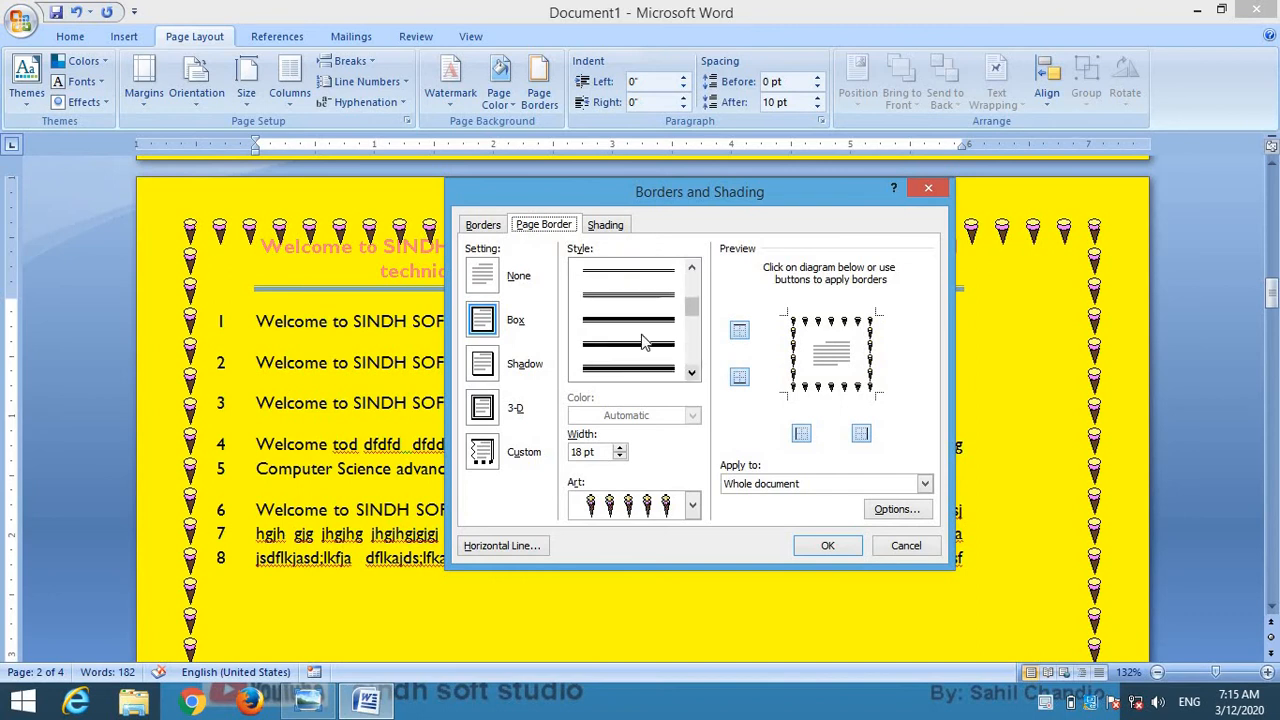
{"action": "left_click", "coordinate": [643, 346]}
{"action": "left_click", "coordinate": [827, 545]}
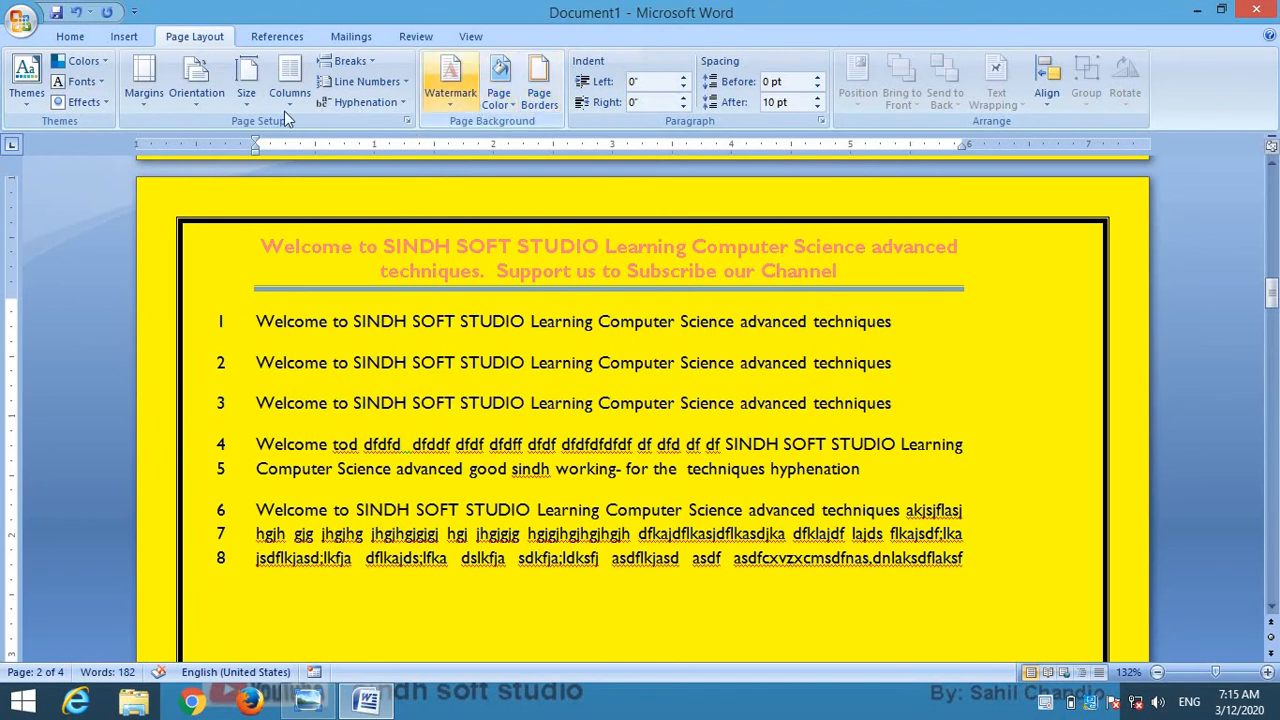
Shade the last paragraph on page 2 with a bright blue theme fill and a 20% pattern in automatic color
{"action": "left_click", "coordinate": [537, 98]}
{"action": "left_click", "coordinate": [605, 226]}
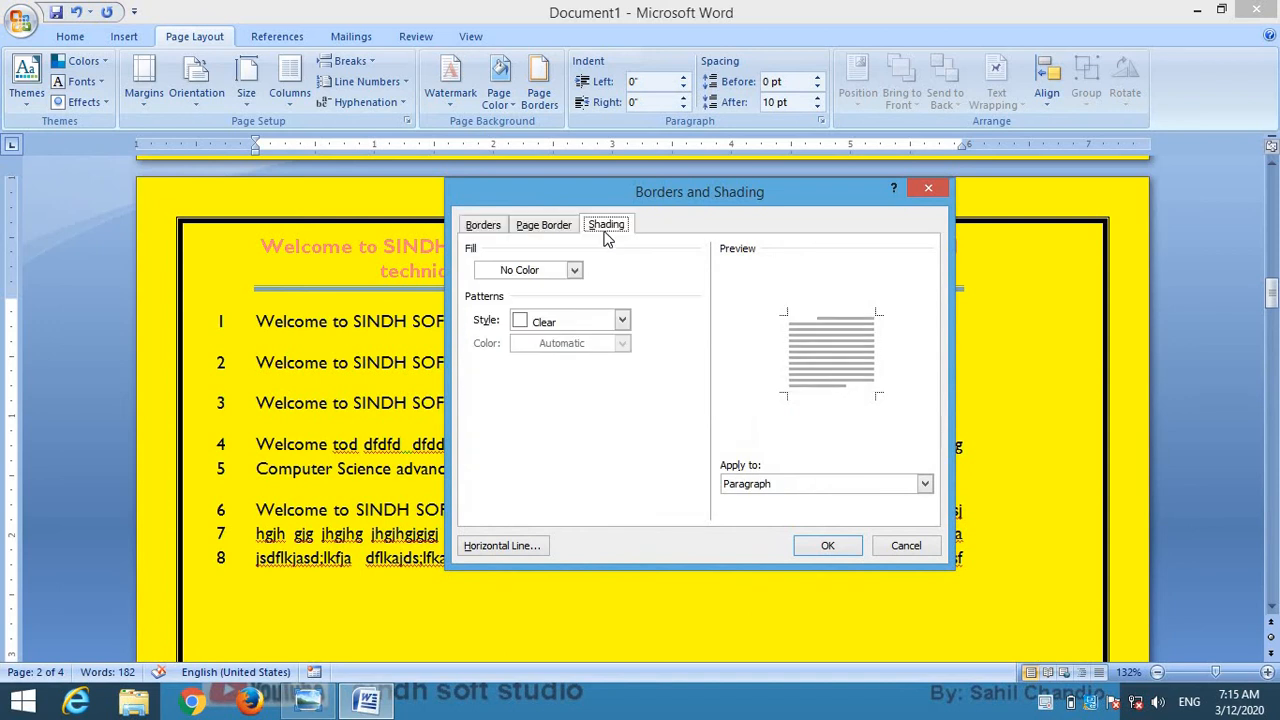
{"action": "left_click", "coordinate": [573, 271]}
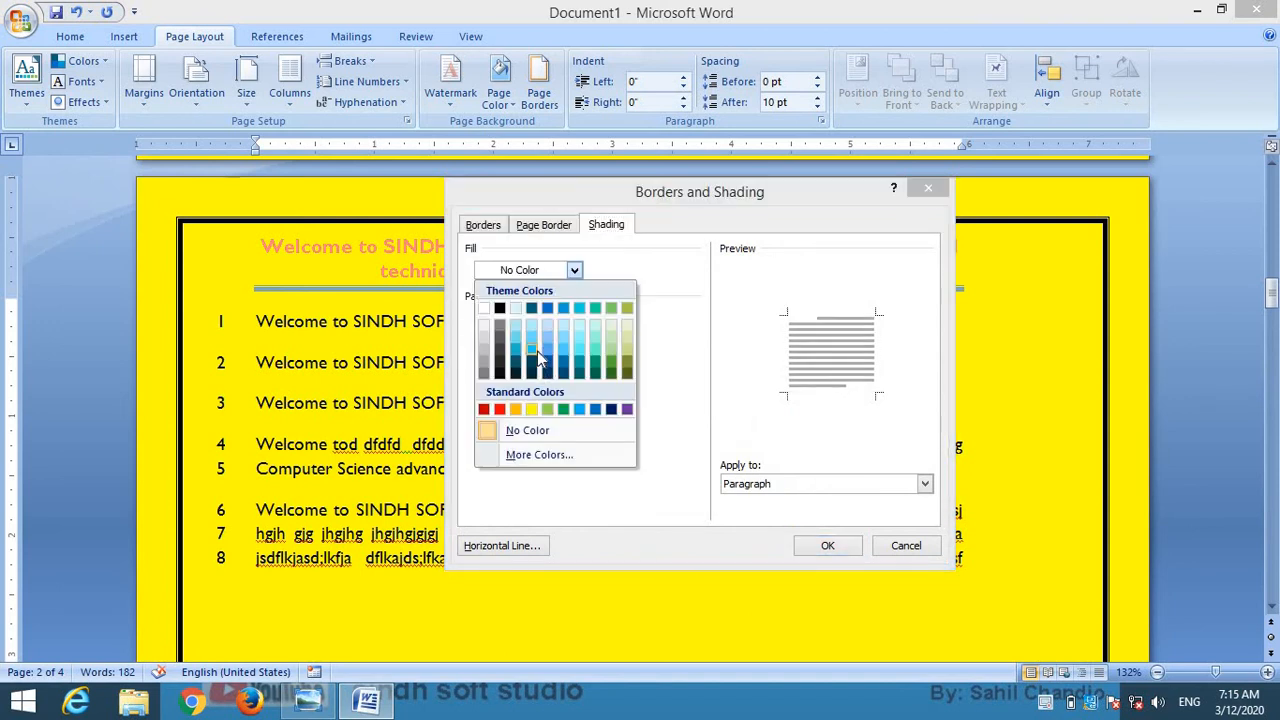
{"action": "left_click", "coordinate": [535, 352]}
{"action": "left_click", "coordinate": [556, 322]}
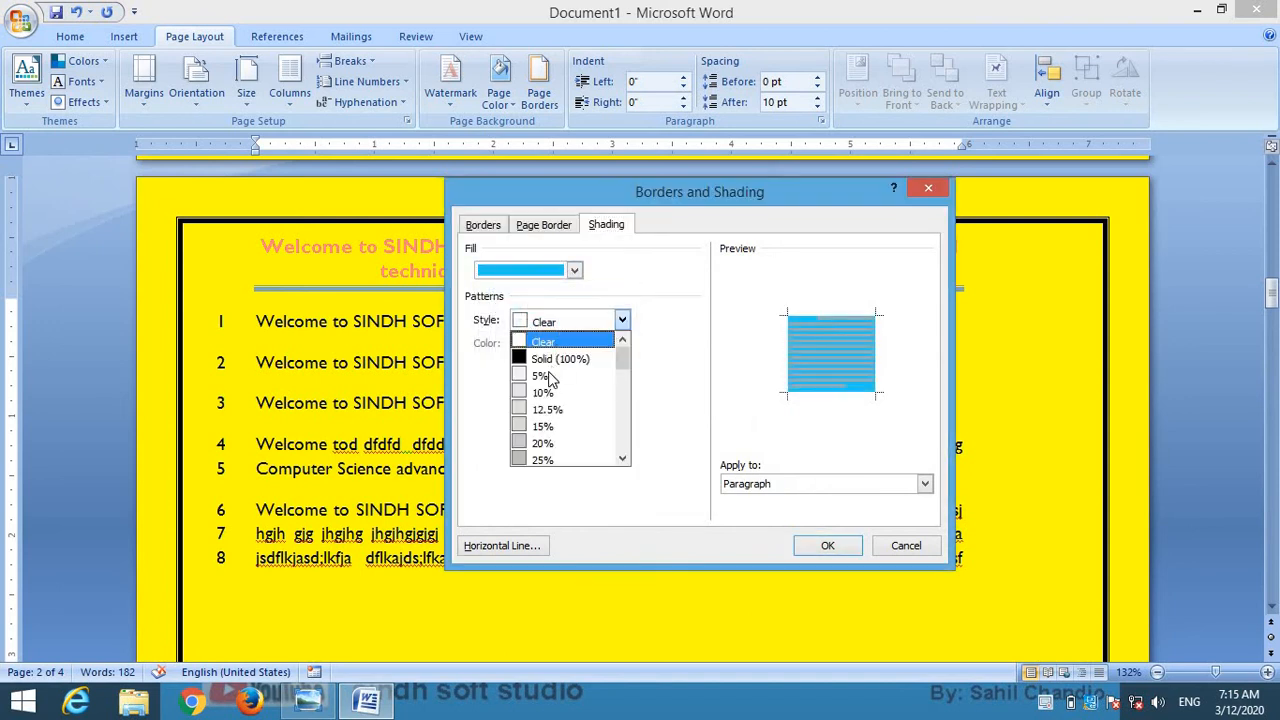
{"action": "left_click", "coordinate": [545, 437]}
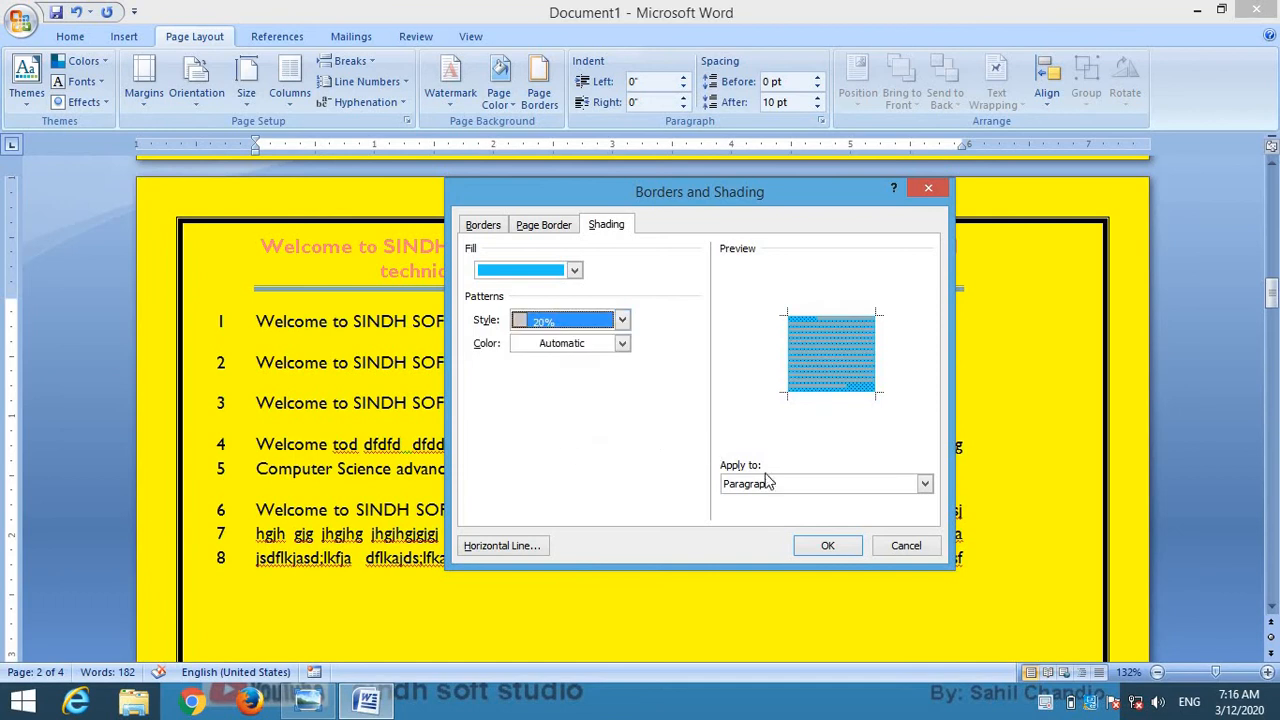
{"action": "left_click", "coordinate": [828, 546]}
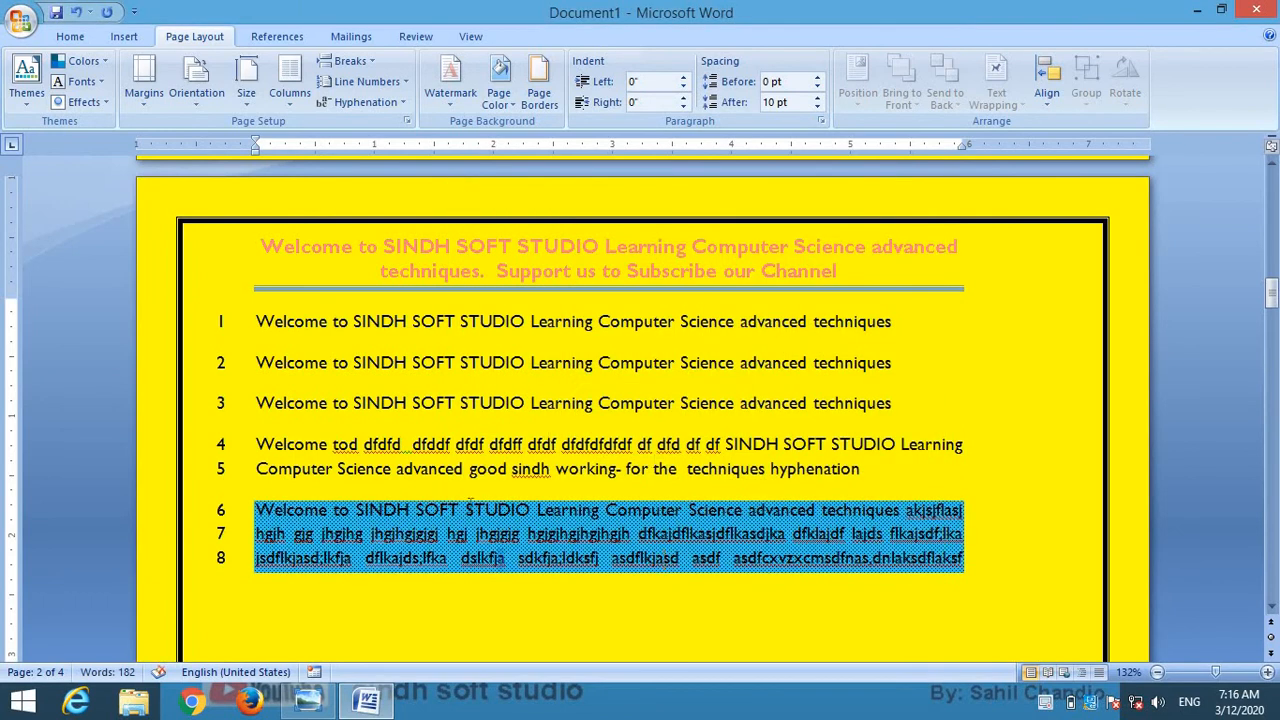
Review the shading settings and pattern color choices of the blue last paragraph on page 2, and close the dialog without changes
{"action": "left_click_drag", "start_coordinate": [257, 511], "coordinate": [806, 519]}
{"action": "left_click", "coordinate": [804, 526]}
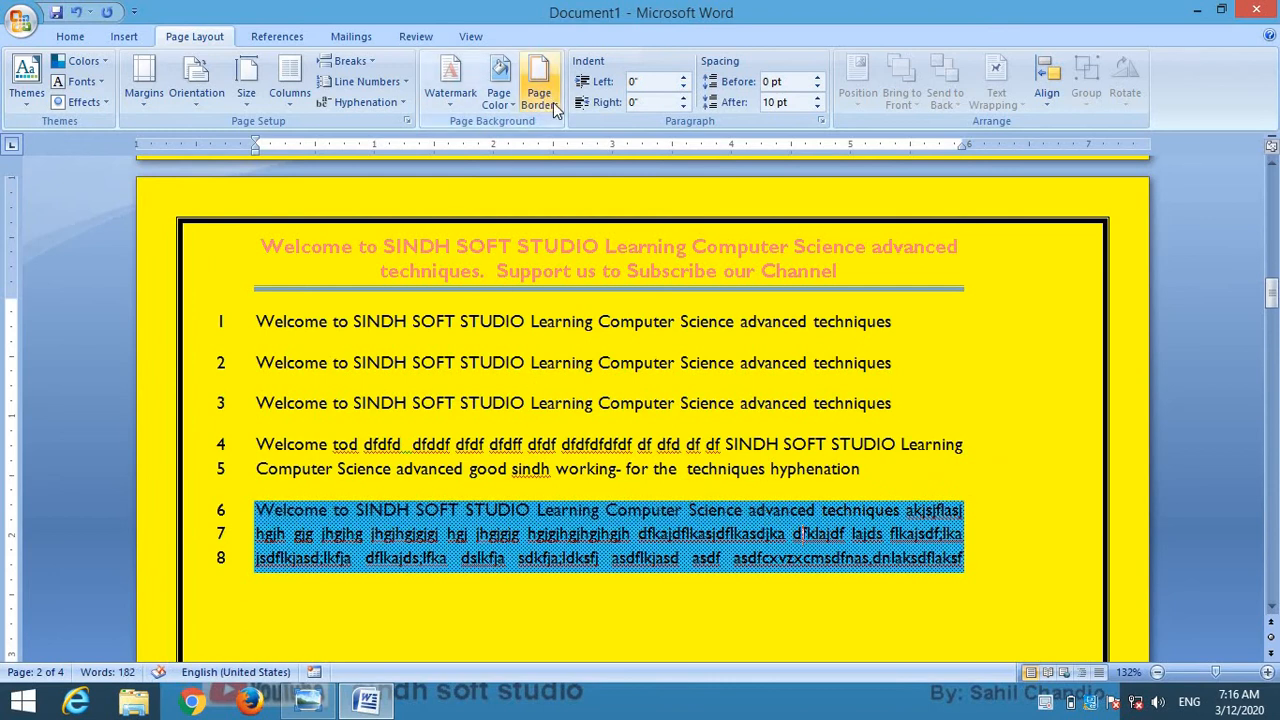
{"action": "left_click", "coordinate": [553, 102]}
{"action": "left_click", "coordinate": [608, 226]}
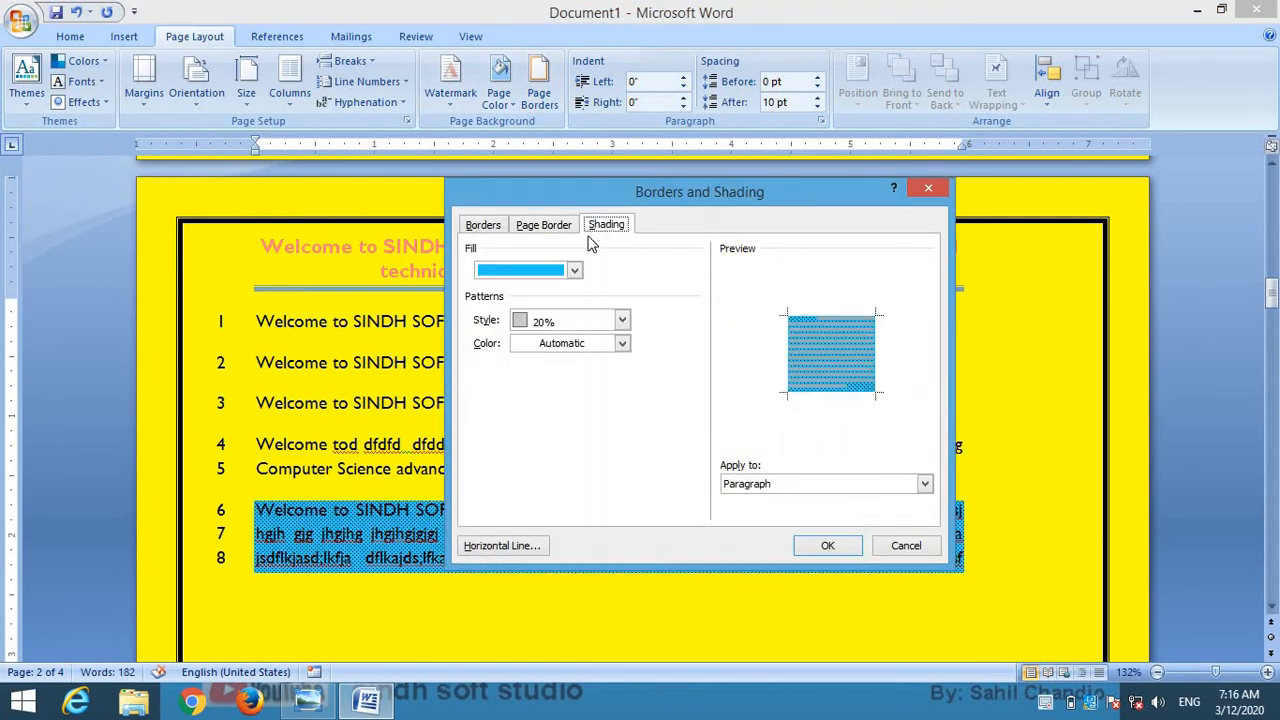
{"action": "left_click", "coordinate": [609, 345]}
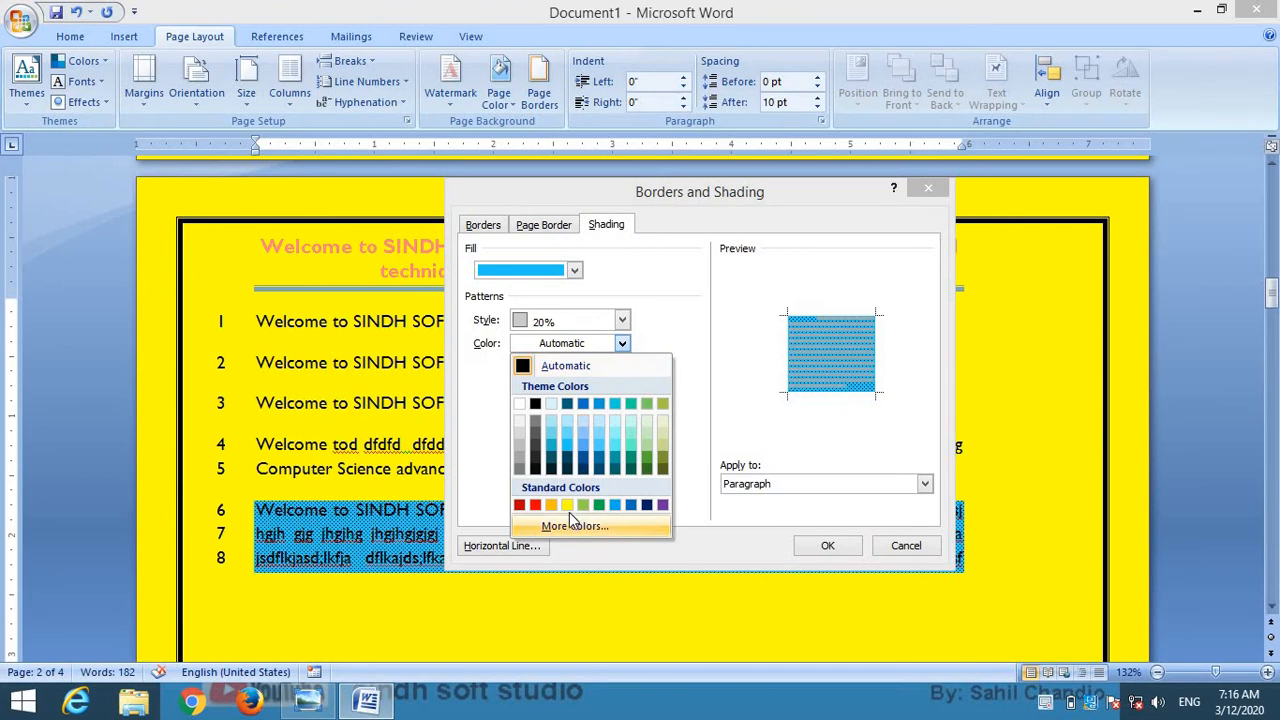
{"action": "left_click", "coordinate": [919, 558]}
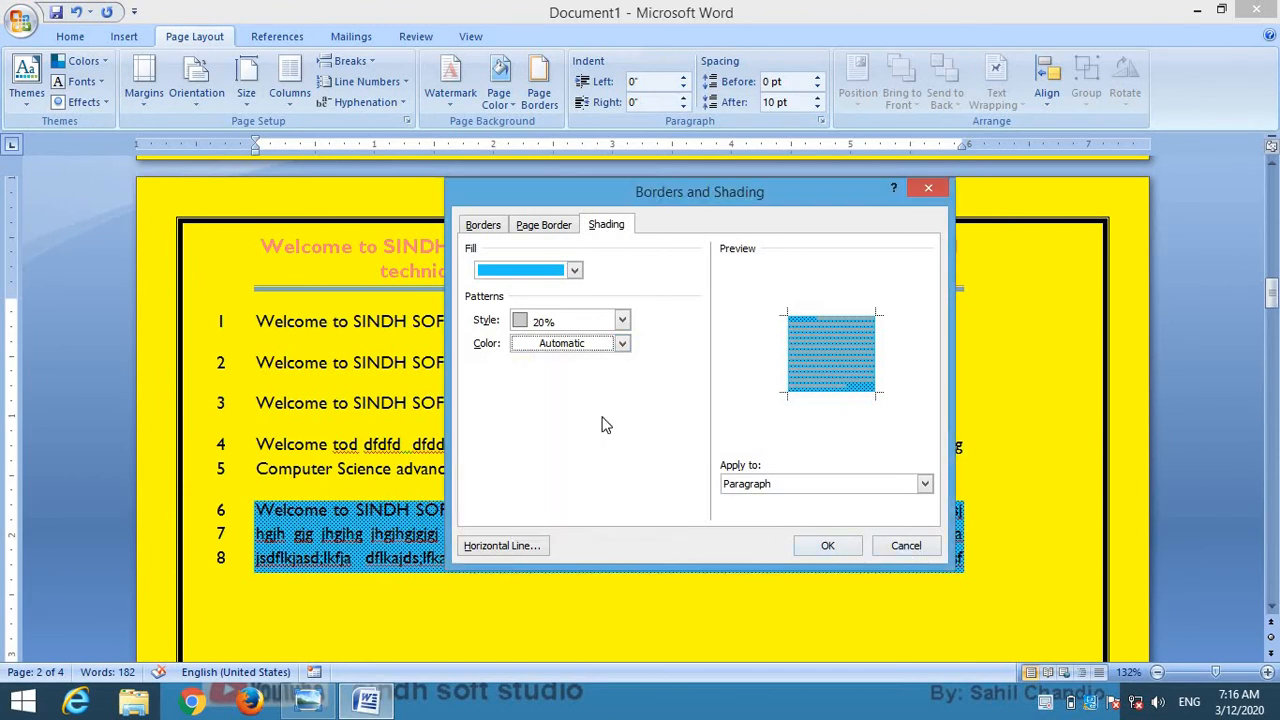
{"action": "left_click", "coordinate": [909, 547]}
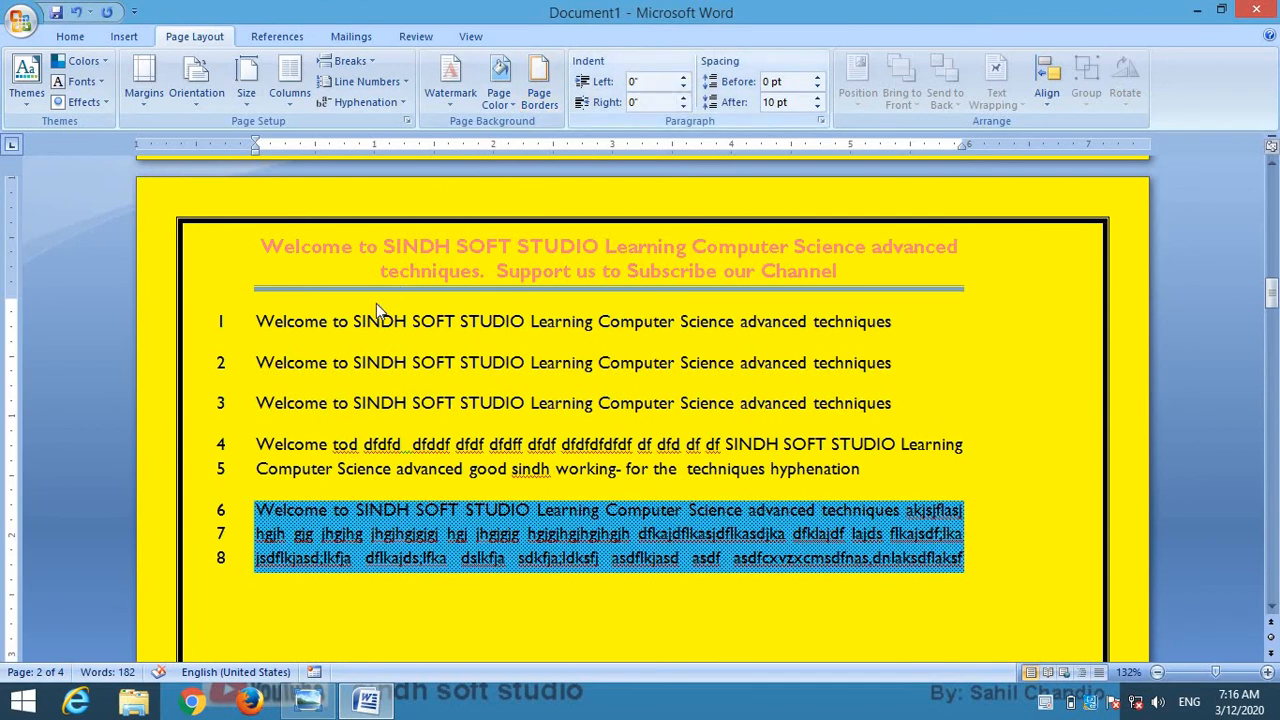
Set the left indent of the first body paragraph on page 2 to 1.4"
{"action": "left_click", "coordinate": [684, 80]}
{"action": "left_click", "coordinate": [684, 80]}
{"action": "left_click", "coordinate": [684, 80]}
{"action": "left_click", "coordinate": [684, 80]}
{"action": "left_click", "coordinate": [684, 80]}
{"action": "left_click", "coordinate": [684, 80]}
{"action": "left_click", "coordinate": [684, 80]}
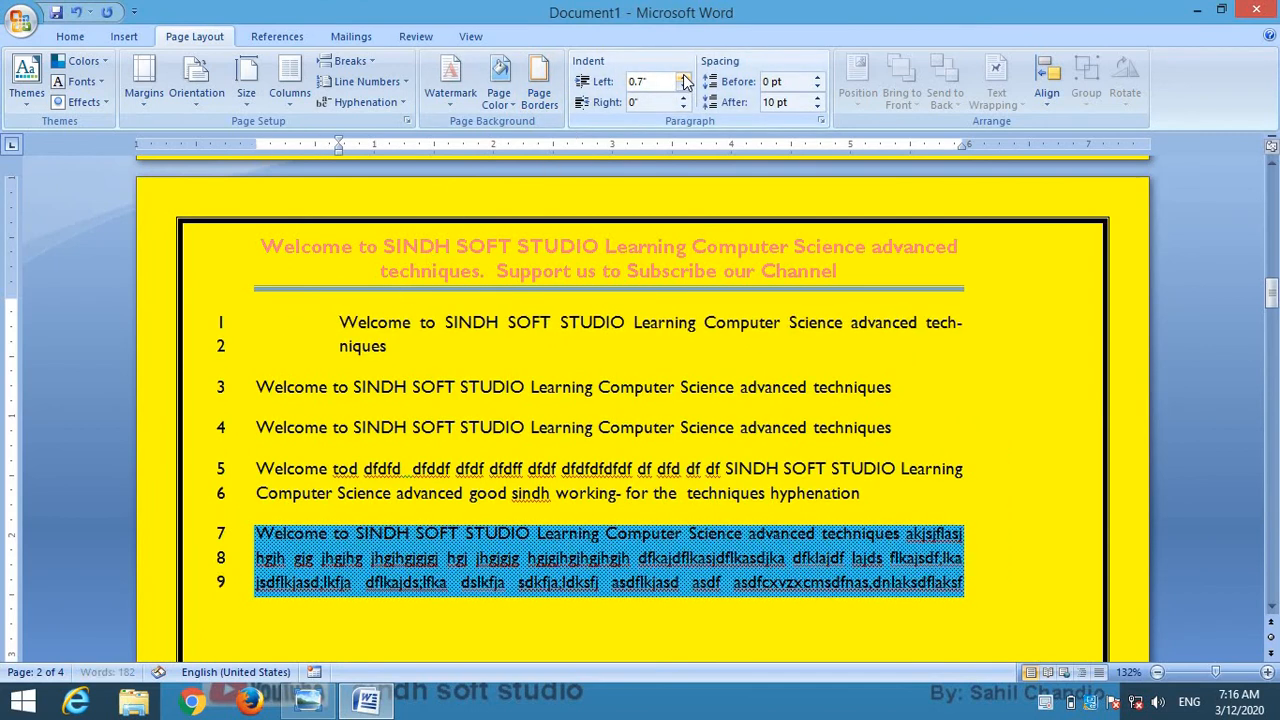
{"action": "left_click", "coordinate": [684, 80]}
{"action": "left_click", "coordinate": [684, 80]}
{"action": "left_click", "coordinate": [684, 80]}
{"action": "left_click", "coordinate": [684, 80]}
{"action": "left_click", "coordinate": [684, 80]}
{"action": "left_click", "coordinate": [684, 80]}
{"action": "left_click", "coordinate": [684, 80]}
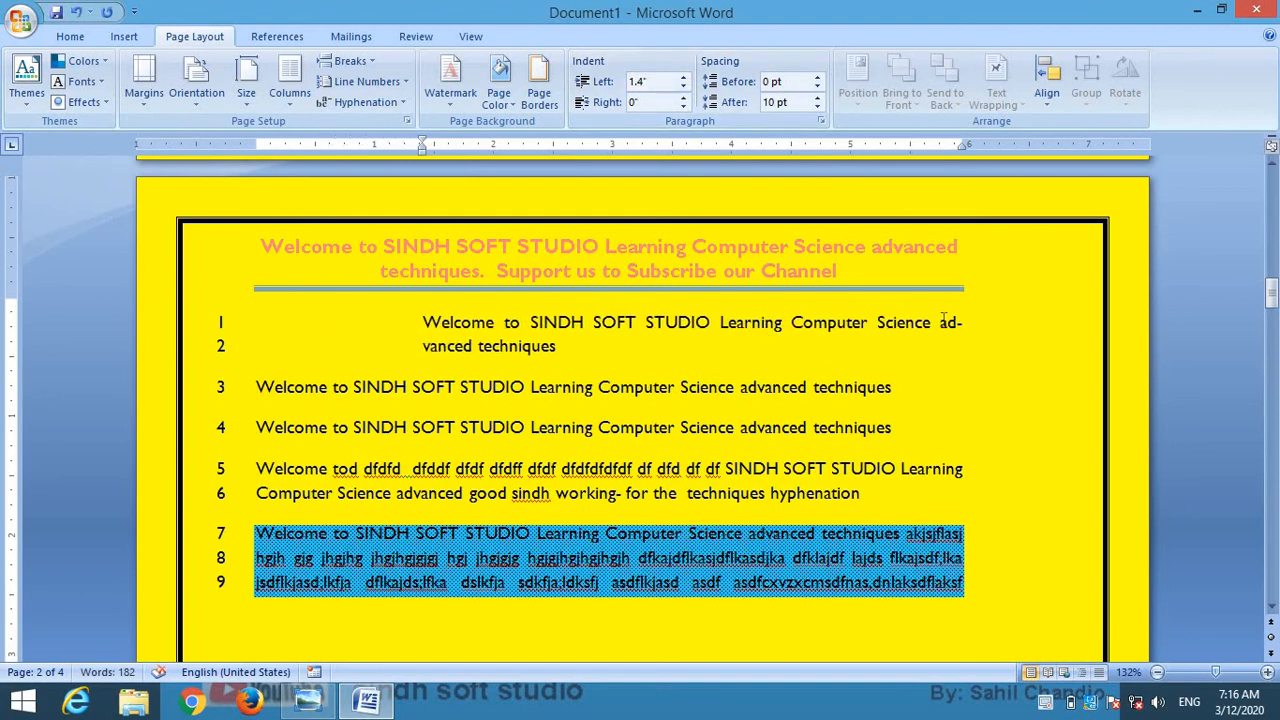
Try manual hyphenation for the split word "advanced" in the first paragraph and decline the suggested break
{"action": "left_click_drag", "start_coordinate": [951, 341], "coordinate": [953, 342]}
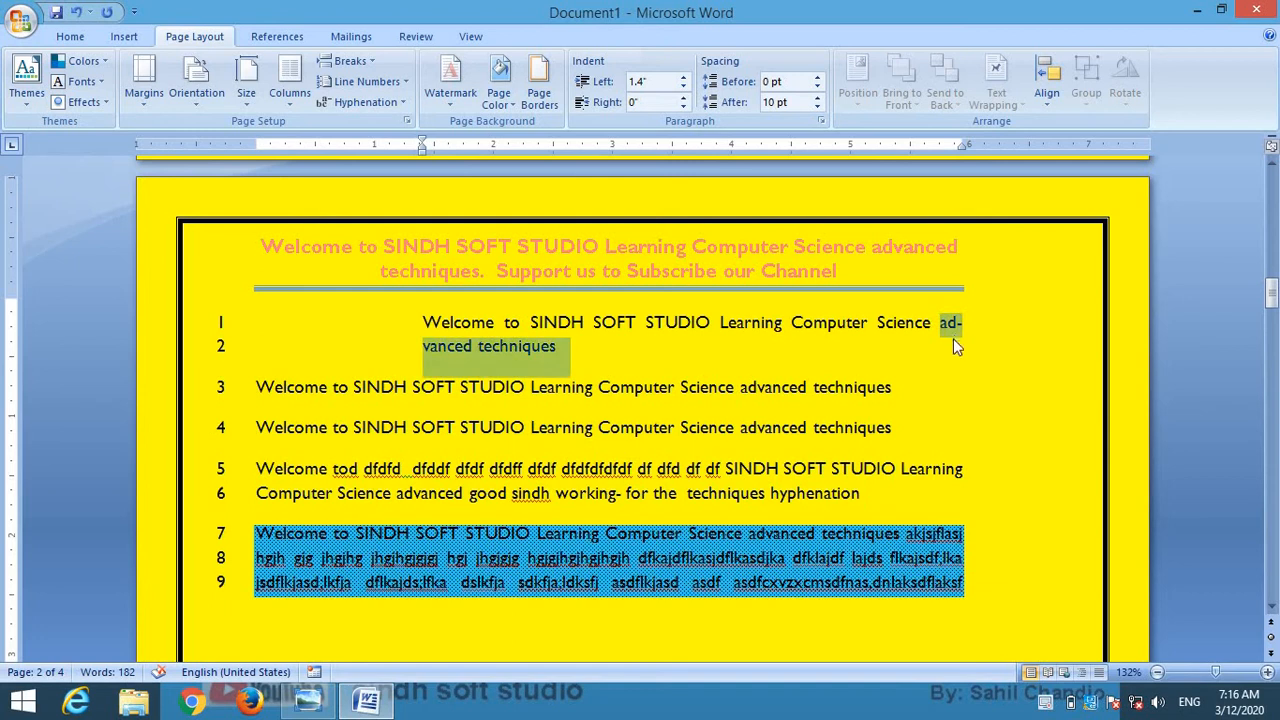
{"action": "left_click", "coordinate": [384, 102]}
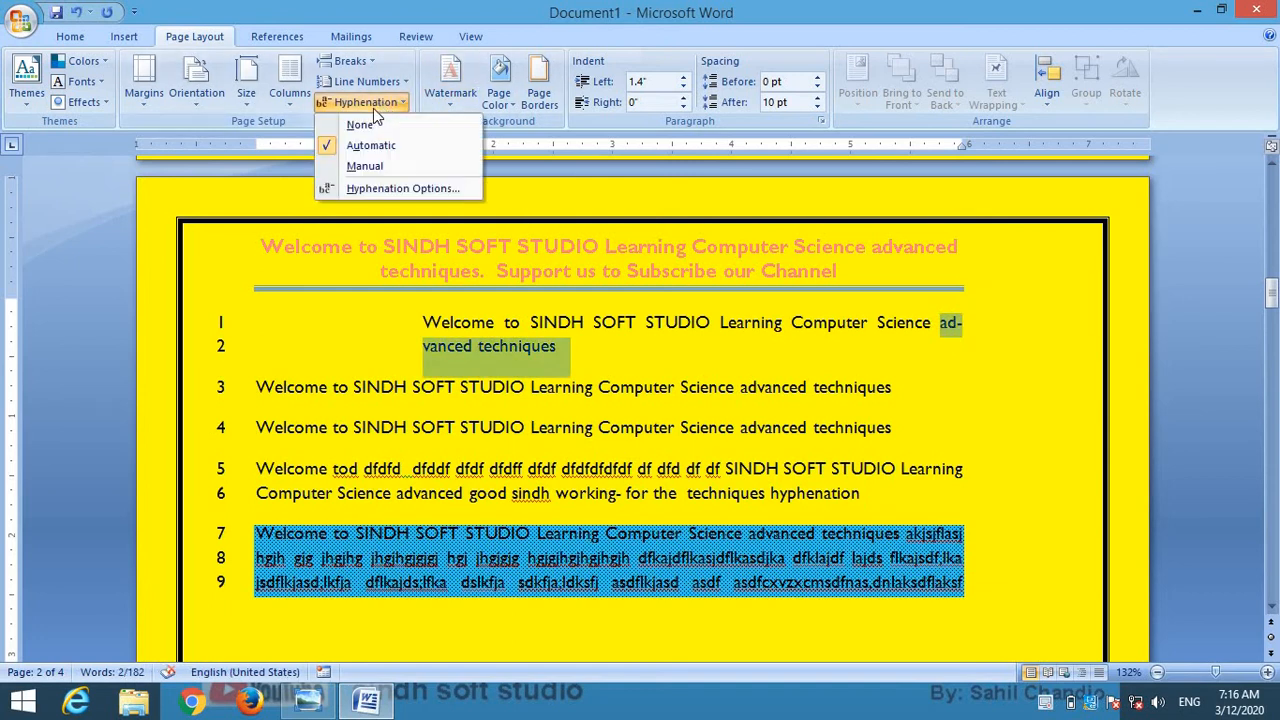
{"action": "left_click", "coordinate": [364, 166]}
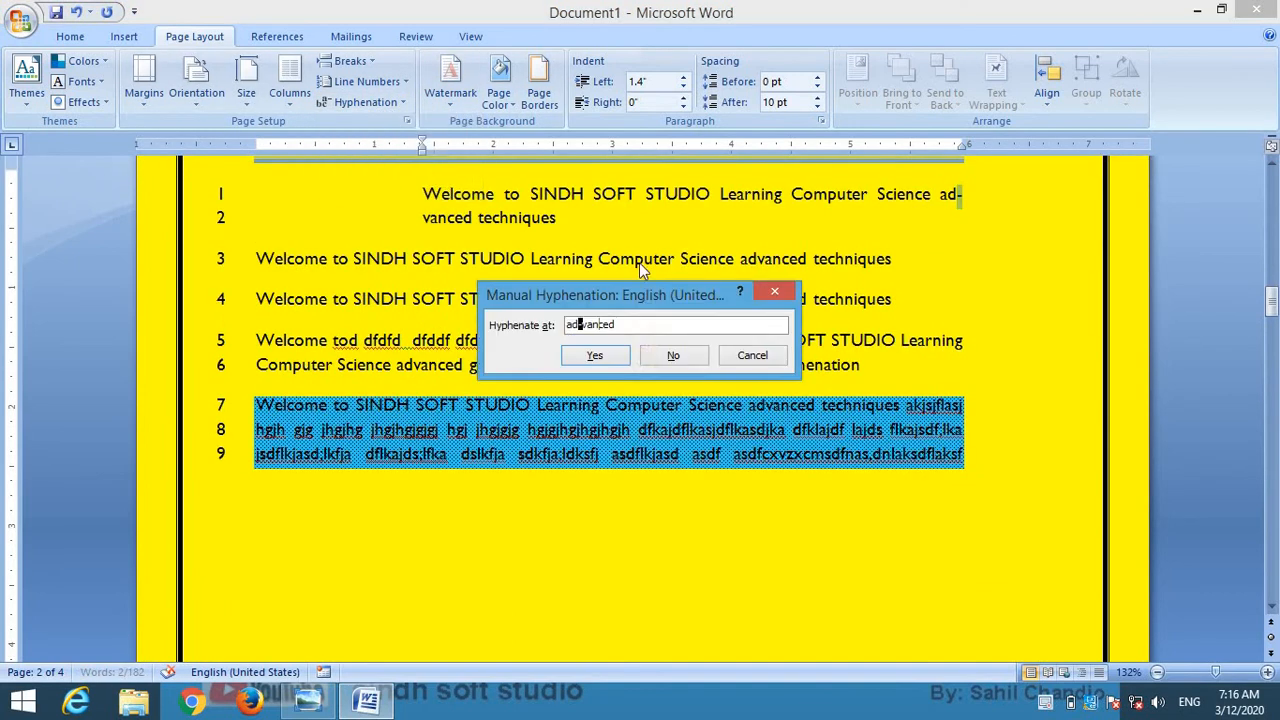
{"action": "left_click", "coordinate": [675, 359]}
{"action": "left_click", "coordinate": [606, 403]}
{"action": "left_click", "coordinate": [666, 355]}
{"action": "left_click", "coordinate": [646, 398]}
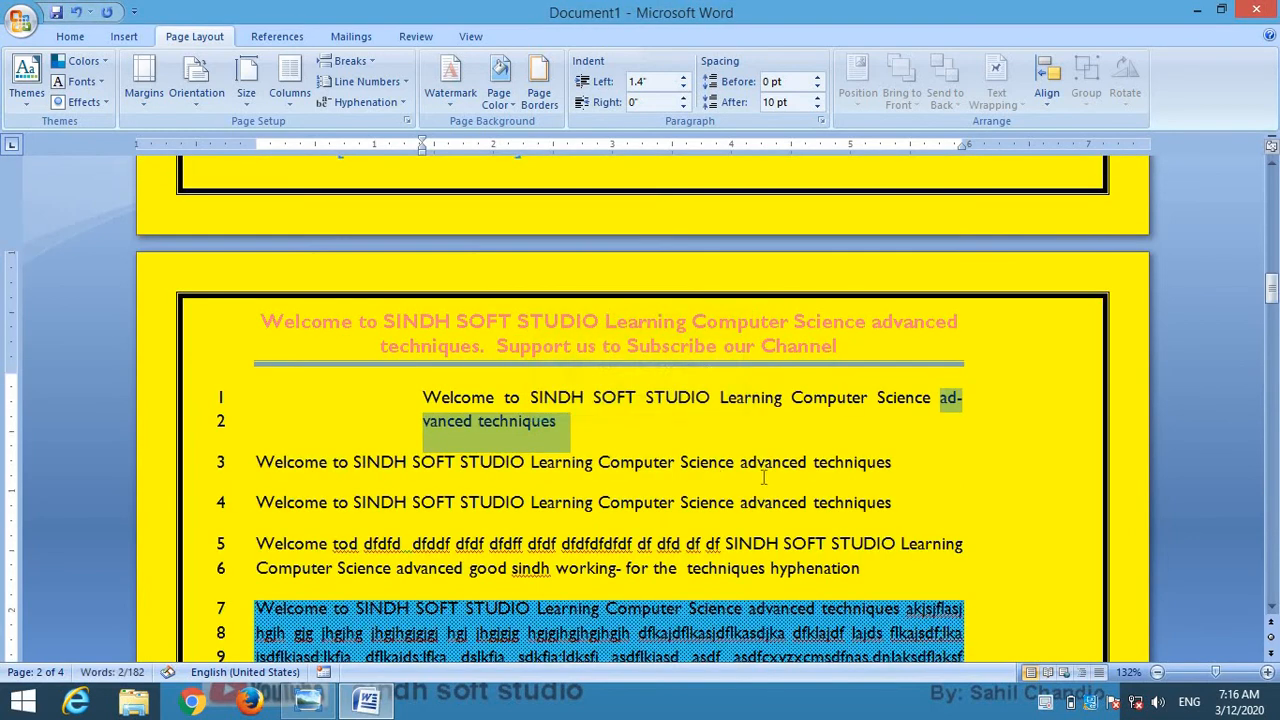
Turn hyphenation off for the document so the word "advanced" in the first paragraph is not split
{"action": "left_click", "coordinate": [932, 421]}
{"action": "left_click_drag", "start_coordinate": [958, 397], "coordinate": [964, 398]}
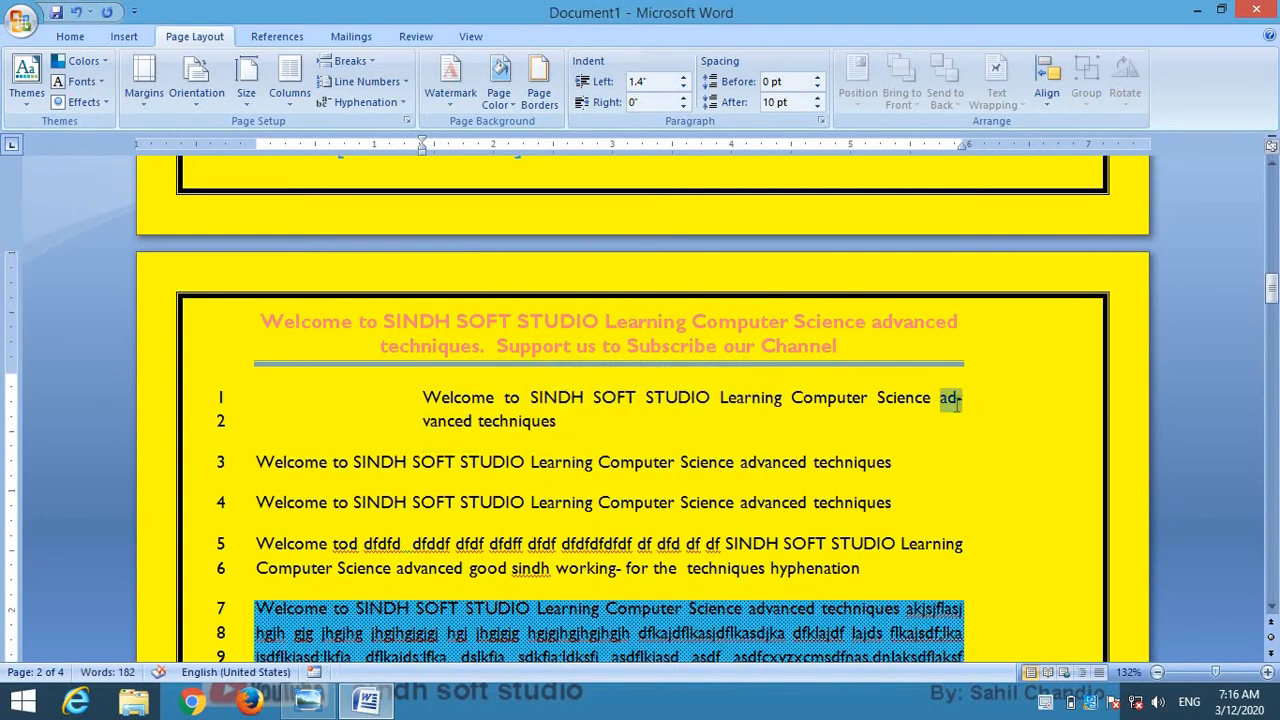
{"action": "left_click", "coordinate": [950, 400]}
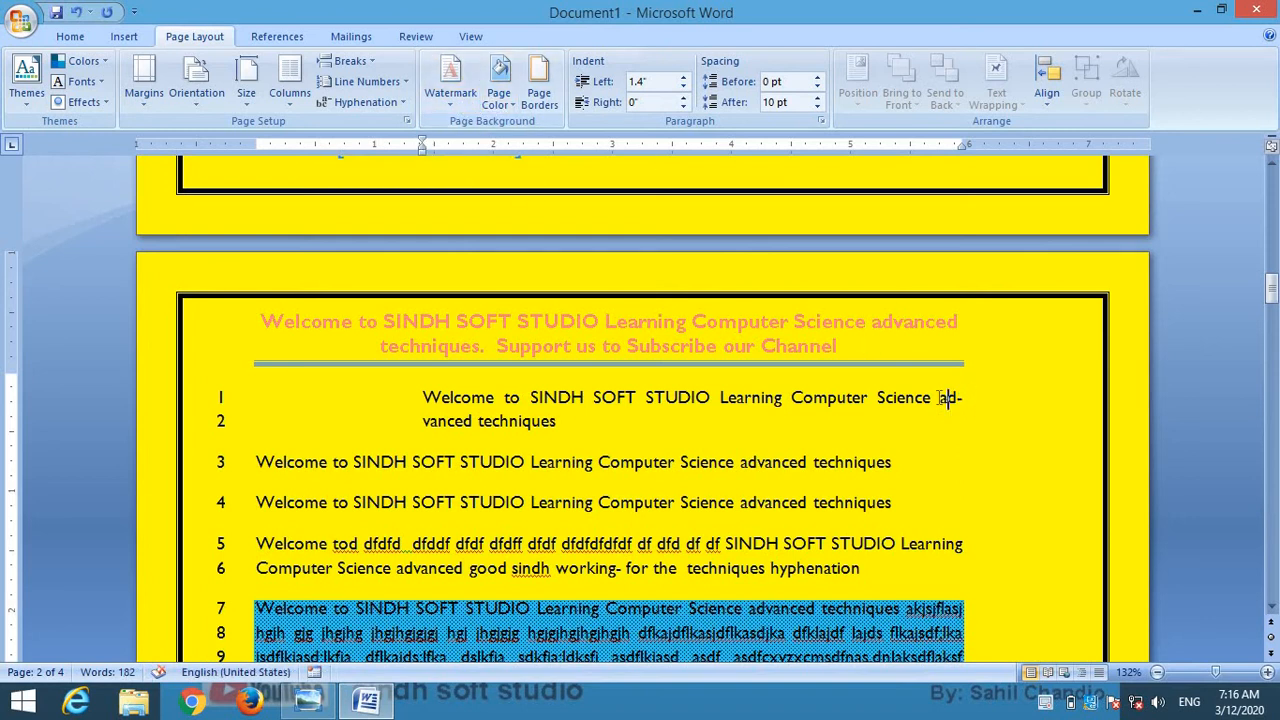
{"action": "left_click", "coordinate": [366, 102]}
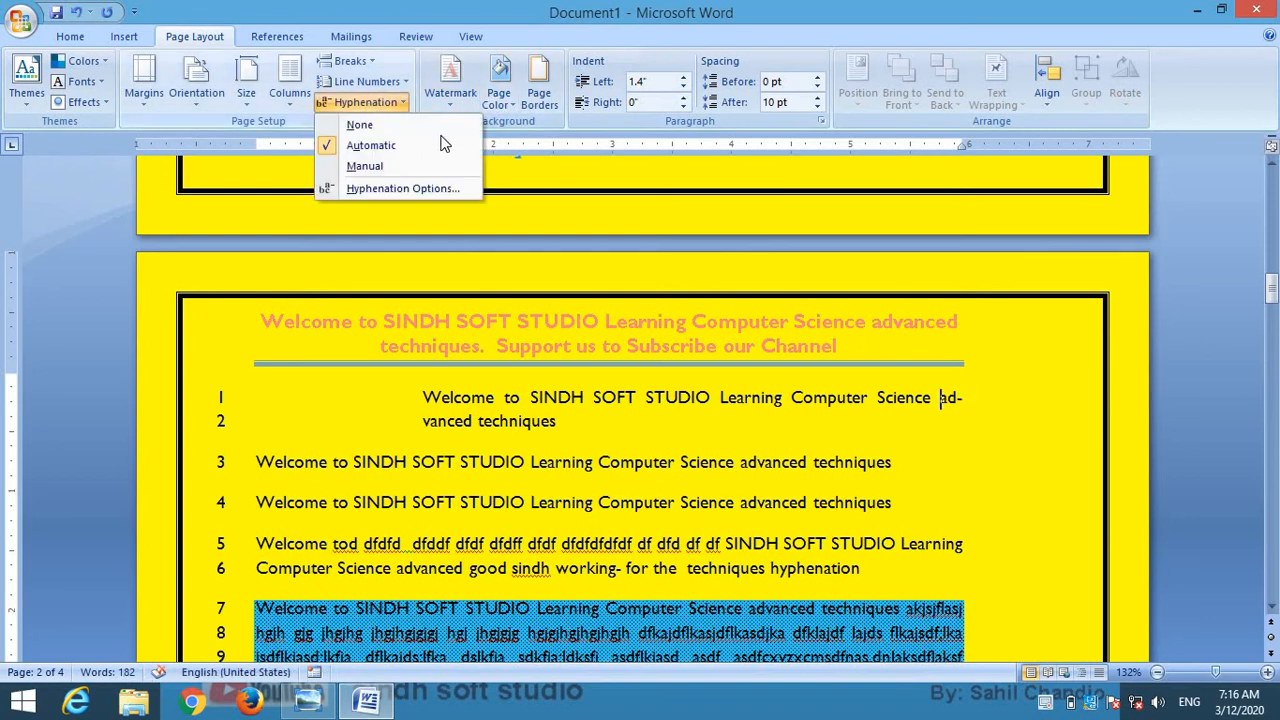
{"action": "left_click", "coordinate": [368, 124]}
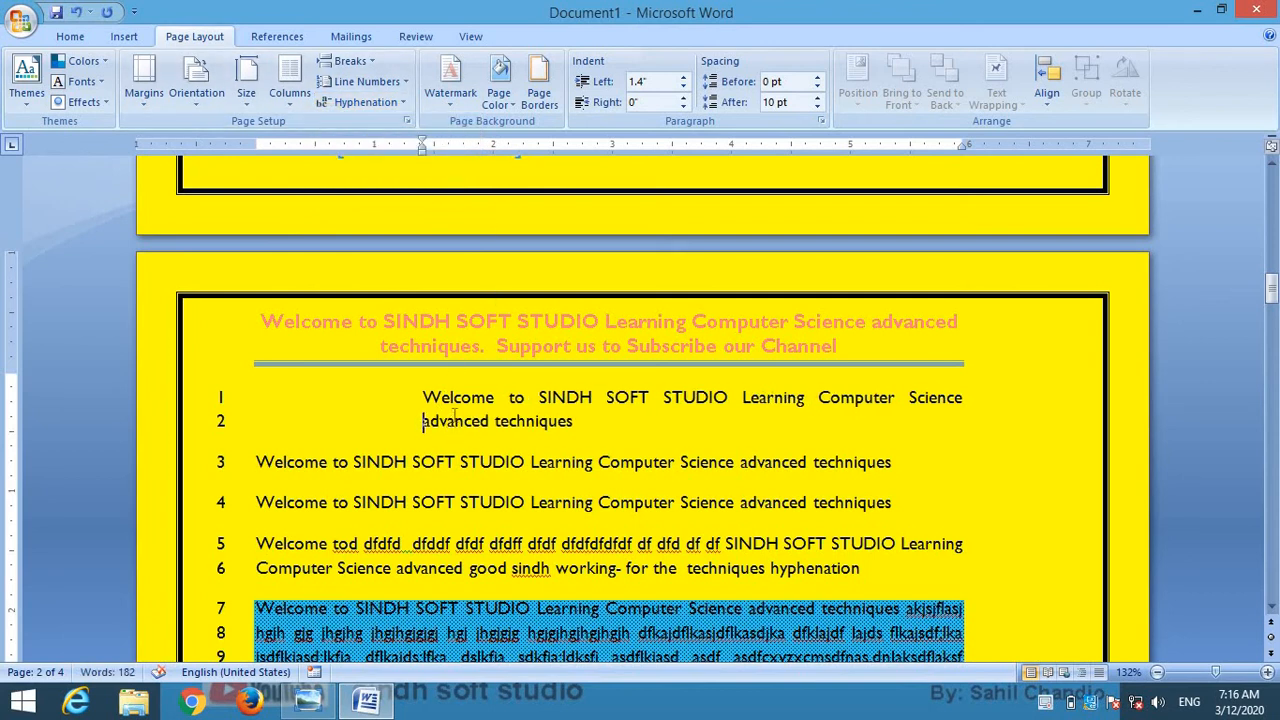
Try automatic hyphenation again, cancel a manual hyphenation of "advanced", and return the hyphenation setting to None
{"action": "left_click", "coordinate": [366, 102]}
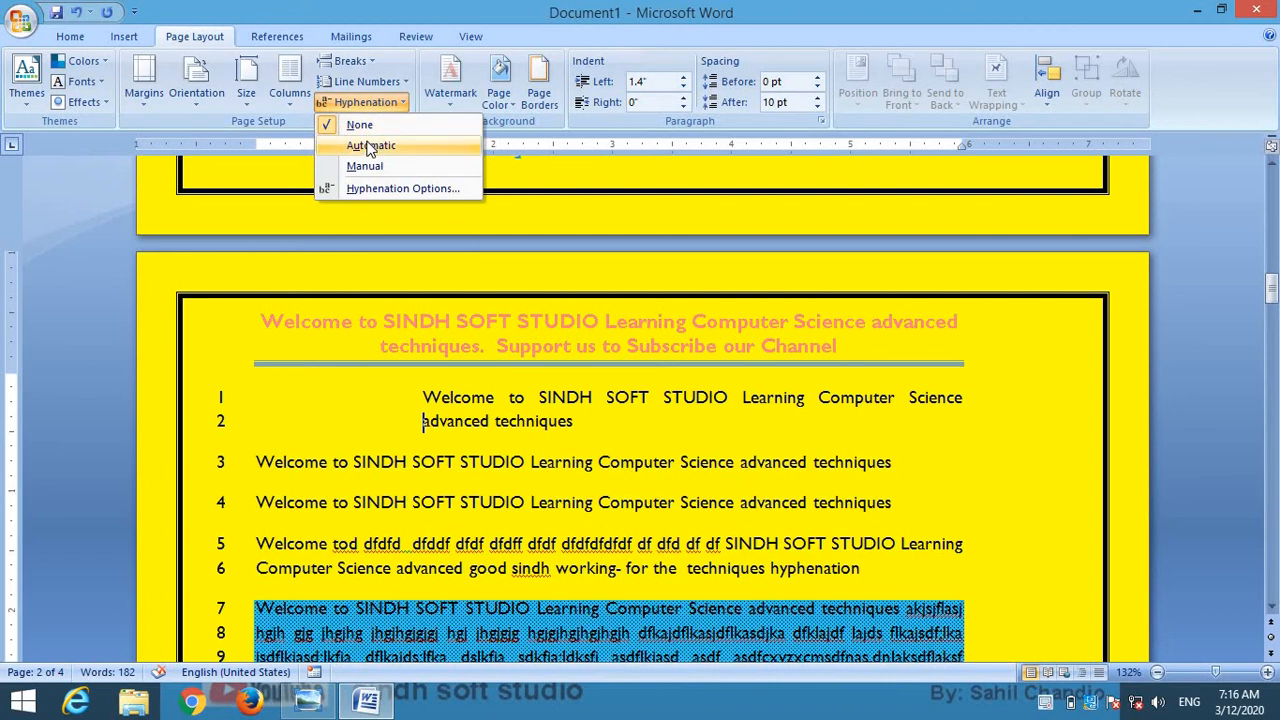
{"action": "left_click", "coordinate": [368, 144]}
{"action": "left_click", "coordinate": [342, 104]}
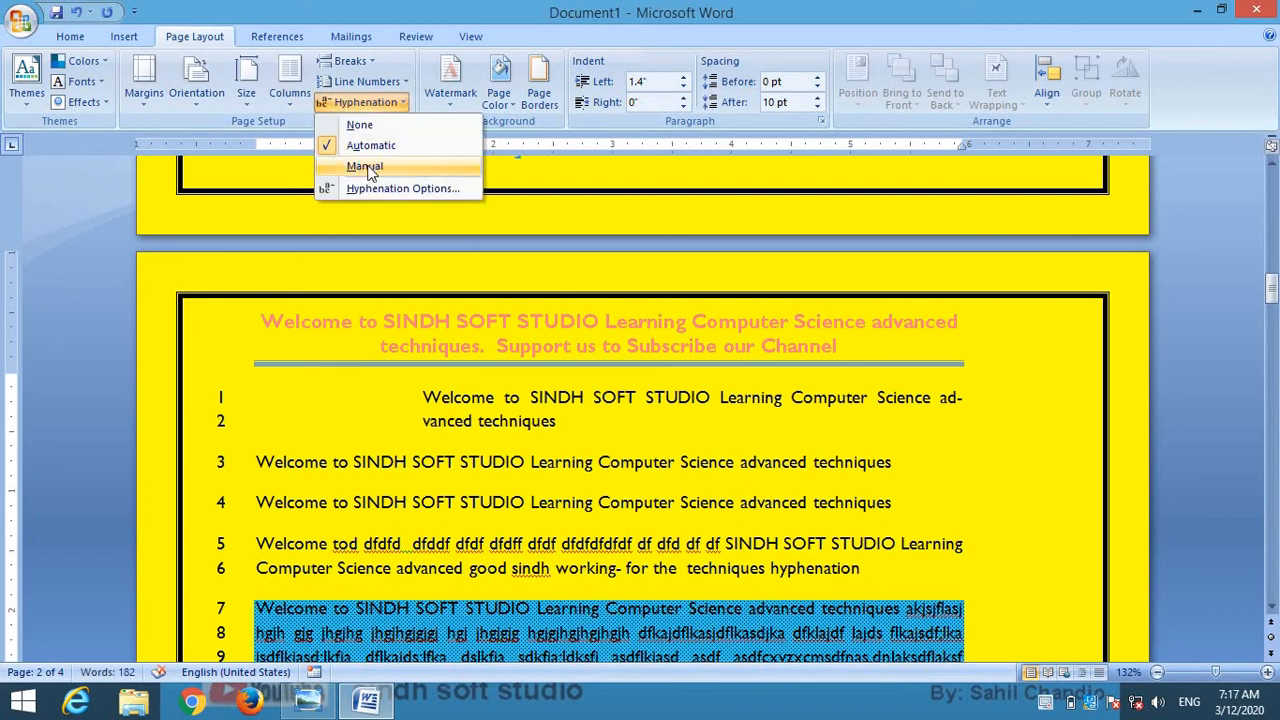
{"action": "left_click", "coordinate": [366, 167]}
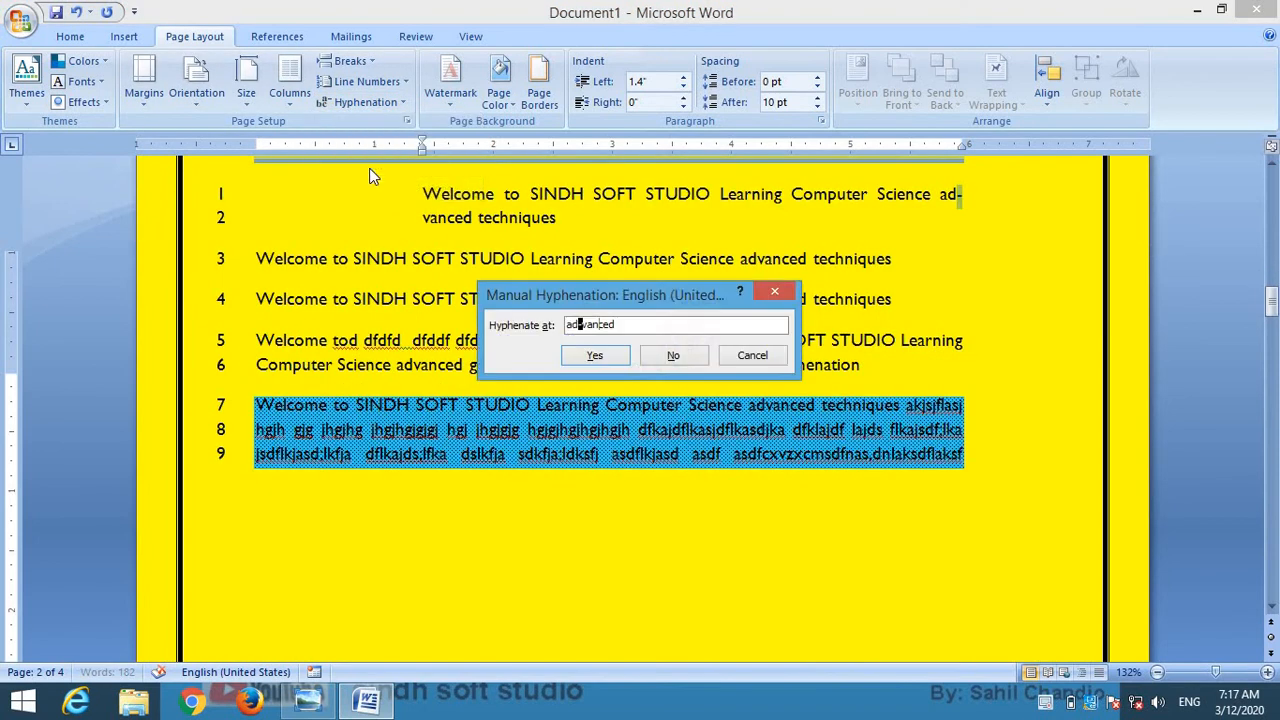
{"action": "left_click", "coordinate": [753, 356]}
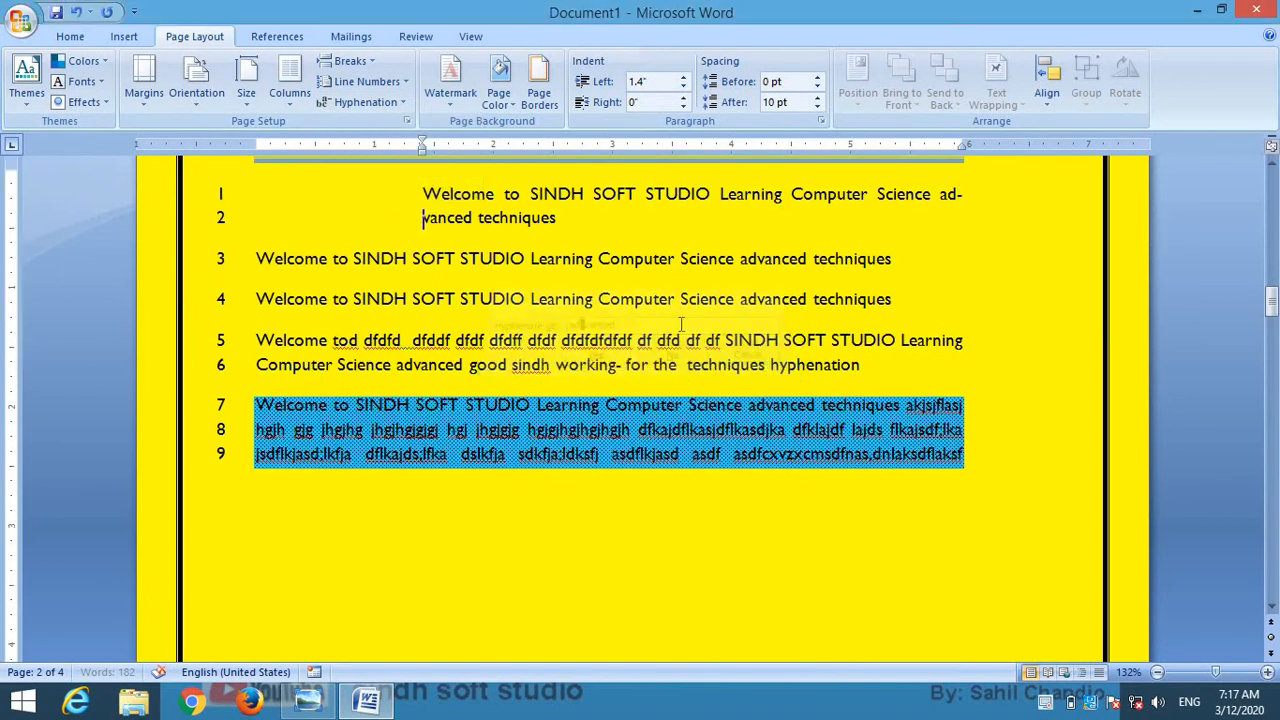
{"action": "left_click", "coordinate": [372, 102]}
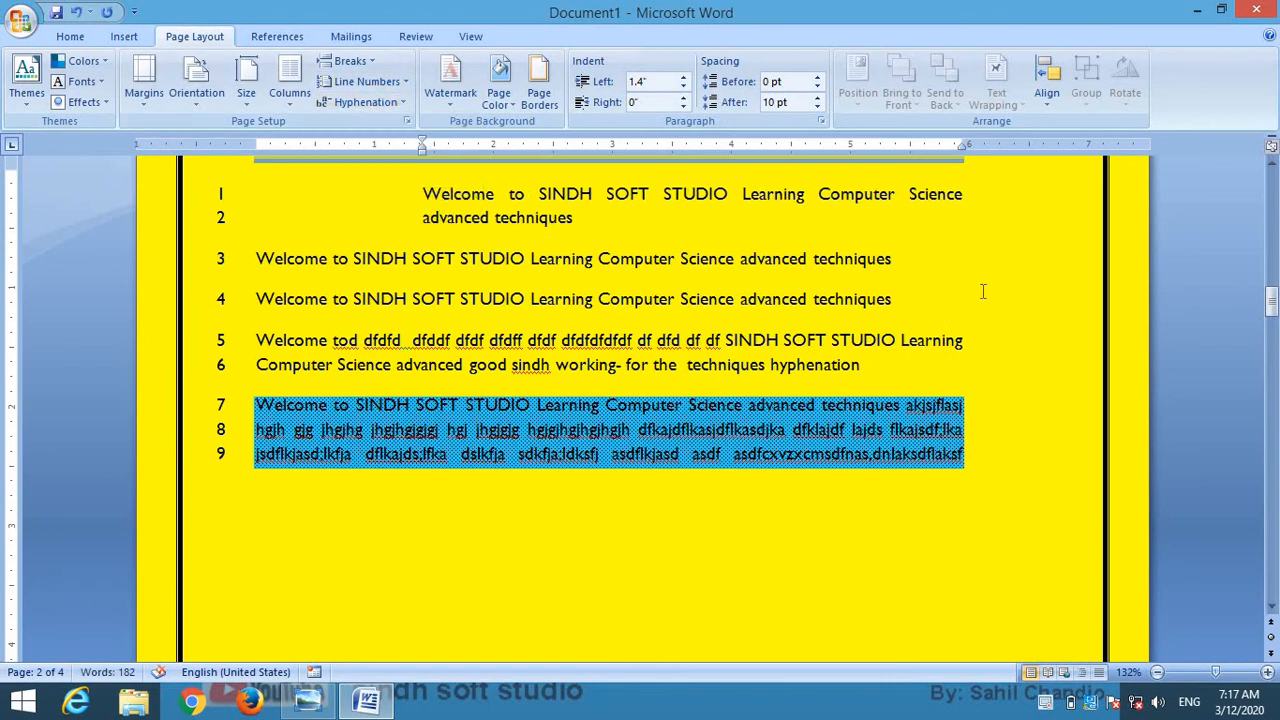
Set the left indent of the first body paragraph on page 2 to 0.4"
{"action": "scroll", "coordinate": [528, 248], "scroll_direction": "up", "scroll_amount": 3}
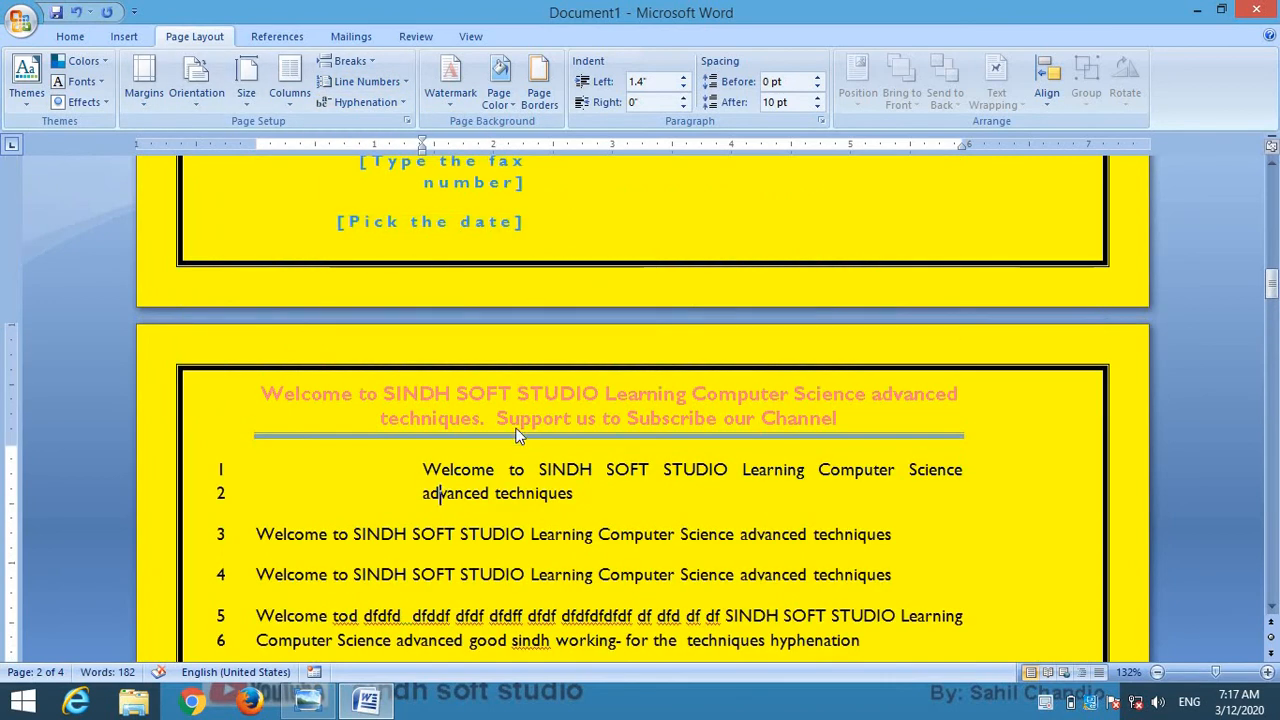
{"action": "left_click", "coordinate": [439, 493]}
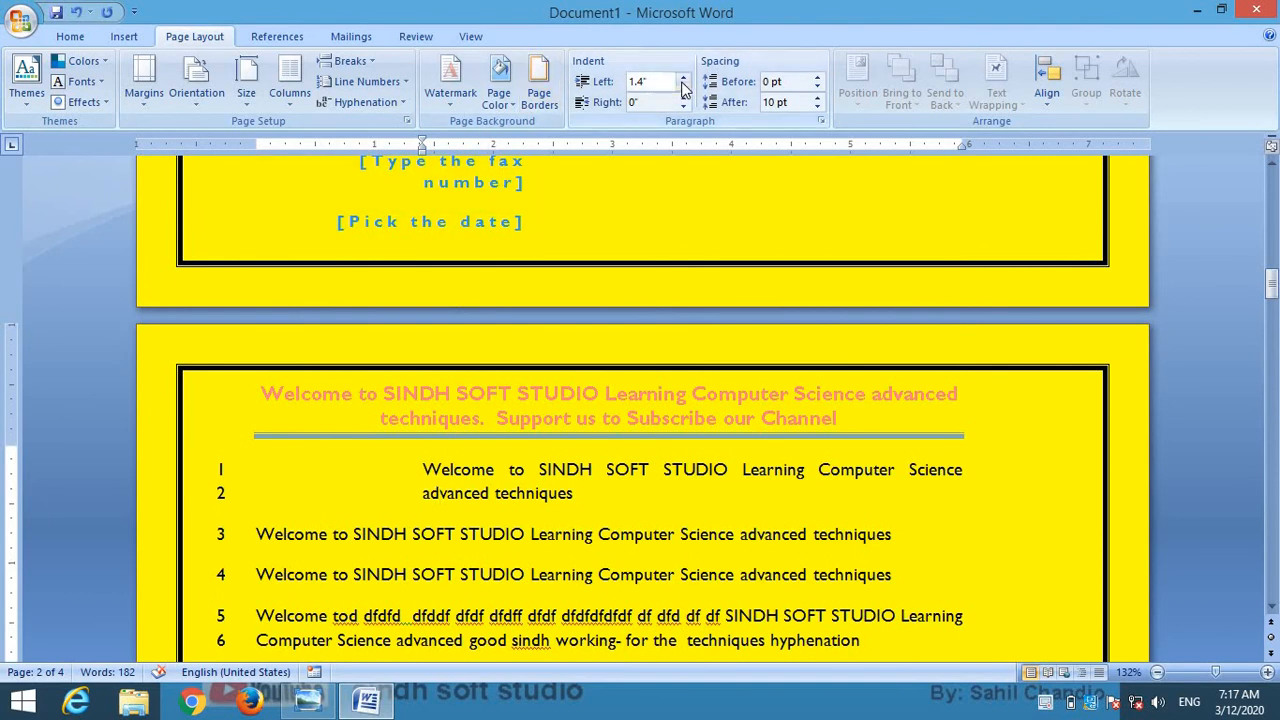
{"action": "left_click", "coordinate": [682, 90]}
{"action": "left_click", "coordinate": [682, 90]}
{"action": "left_click", "coordinate": [682, 90]}
{"action": "left_click", "coordinate": [682, 90]}
{"action": "left_click", "coordinate": [682, 90]}
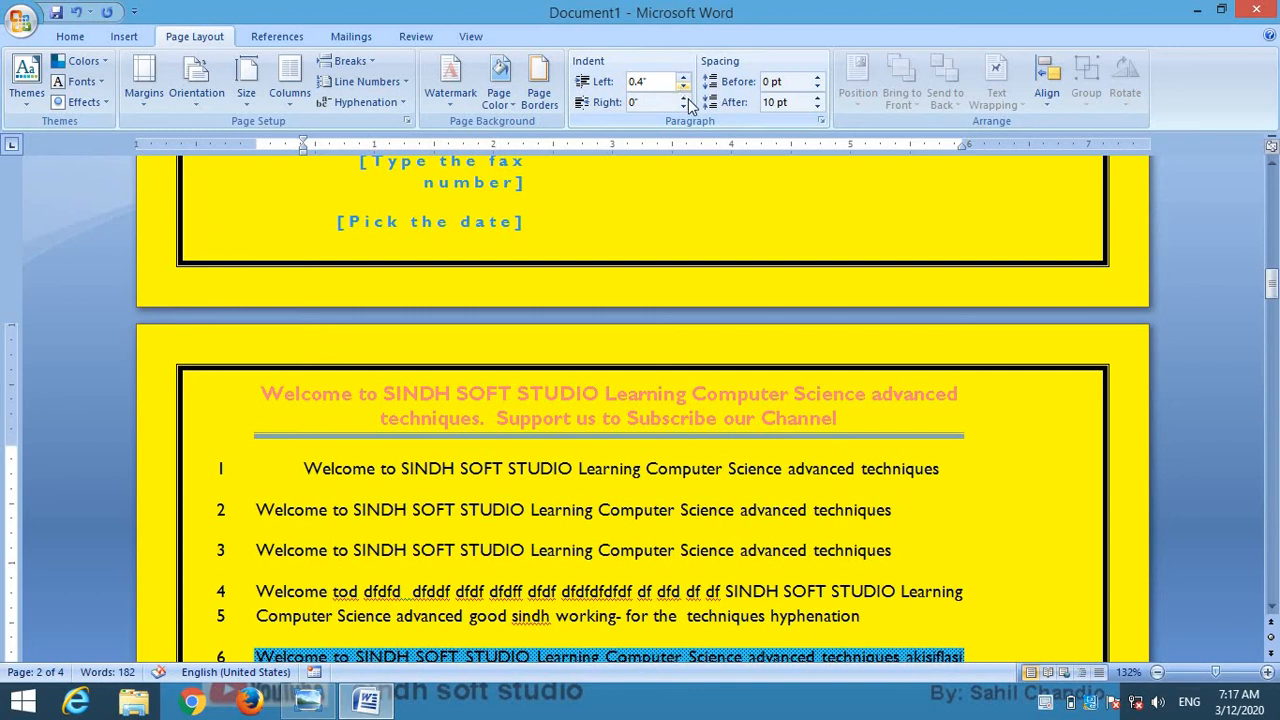
Set the right indent of the first body paragraph on page 2 to 2.2"
{"action": "left_click", "coordinate": [684, 97]}
{"action": "left_click", "coordinate": [684, 97]}
{"action": "left_click", "coordinate": [684, 97]}
{"action": "left_click", "coordinate": [684, 97]}
{"action": "left_click", "coordinate": [684, 97]}
{"action": "left_click", "coordinate": [684, 97]}
{"action": "left_click", "coordinate": [684, 97]}
{"action": "left_click", "coordinate": [684, 97]}
{"action": "left_click", "coordinate": [684, 97]}
{"action": "left_click", "coordinate": [684, 97]}
{"action": "left_click", "coordinate": [684, 97]}
{"action": "left_click", "coordinate": [684, 97]}
{"action": "left_click", "coordinate": [684, 97]}
{"action": "left_click", "coordinate": [684, 97]}
{"action": "left_click", "coordinate": [684, 97]}
{"action": "left_click", "coordinate": [684, 97]}
{"action": "left_click", "coordinate": [684, 97]}
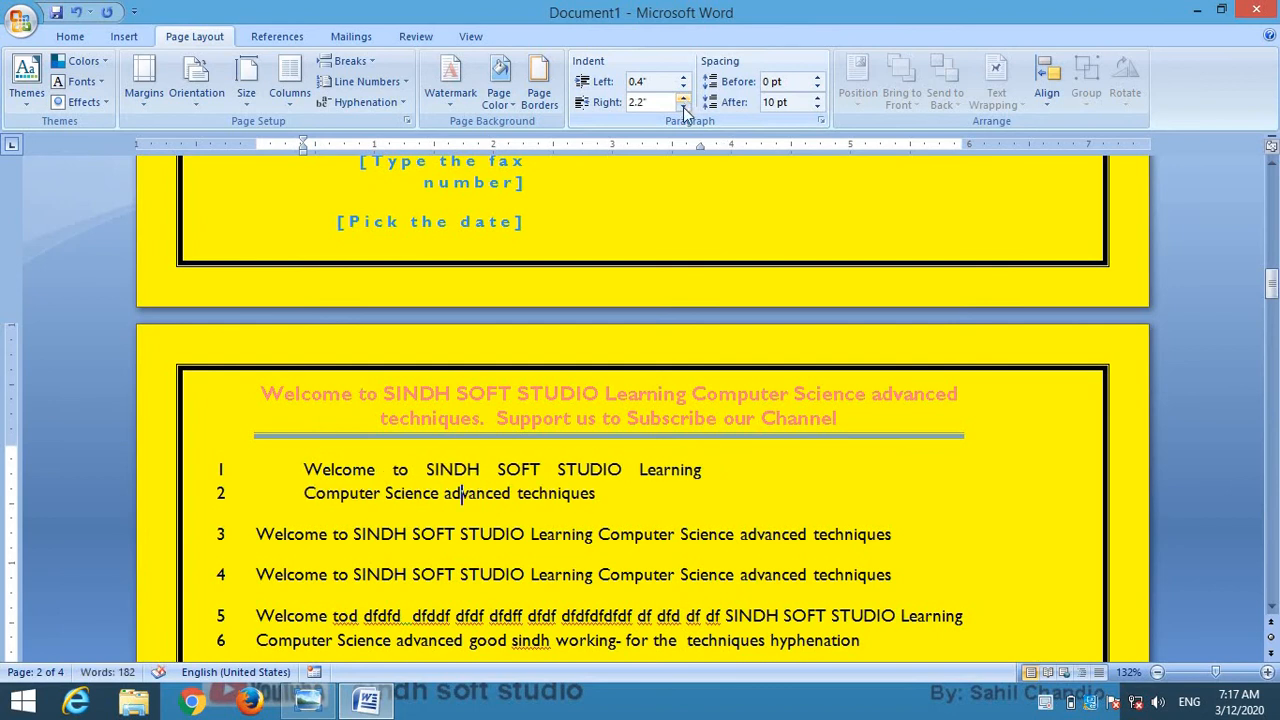
Set the right indent of the first body paragraph on page 2 to 0.9"
{"action": "left_click", "coordinate": [684, 107]}
{"action": "left_click", "coordinate": [684, 107]}
{"action": "left_click", "coordinate": [684, 107]}
{"action": "left_click", "coordinate": [684, 107]}
{"action": "left_click", "coordinate": [684, 107]}
{"action": "left_click", "coordinate": [684, 107]}
{"action": "left_click", "coordinate": [684, 107]}
{"action": "left_click", "coordinate": [684, 107]}
{"action": "left_click", "coordinate": [684, 107]}
{"action": "left_click", "coordinate": [684, 107]}
Set the spacing before the fourth paragraph, starting with "Welcome tod", to 54 pt
{"action": "scroll", "coordinate": [766, 414], "scroll_direction": "down", "scroll_amount": 3}
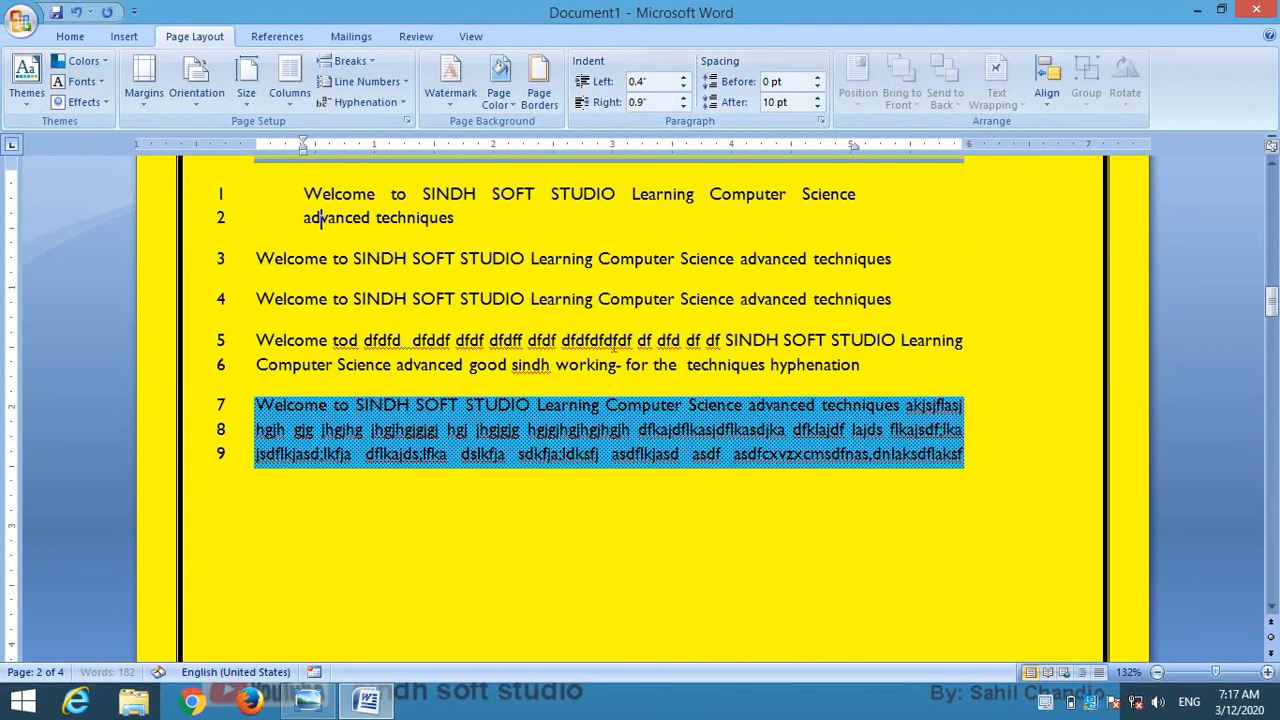
{"action": "left_click_drag", "start_coordinate": [913, 332], "coordinate": [1060, 443]}
{"action": "left_click", "coordinate": [925, 341]}
{"action": "left_click", "coordinate": [818, 77]}
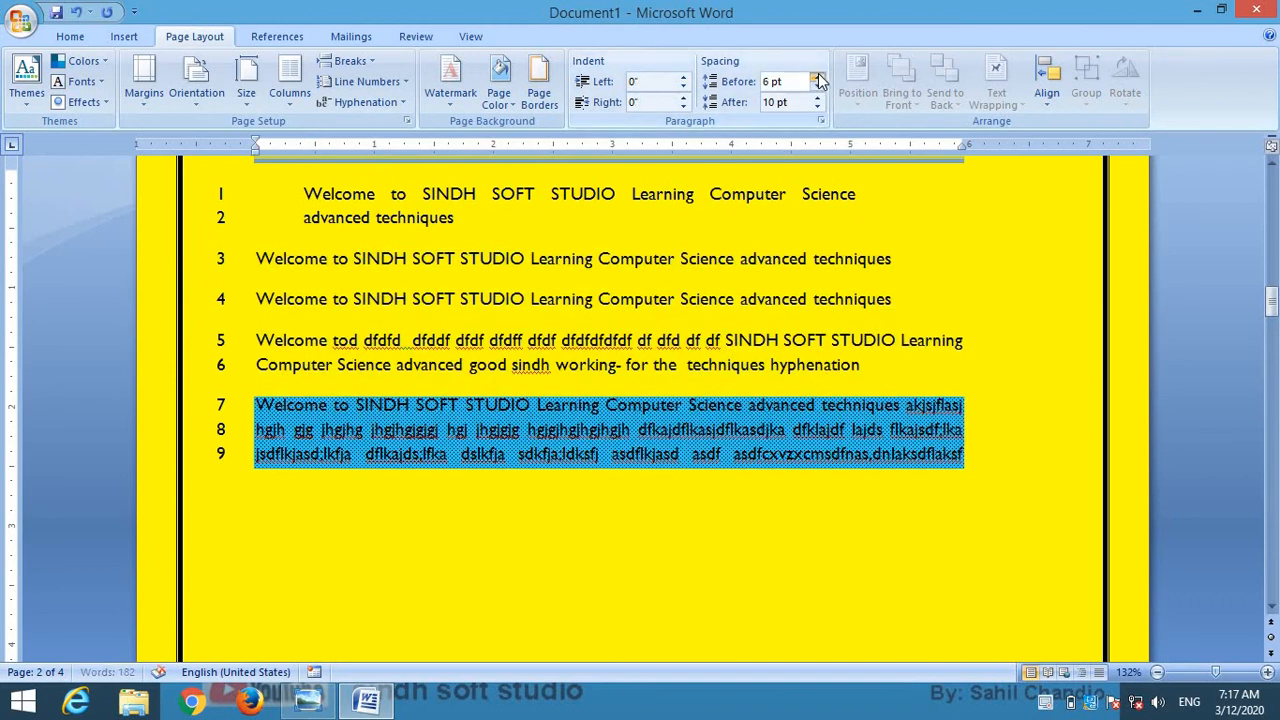
{"action": "left_click", "coordinate": [818, 77]}
{"action": "left_click", "coordinate": [818, 77]}
{"action": "left_click", "coordinate": [818, 77]}
{"action": "left_click", "coordinate": [818, 77]}
{"action": "left_click", "coordinate": [818, 77]}
{"action": "left_click", "coordinate": [818, 77]}
{"action": "left_click", "coordinate": [818, 77]}
{"action": "left_click", "coordinate": [818, 77]}
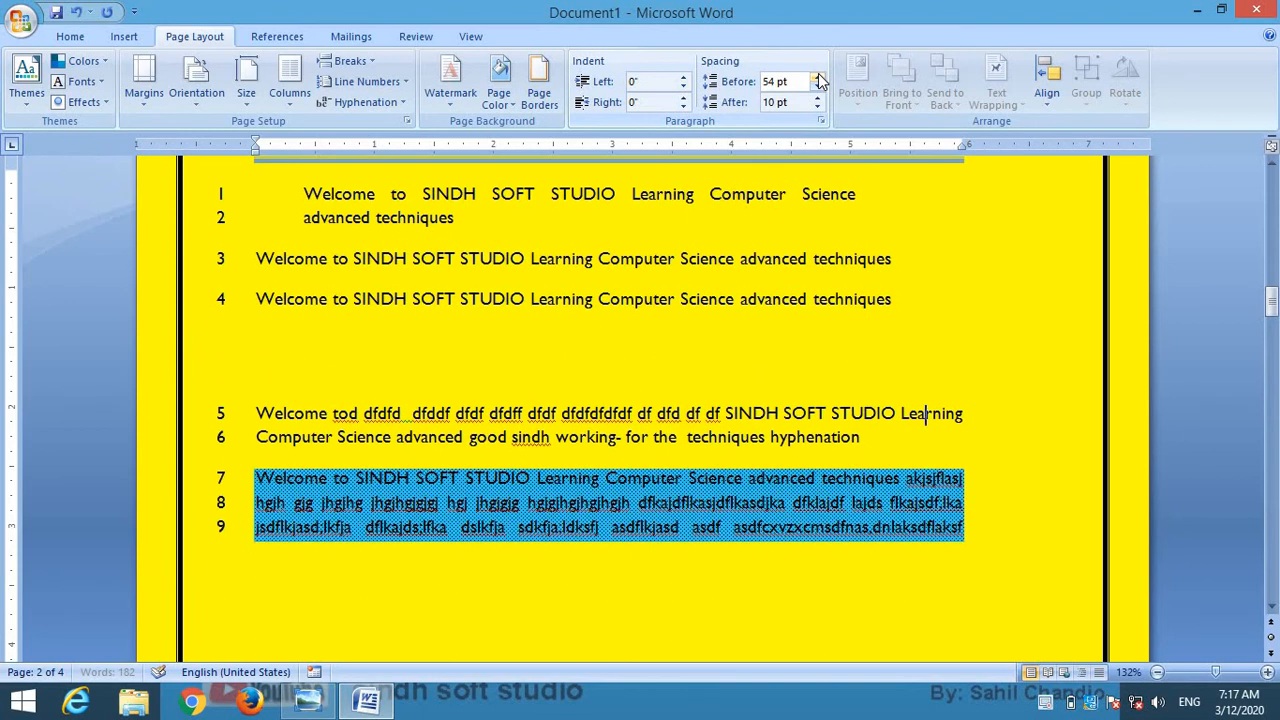
Set the spacing of the "Welcome tod" paragraph to Auto before and 18 pt after
{"action": "left_click", "coordinate": [818, 89]}
{"action": "left_click", "coordinate": [818, 89]}
{"action": "left_click", "coordinate": [818, 89]}
{"action": "left_click", "coordinate": [818, 89]}
{"action": "left_click", "coordinate": [818, 89]}
{"action": "left_click", "coordinate": [818, 89]}
{"action": "left_click", "coordinate": [818, 89]}
{"action": "left_click", "coordinate": [818, 89]}
{"action": "left_click", "coordinate": [818, 98]}
{"action": "left_click", "coordinate": [818, 98]}
{"action": "left_click", "coordinate": [818, 98]}
{"action": "left_click", "coordinate": [818, 98]}
{"action": "left_click", "coordinate": [818, 98]}
{"action": "left_click", "coordinate": [818, 98]}
{"action": "left_click", "coordinate": [818, 106]}
{"action": "left_click", "coordinate": [818, 106]}
{"action": "left_click", "coordinate": [818, 106]}
{"action": "left_click", "coordinate": [818, 106]}
{"action": "left_click", "coordinate": [817, 77]}
{"action": "left_click", "coordinate": [817, 77]}
{"action": "left_click", "coordinate": [818, 88]}
{"action": "left_click", "coordinate": [818, 88]}
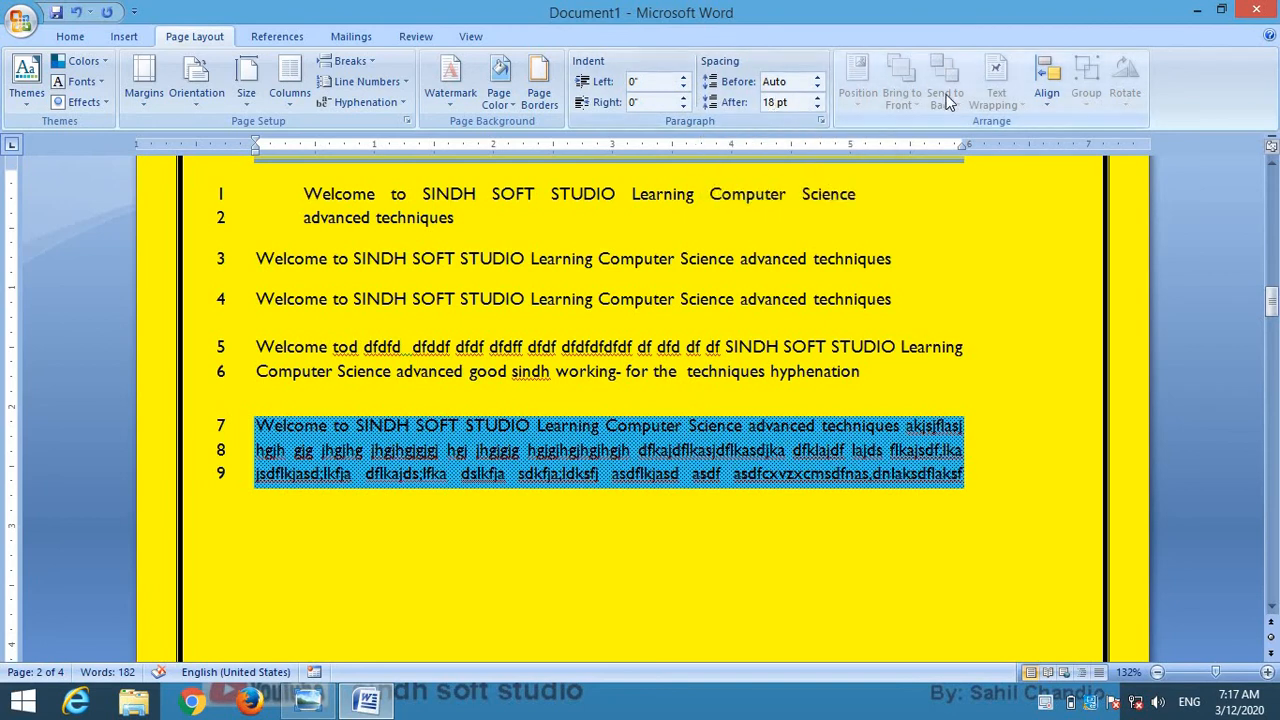
Place the insertion point at "Computer" in the third paragraph and view the shapes gallery and SmartArt layouts without inserting anything
{"action": "left_click", "coordinate": [600, 299]}
{"action": "left_click", "coordinate": [123, 38]}
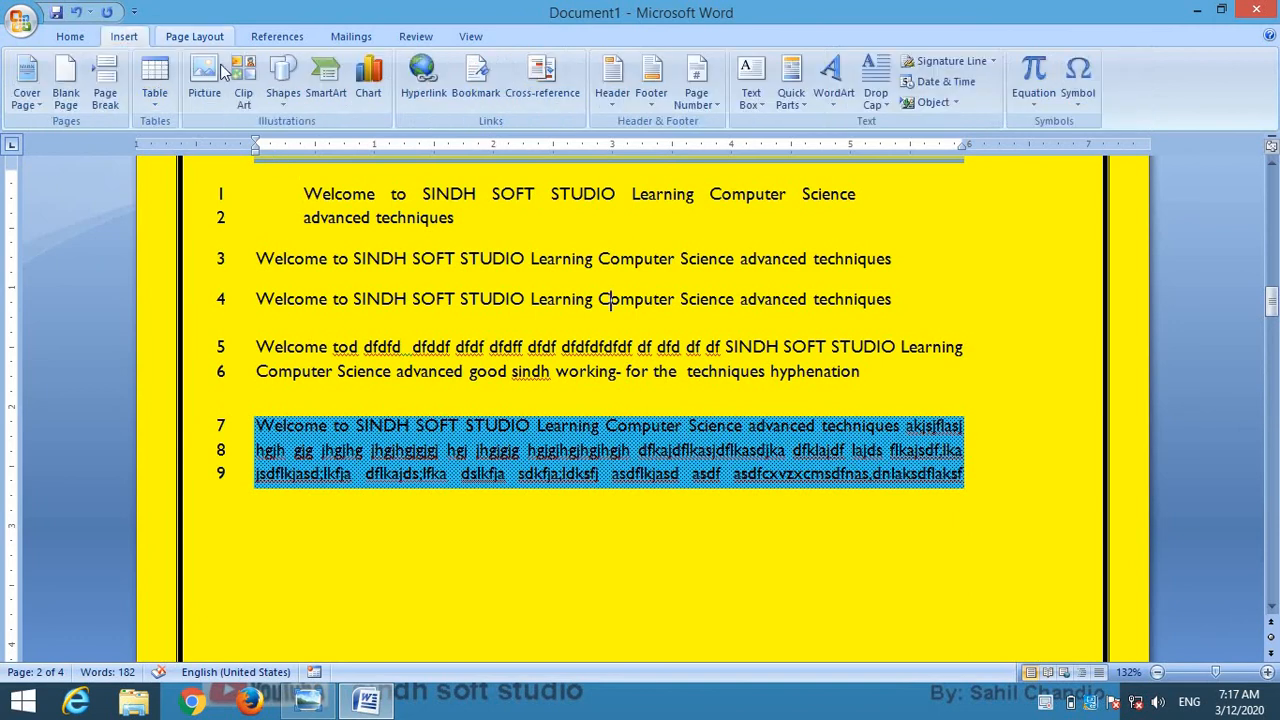
{"action": "left_click", "coordinate": [283, 88]}
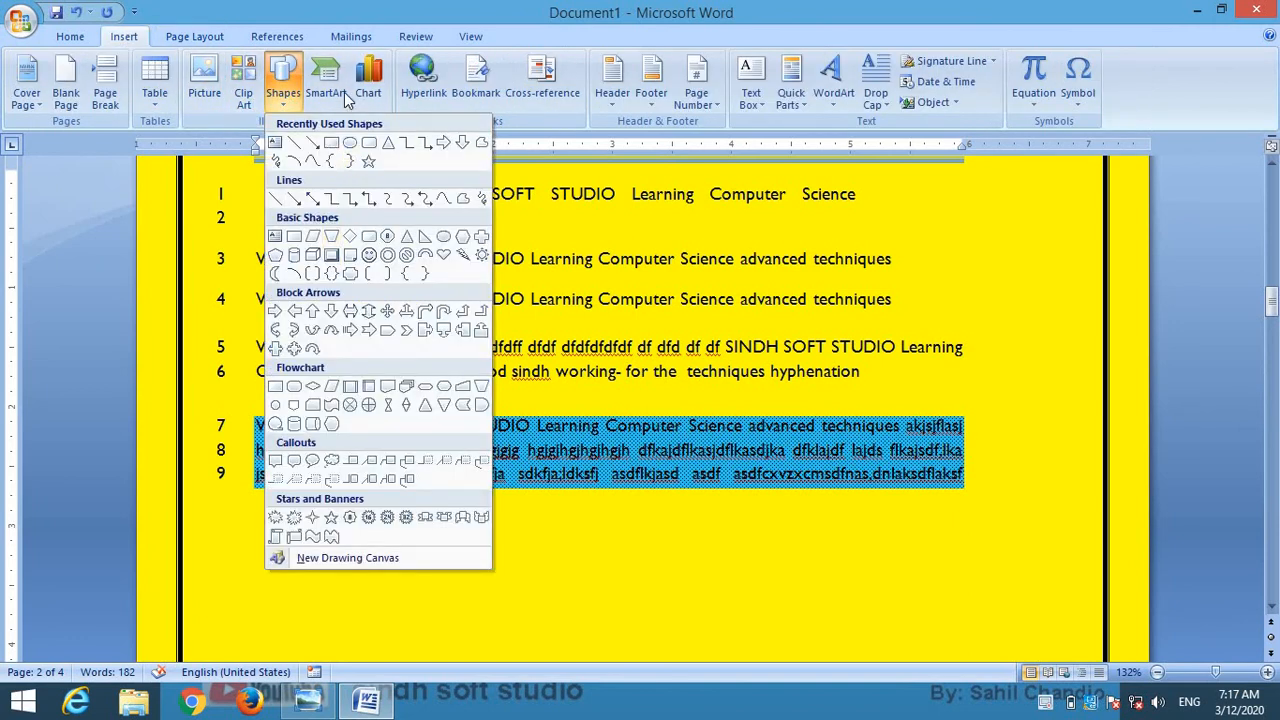
{"action": "left_click", "coordinate": [344, 92]}
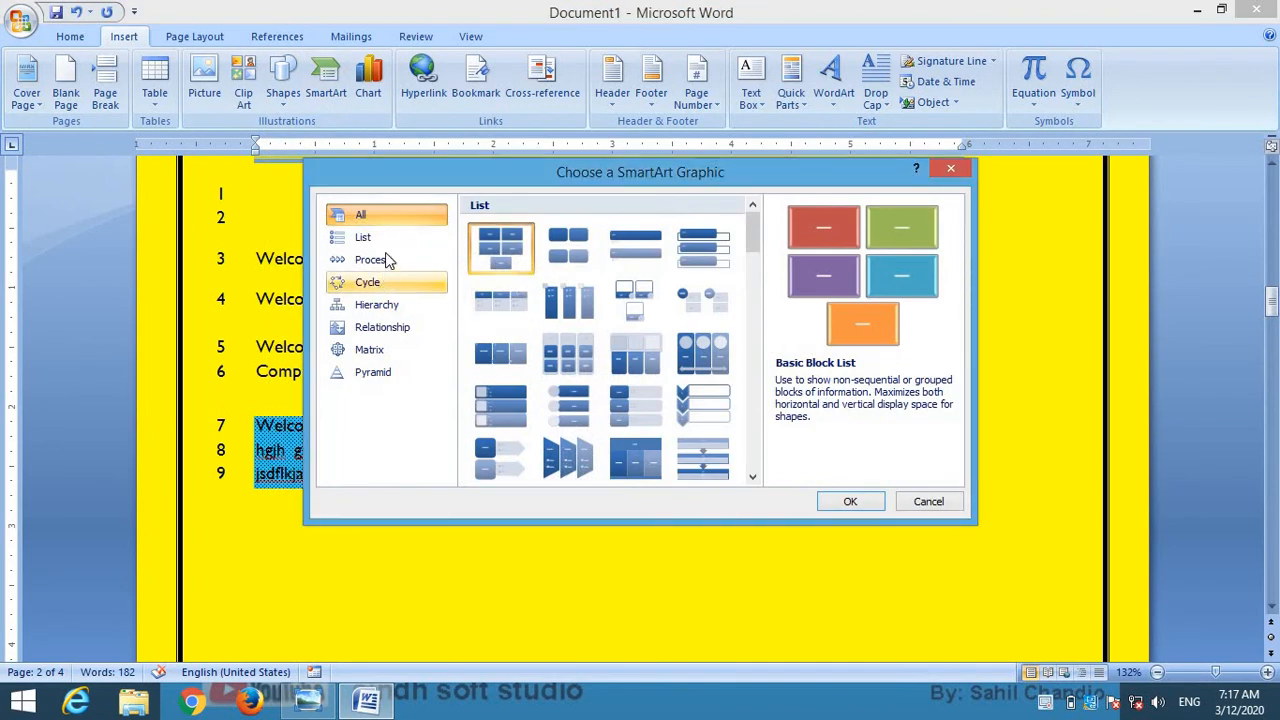
{"action": "left_click", "coordinate": [950, 172]}
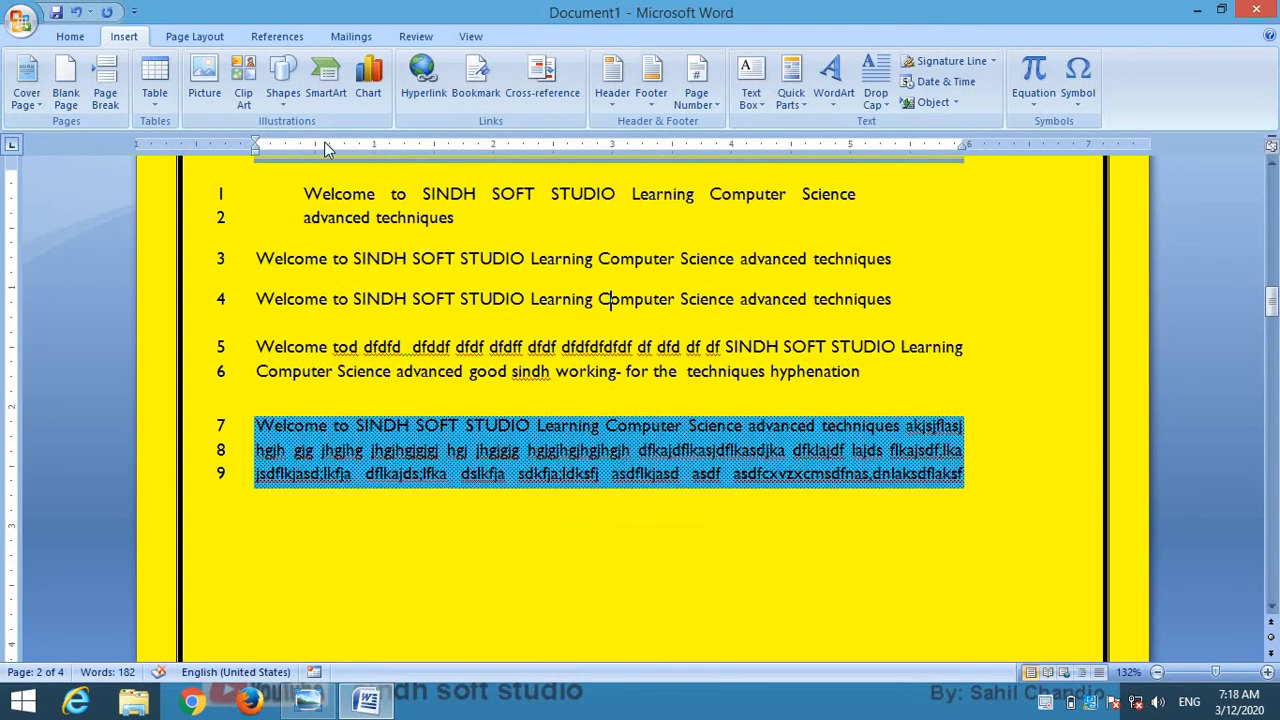
Search the clip art for "book" and place the red apple-and-books picture between "Learning" and "Computer" in the third paragraph
{"action": "left_click", "coordinate": [252, 100]}
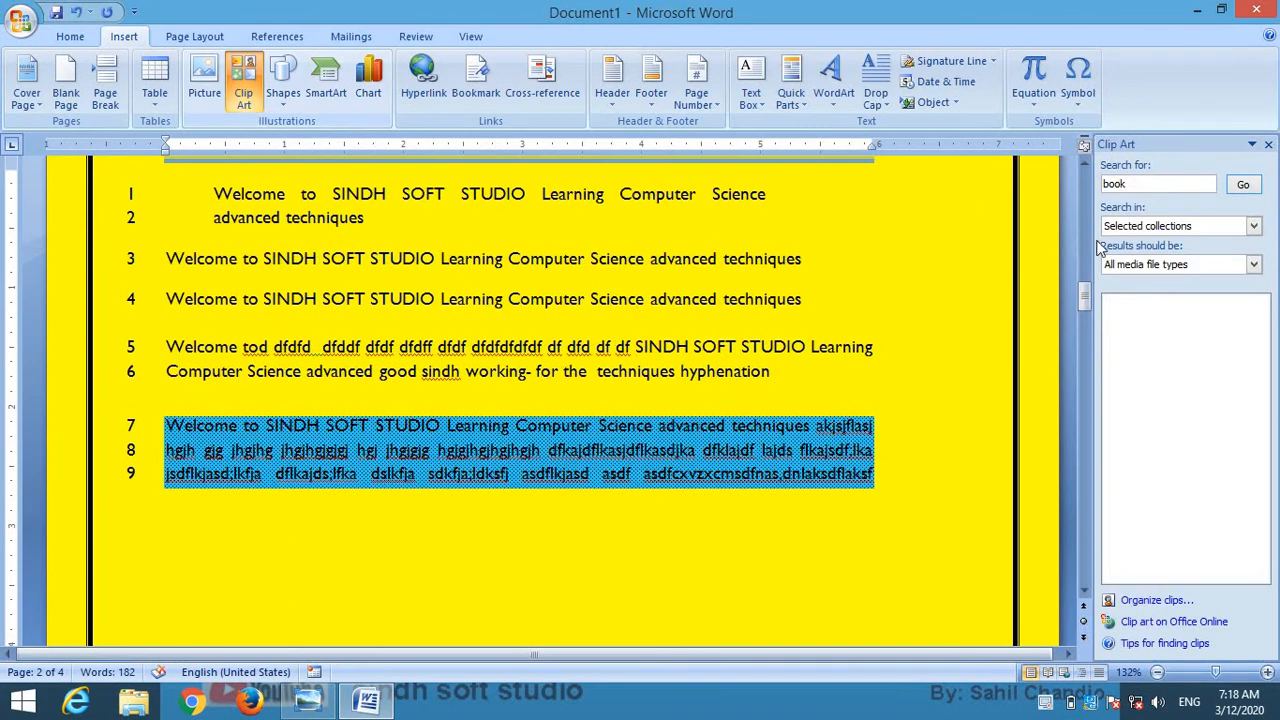
{"action": "left_click", "coordinate": [1244, 186]}
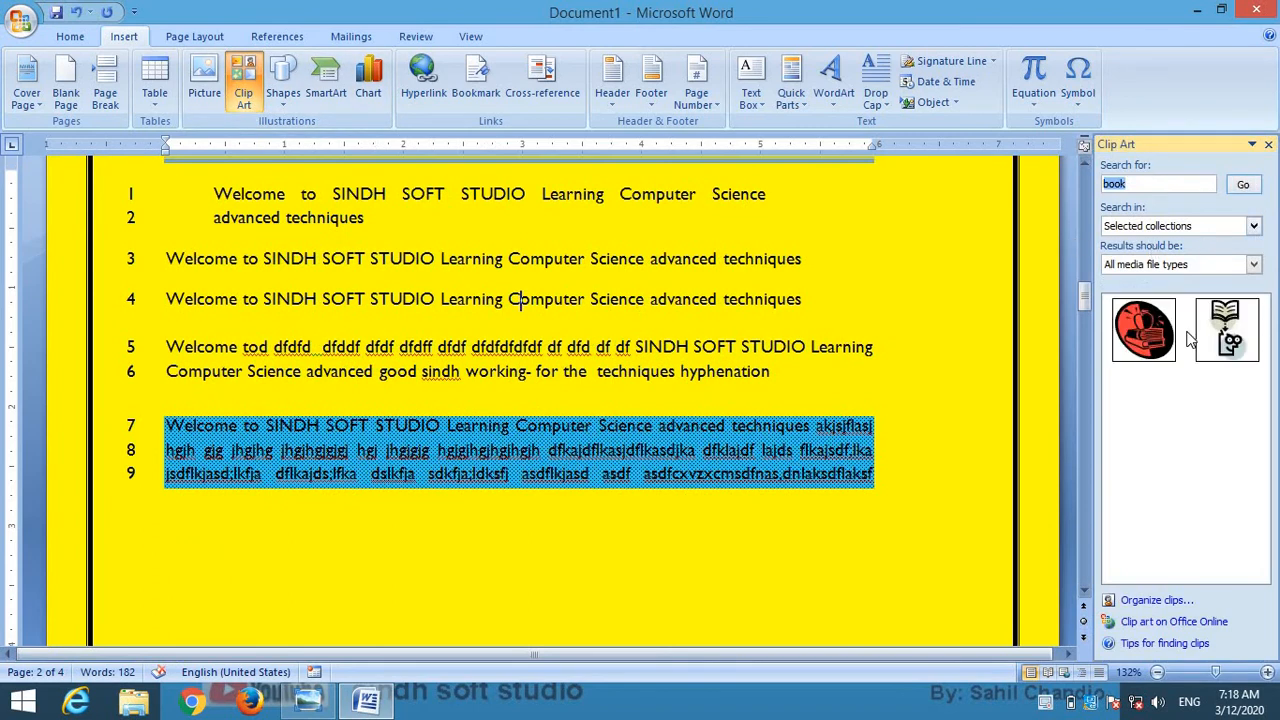
{"action": "left_click", "coordinate": [1143, 328]}
{"action": "left_click_drag", "start_coordinate": [656, 369], "coordinate": [555, 342]}
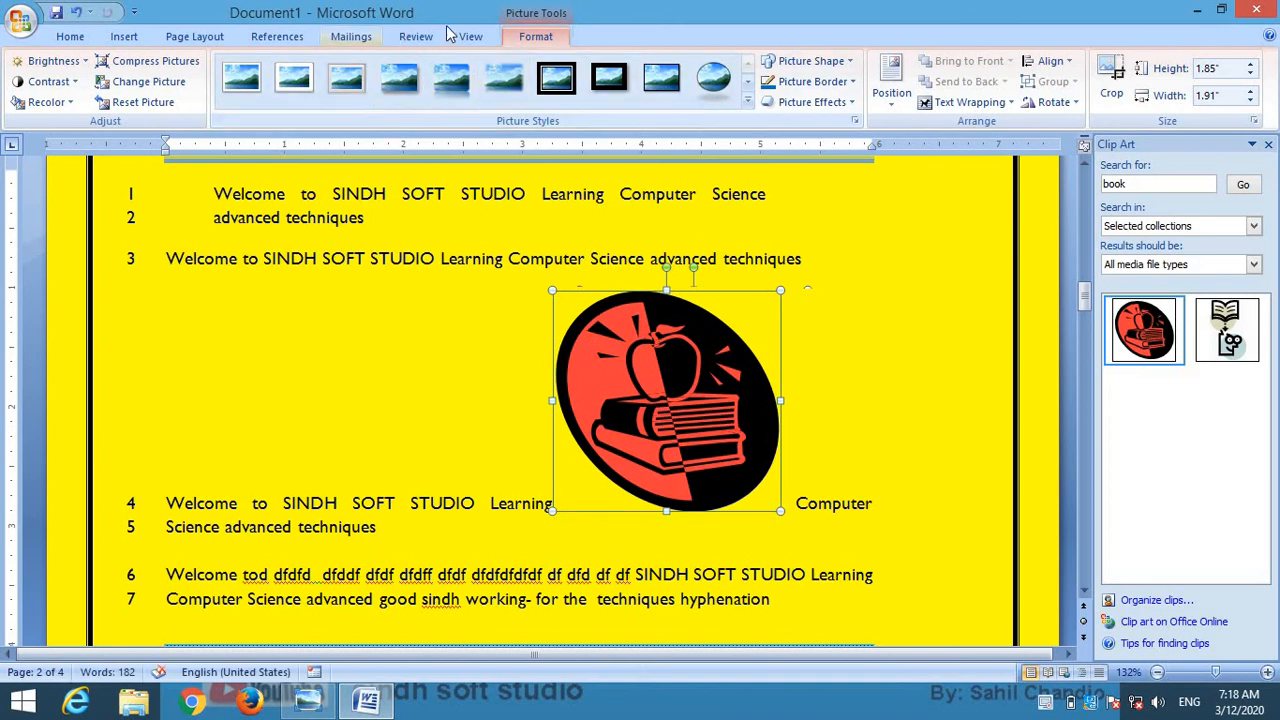
Set the apple-and-books picture's text wrapping to Tight and move it up among the middle of the paragraphs
{"action": "left_click", "coordinate": [198, 38]}
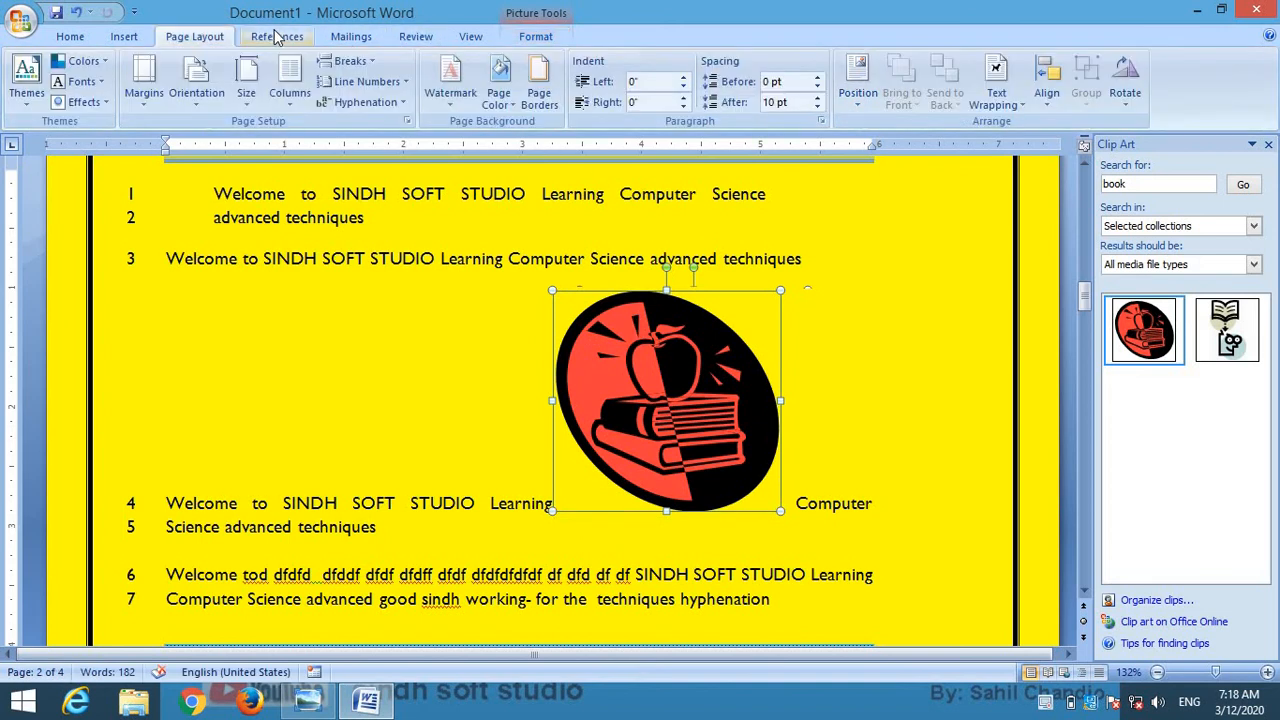
{"action": "left_click", "coordinate": [276, 37]}
{"action": "scroll", "coordinate": [305, 45], "scroll_direction": "up", "scroll_amount": 1}
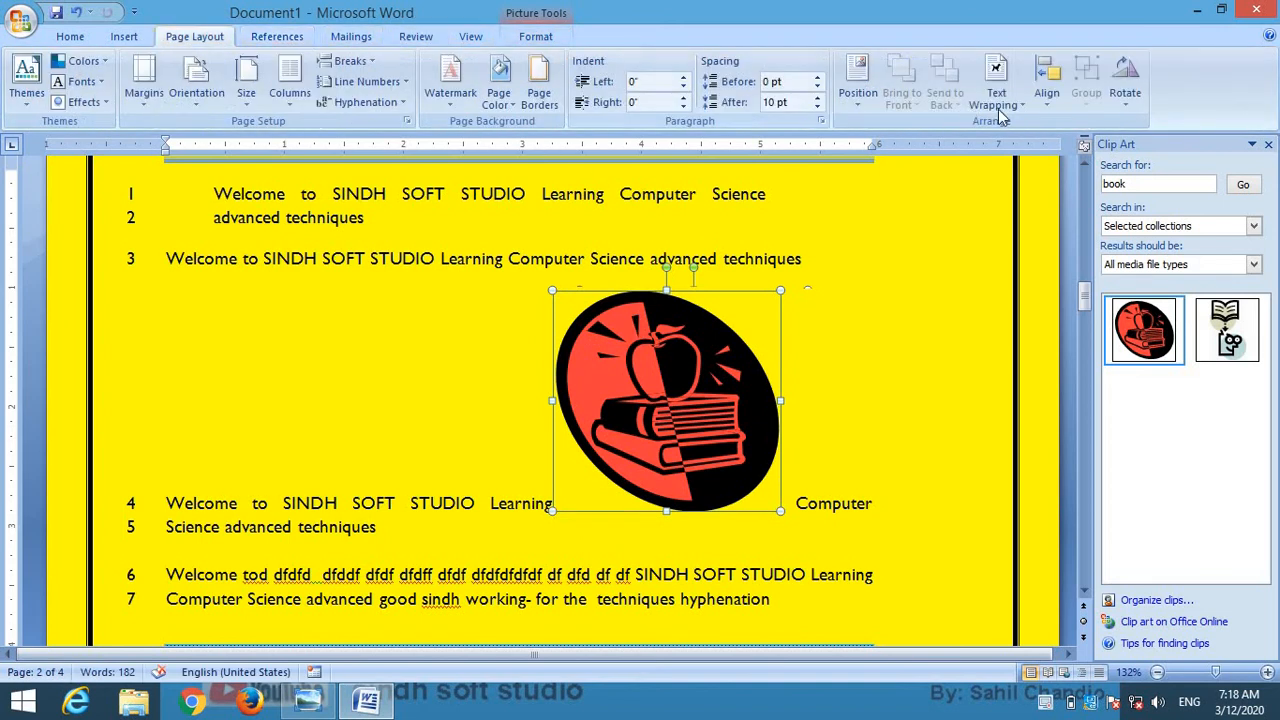
{"action": "left_click", "coordinate": [1016, 105]}
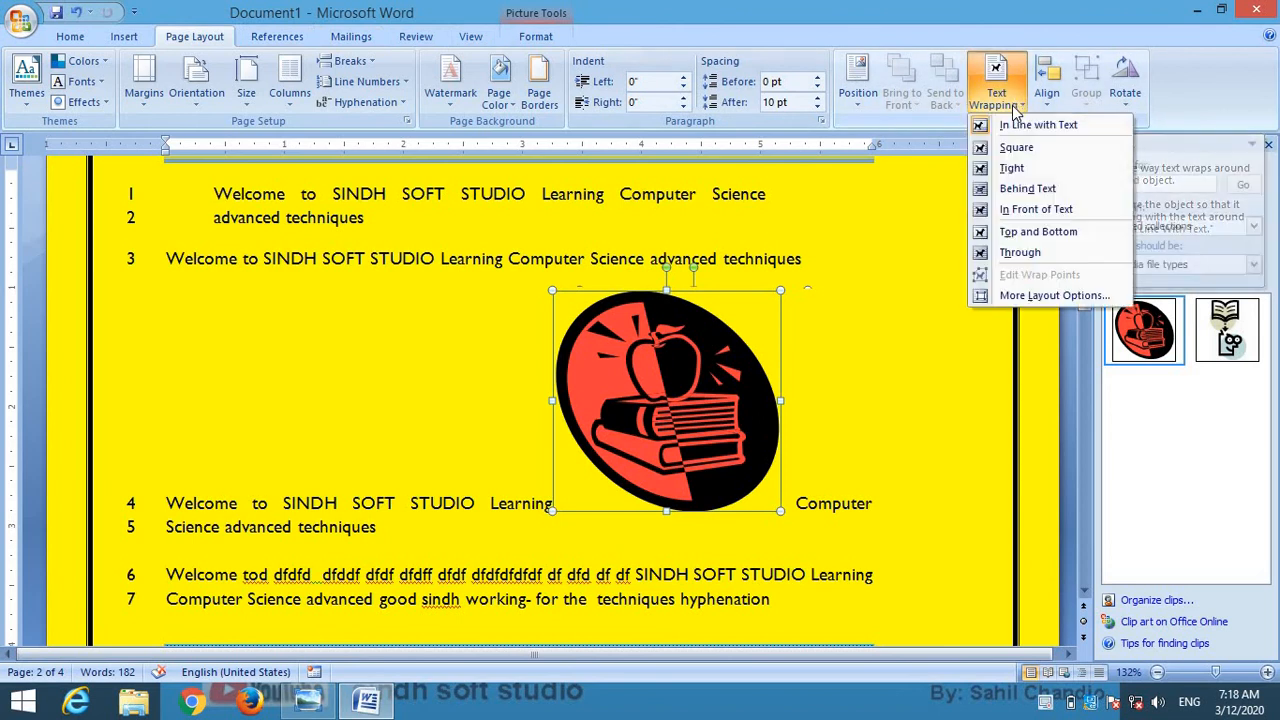
{"action": "left_click", "coordinate": [1012, 169]}
{"action": "left_click_drag", "start_coordinate": [696, 334], "coordinate": [516, 297]}
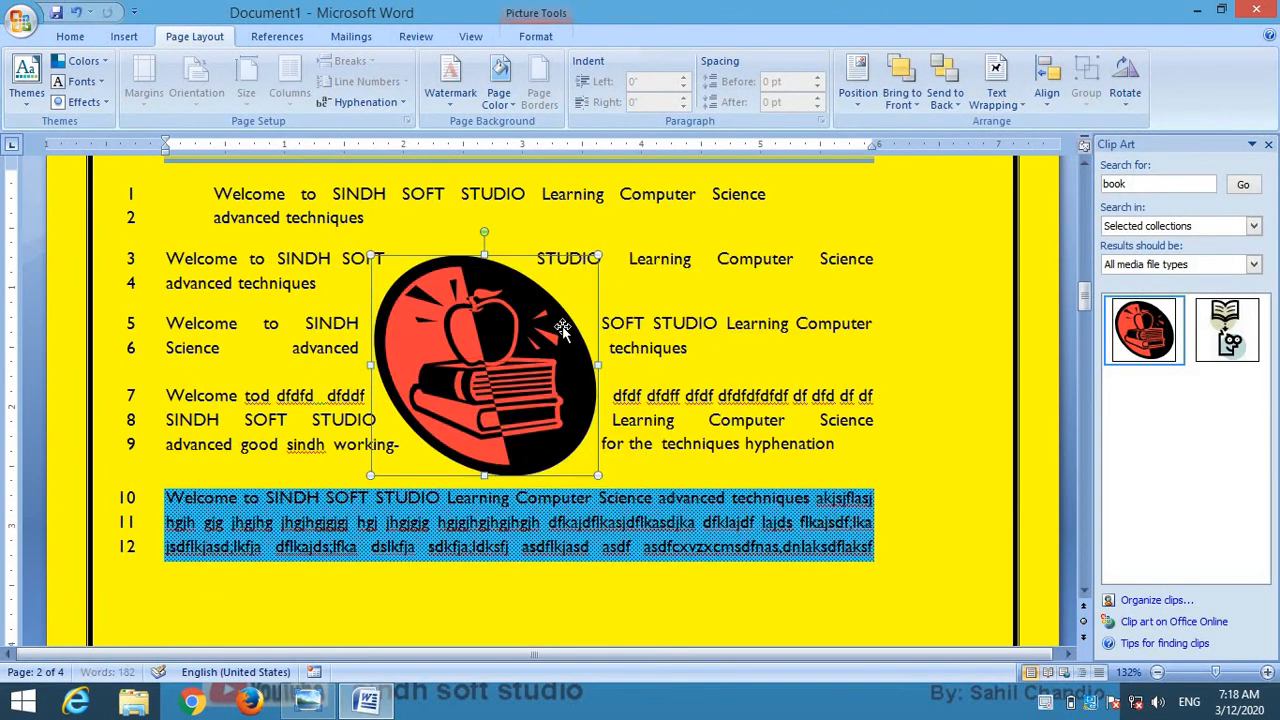
Position the picture at the top left of the page with square text wrapping
{"action": "left_click", "coordinate": [858, 85]}
{"action": "left_click", "coordinate": [858, 85]}
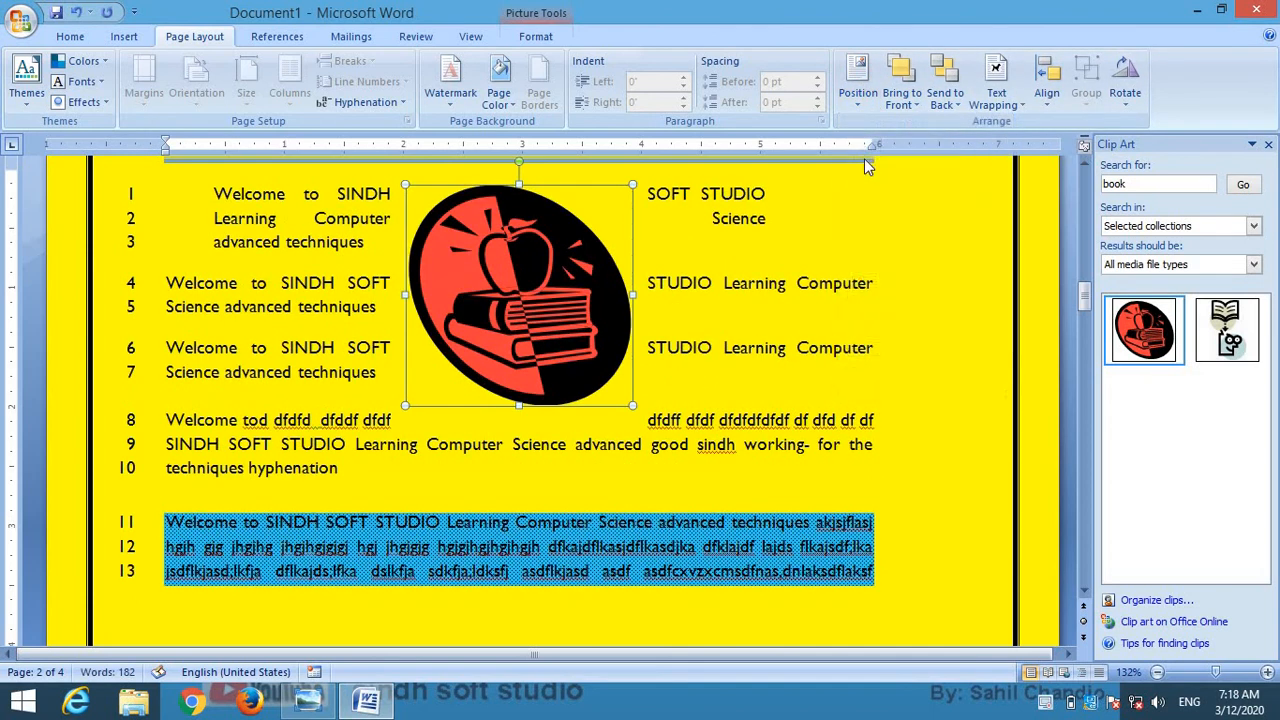
{"action": "left_click", "coordinate": [858, 85]}
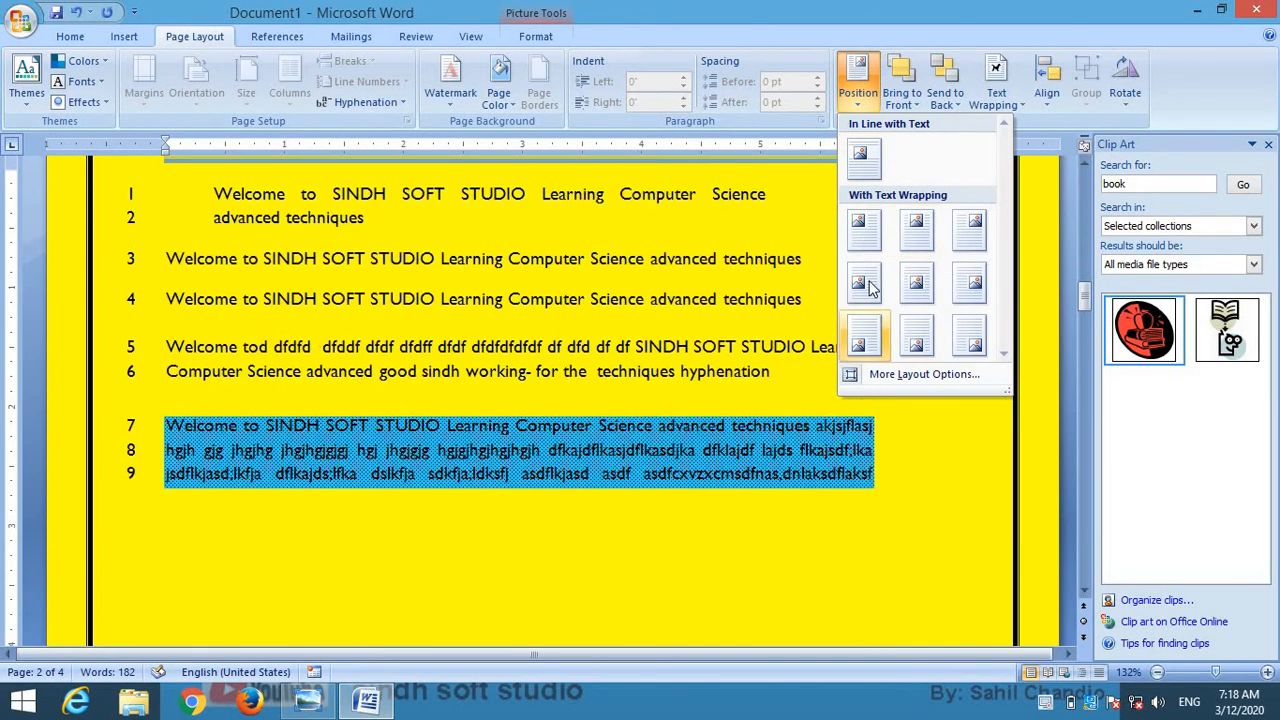
{"action": "left_click", "coordinate": [863, 228]}
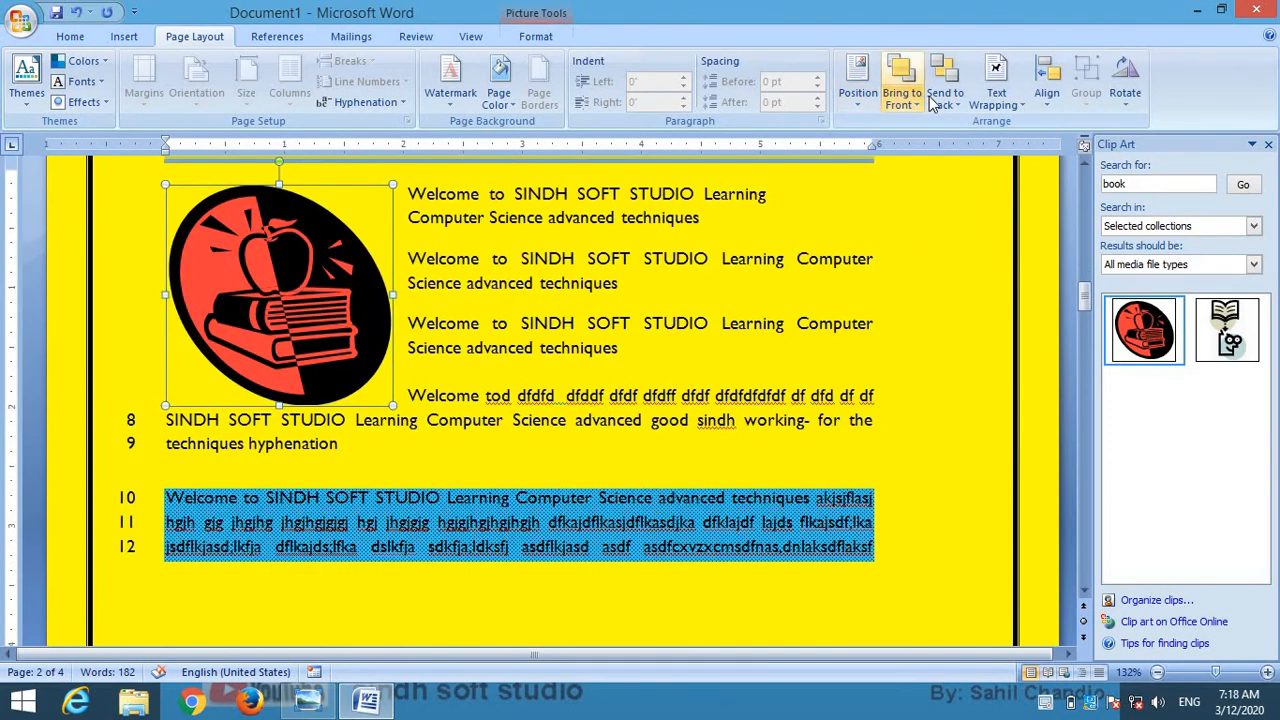
Bring the picture to the front, and send it backward in the stacking order
{"action": "left_click", "coordinate": [914, 100]}
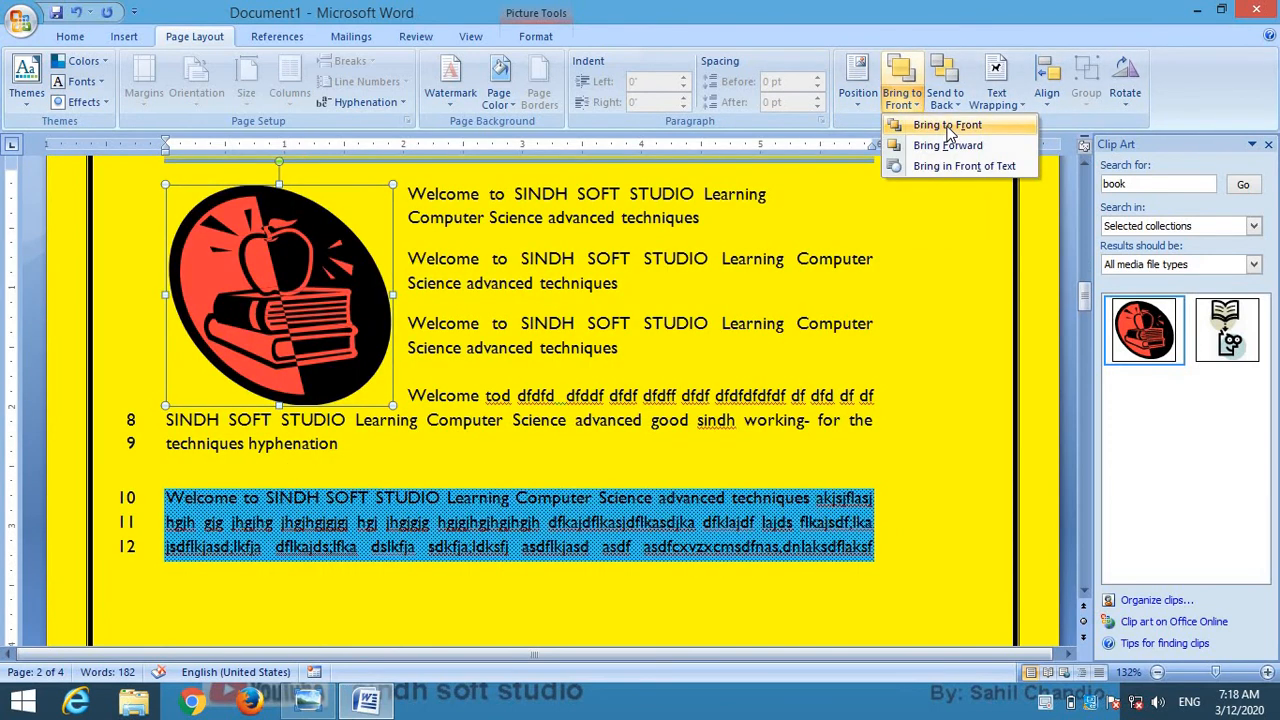
{"action": "left_click", "coordinate": [948, 126]}
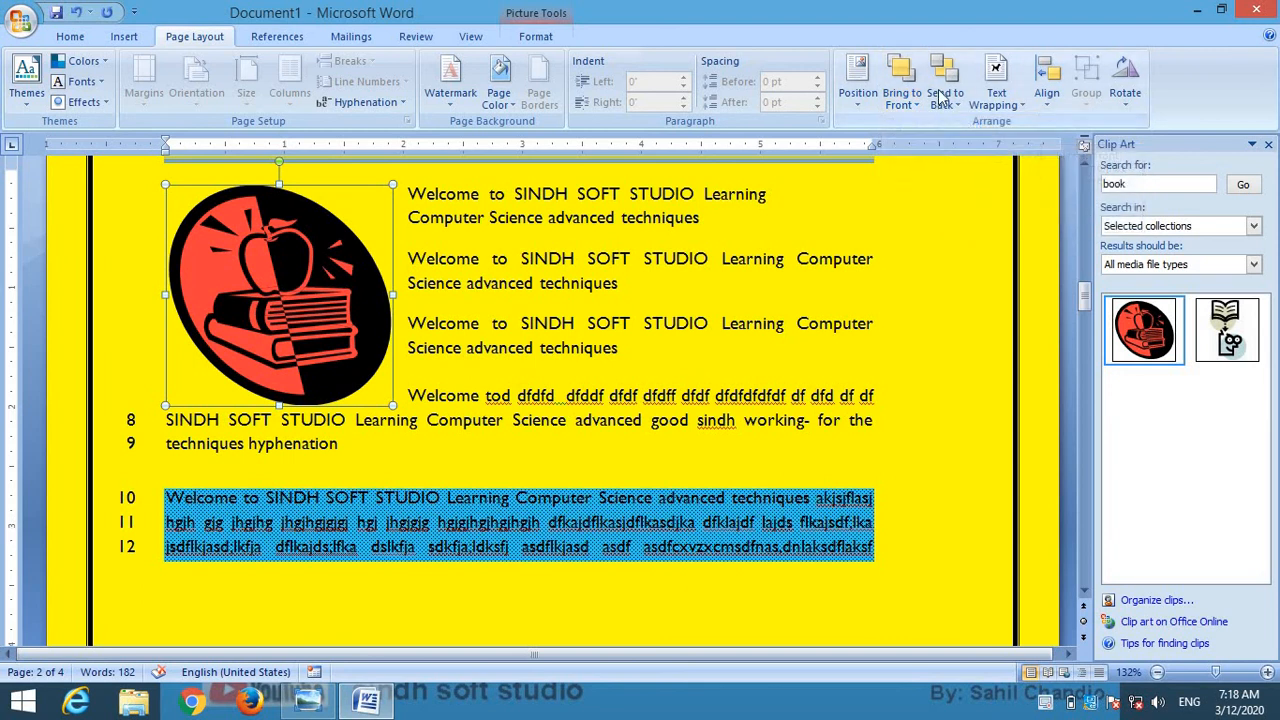
{"action": "left_click", "coordinate": [948, 104]}
{"action": "left_click", "coordinate": [975, 145]}
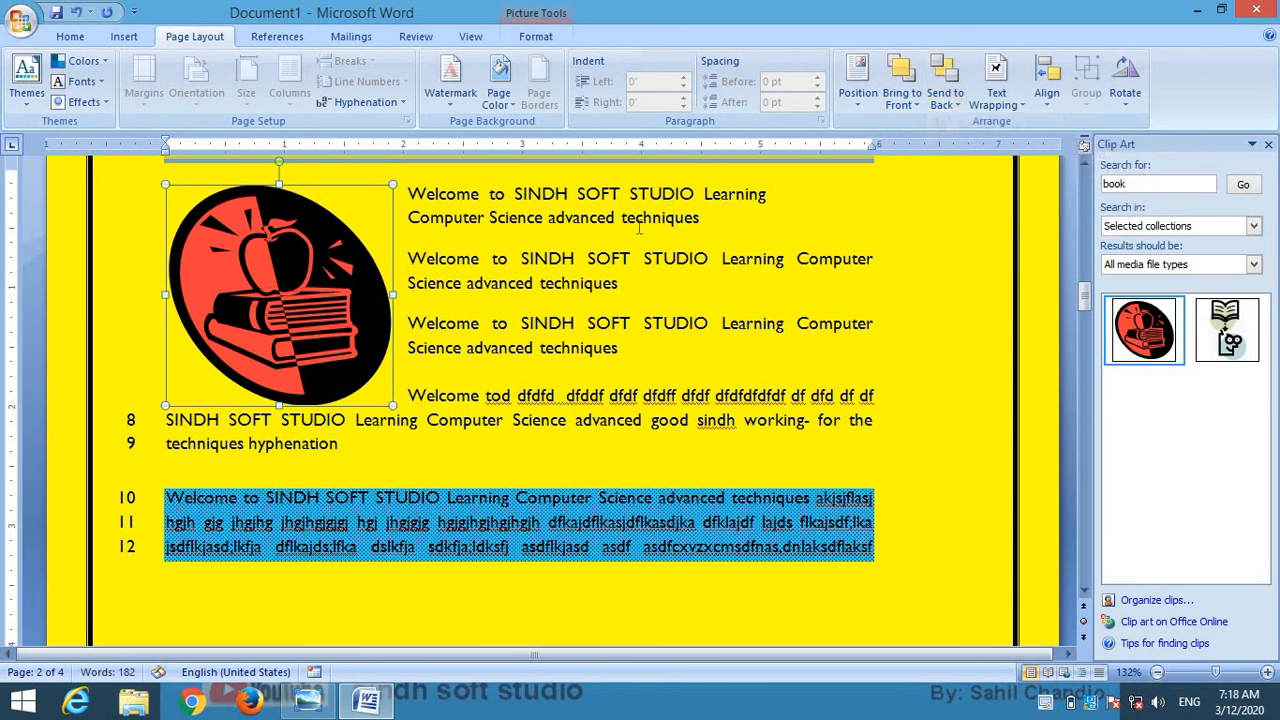
Nudge the picture to the right and try the Behind Text wrapping on it, undoing the wrapping
{"action": "left_click_drag", "start_coordinate": [286, 292], "coordinate": [341, 300]}
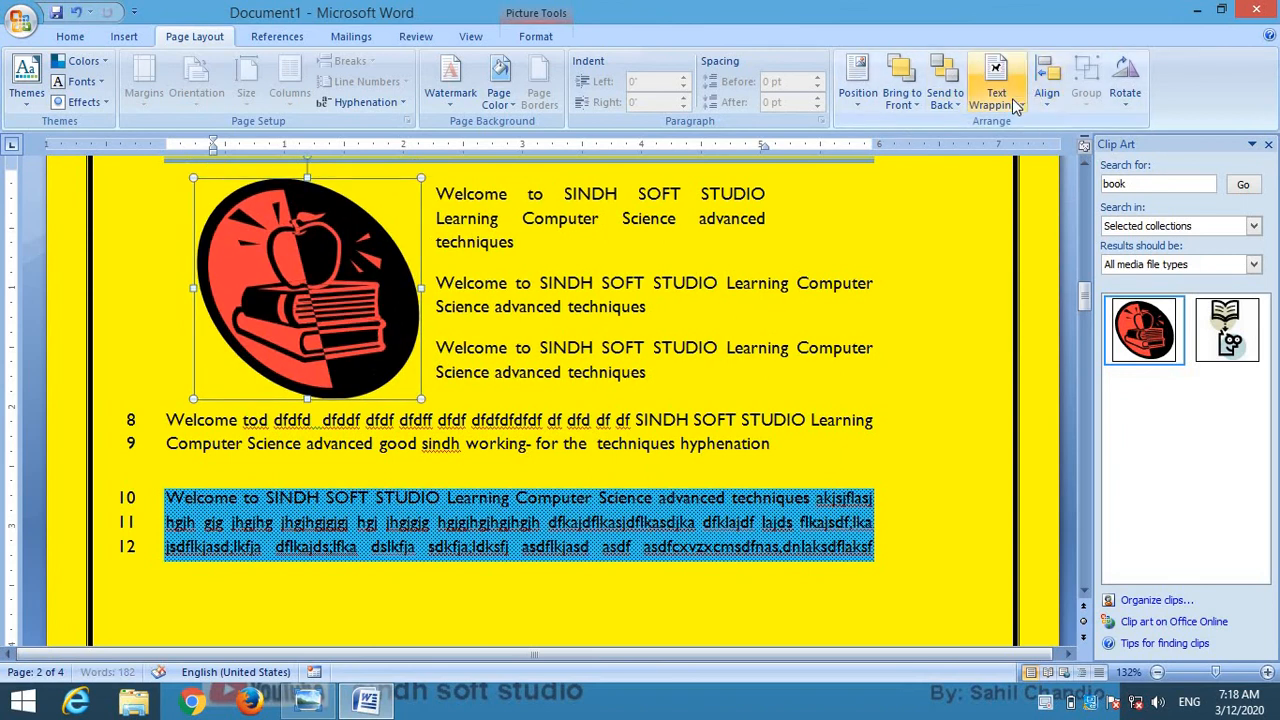
{"action": "left_click", "coordinate": [1012, 98]}
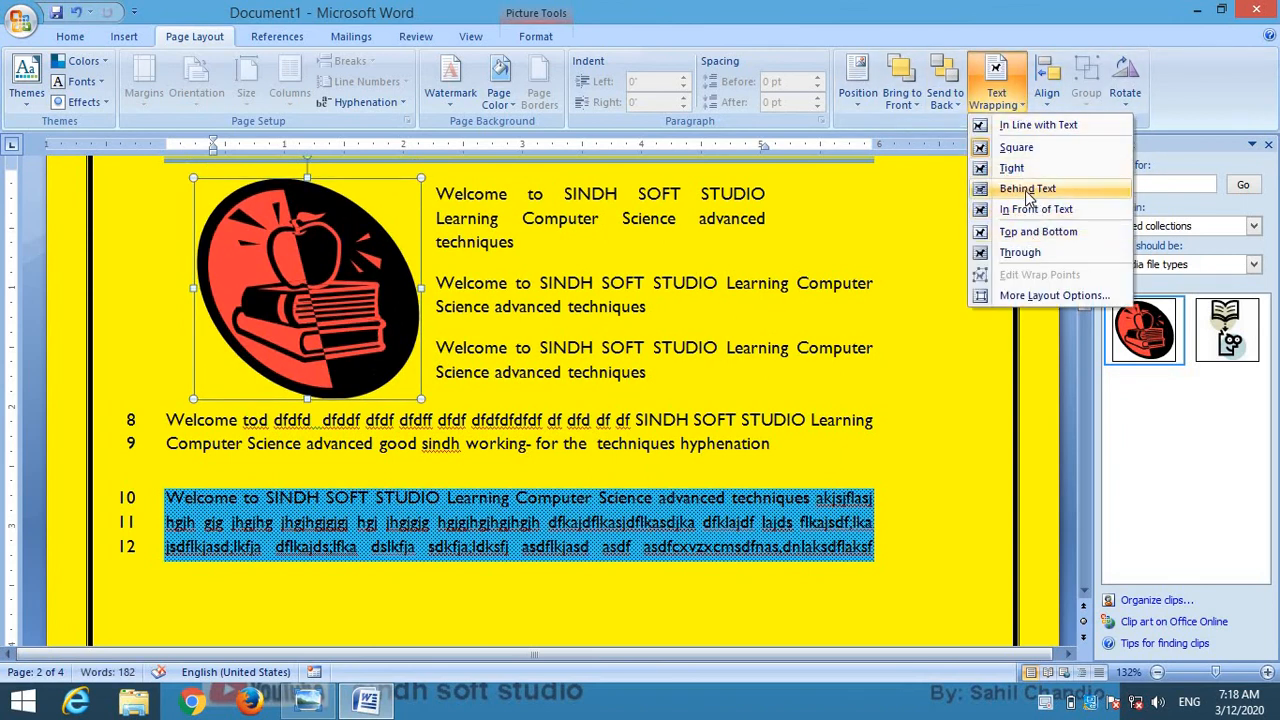
{"action": "left_click", "coordinate": [1027, 190]}
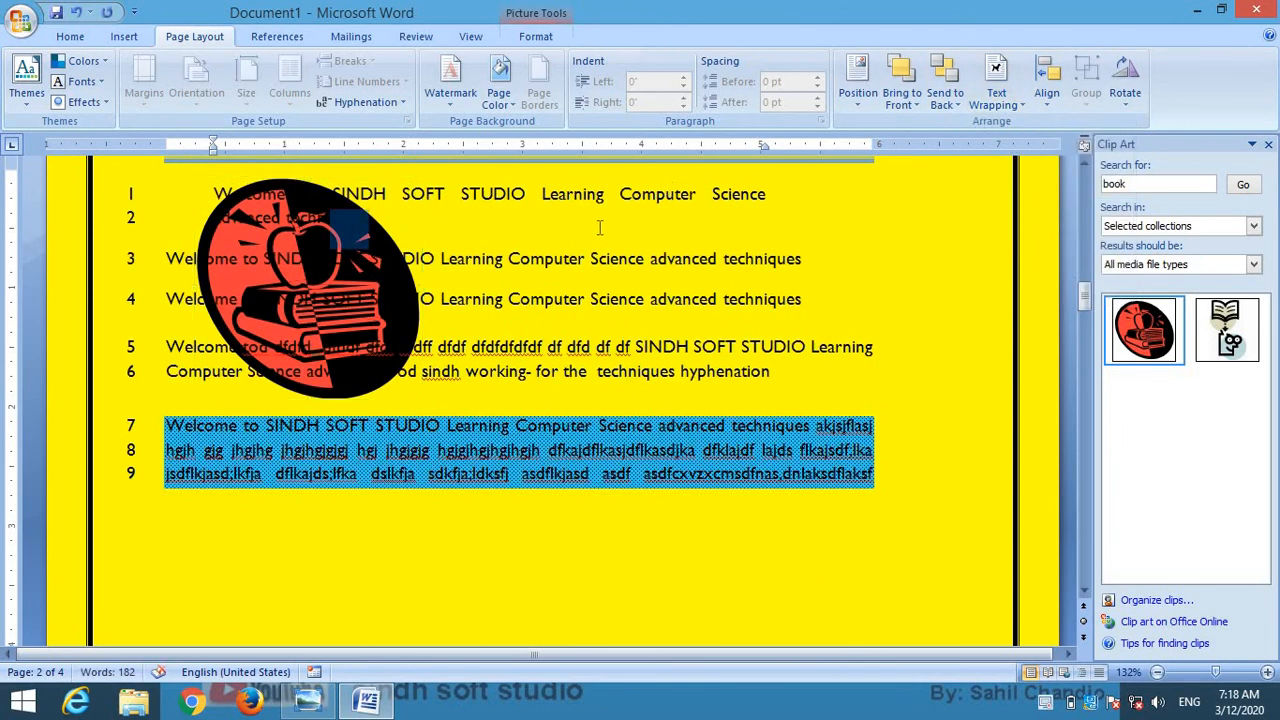
{"action": "left_click", "coordinate": [360, 346]}
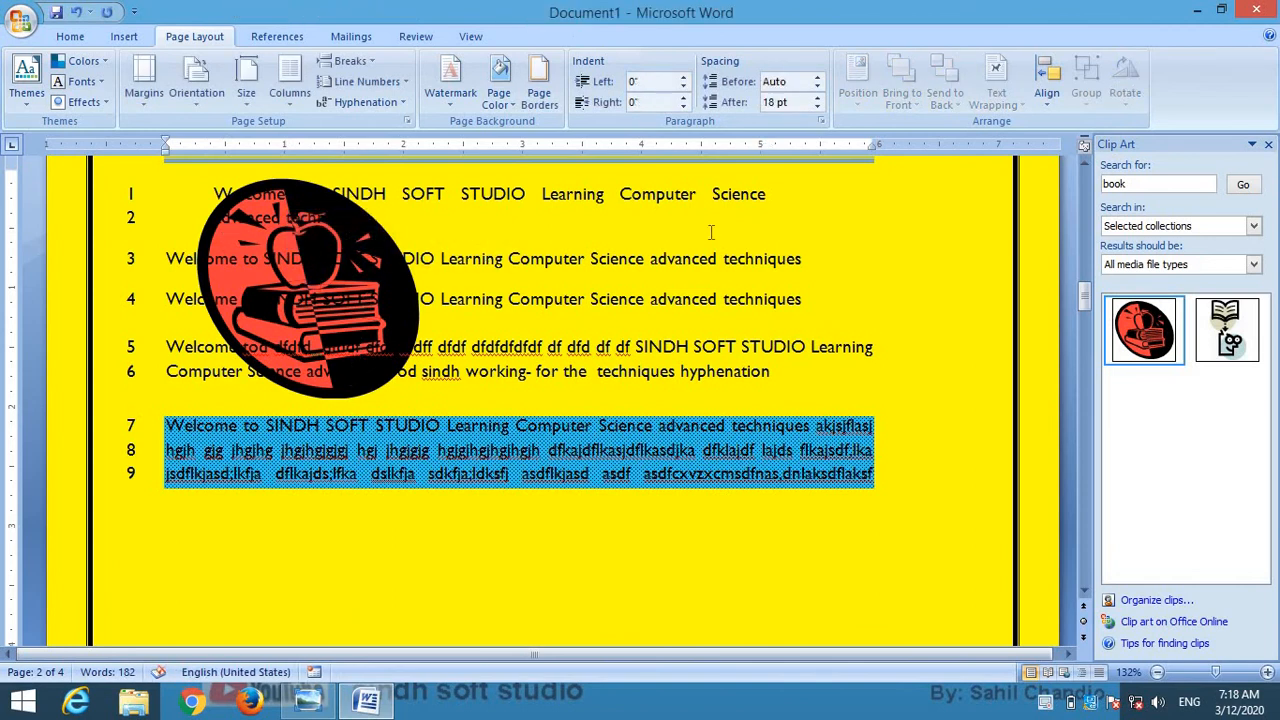
{"action": "key", "text": "ctrl+z"}
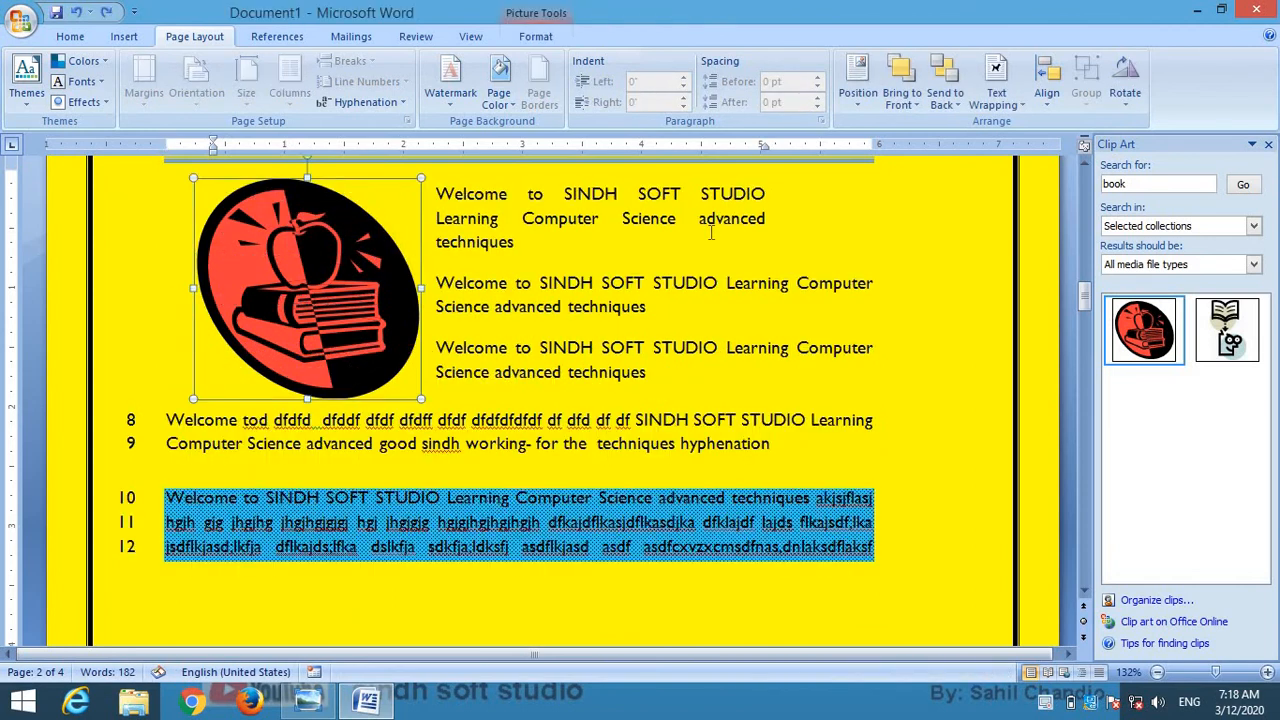
Set the picture's text wrapping to Through and move it toward the centre of the first four paragraphs
{"action": "left_click", "coordinate": [1007, 110]}
{"action": "left_click", "coordinate": [1020, 252]}
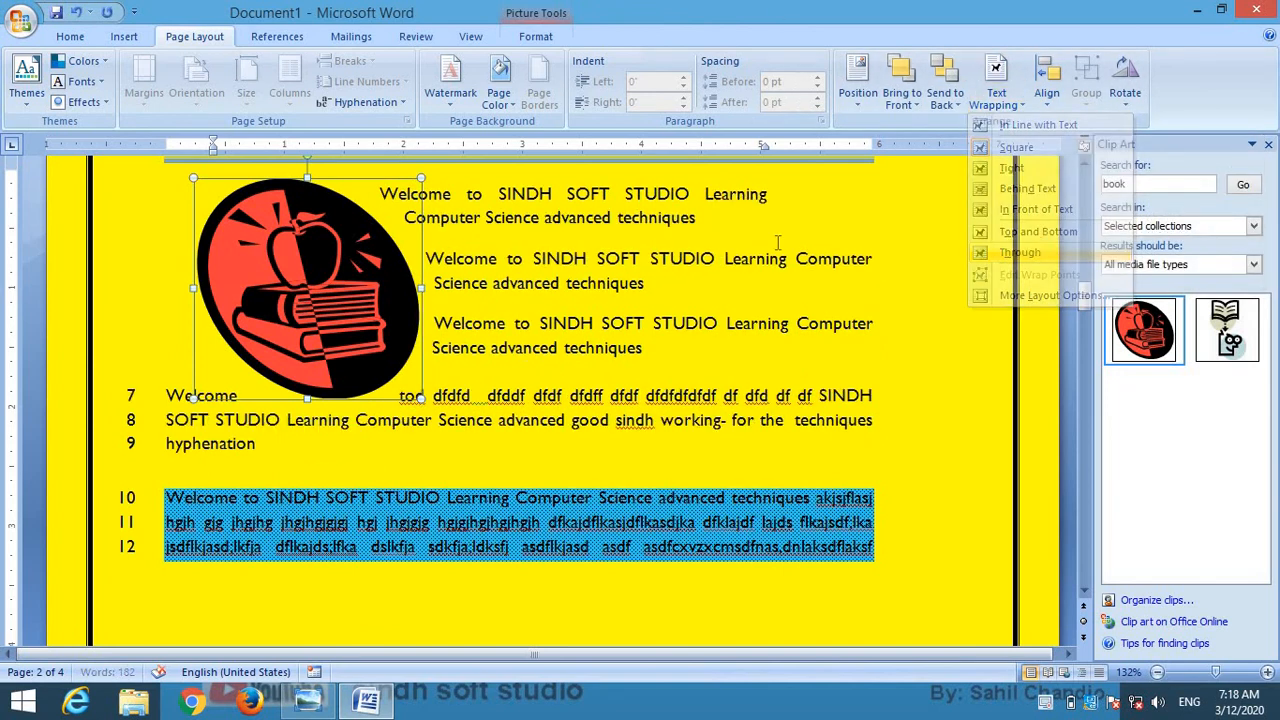
{"action": "left_click_drag", "start_coordinate": [296, 250], "coordinate": [470, 283]}
{"action": "left_click", "coordinate": [706, 451]}
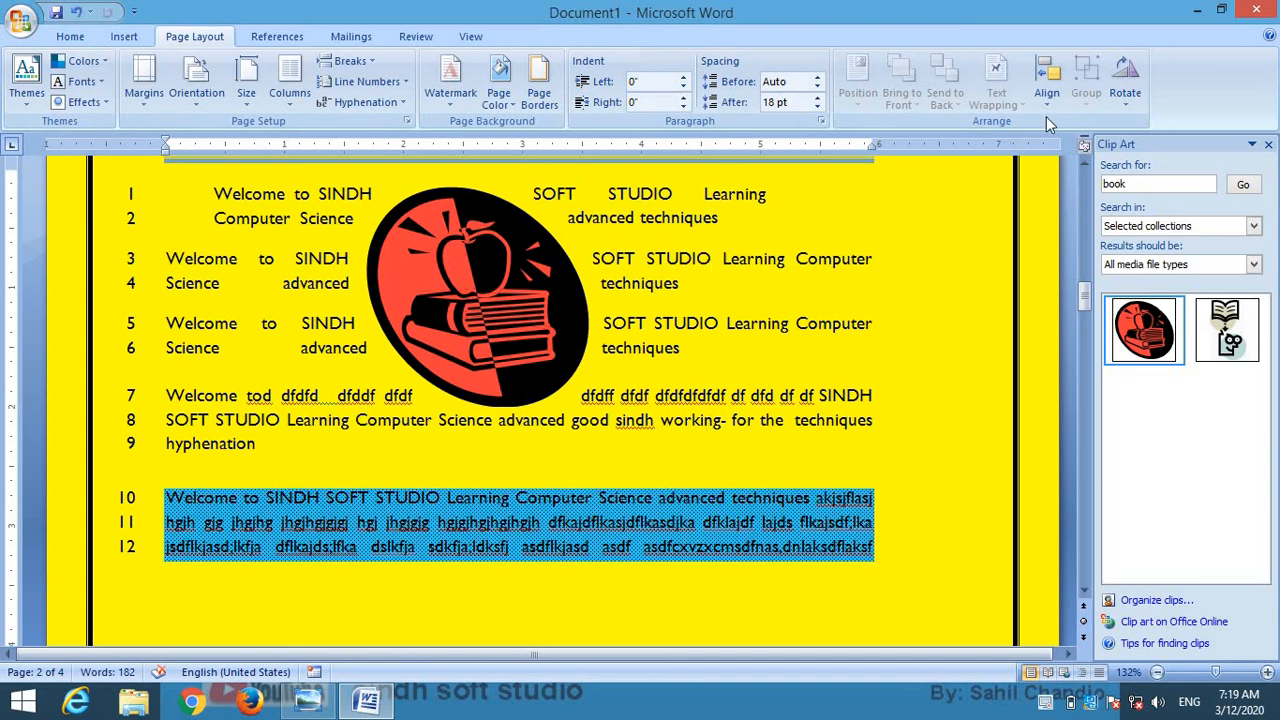
Align the apple-and-books picture to the horizontal center and top of the page margins
{"action": "left_click", "coordinate": [450, 296]}
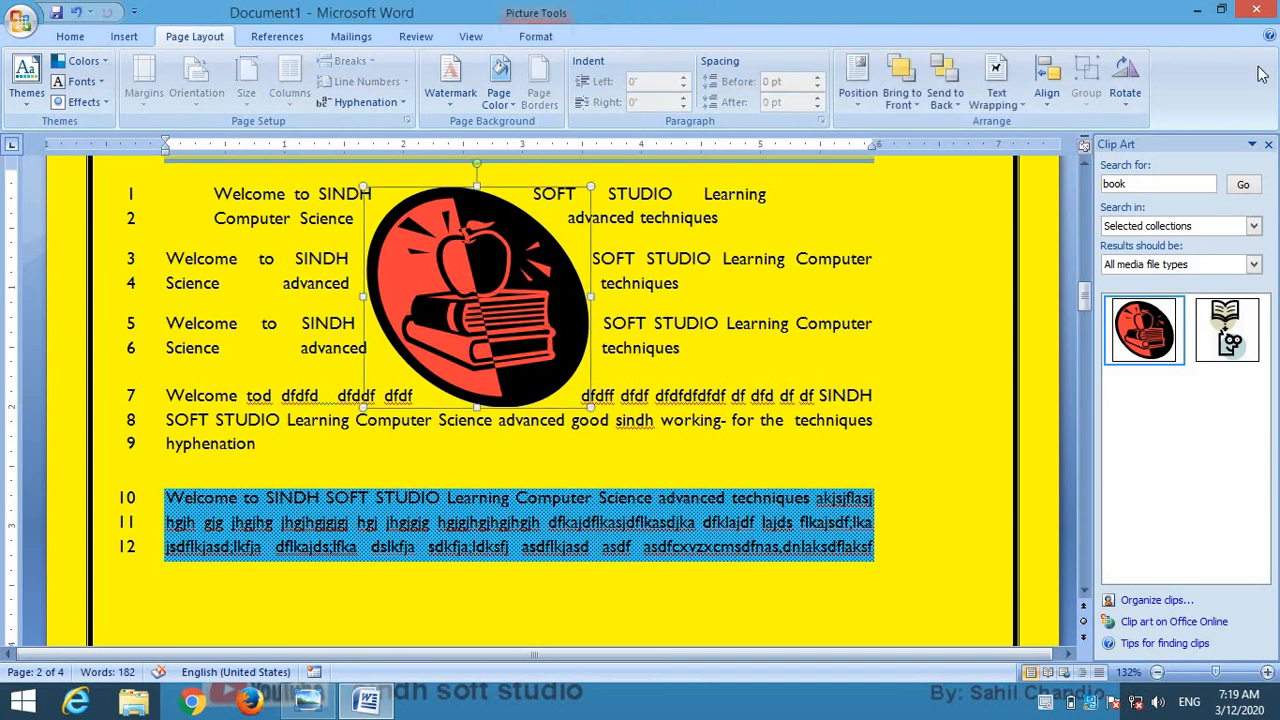
{"action": "left_click", "coordinate": [1055, 95]}
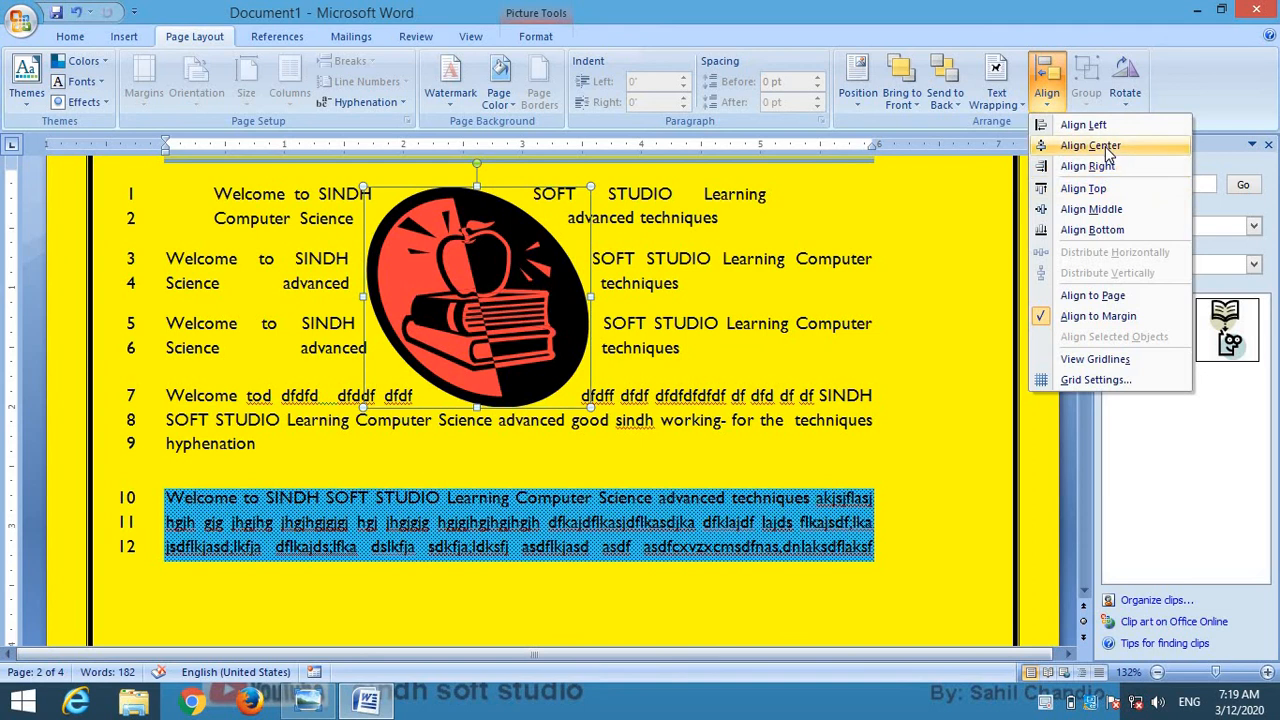
{"action": "left_click", "coordinate": [1106, 150]}
{"action": "left_click", "coordinate": [1047, 90]}
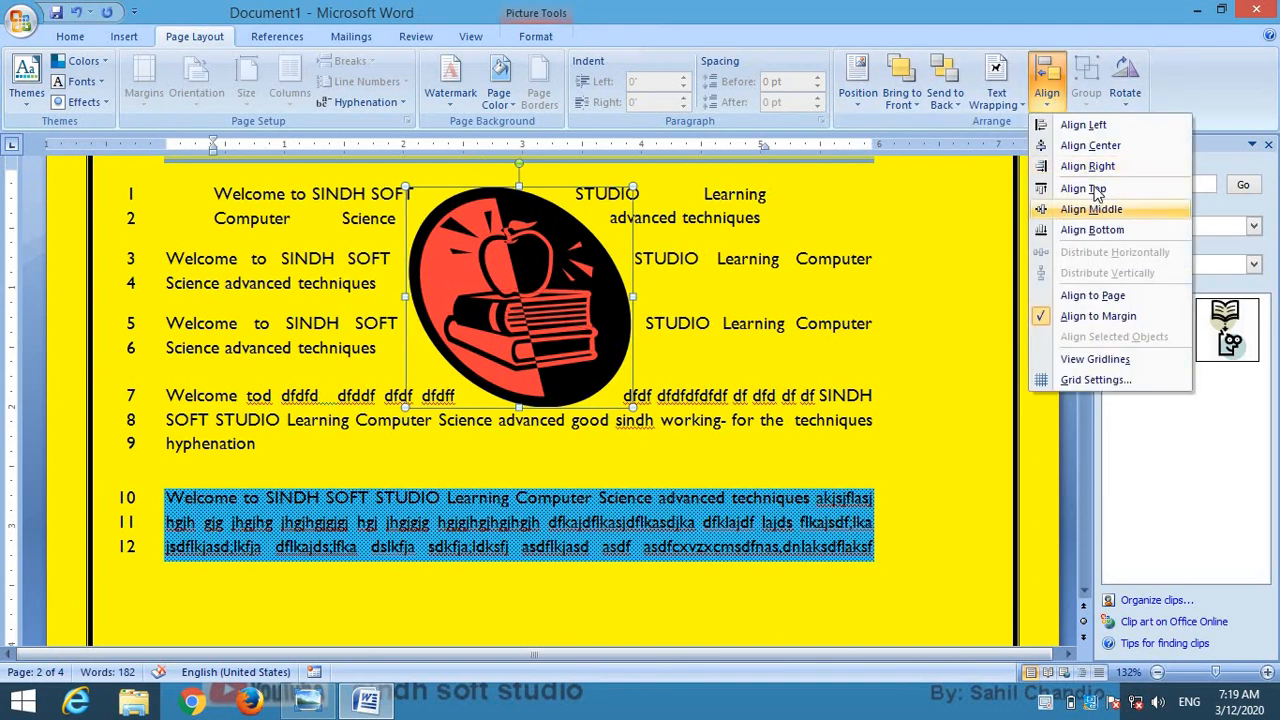
{"action": "left_click", "coordinate": [1083, 188]}
Apply Align Middle to the picture, and move it back up beside the "Welcome tod" and blue-shaded paragraphs
{"action": "left_click", "coordinate": [1050, 100]}
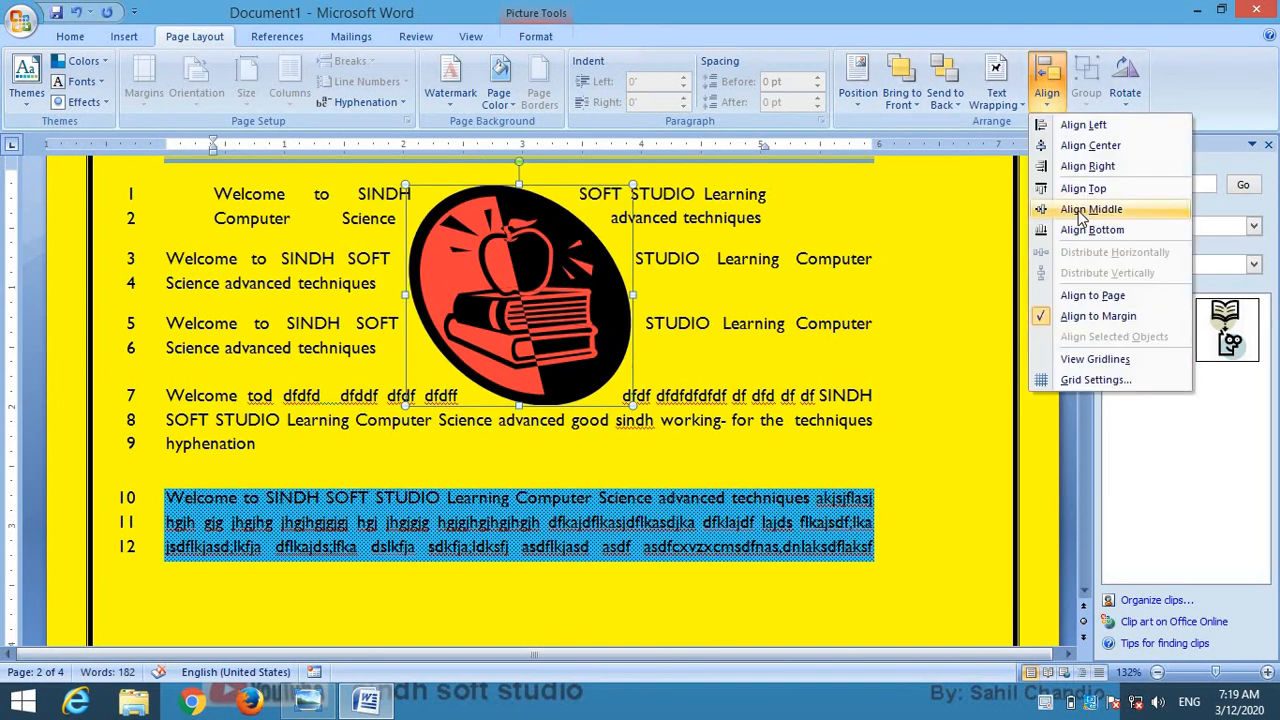
{"action": "key", "text": "Delete"}
{"action": "left_click", "coordinate": [1047, 92]}
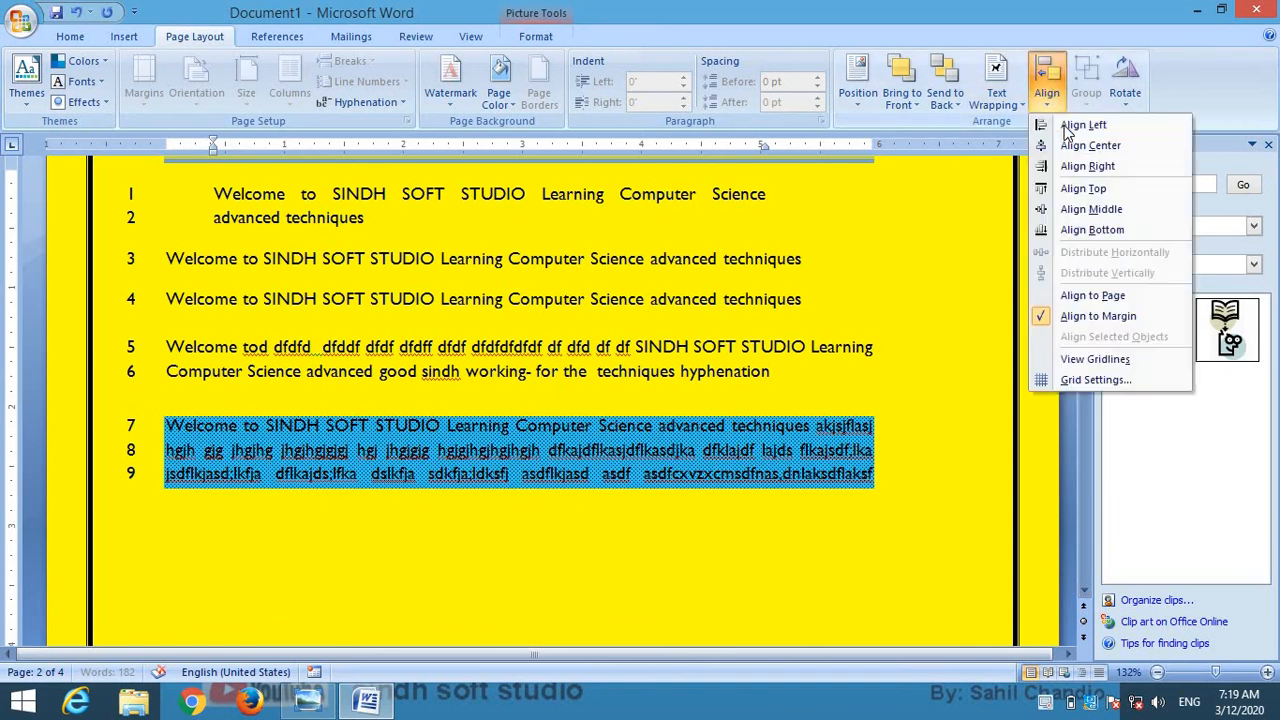
{"action": "left_click", "coordinate": [1106, 150]}
{"action": "key", "text": "ctrl+z"}
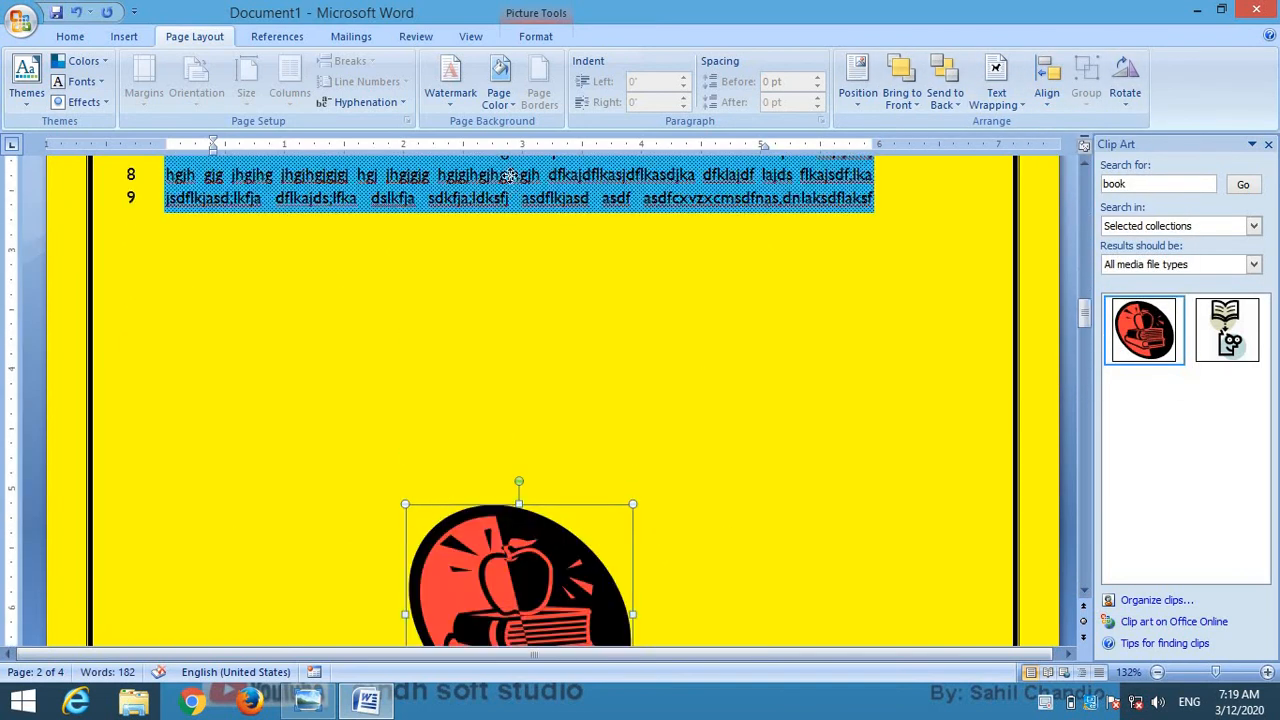
{"action": "left_click_drag", "start_coordinate": [509, 192], "coordinate": [545, 215]}
{"action": "scroll", "coordinate": [570, 244], "scroll_direction": "up", "scroll_amount": 5}
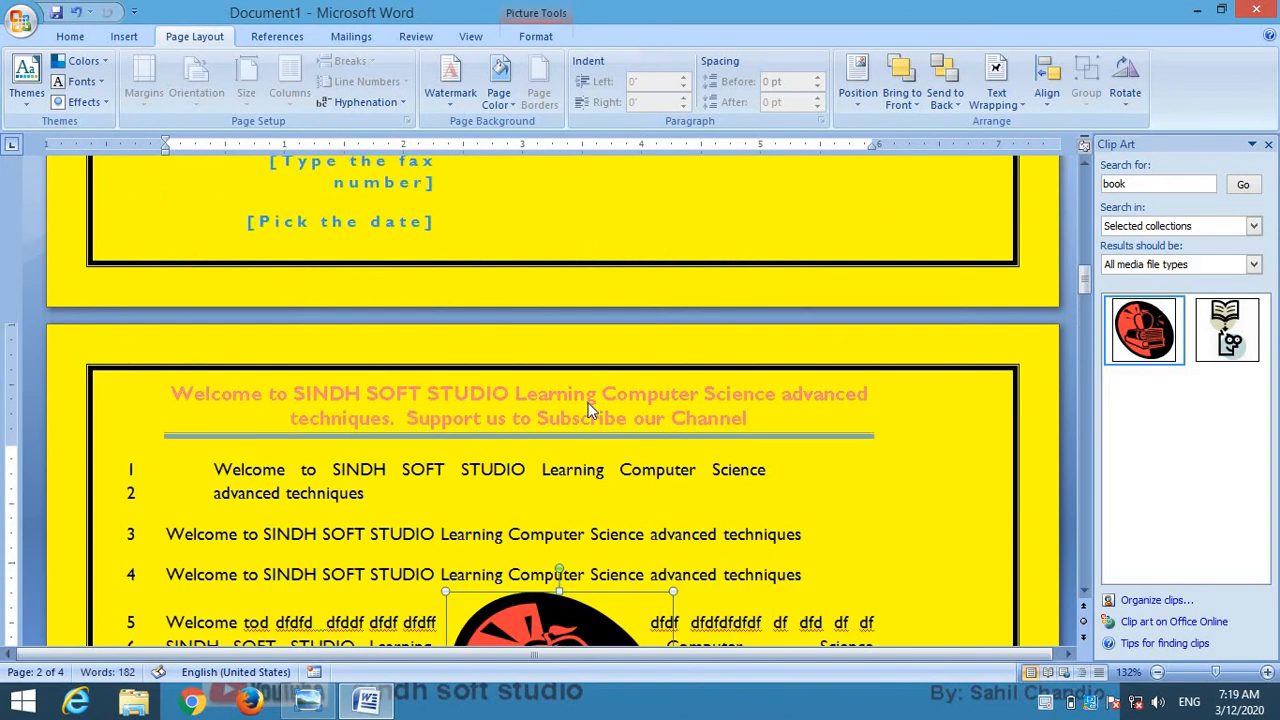
{"action": "scroll", "coordinate": [570, 496], "scroll_direction": "down", "scroll_amount": 5}
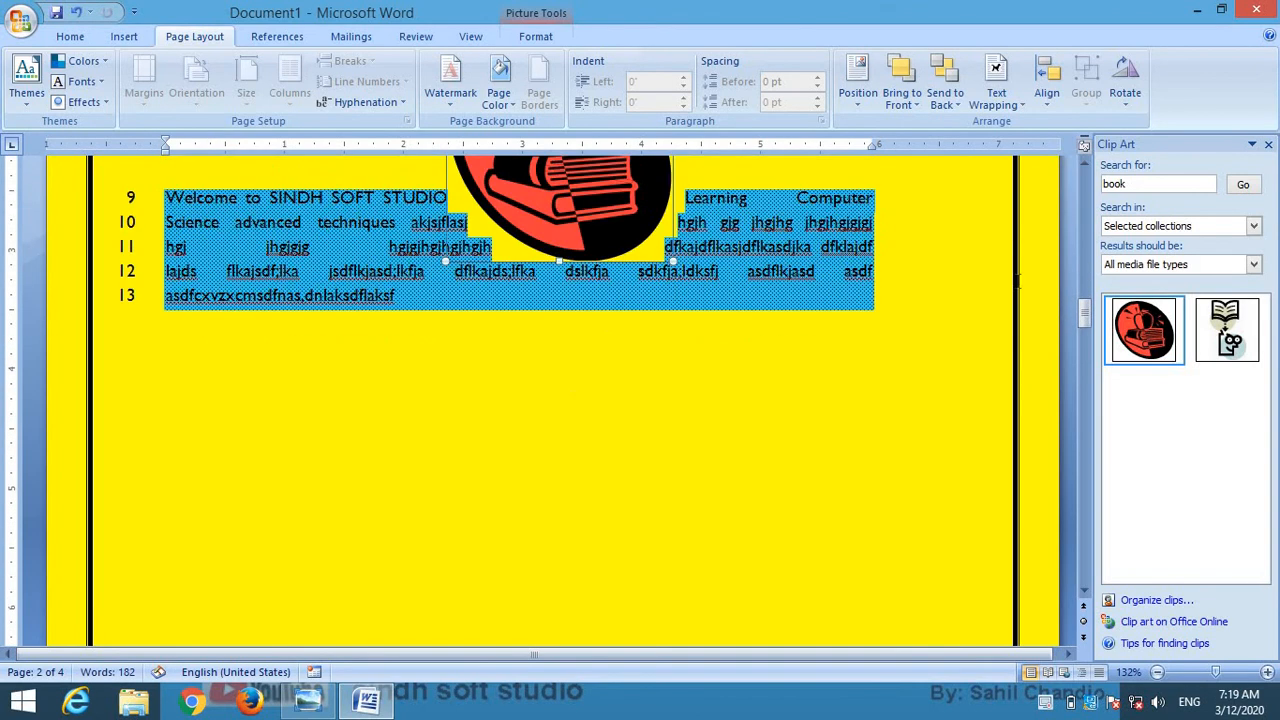
Rotate the apple-and-books picture left 90° and flip it vertically
{"action": "left_click", "coordinate": [1125, 80]}
{"action": "scroll", "coordinate": [814, 296], "scroll_direction": "up", "scroll_amount": 8}
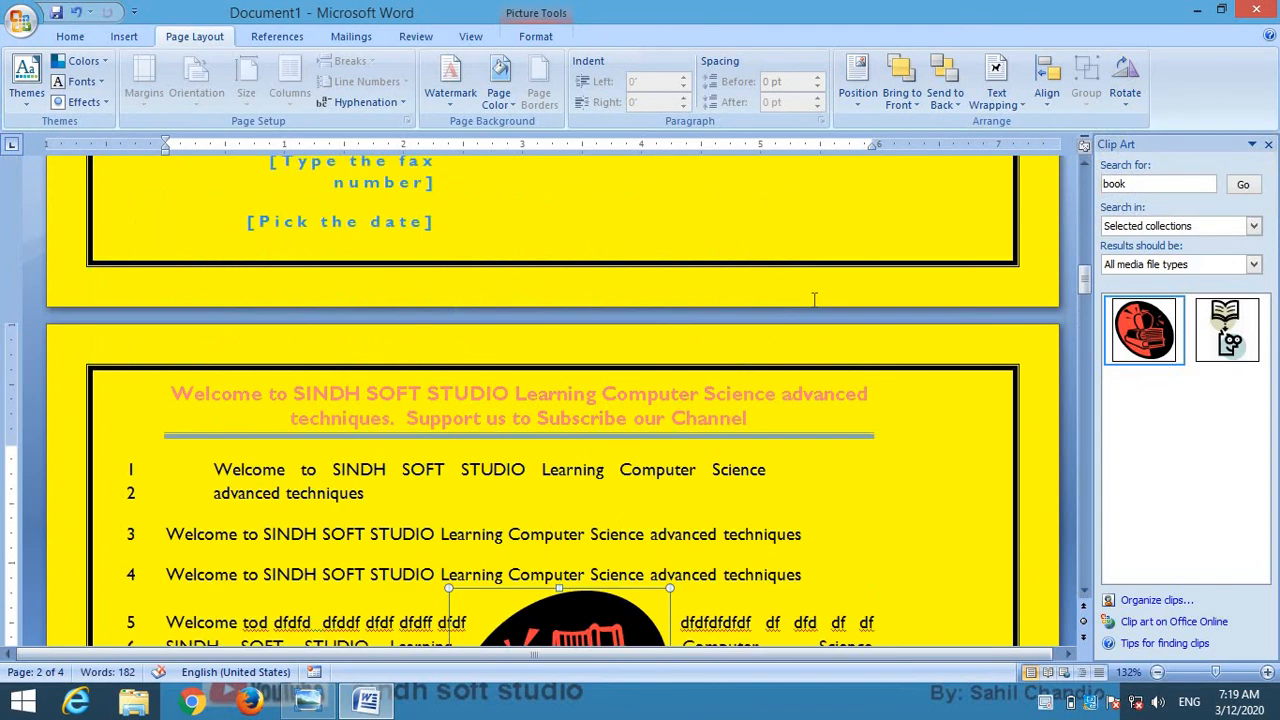
{"action": "scroll", "coordinate": [814, 300], "scroll_direction": "down", "scroll_amount": 4}
{"action": "left_click", "coordinate": [1125, 78]}
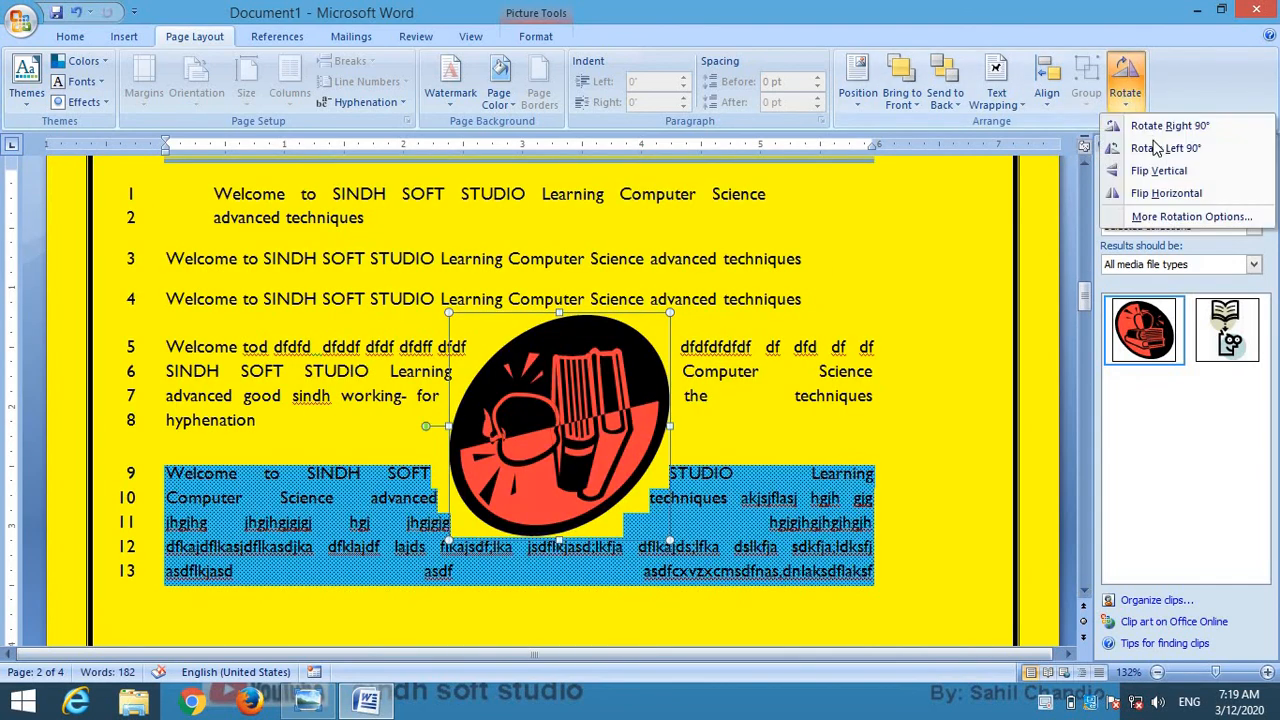
{"action": "left_click", "coordinate": [1160, 172]}
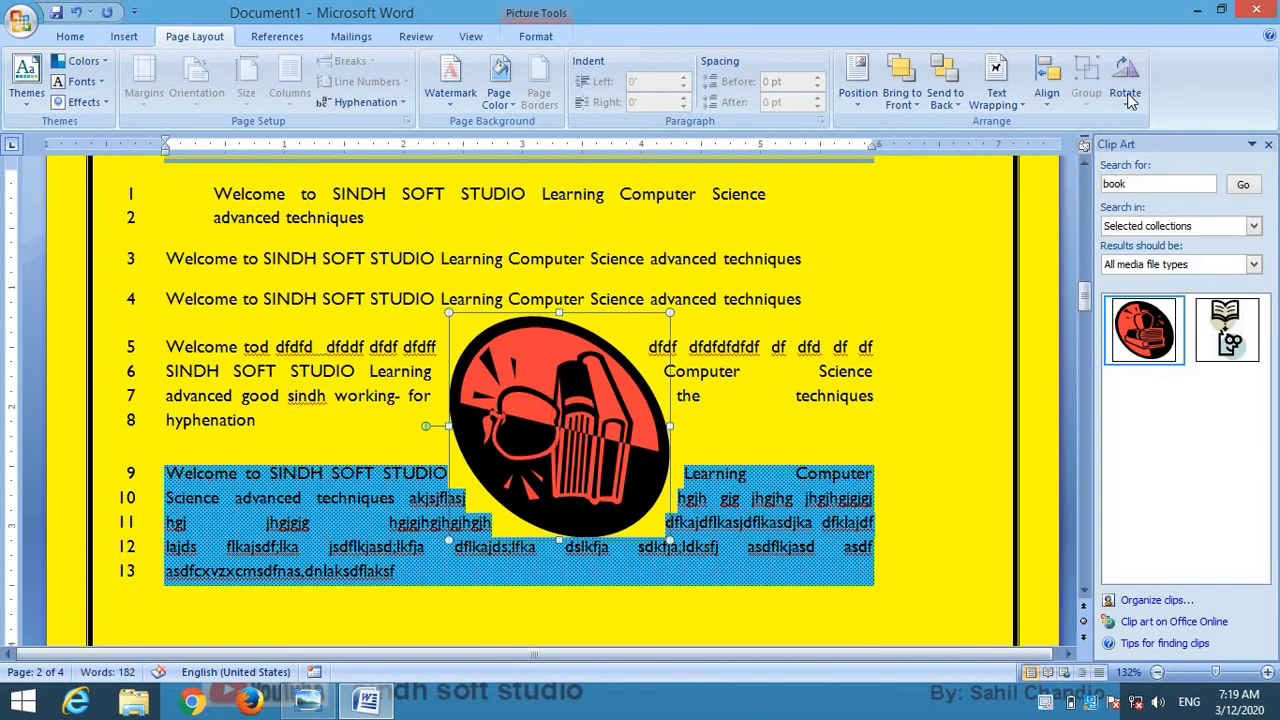
{"action": "left_click", "coordinate": [1125, 85]}
{"action": "left_click", "coordinate": [1165, 148]}
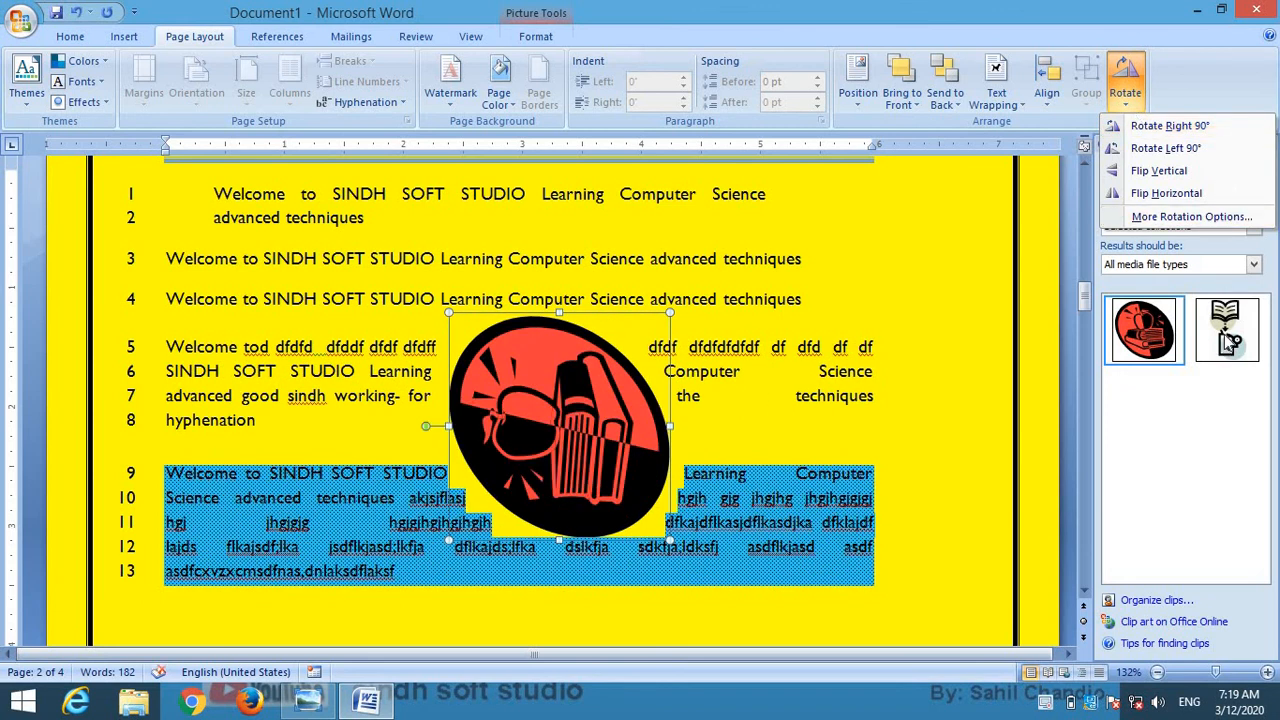
Insert the open-book-and-face clip art at the start of the third paragraph and set its text wrapping to Tight
{"action": "left_click", "coordinate": [1226, 330]}
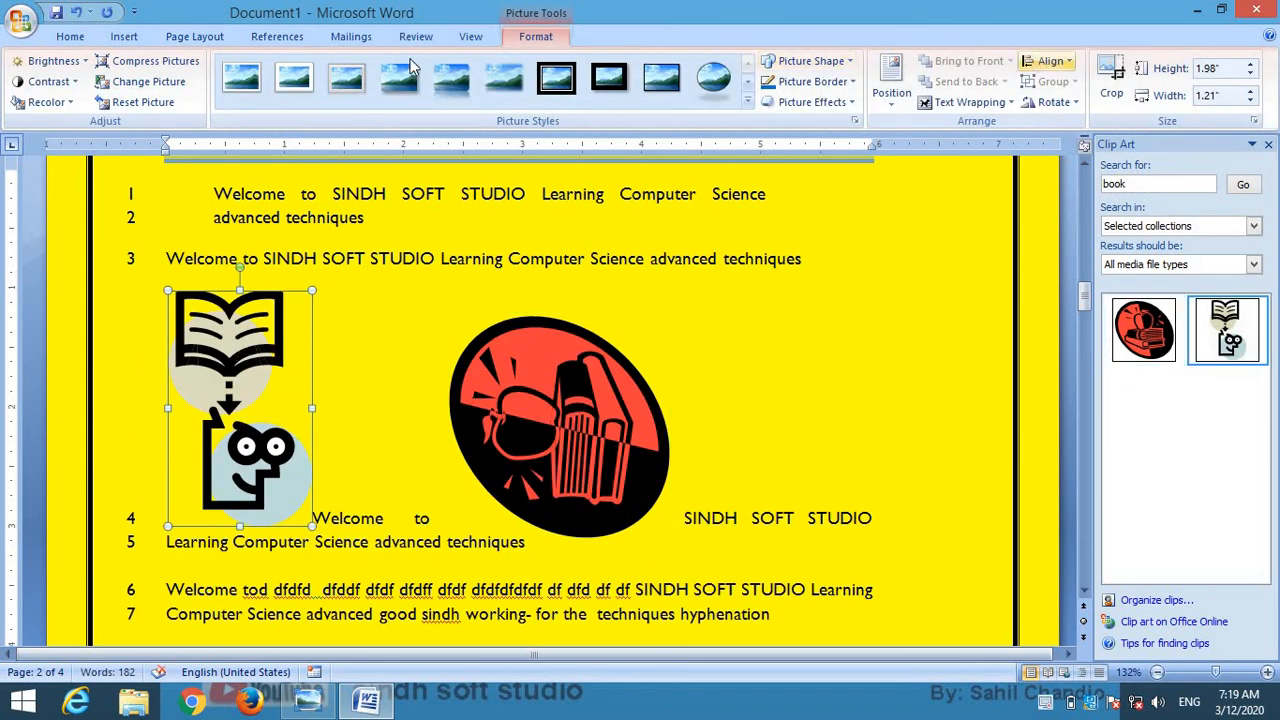
{"action": "left_click", "coordinate": [195, 37]}
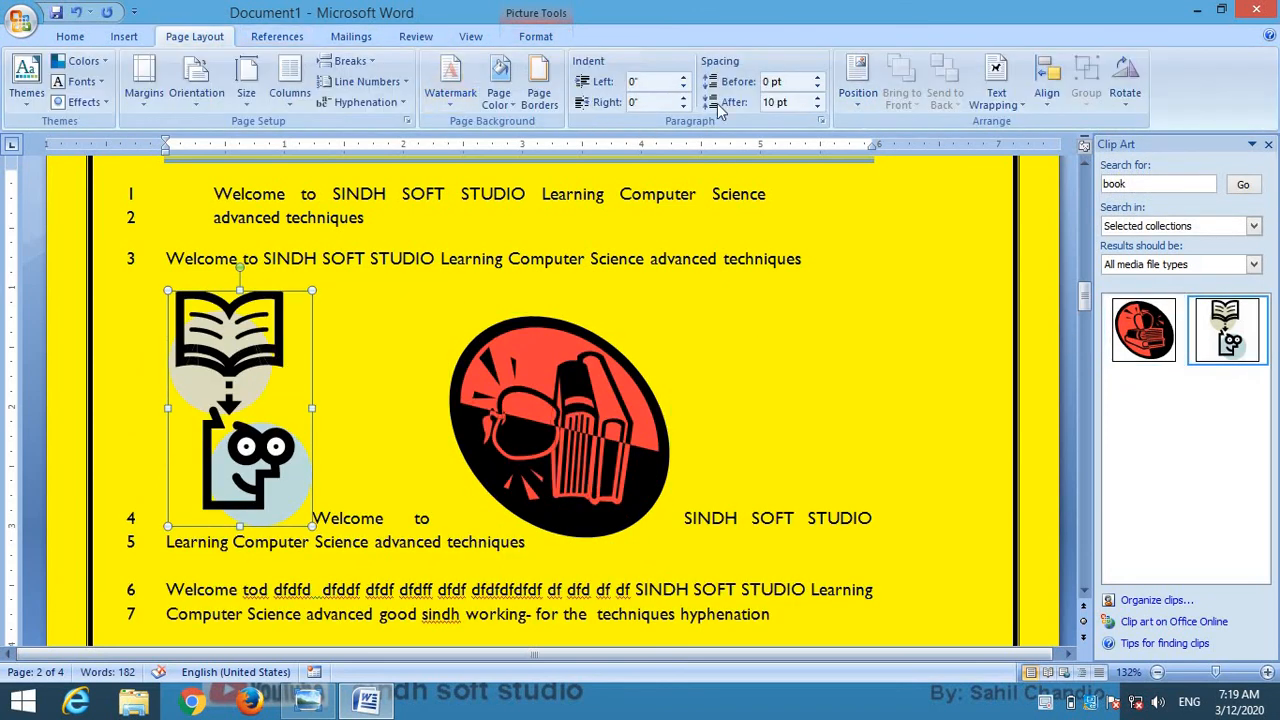
{"action": "left_click", "coordinate": [996, 95]}
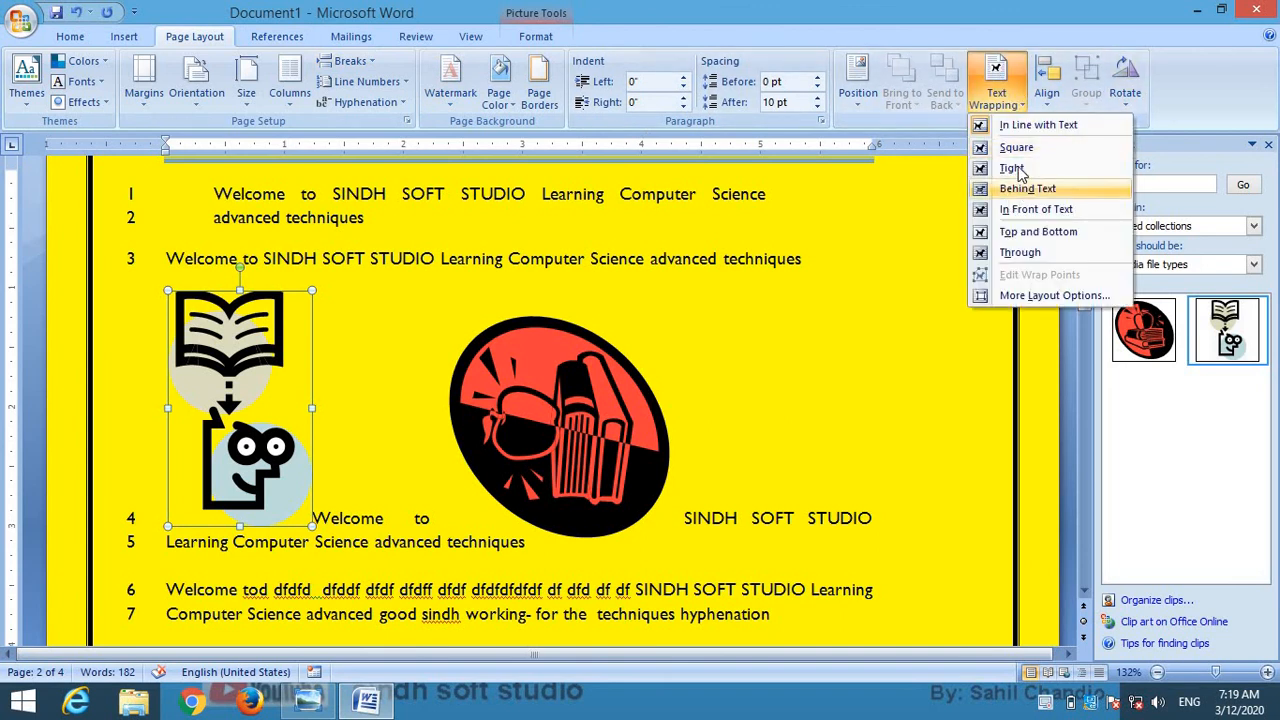
{"action": "left_click", "coordinate": [1012, 168]}
Rotate the open-book-and-face picture left 90° and flip it horizontally
{"action": "left_click", "coordinate": [1125, 85]}
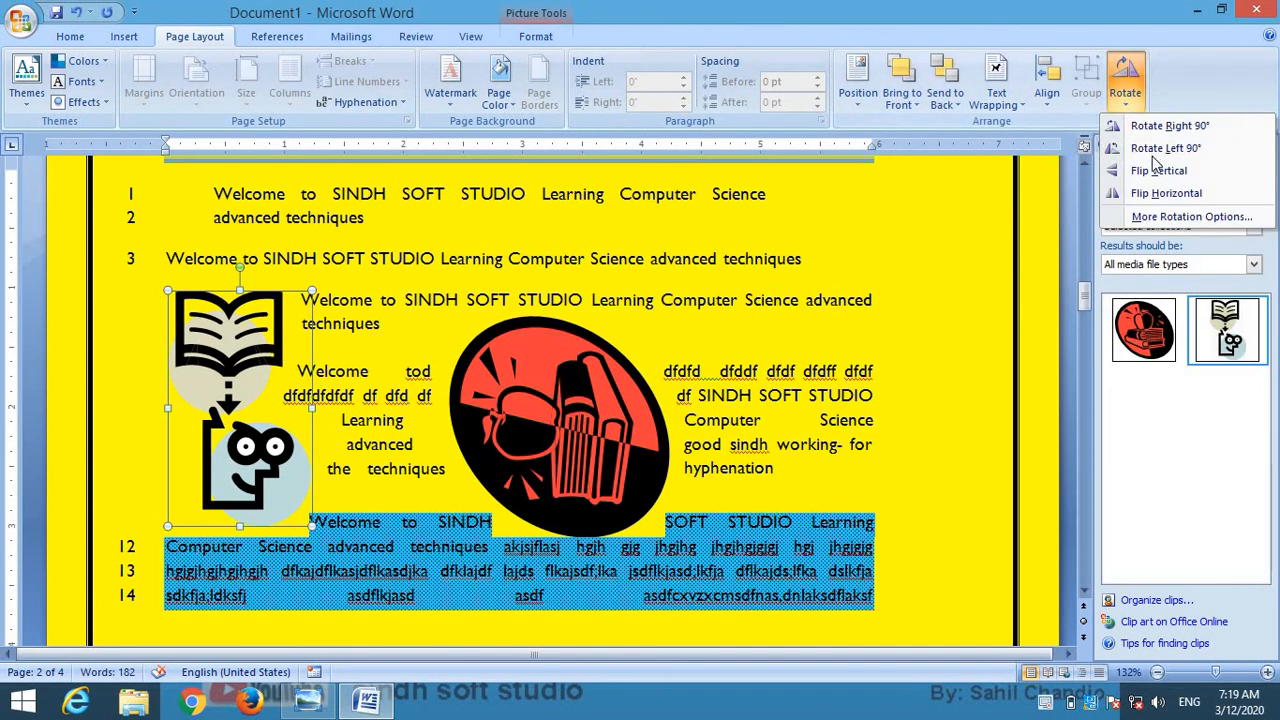
{"action": "left_click", "coordinate": [1160, 149]}
{"action": "left_click", "coordinate": [1125, 85]}
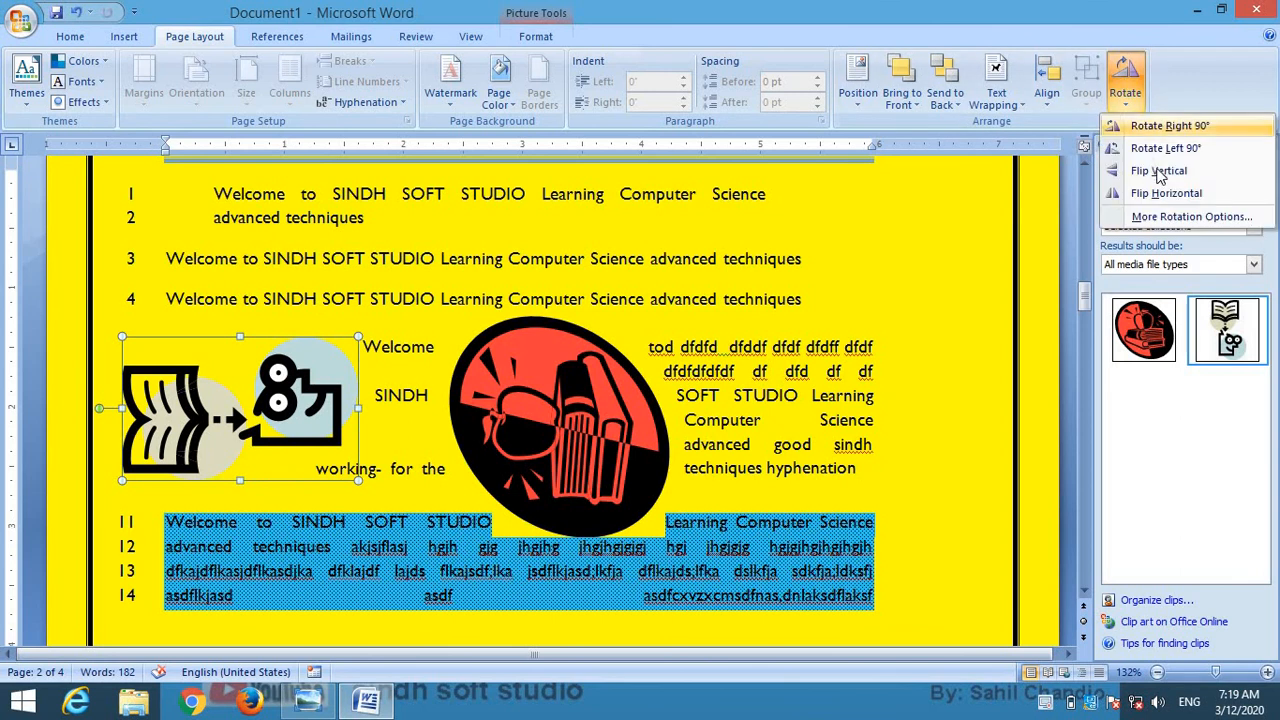
{"action": "left_click", "coordinate": [1166, 193]}
Move the book-and-face picture up into the second paragraph and the apple picture to its right, and switch to MS office7.jpg in Windows Photo Viewer
{"action": "left_click_drag", "start_coordinate": [263, 397], "coordinate": [472, 275]}
{"action": "left_click_drag", "start_coordinate": [538, 389], "coordinate": [744, 347]}
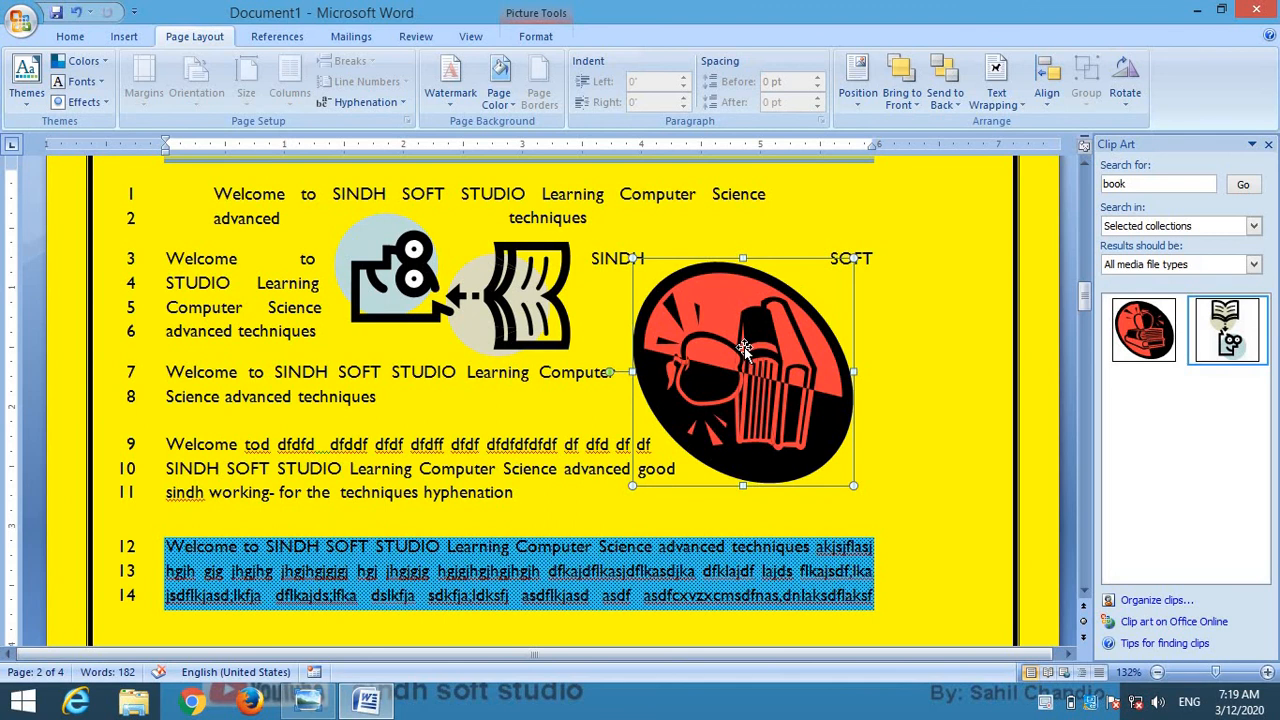
{"action": "left_click", "coordinate": [308, 700]}
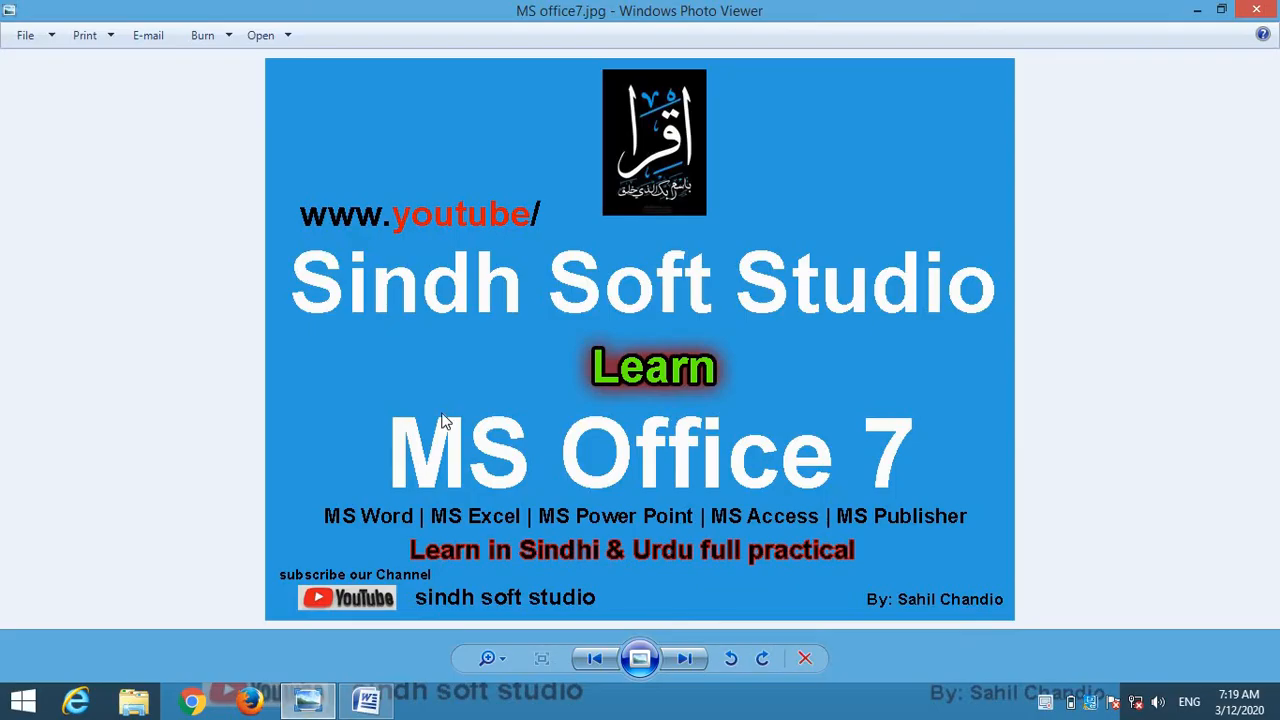